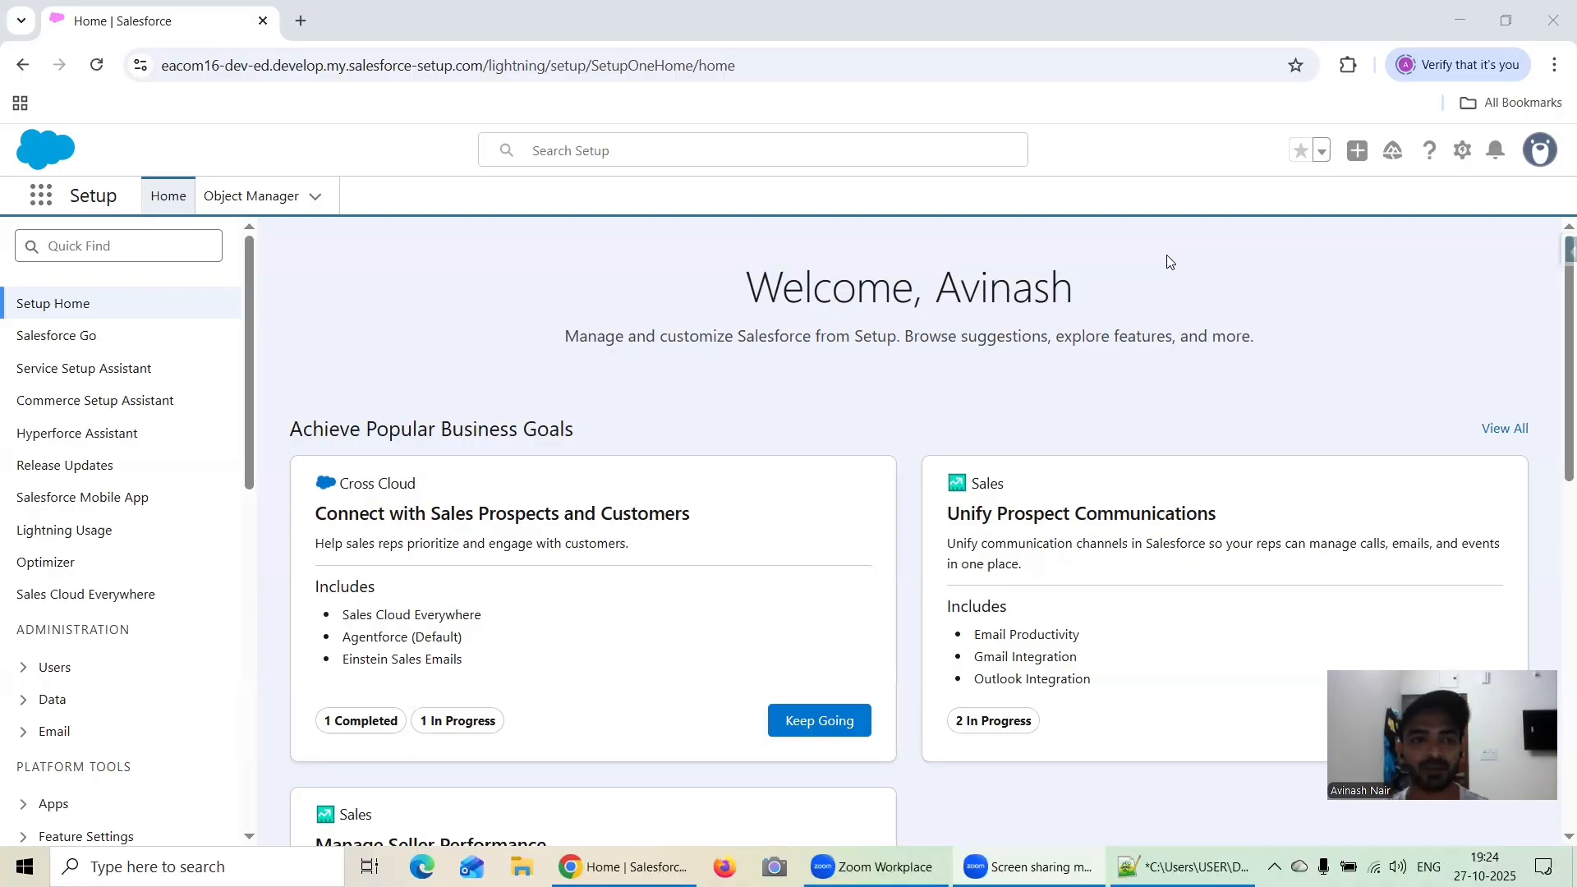
- Launch Analytics Studio and open its Browse page listing all items
left_click(41, 198)
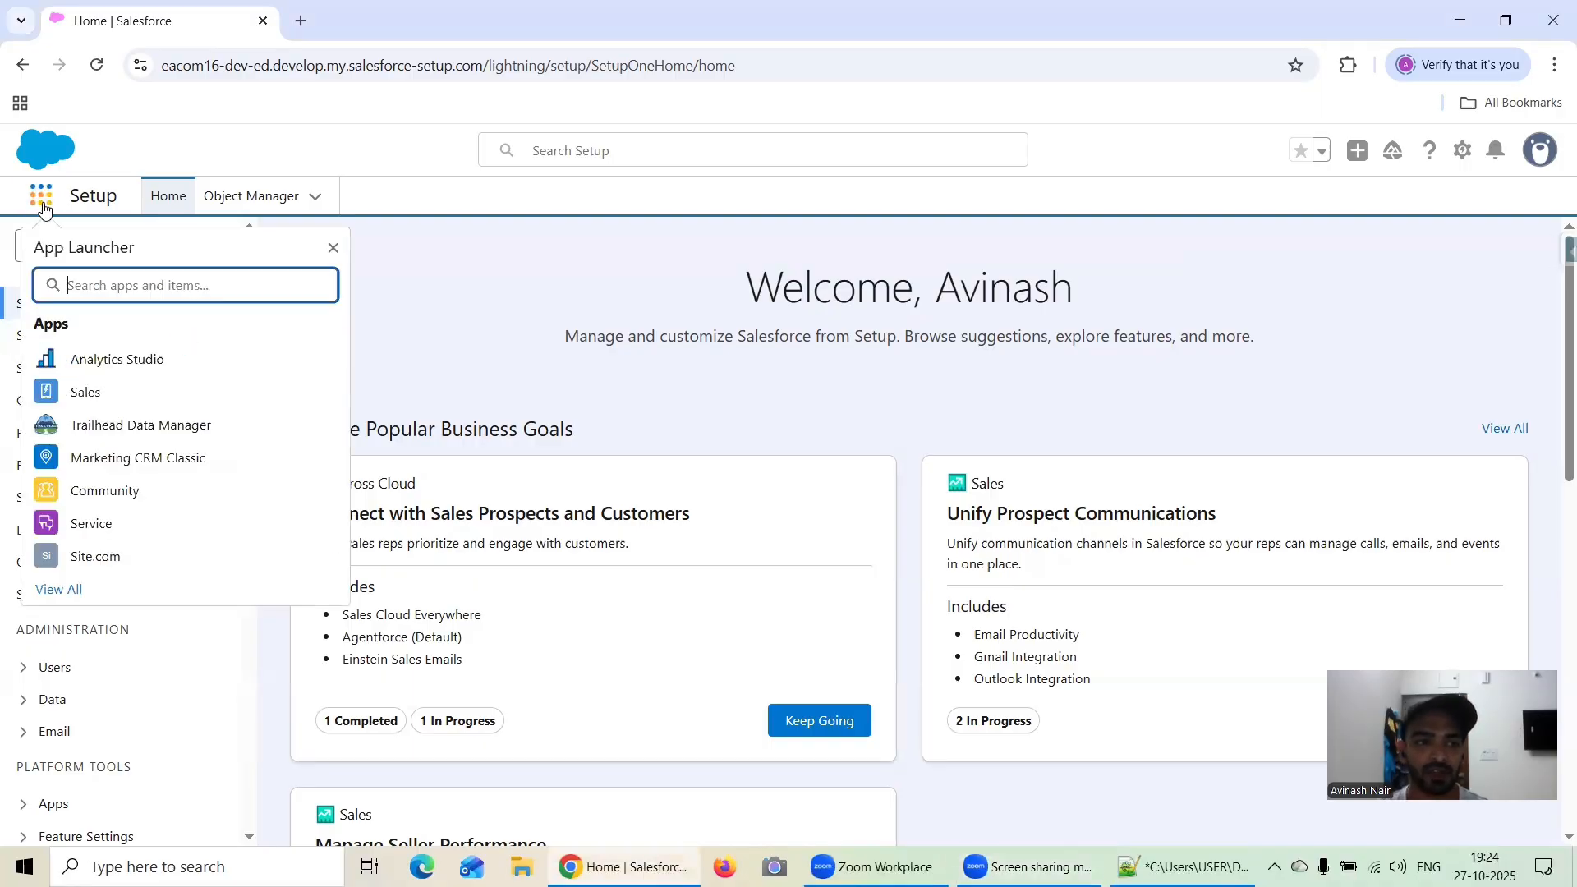
left_click(109, 358)
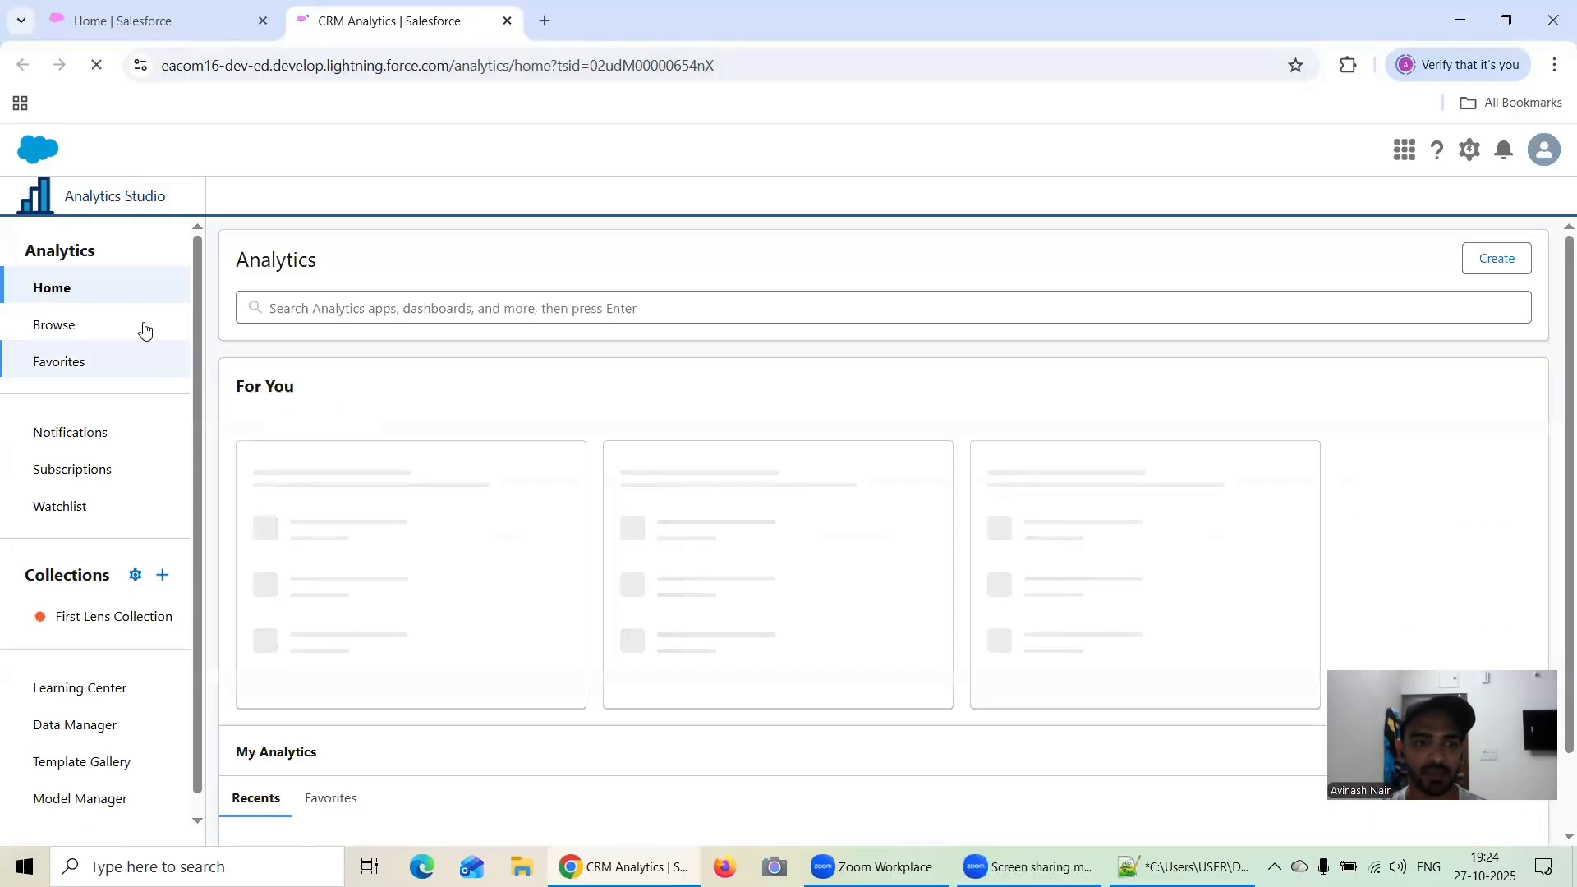
left_click(96, 324)
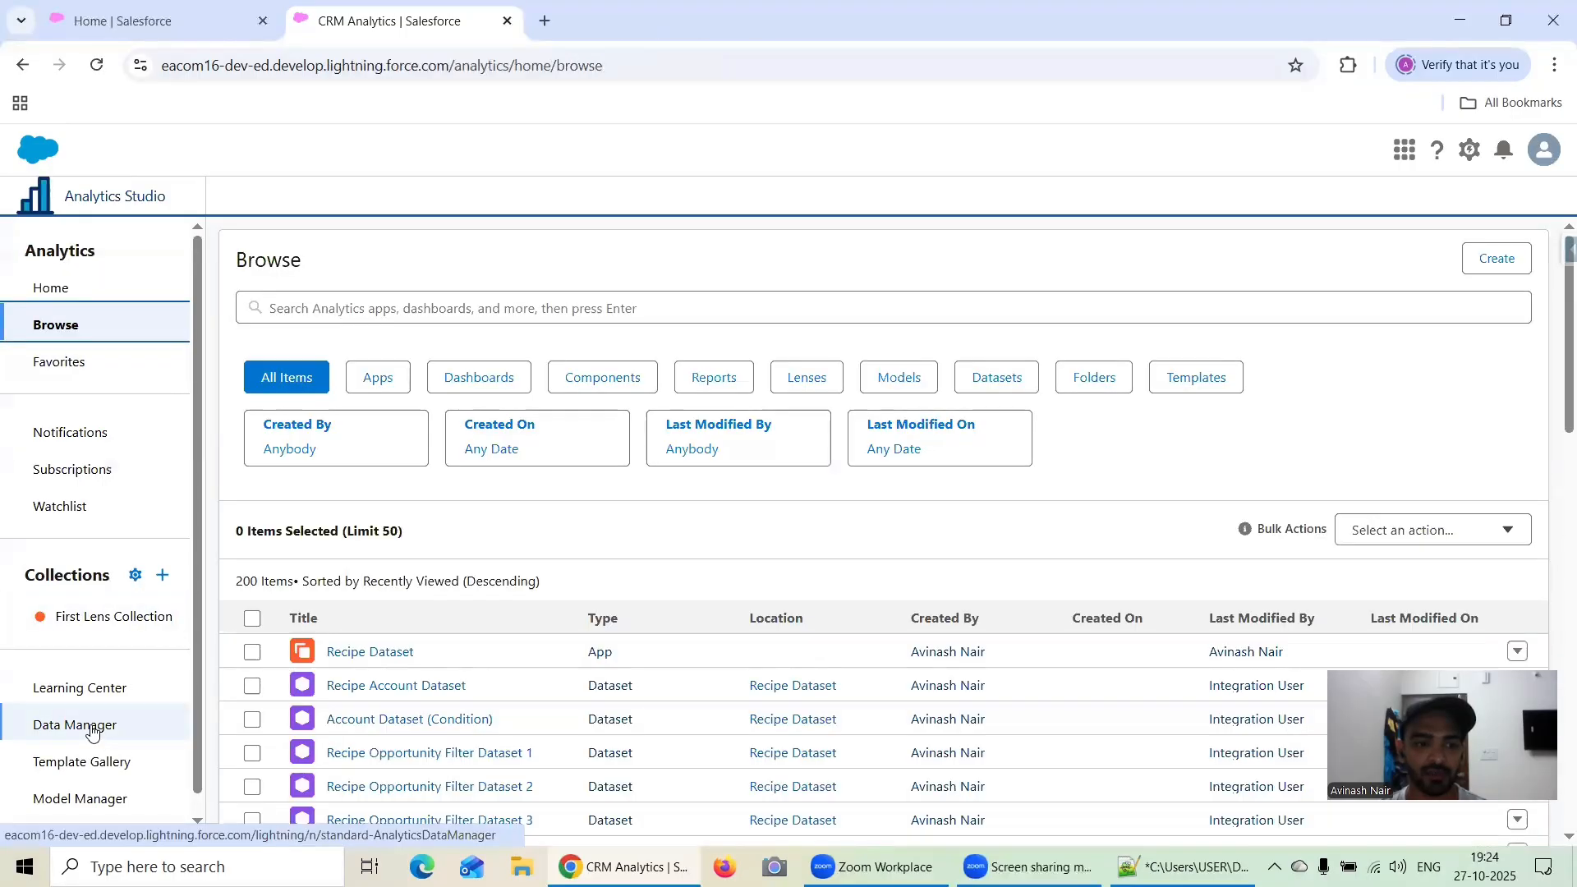
- Open the Free Session 1 recipe from the Data Manager's Dataflows & Recipes list
left_click(97, 727)
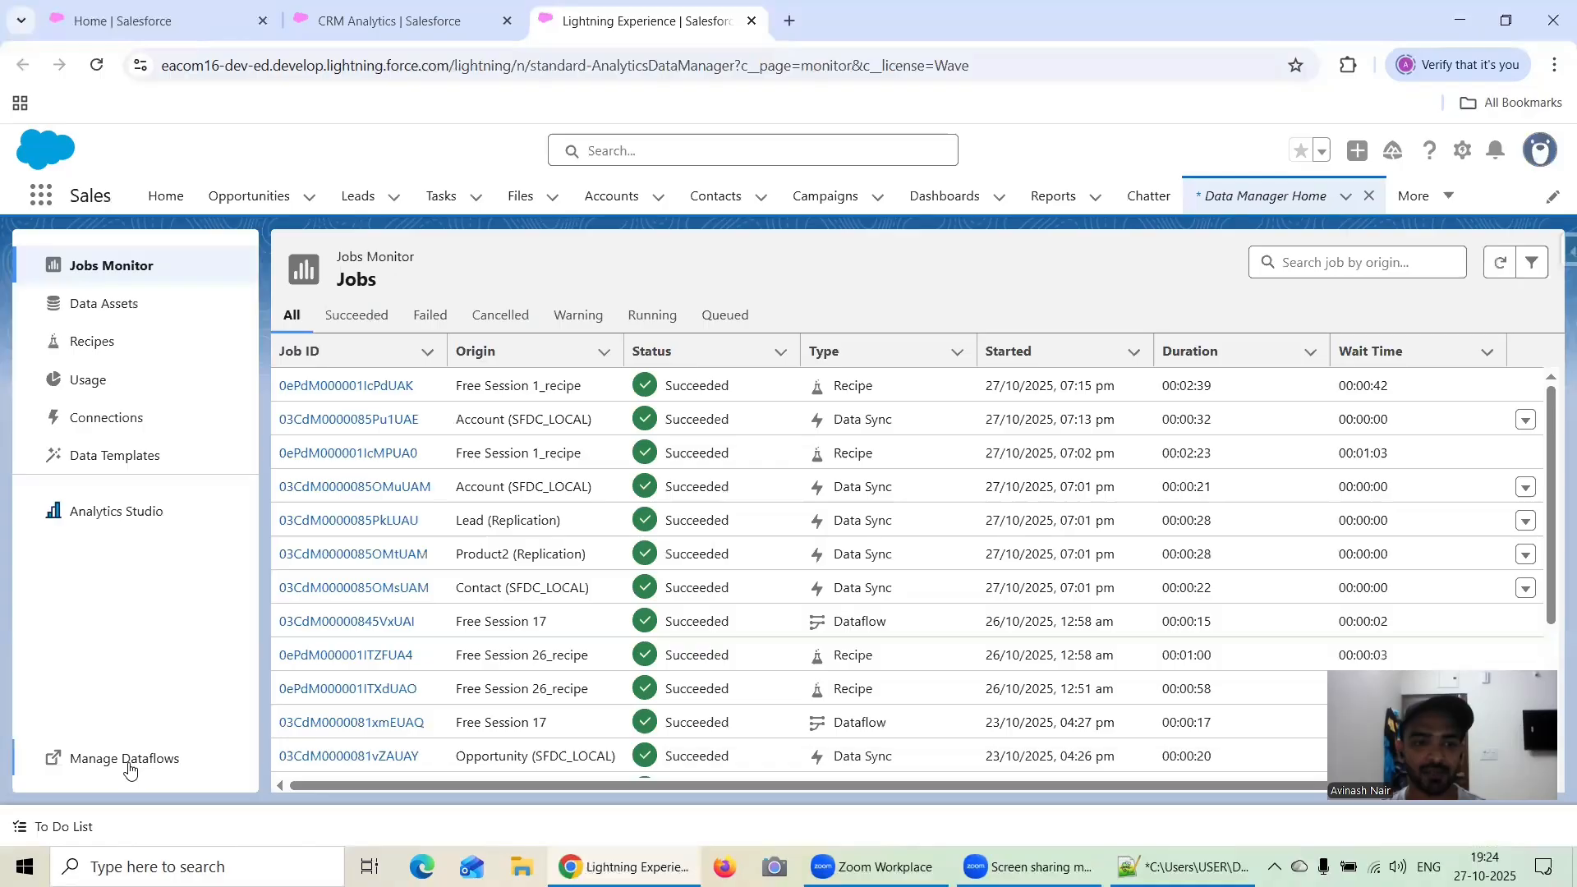
left_click(129, 767)
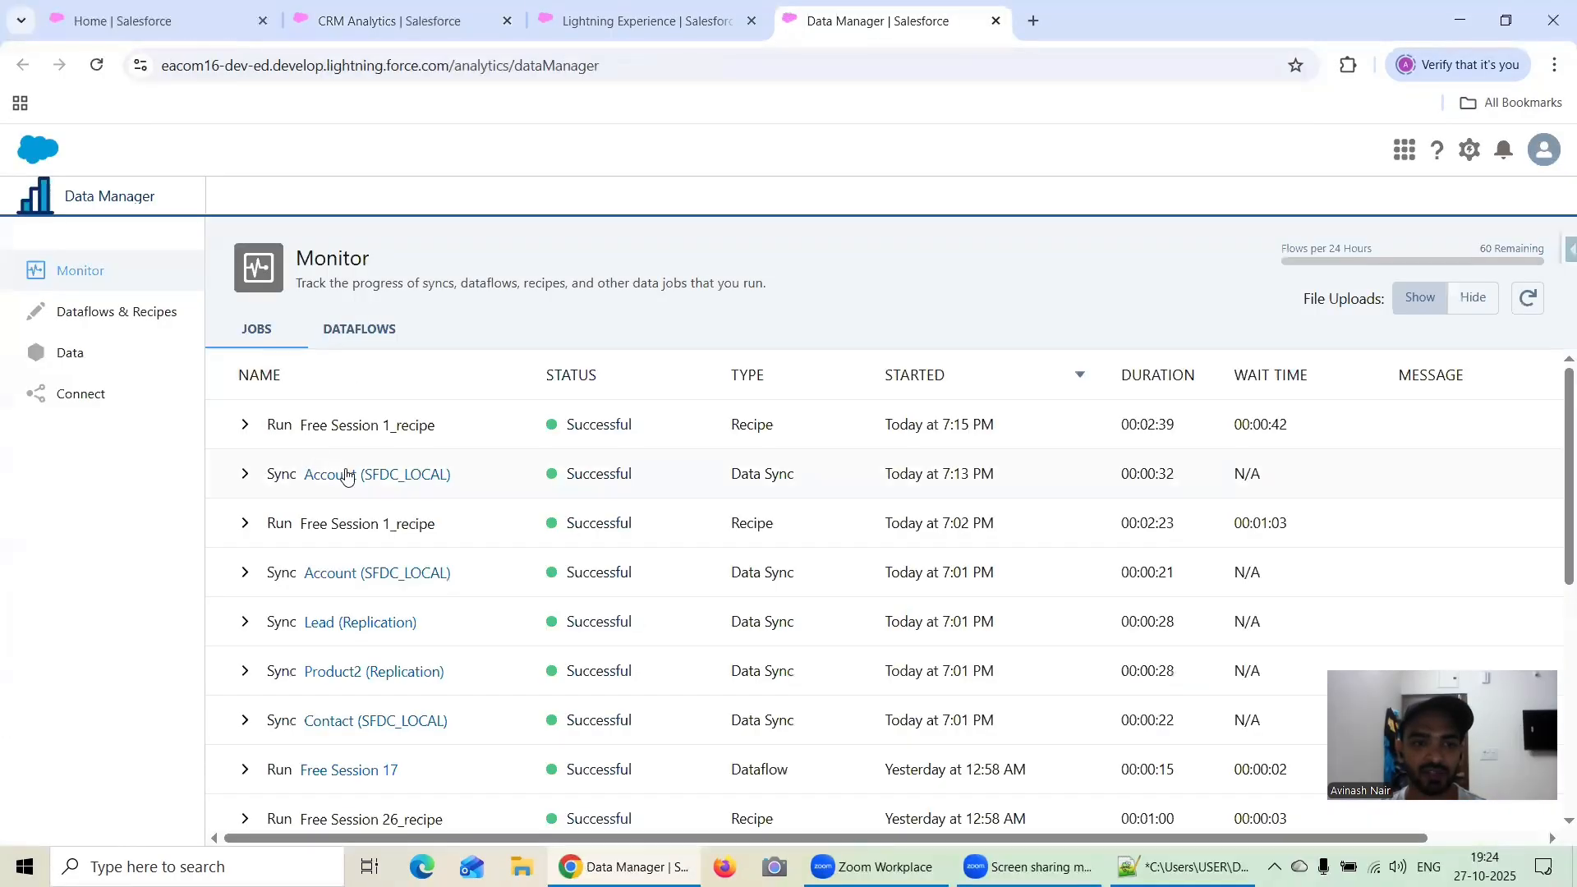
left_click(109, 323)
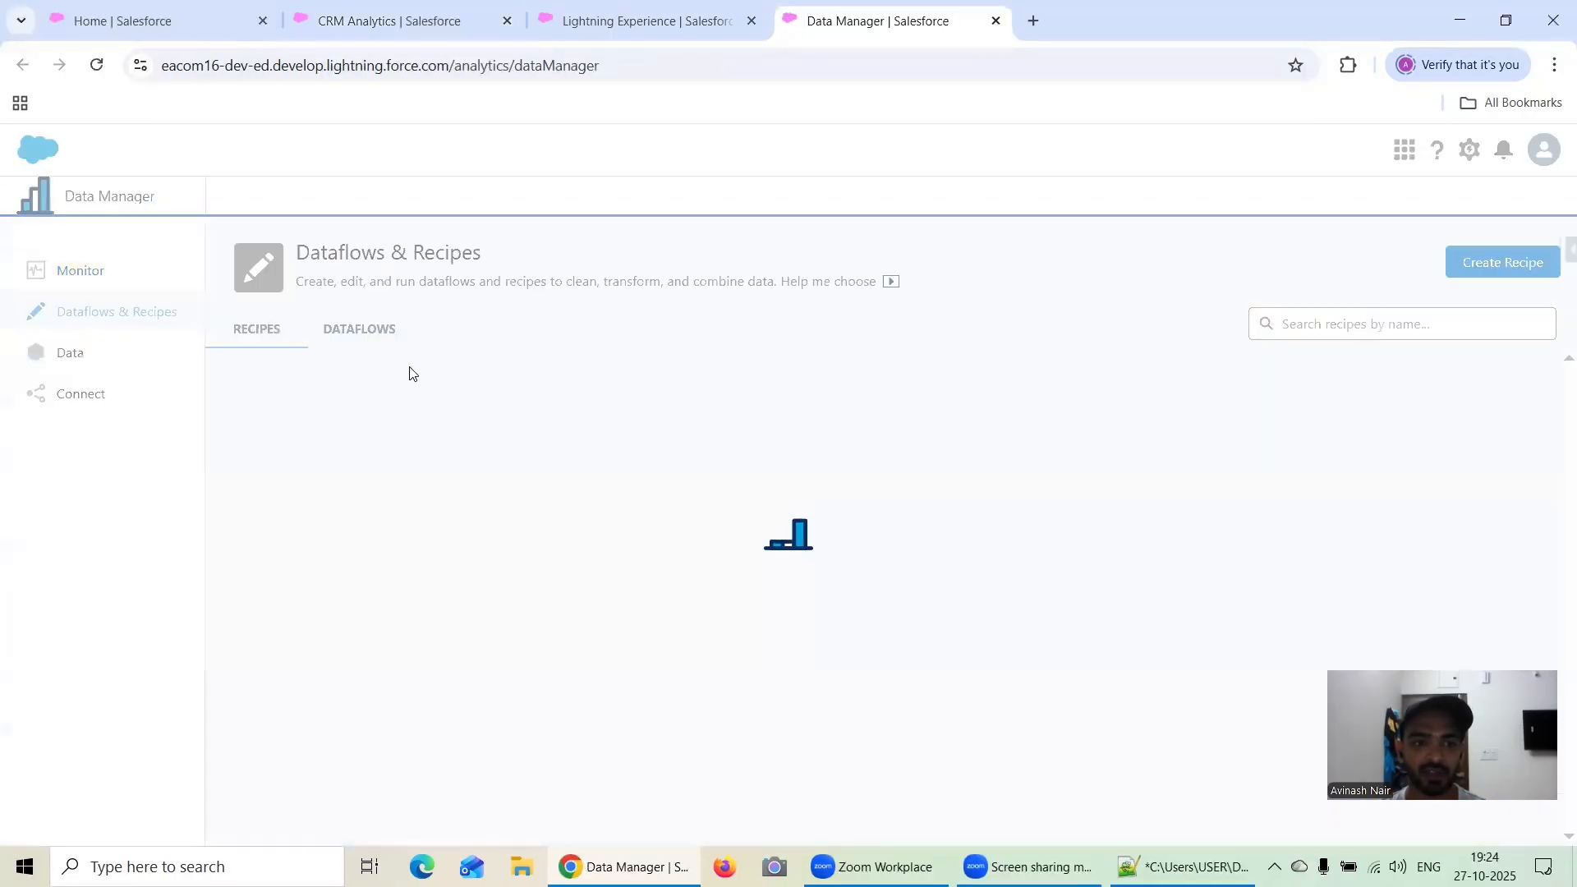
left_click(328, 403)
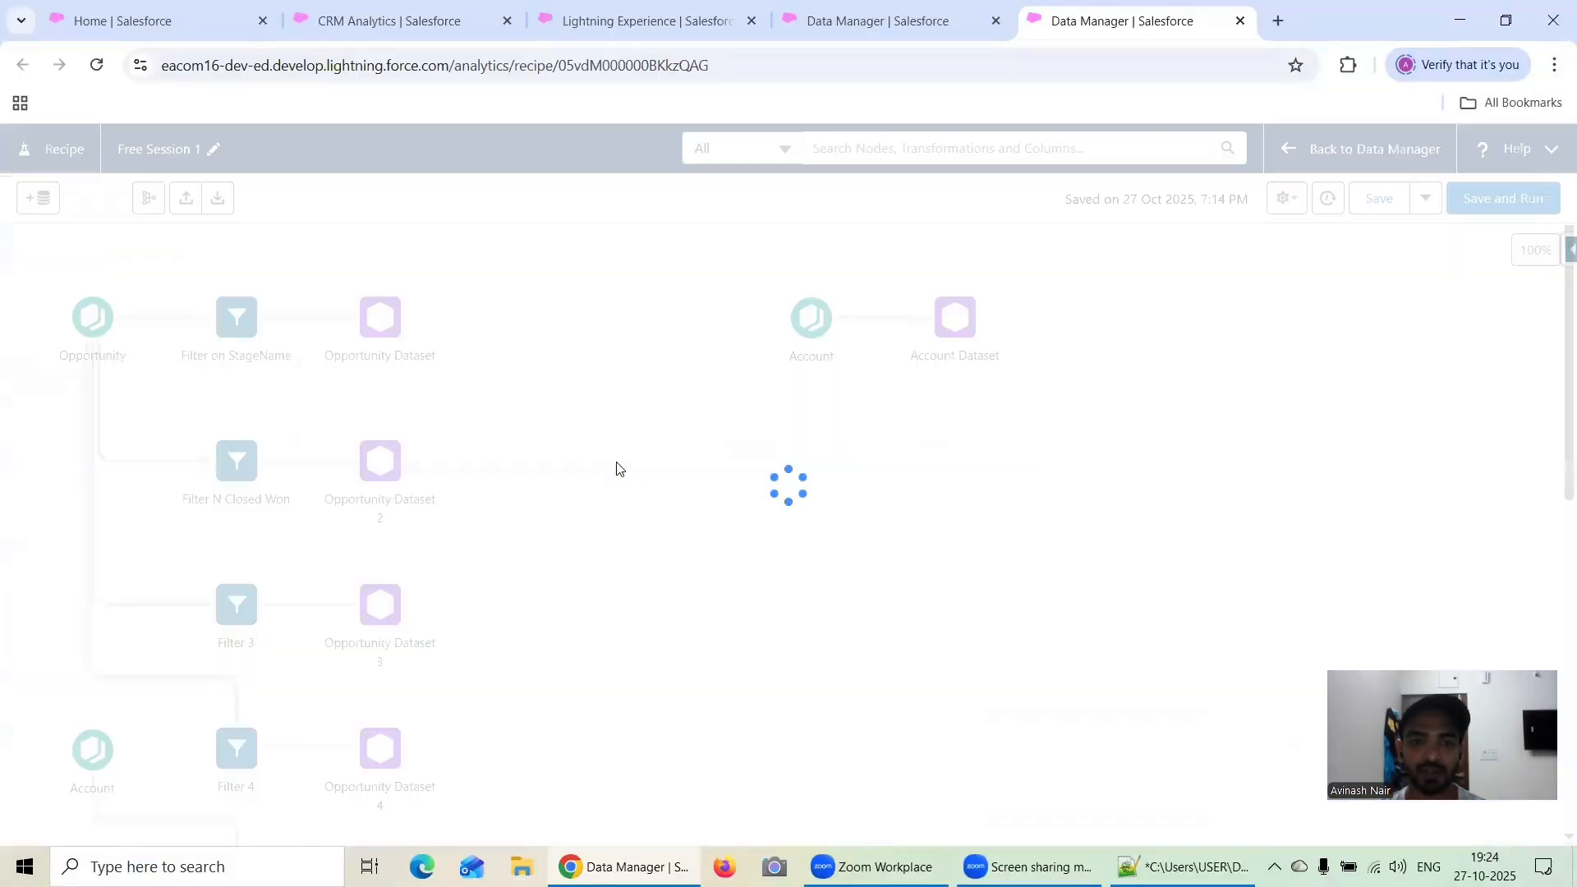
- Inspect the Filter On Industry node's condition and the dataset display label of the connected Account Dataset output
scroll(625, 550, "down", 2)
scroll(630, 540, "down", 3)
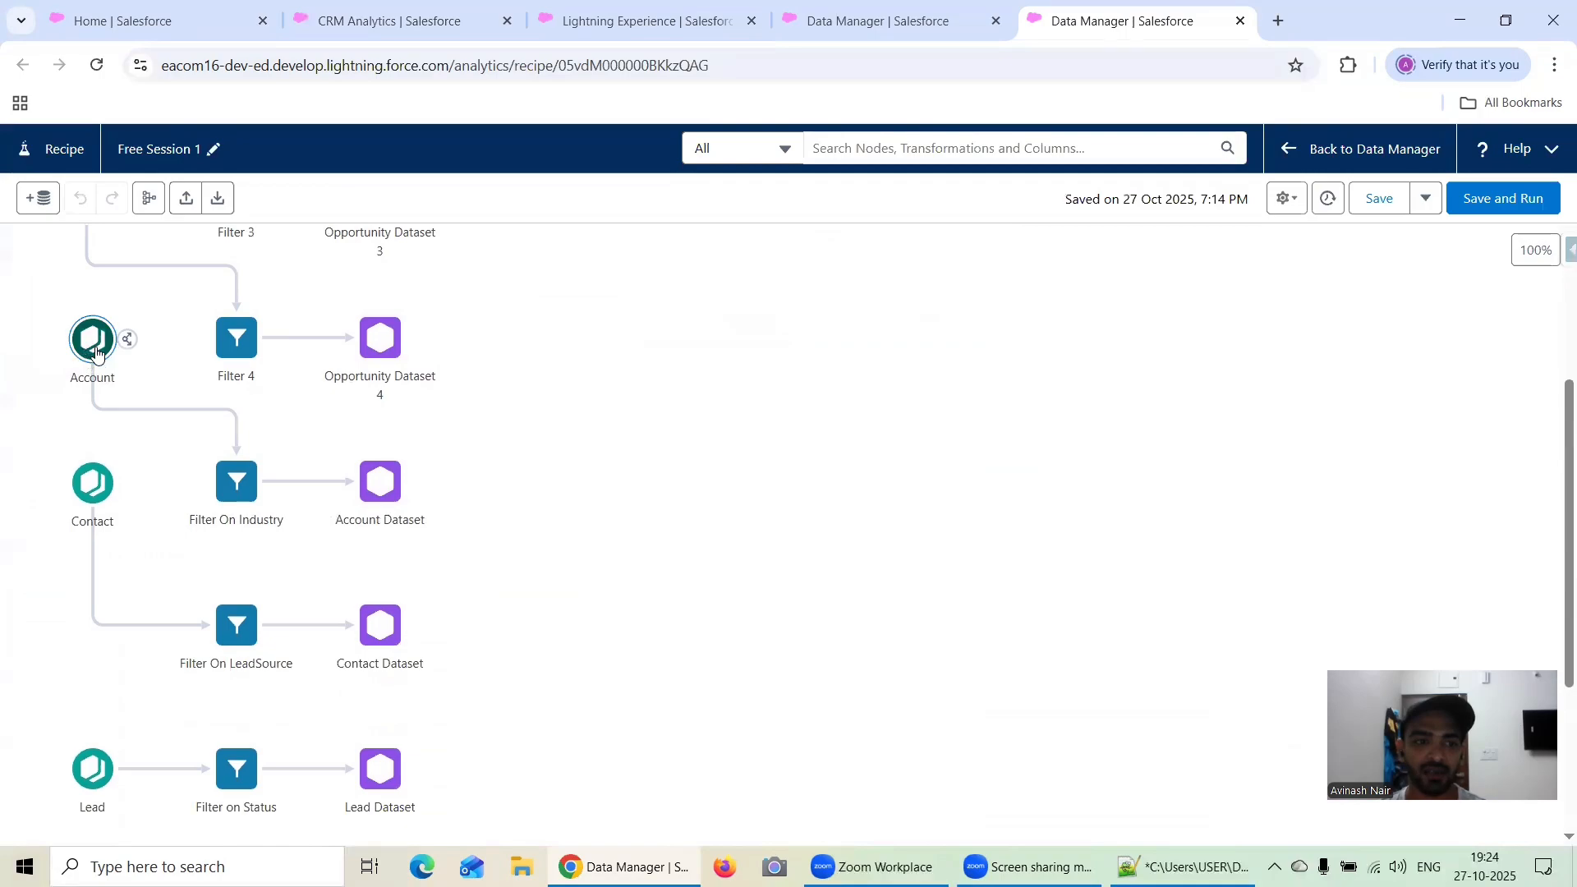
left_click(237, 492)
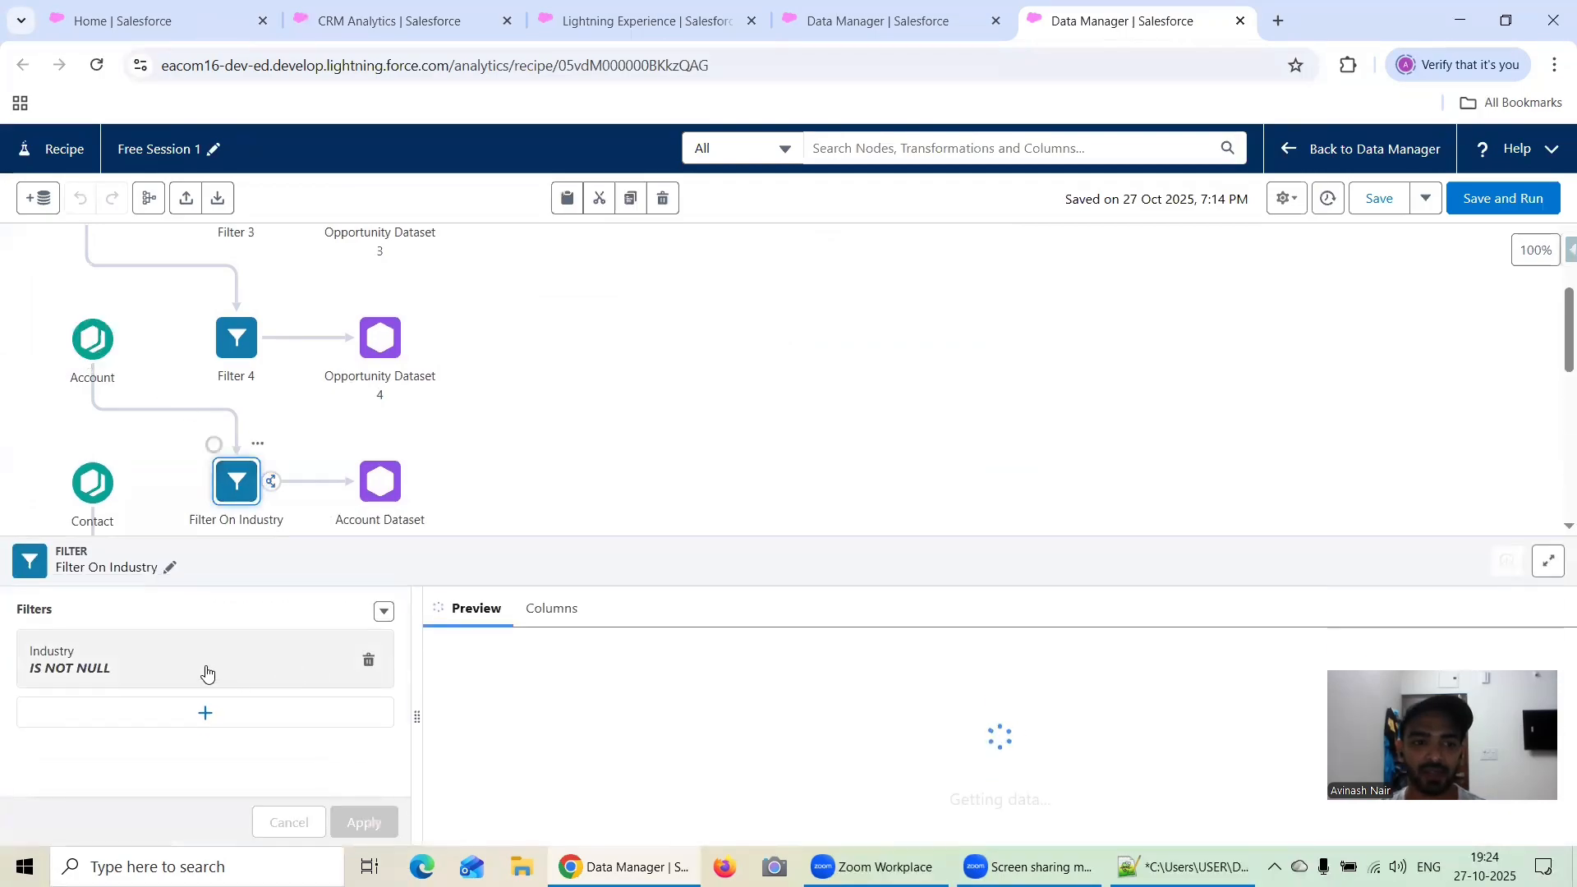
left_click(257, 660)
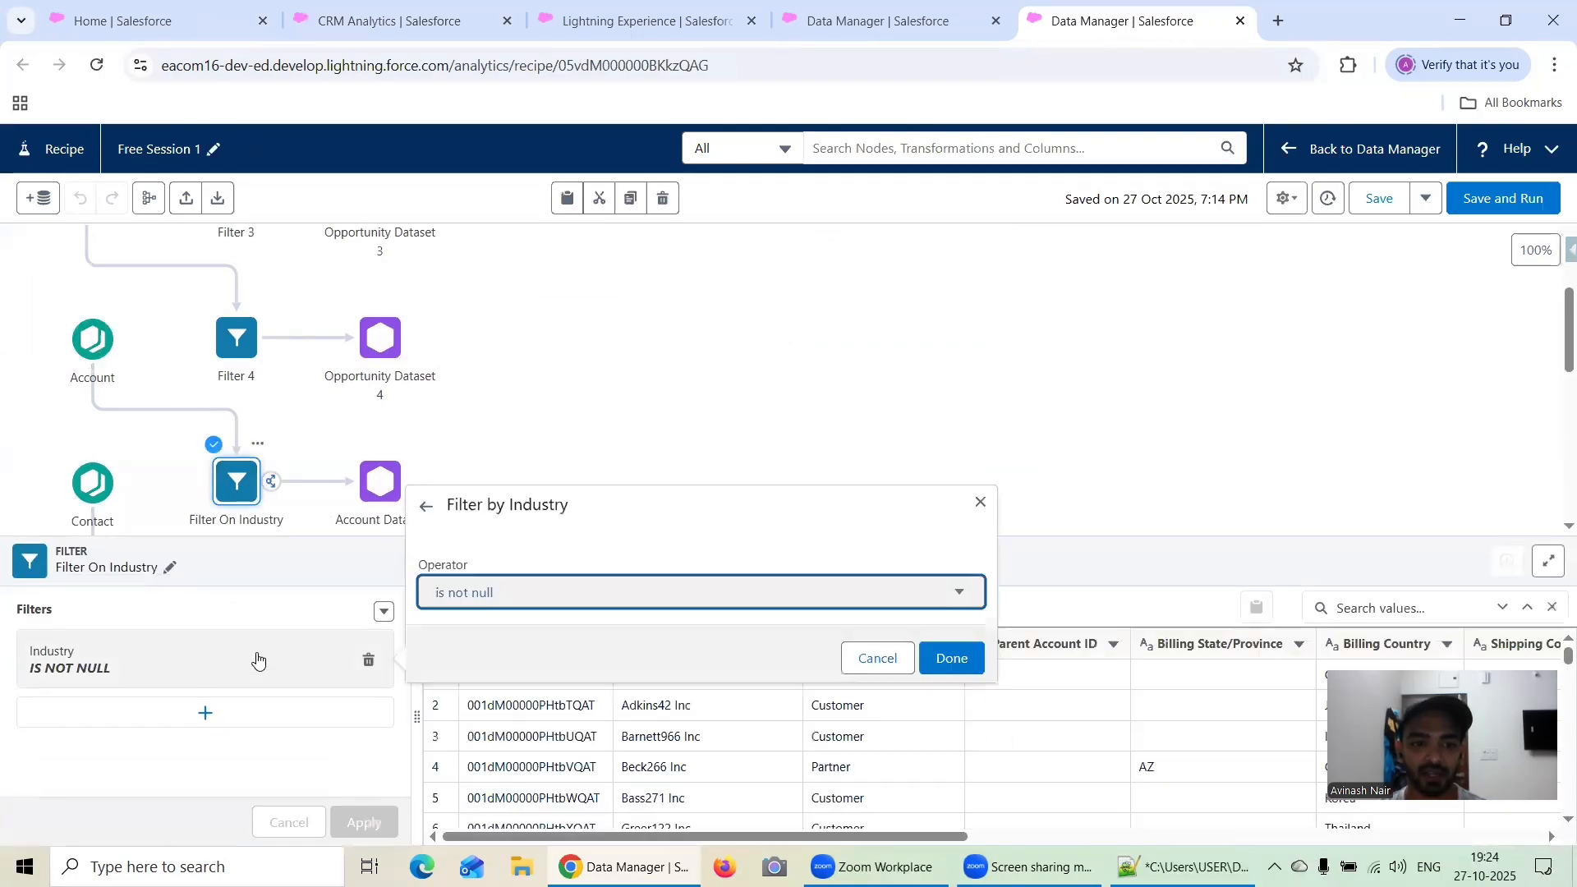
left_click(873, 658)
left_click(755, 440)
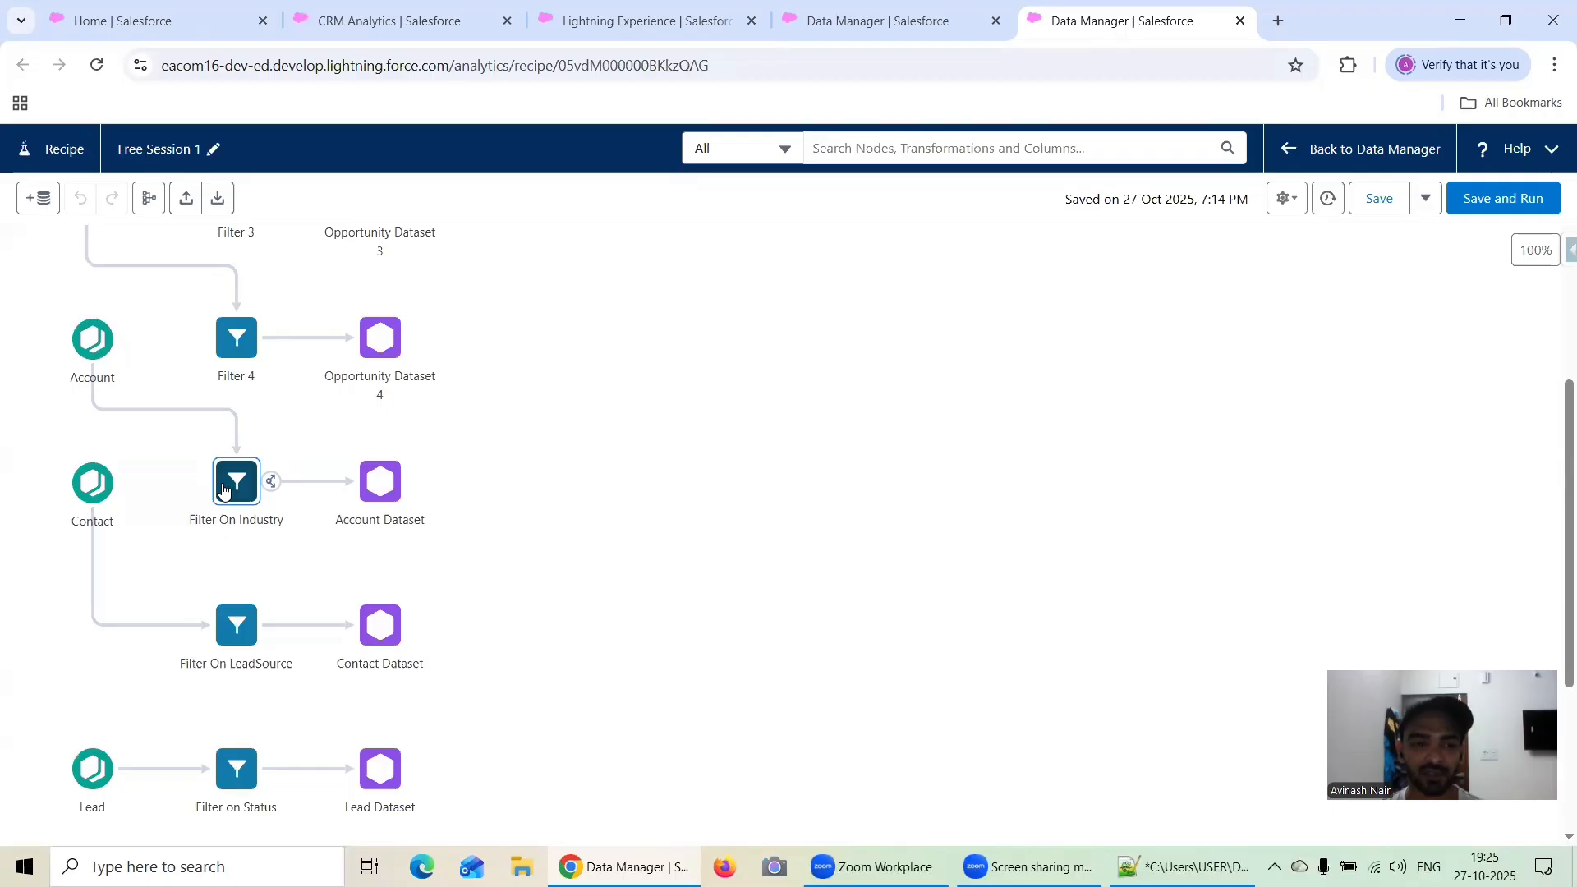
left_click(236, 487)
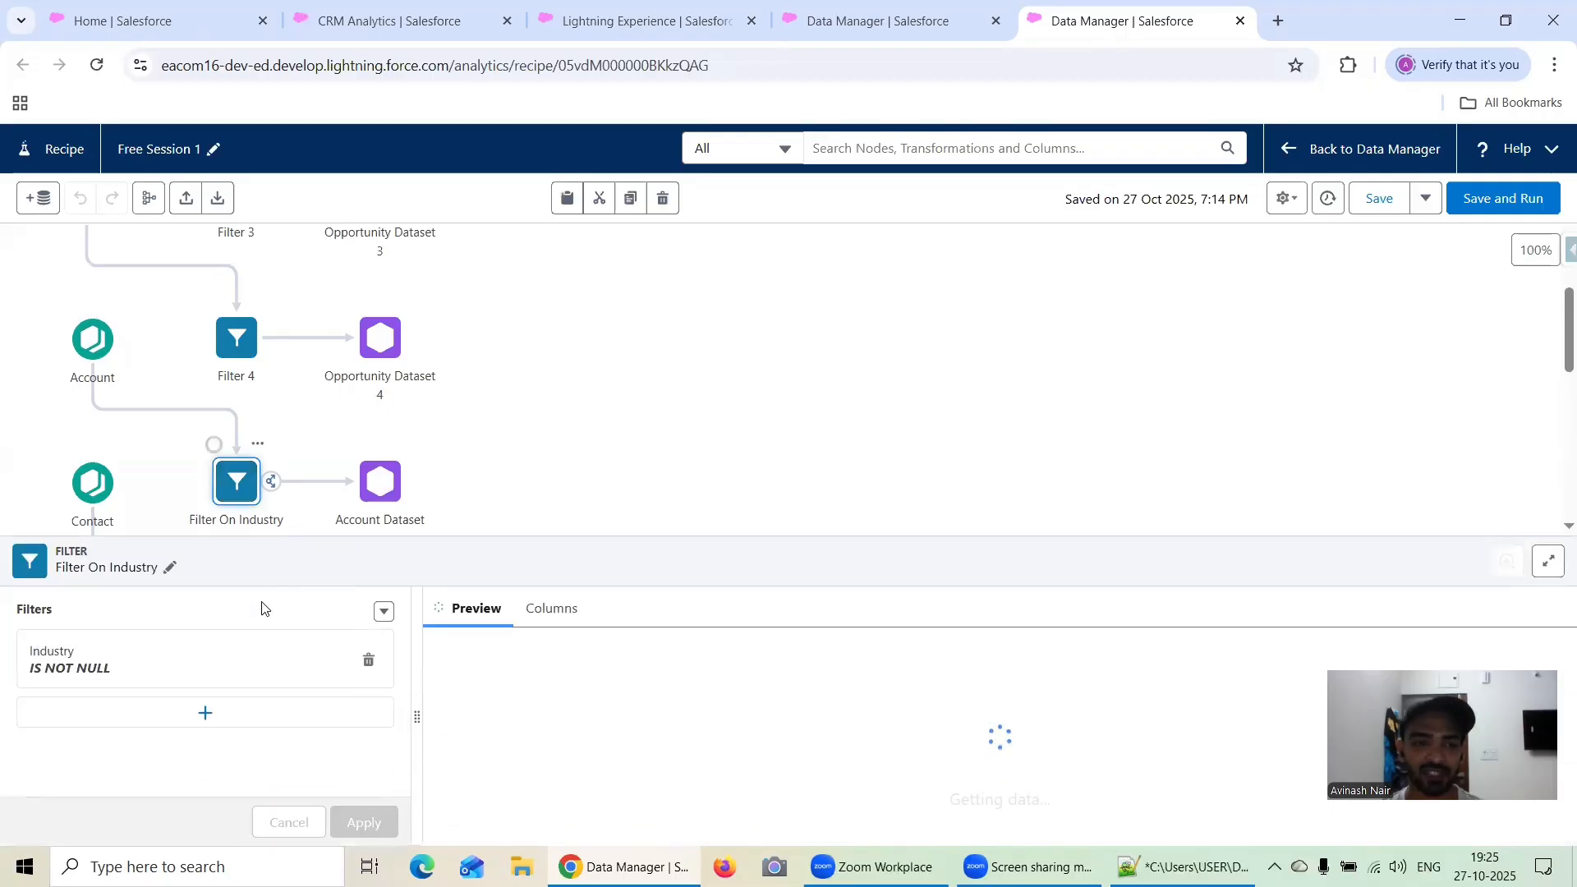
left_click(545, 439)
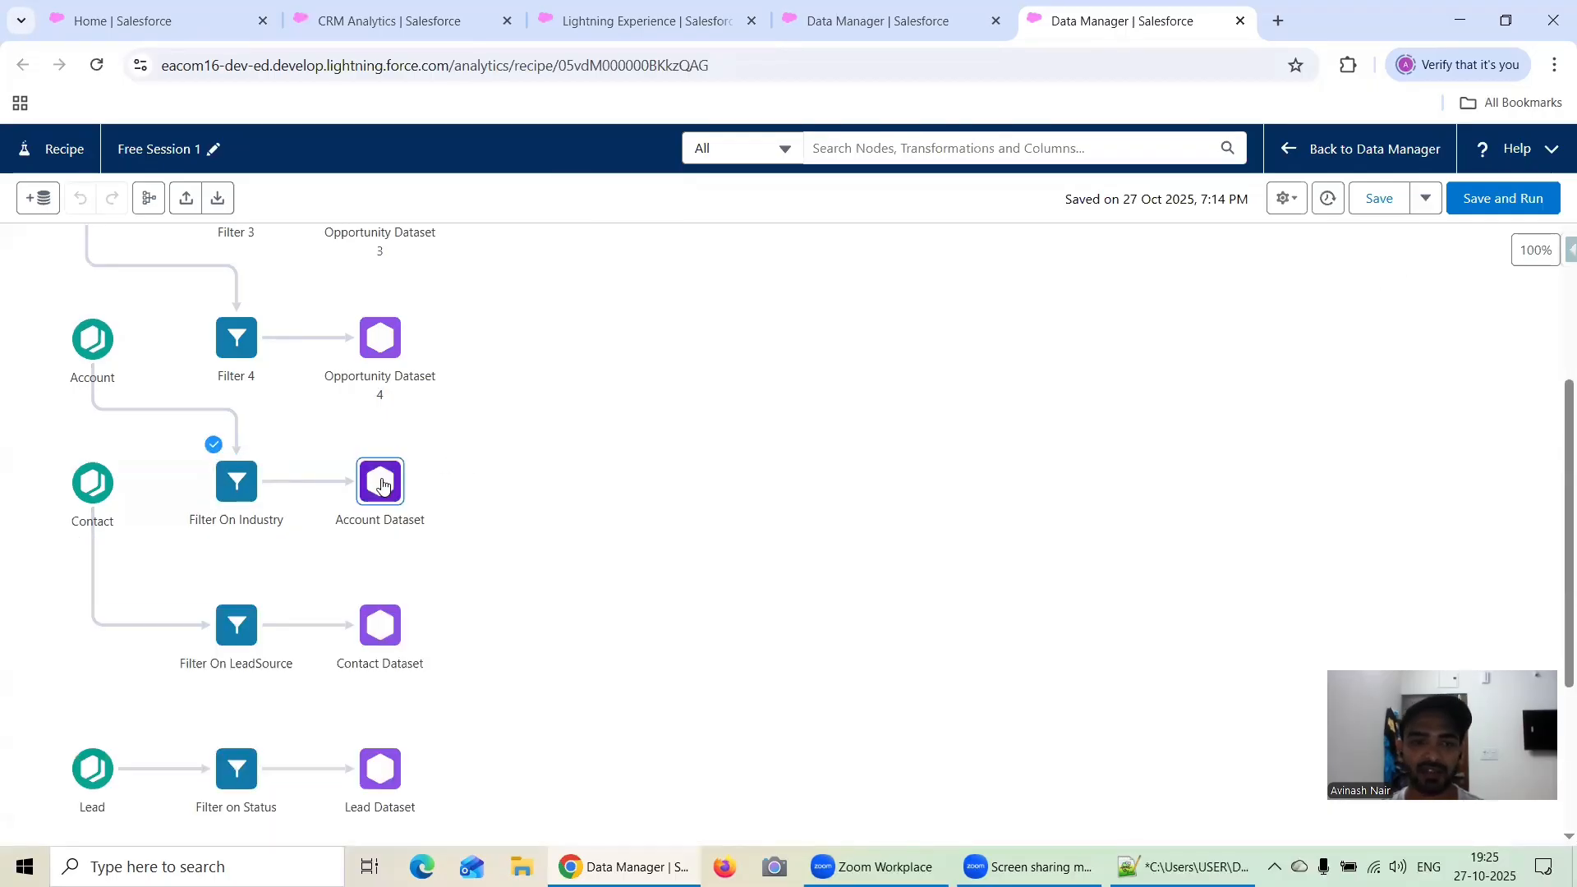
left_click(389, 476)
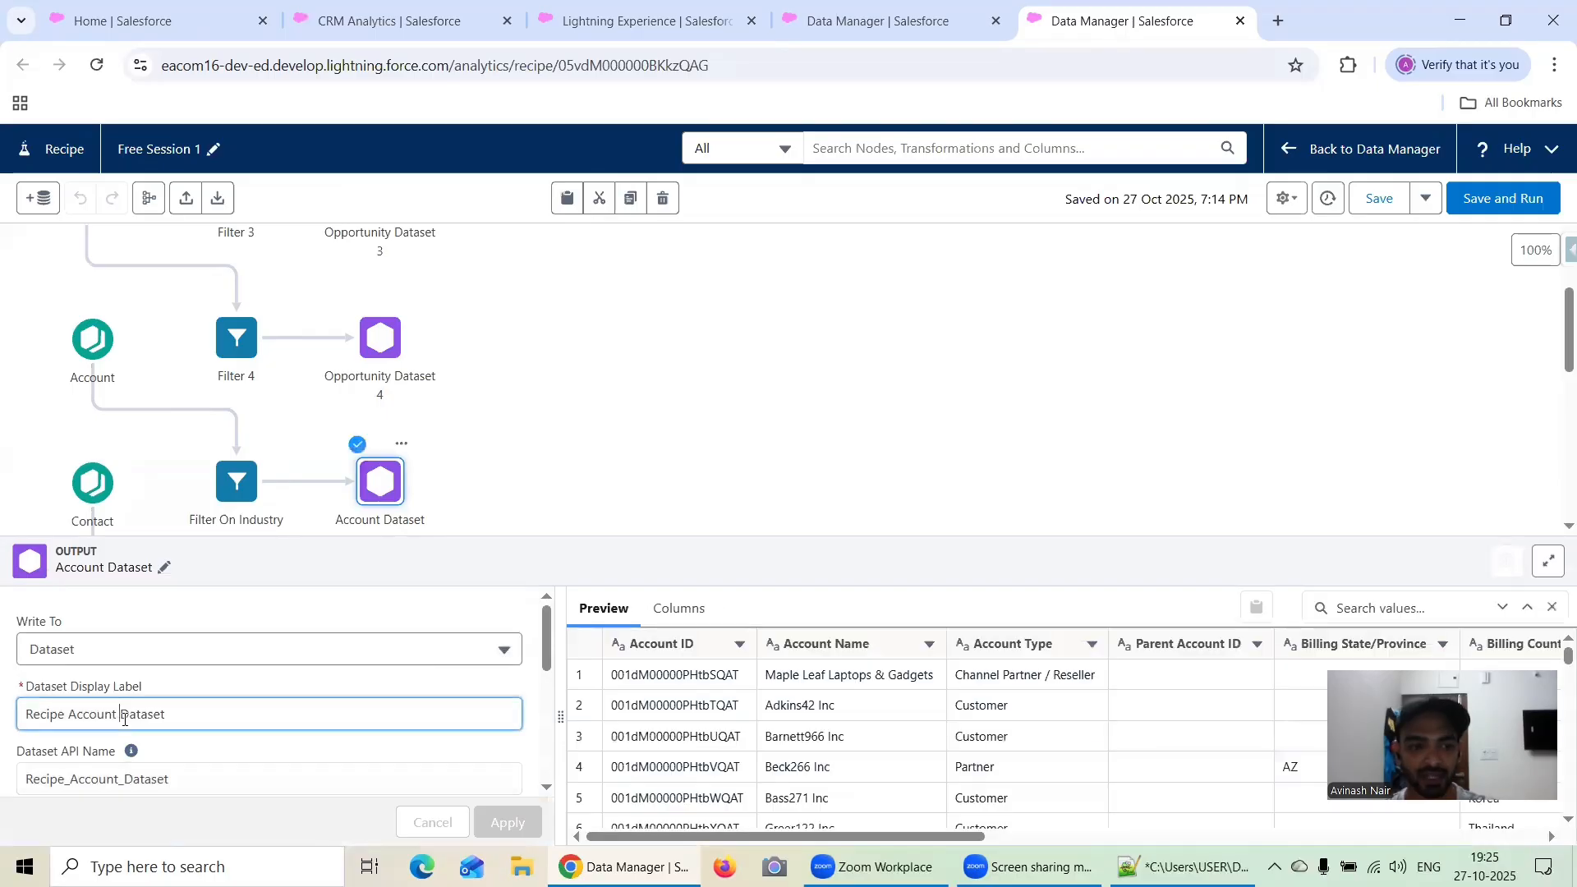
triple_click(130, 719)
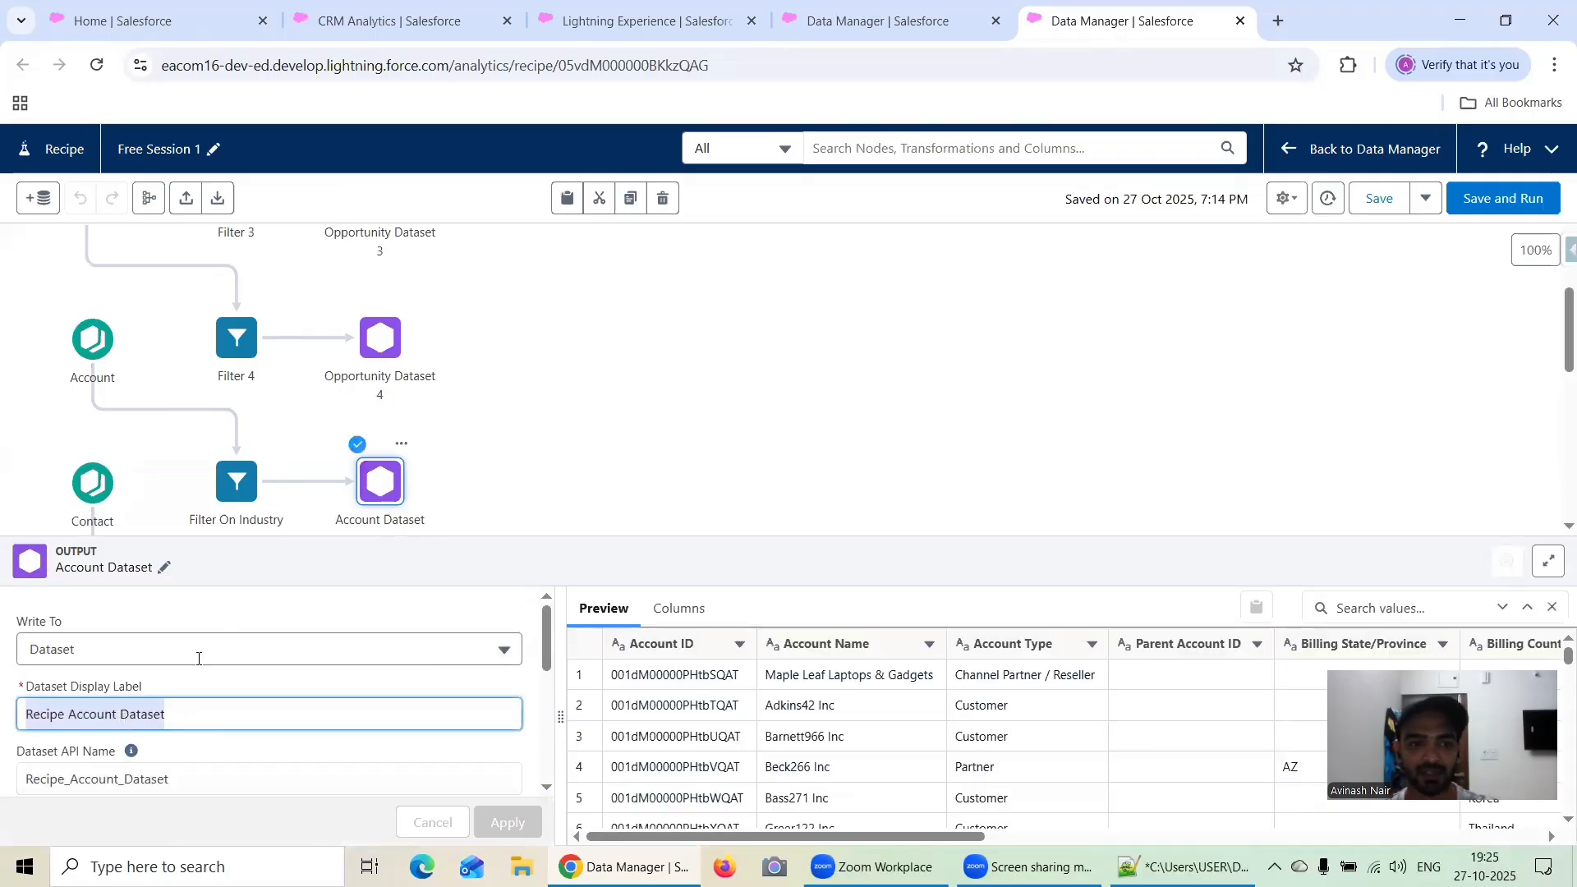
- Return to the Analytics Studio Browse page and create a blank dashboard
left_click(335, 22)
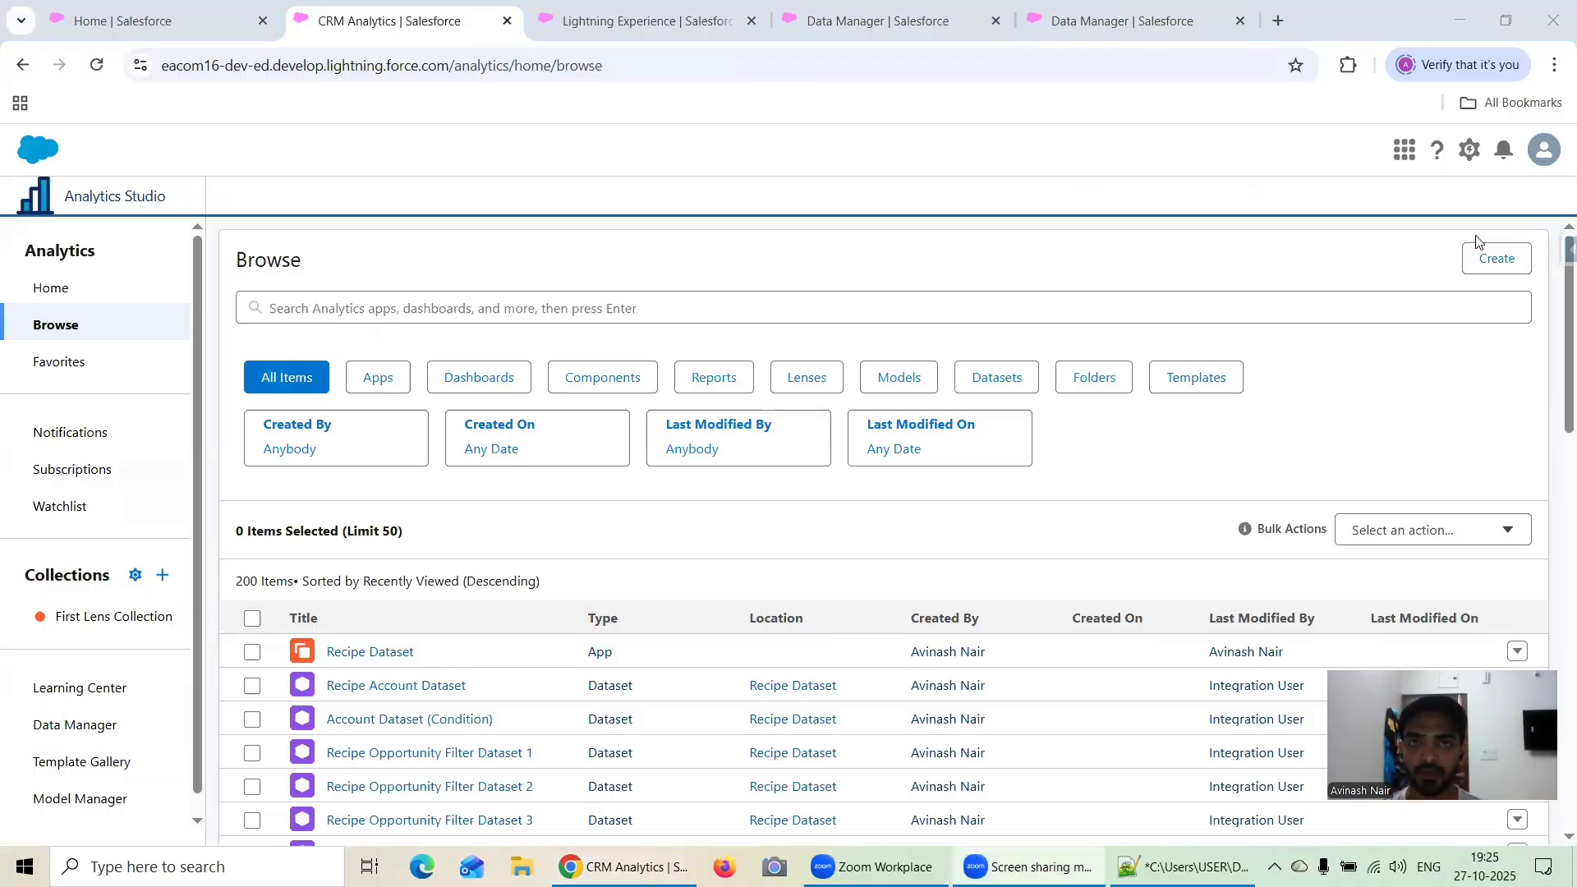
left_click(1489, 253)
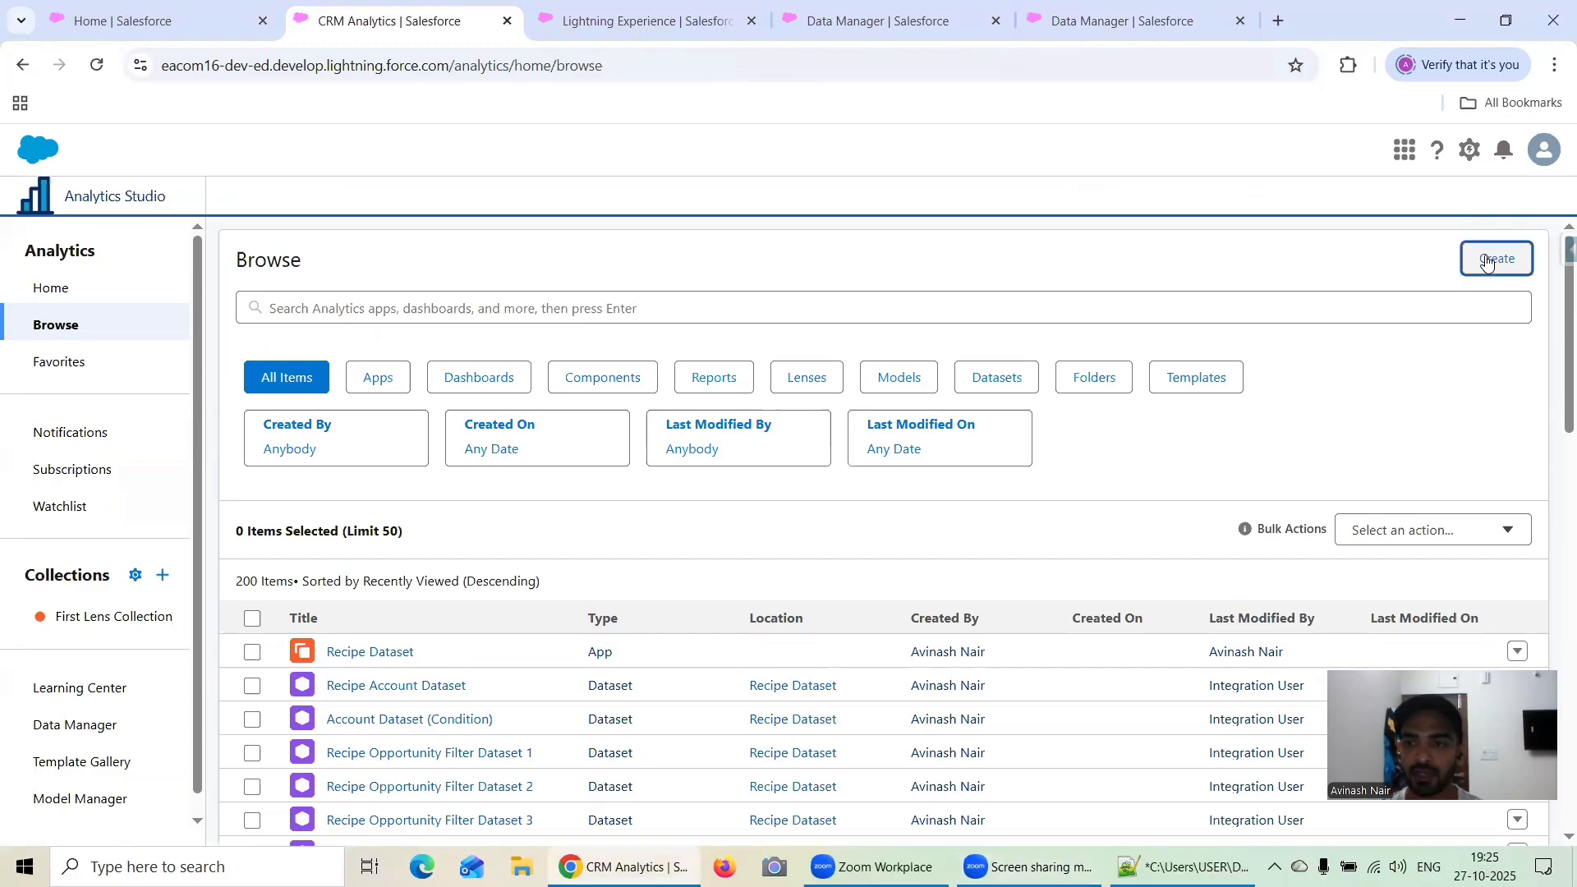
left_click(1391, 354)
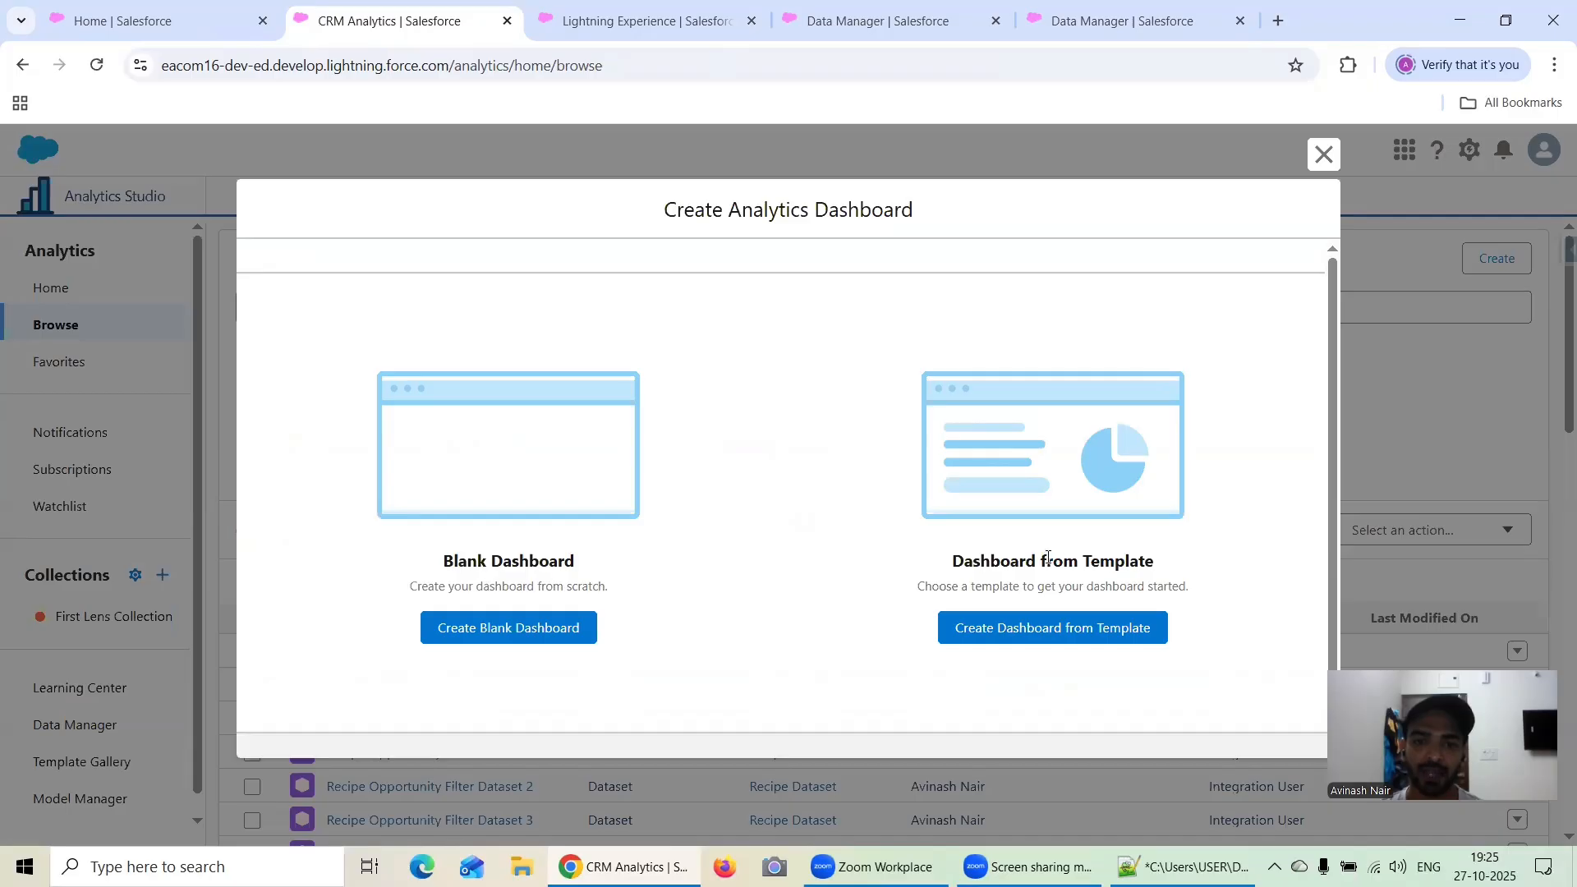
left_click(515, 629)
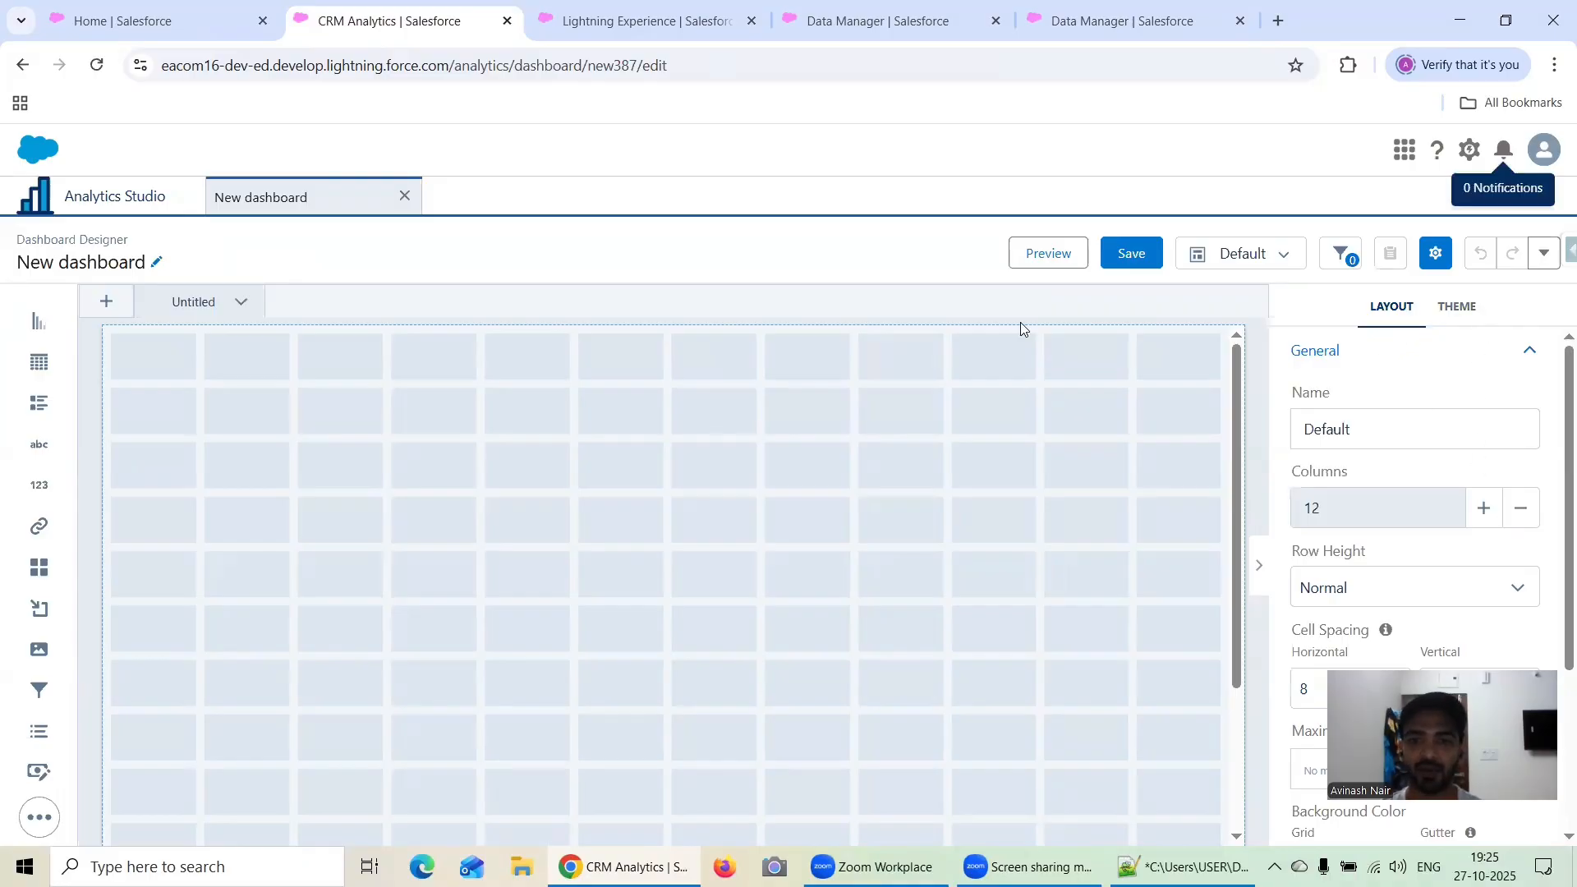
- Rename the new dashboard as Scratch Dashboard
left_click(157, 264)
left_click_drag(202, 254, 5, 259)
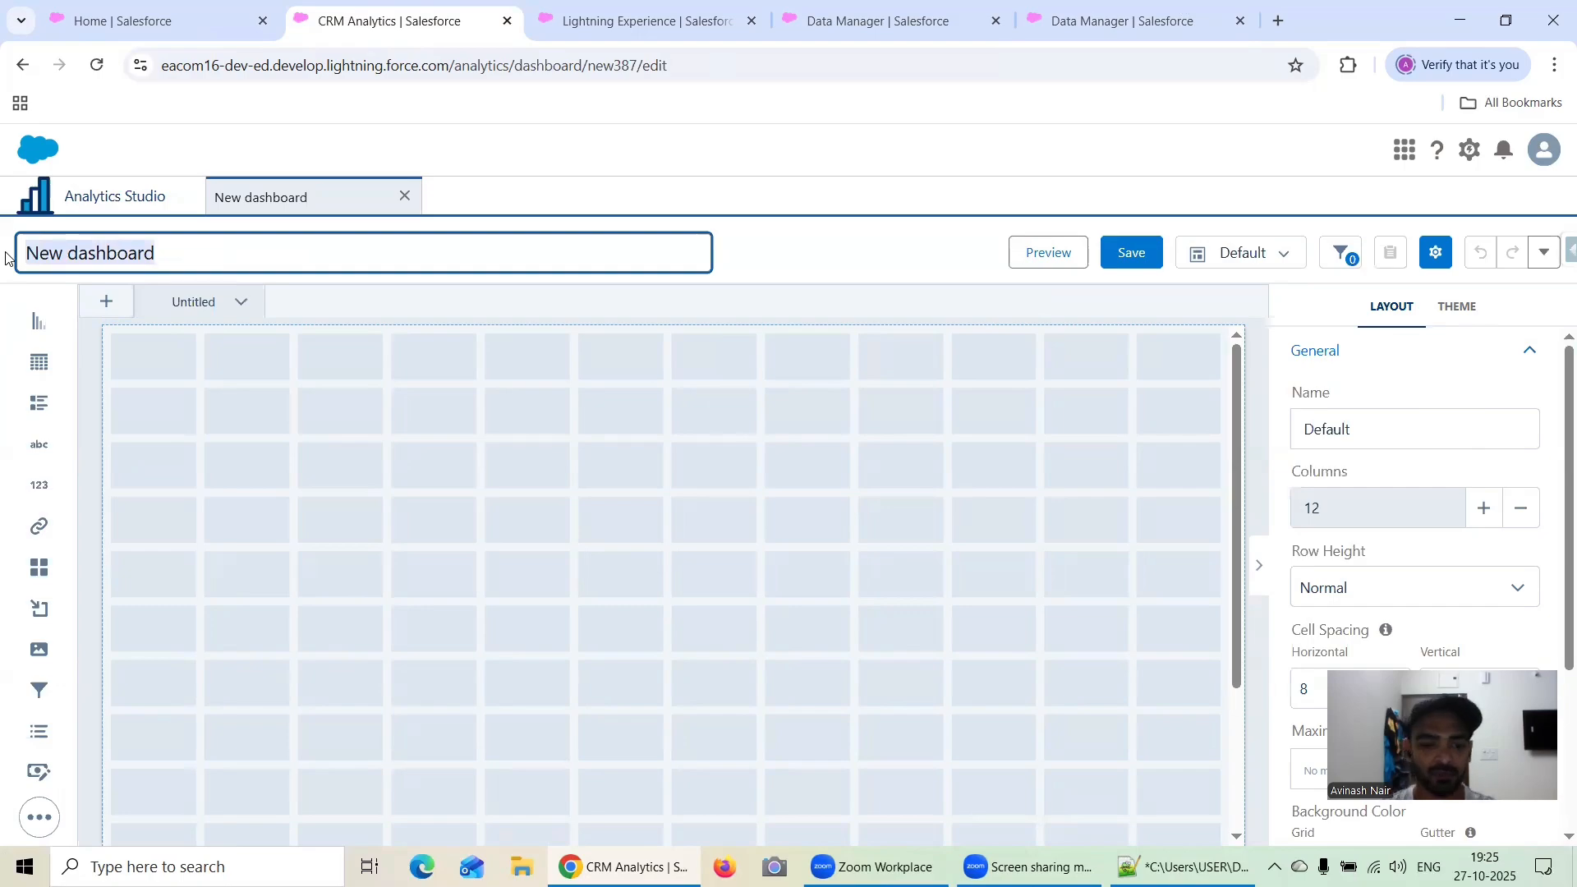
type("Scratch D")
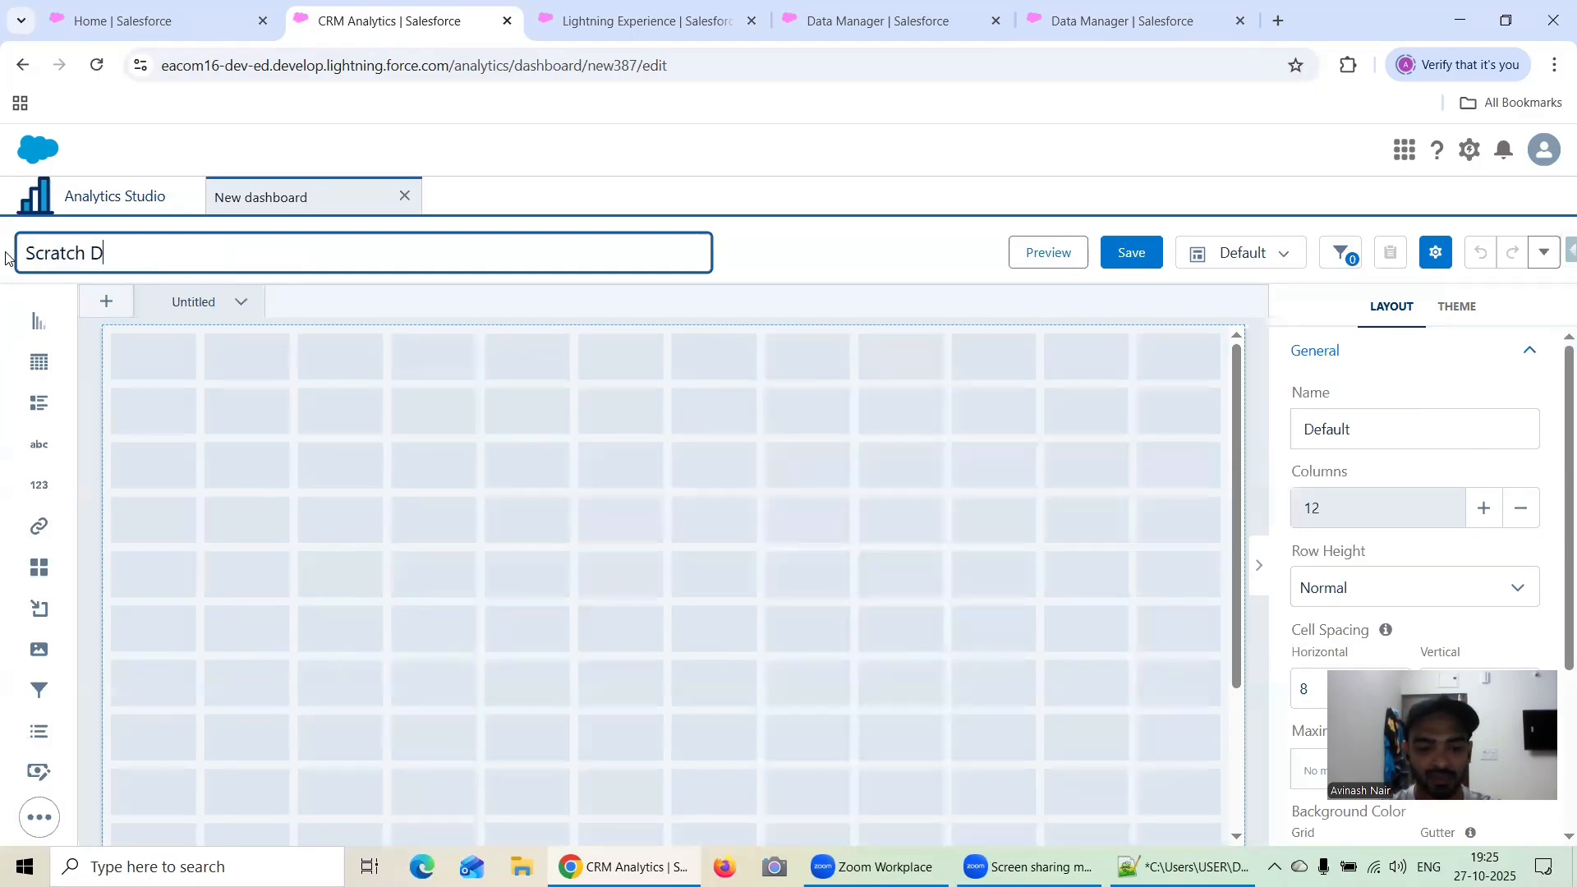
type("ashboard")
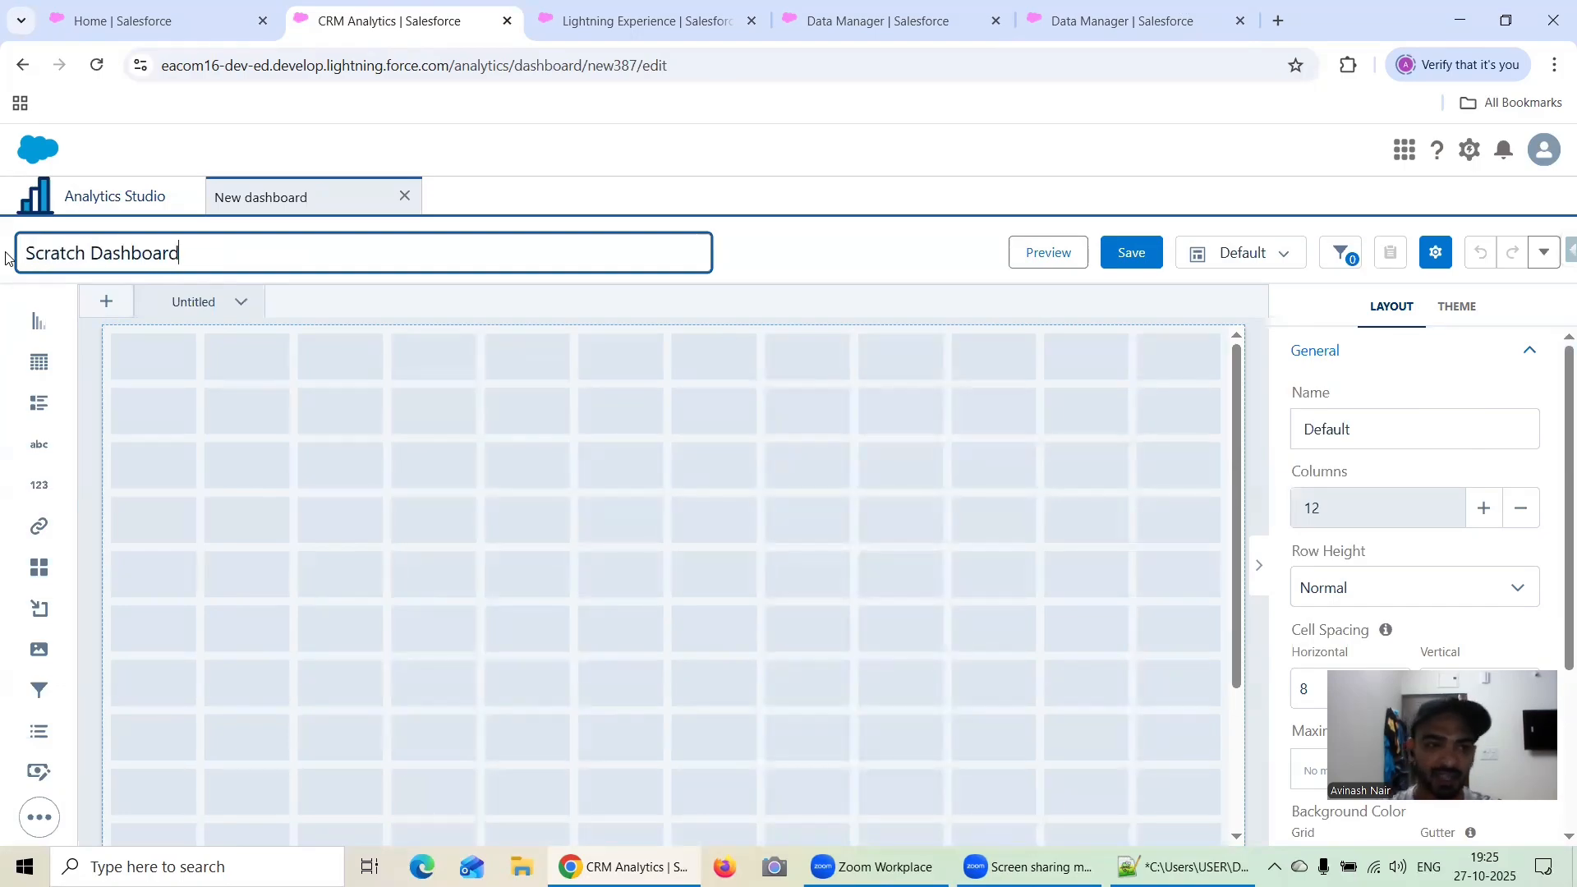
left_click_drag(208, 253, 24, 263)
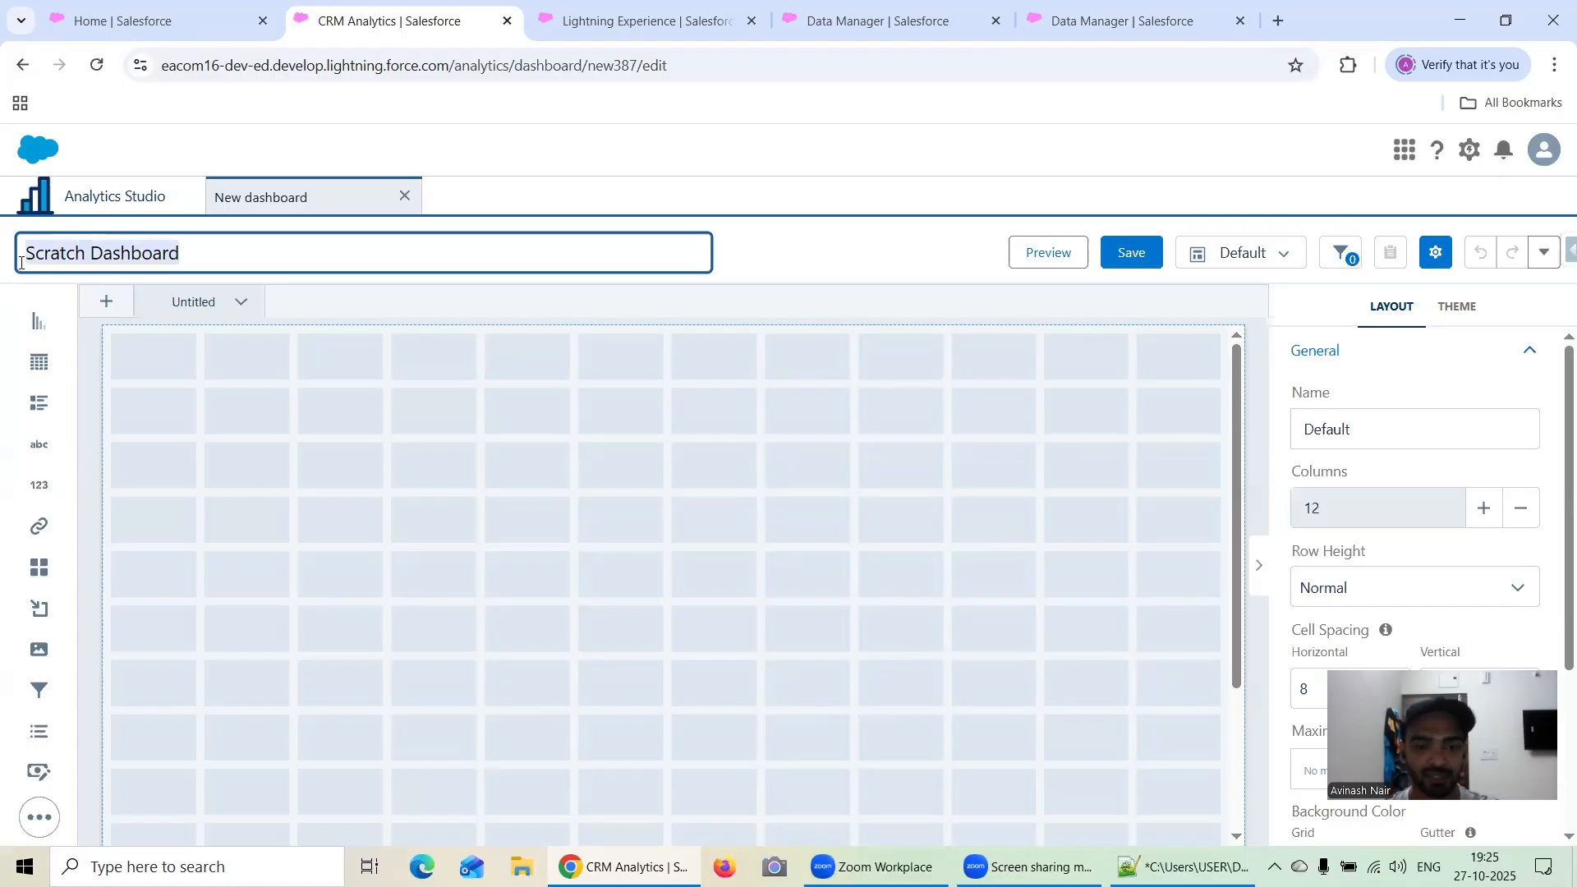
left_click(846, 317)
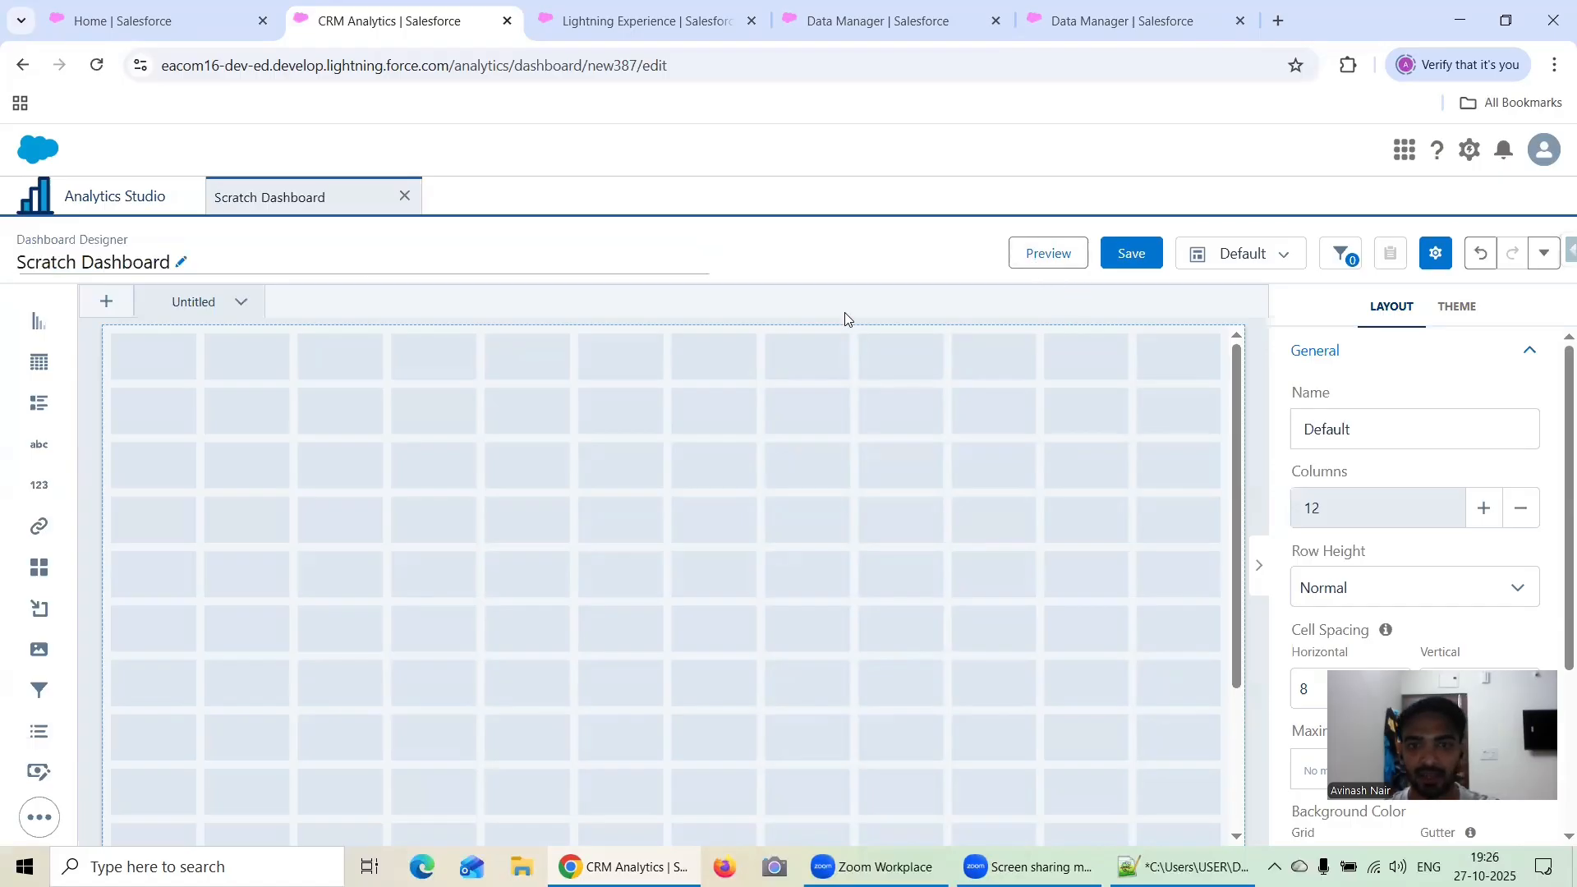
- Save Scratch Dashboard, choosing the app it is stored in
left_click(1115, 257)
triple_click(739, 299)
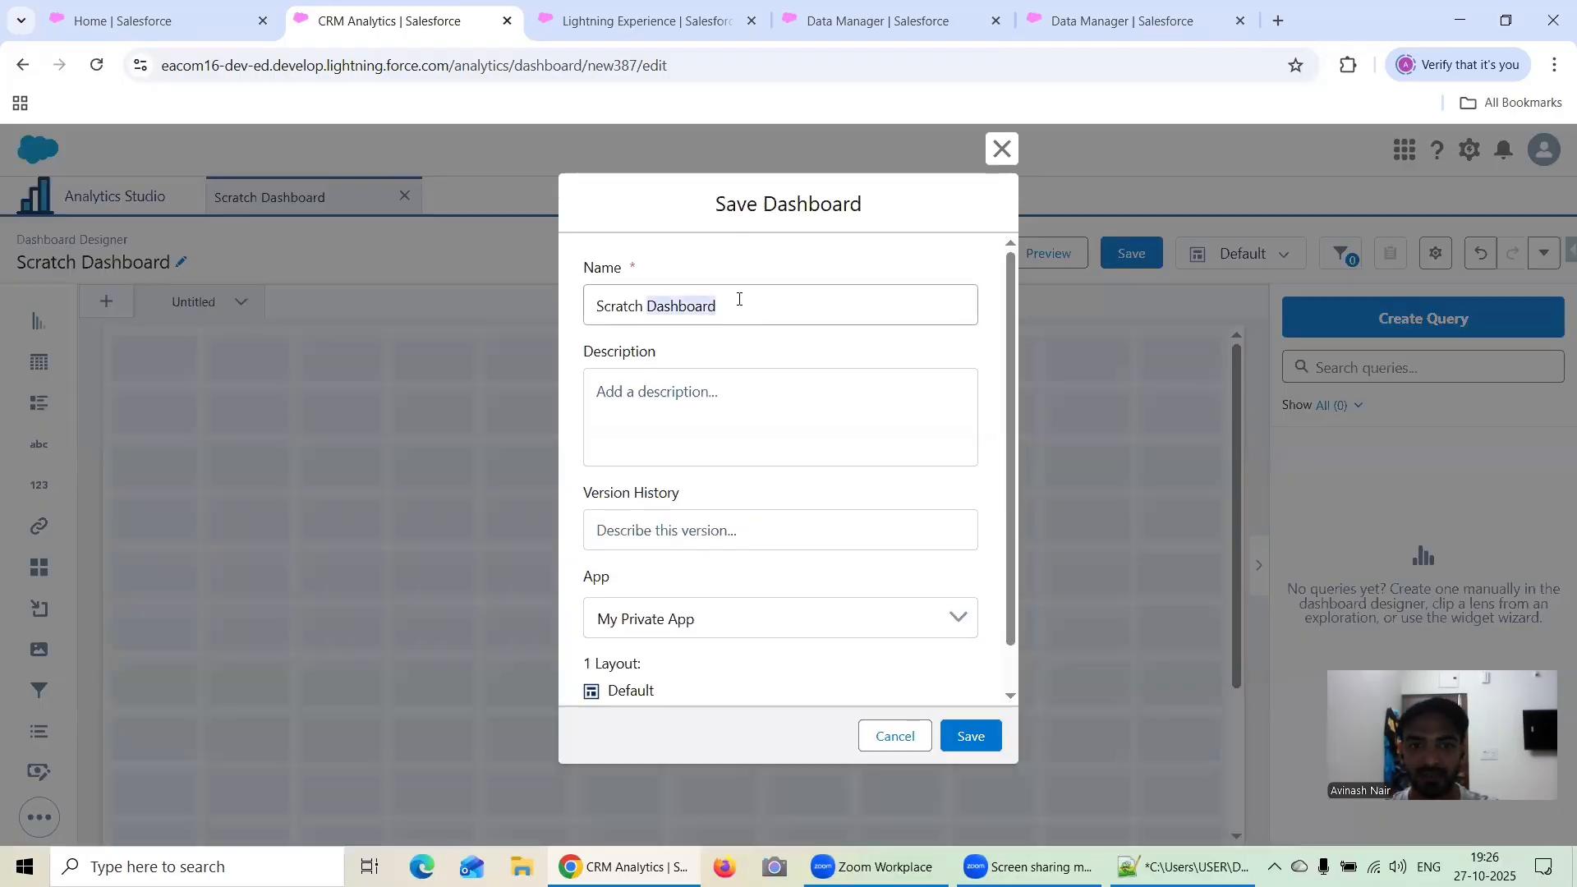
left_click(709, 608)
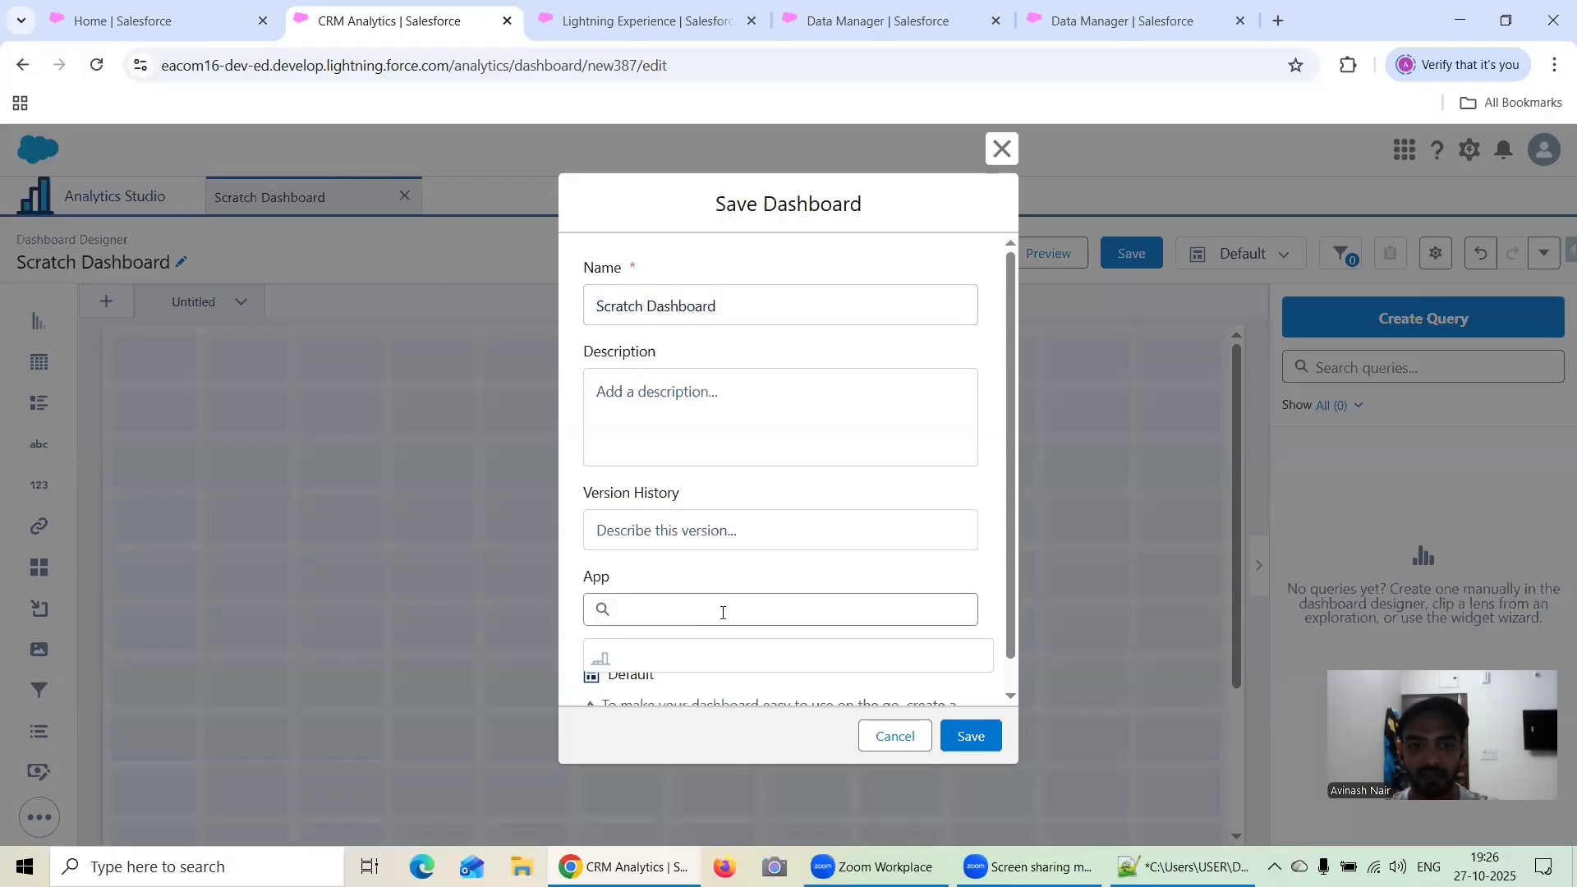
left_click(709, 717)
left_click(970, 735)
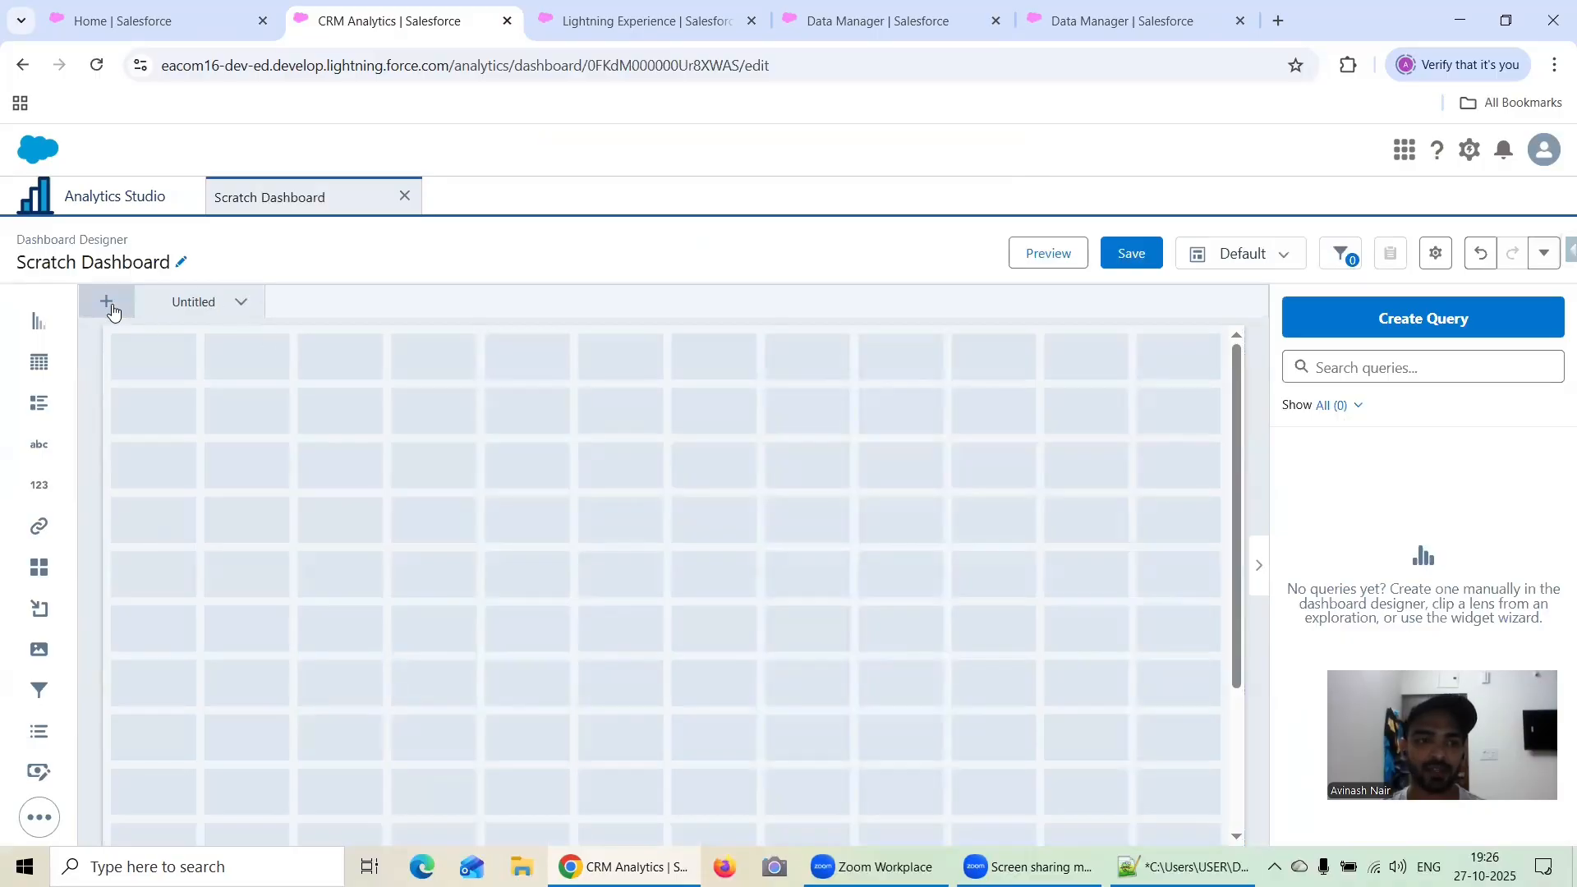
- Rename the dashboard's untitled page as Page 1
left_click(239, 304)
left_click(265, 344)
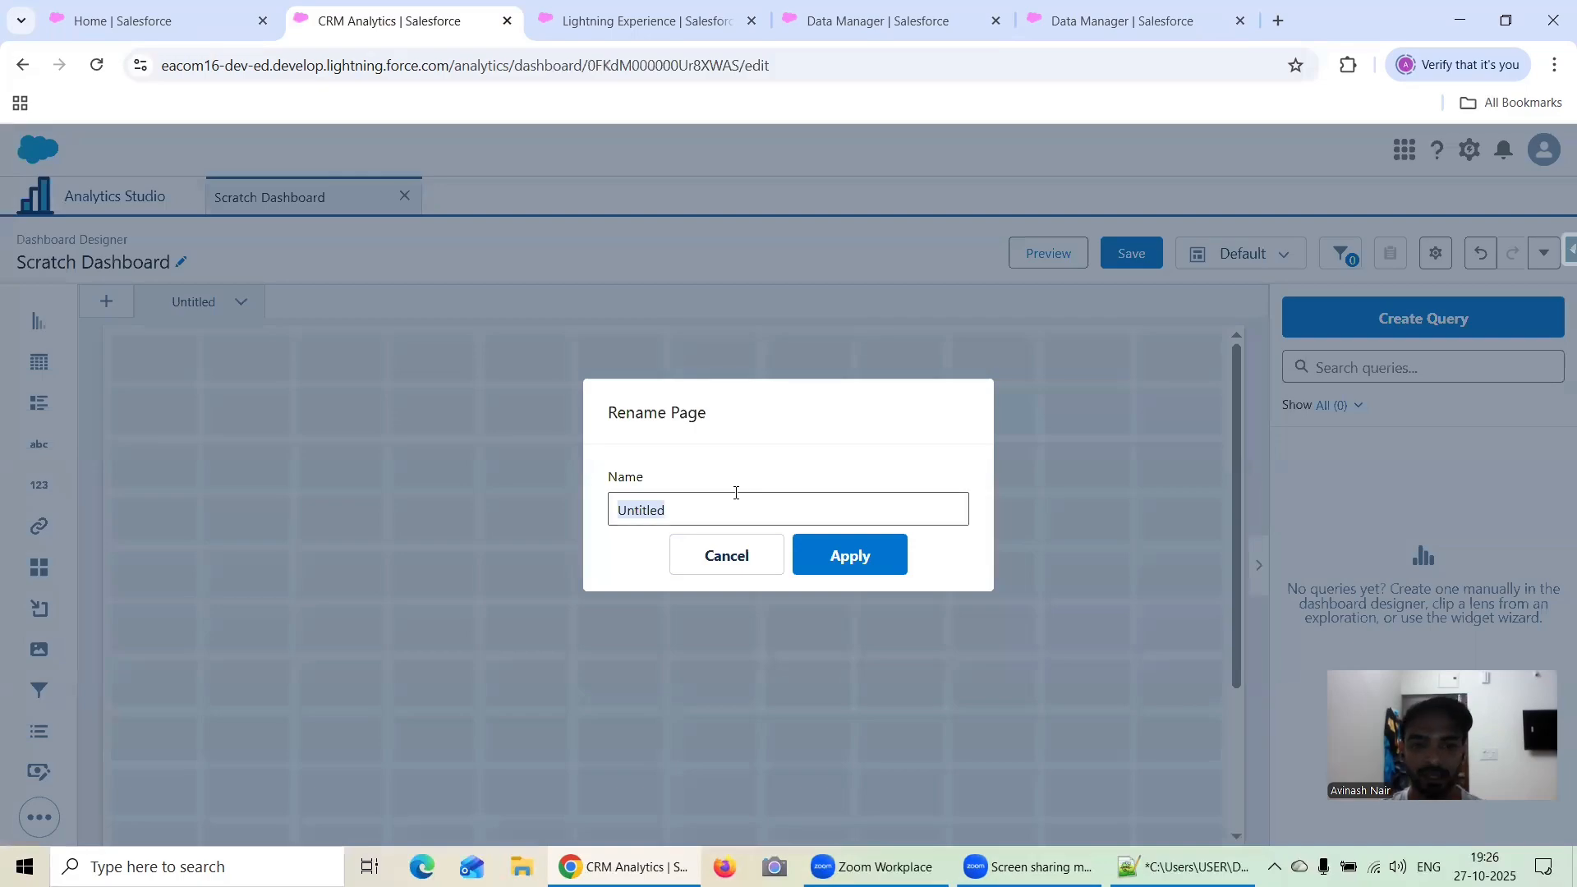
type("Page 1")
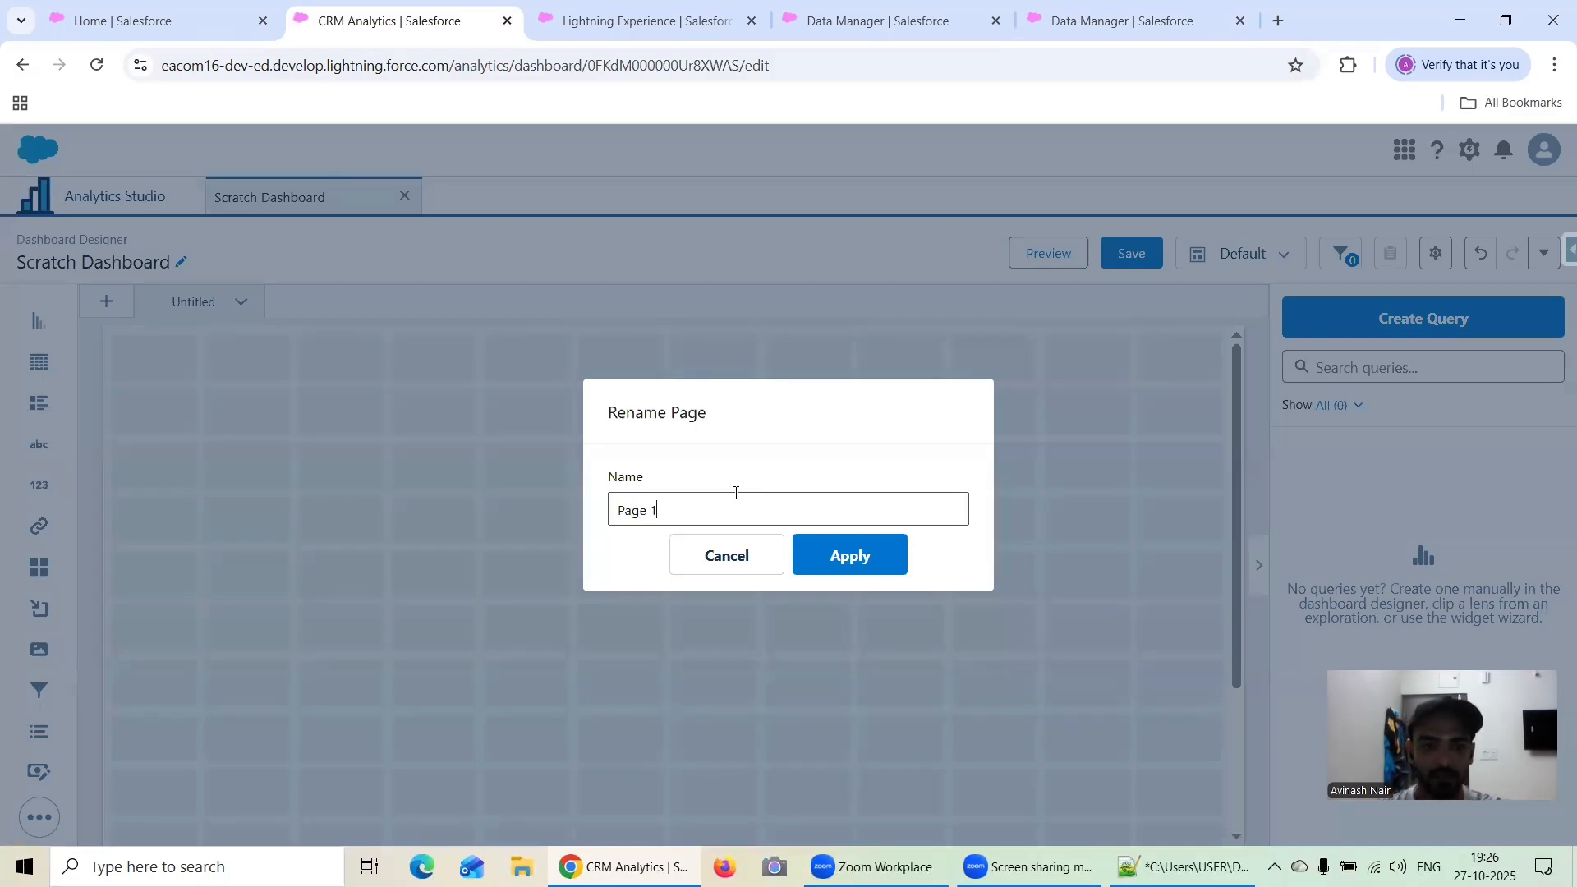
left_click(864, 561)
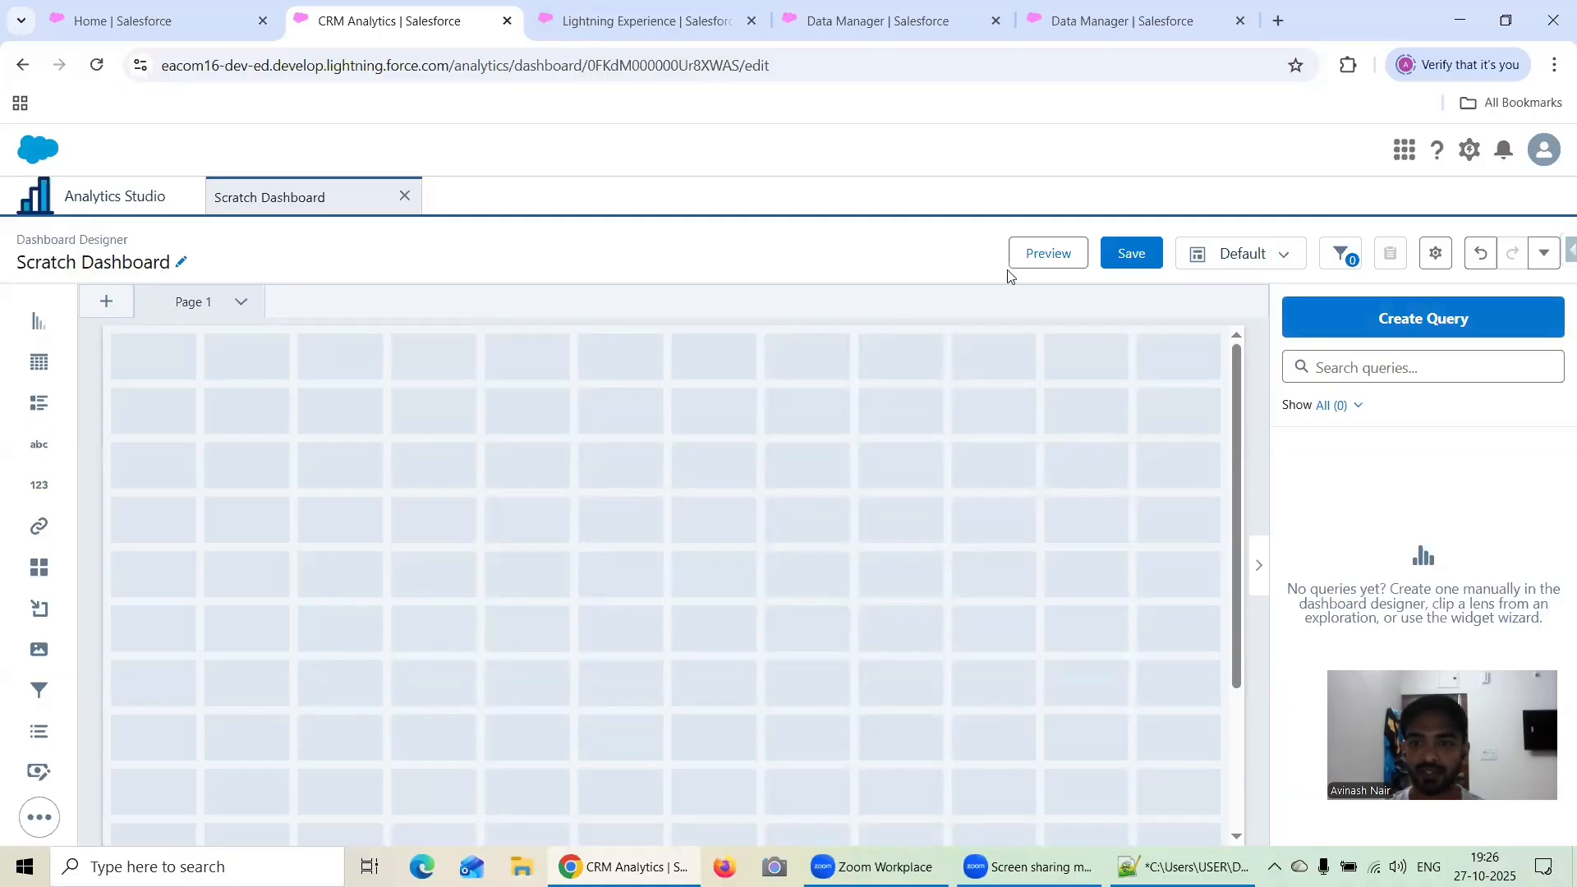
- Preview the dashboard, return to editing it and view the options available for Page 1
left_click(1058, 256)
left_click(1163, 251)
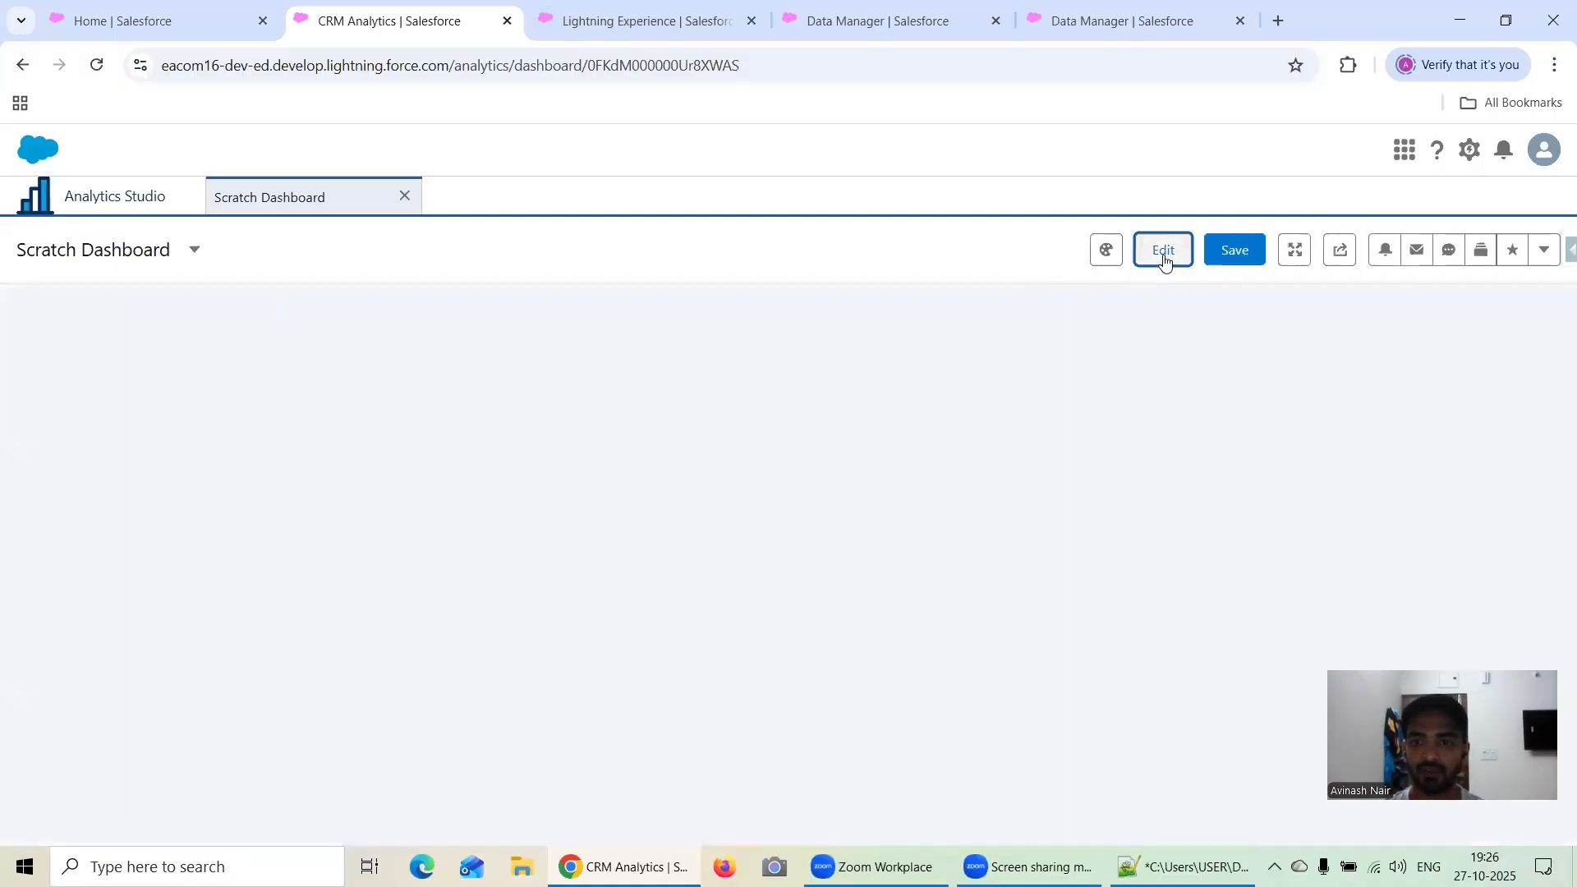
left_click(242, 303)
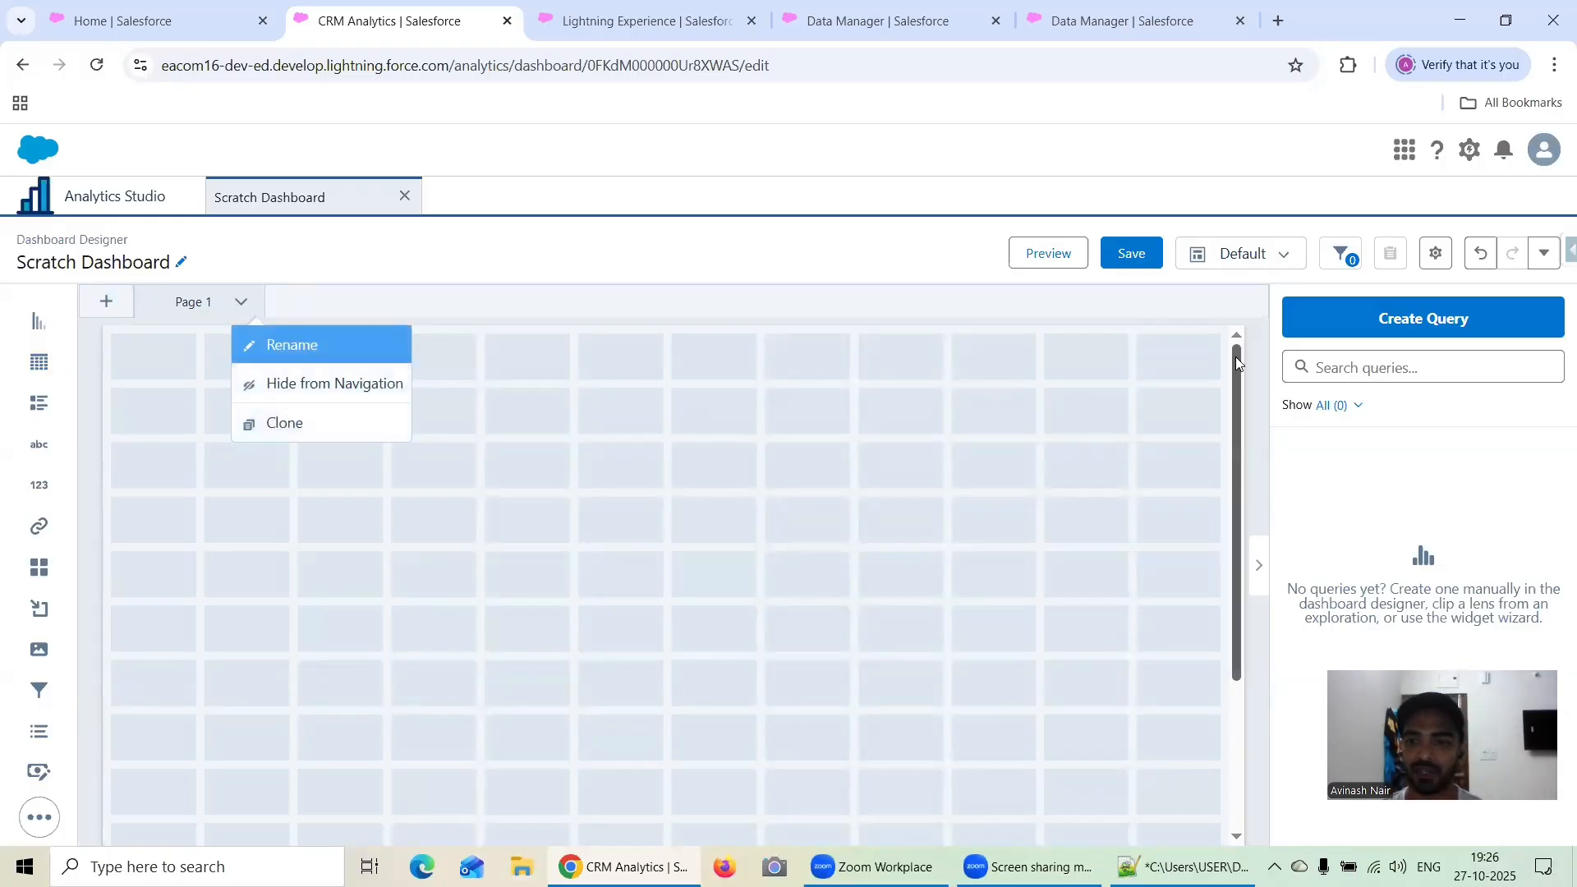
left_click(1262, 365)
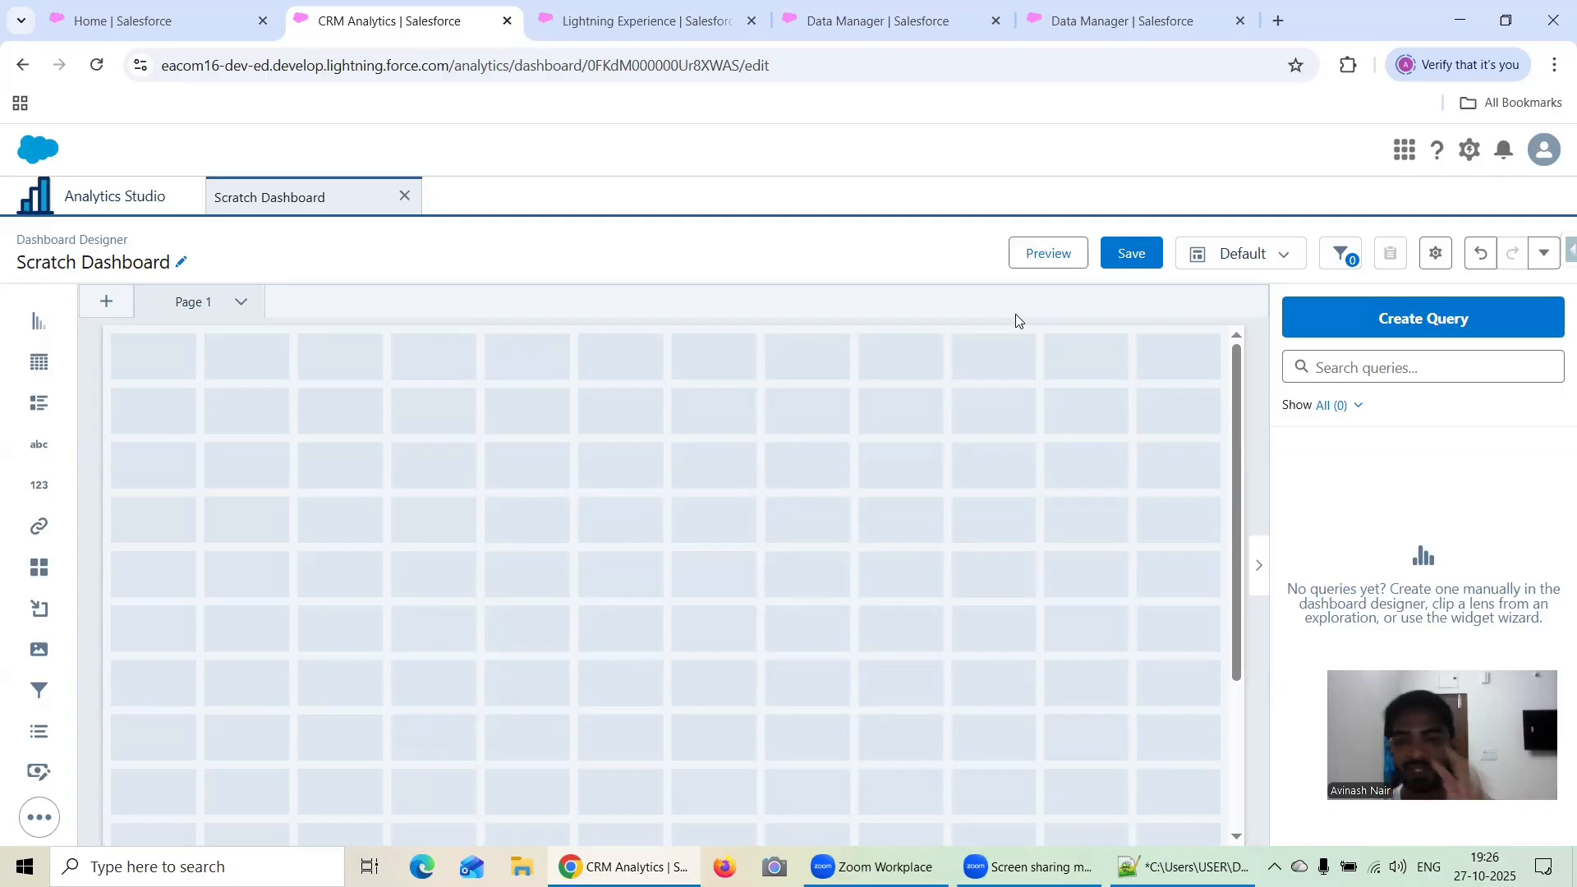
- Start a new layout to view the available layout types, and close the form without creating one
left_click(1265, 257)
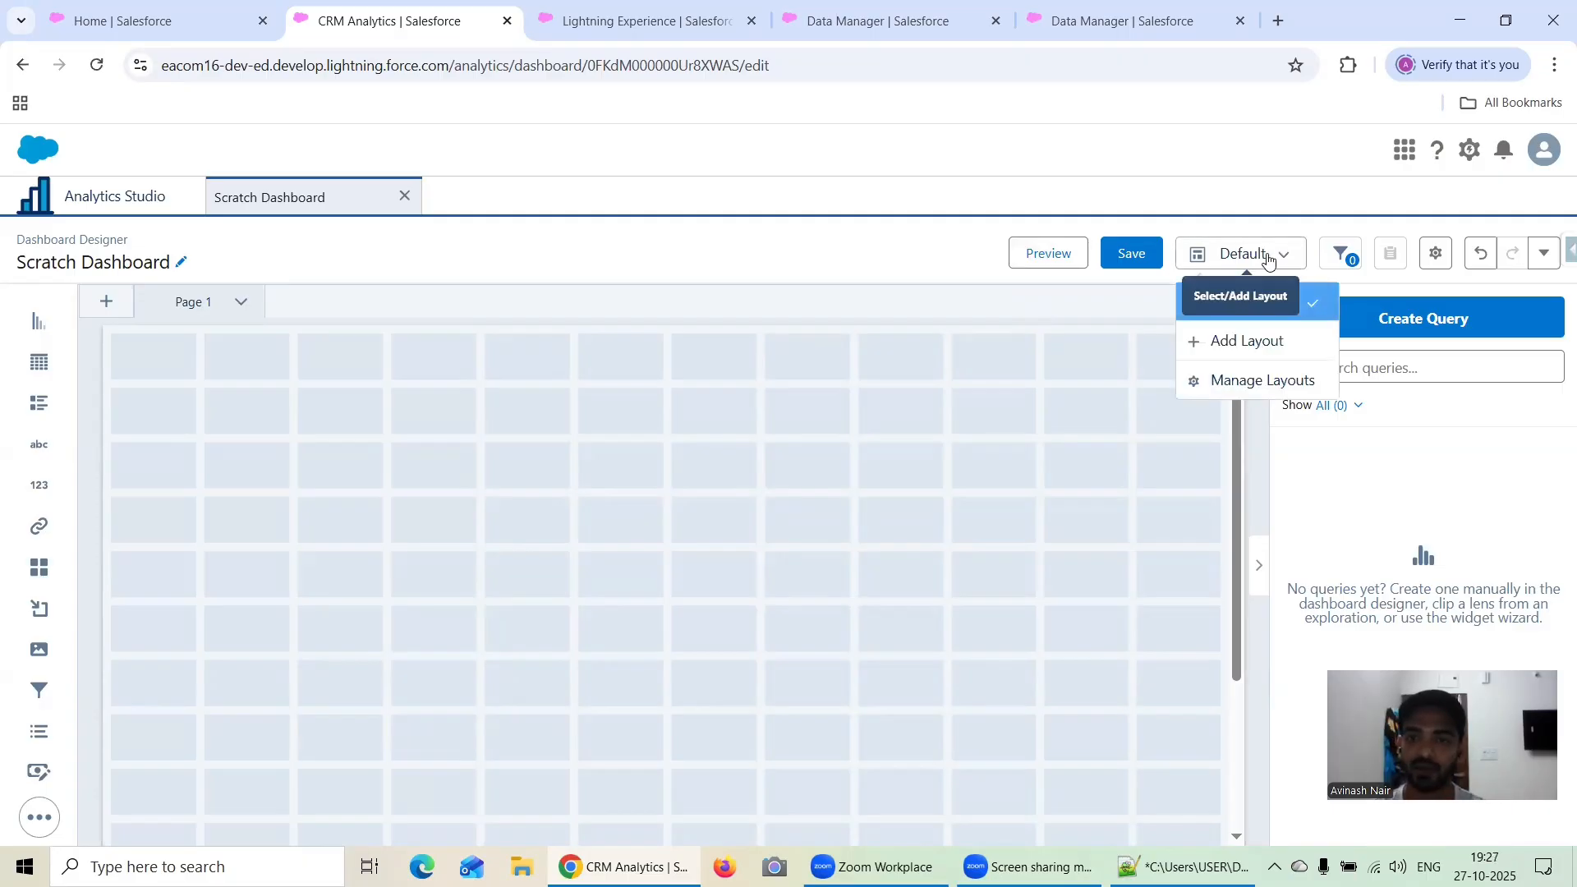
left_click(1260, 340)
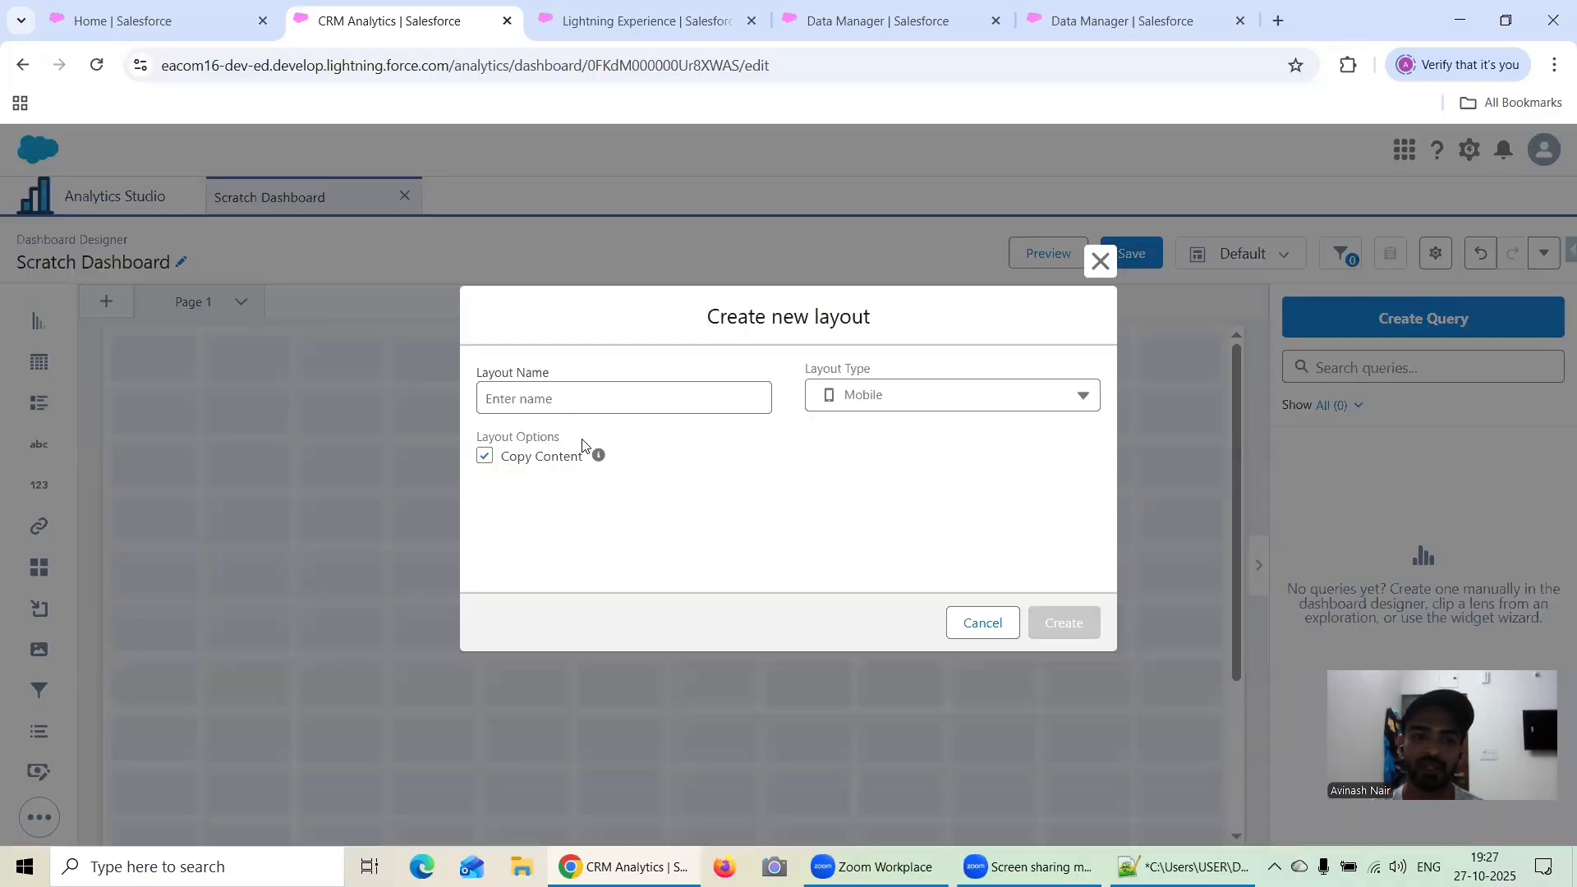
left_click(941, 402)
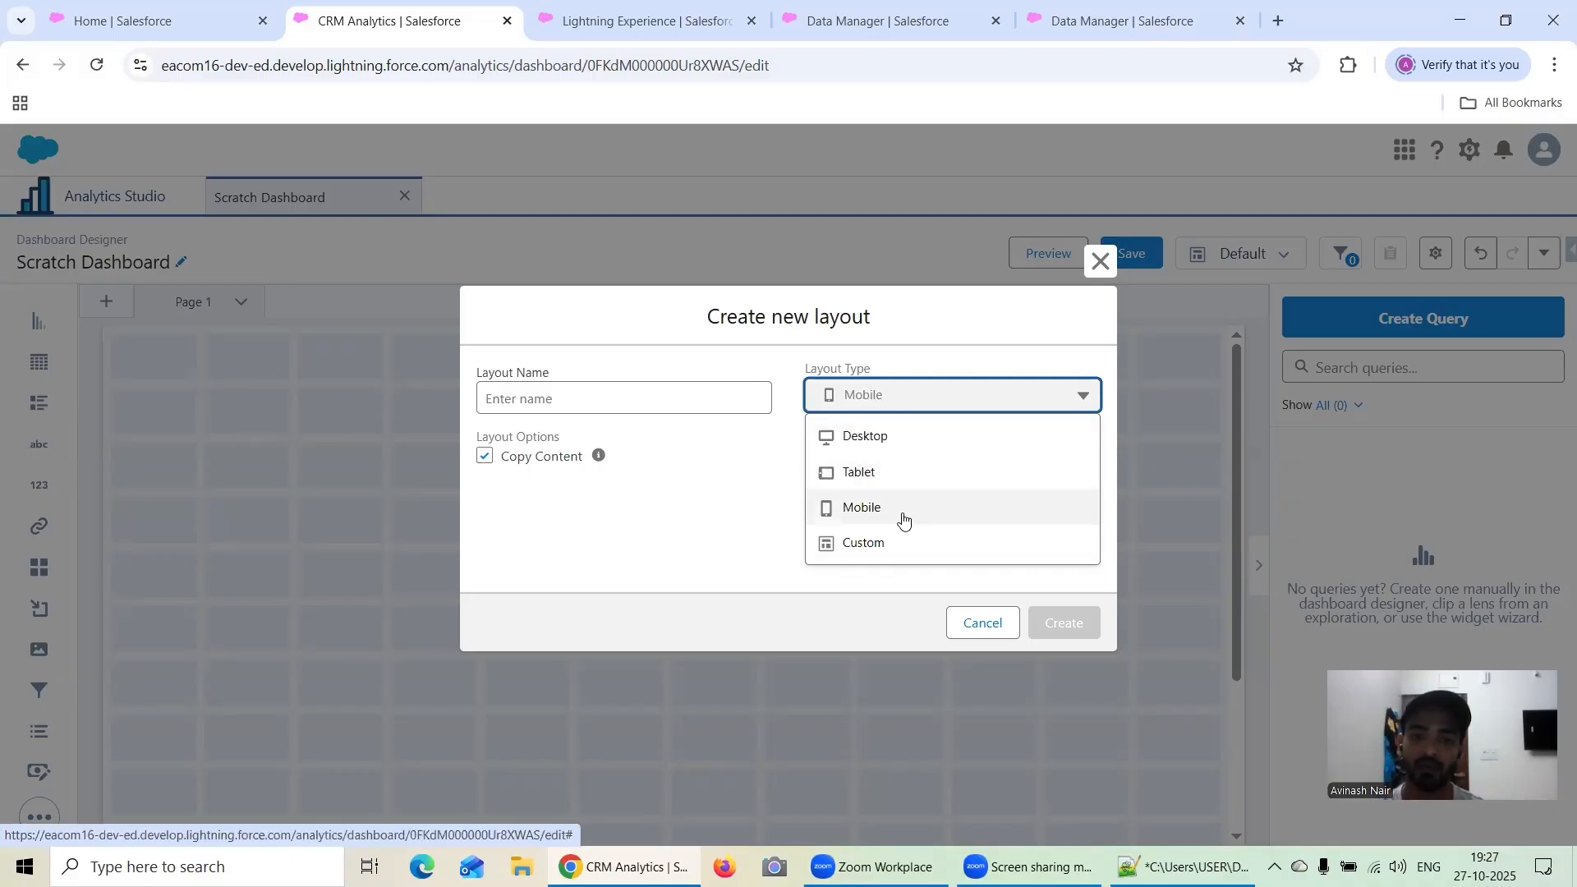
left_click(1101, 261)
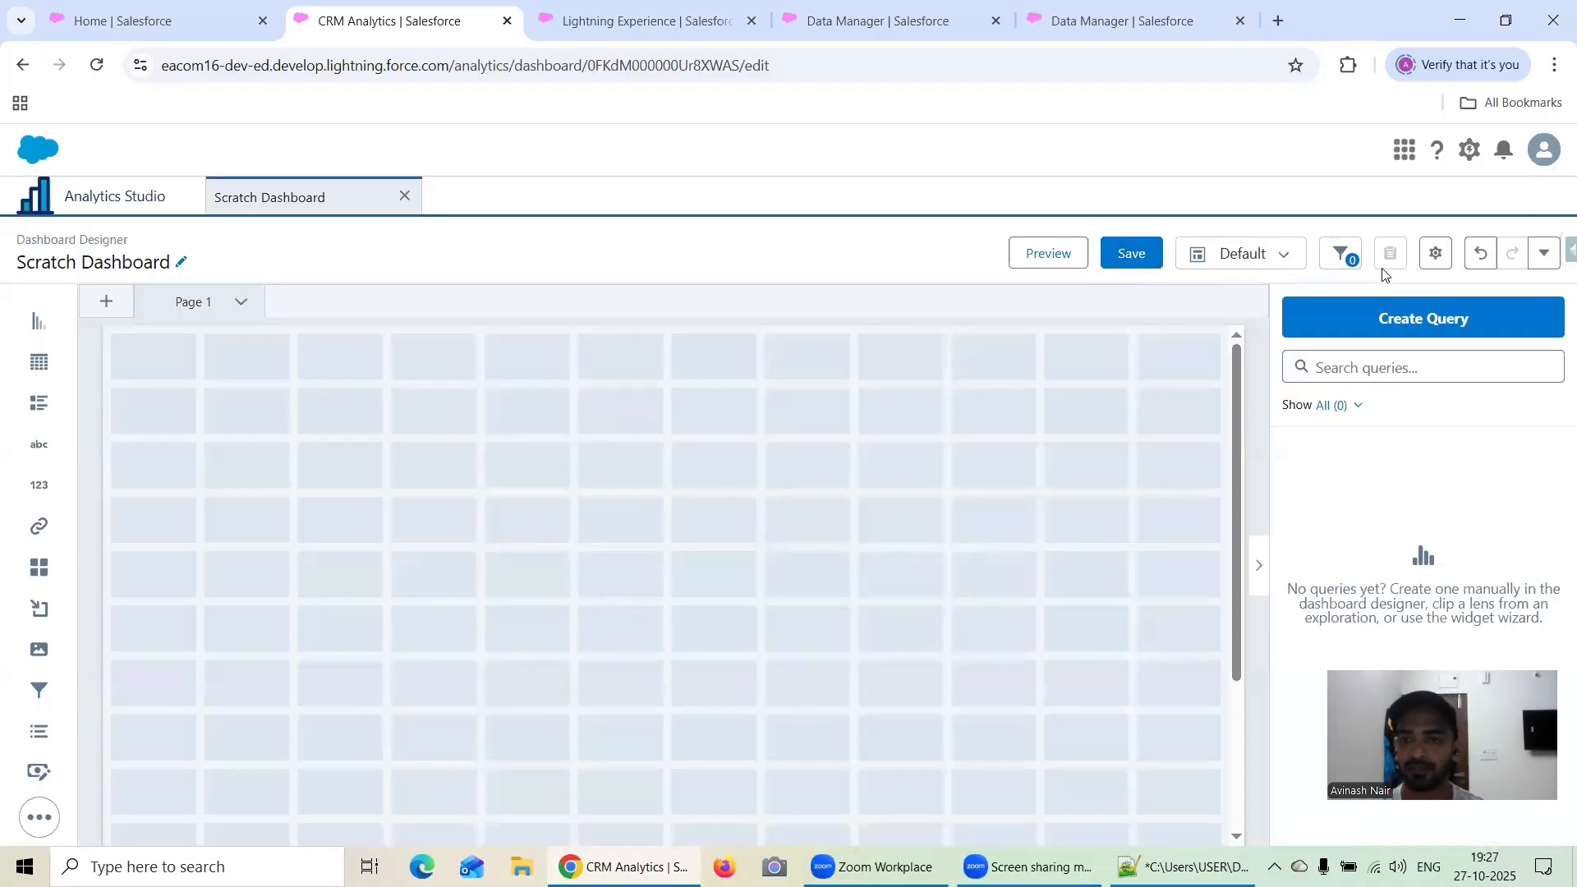
- Rename the dashboard's default layout as Property 1 in the layout settings
left_click(1435, 255)
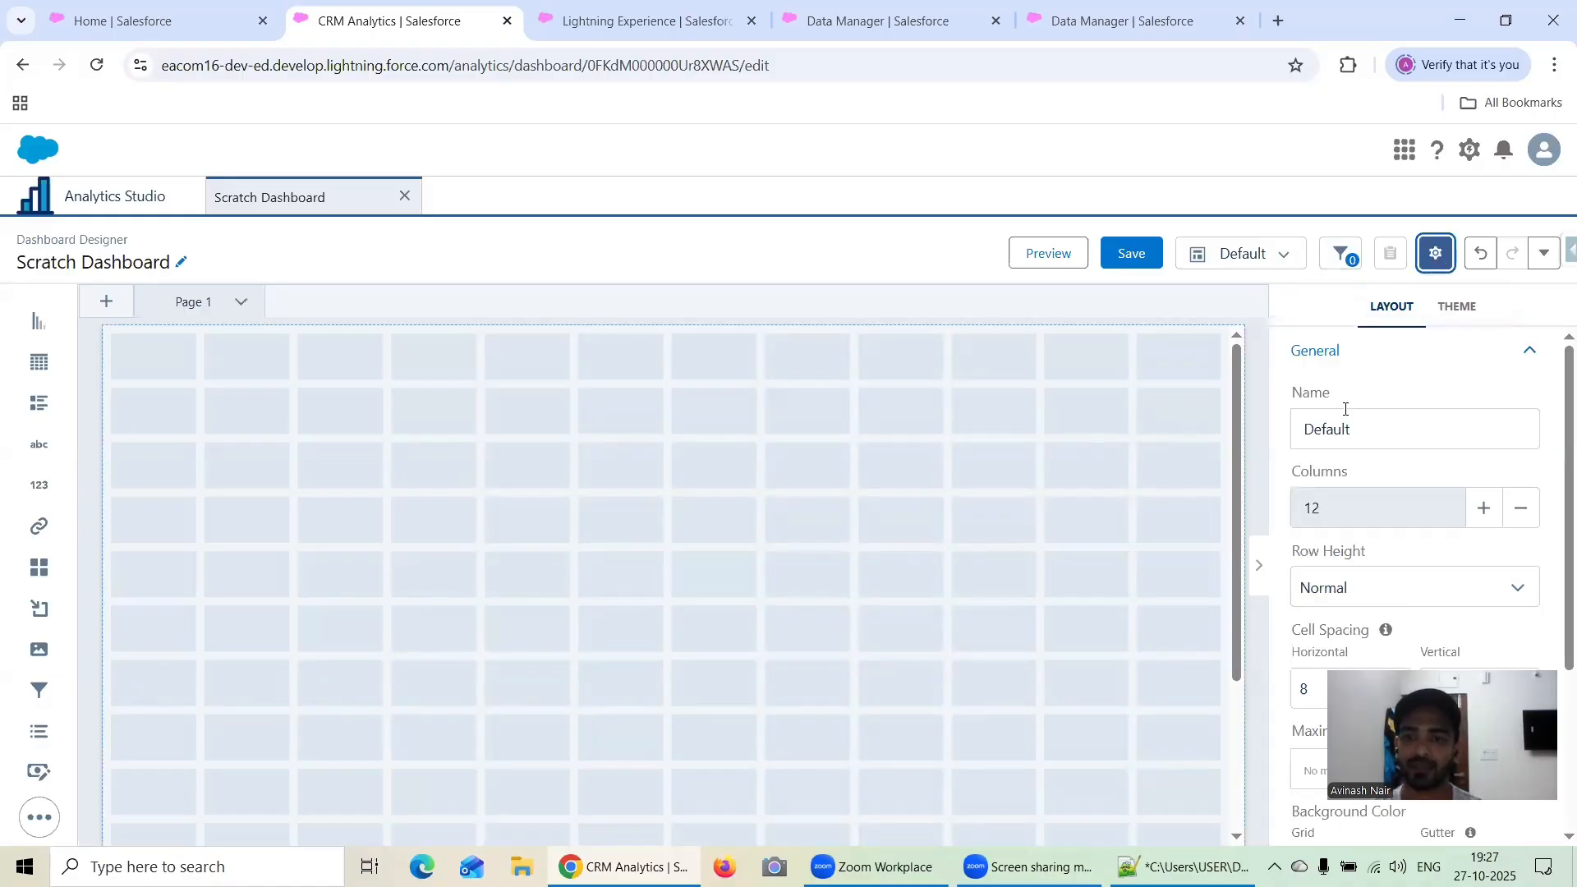
left_click(1362, 444)
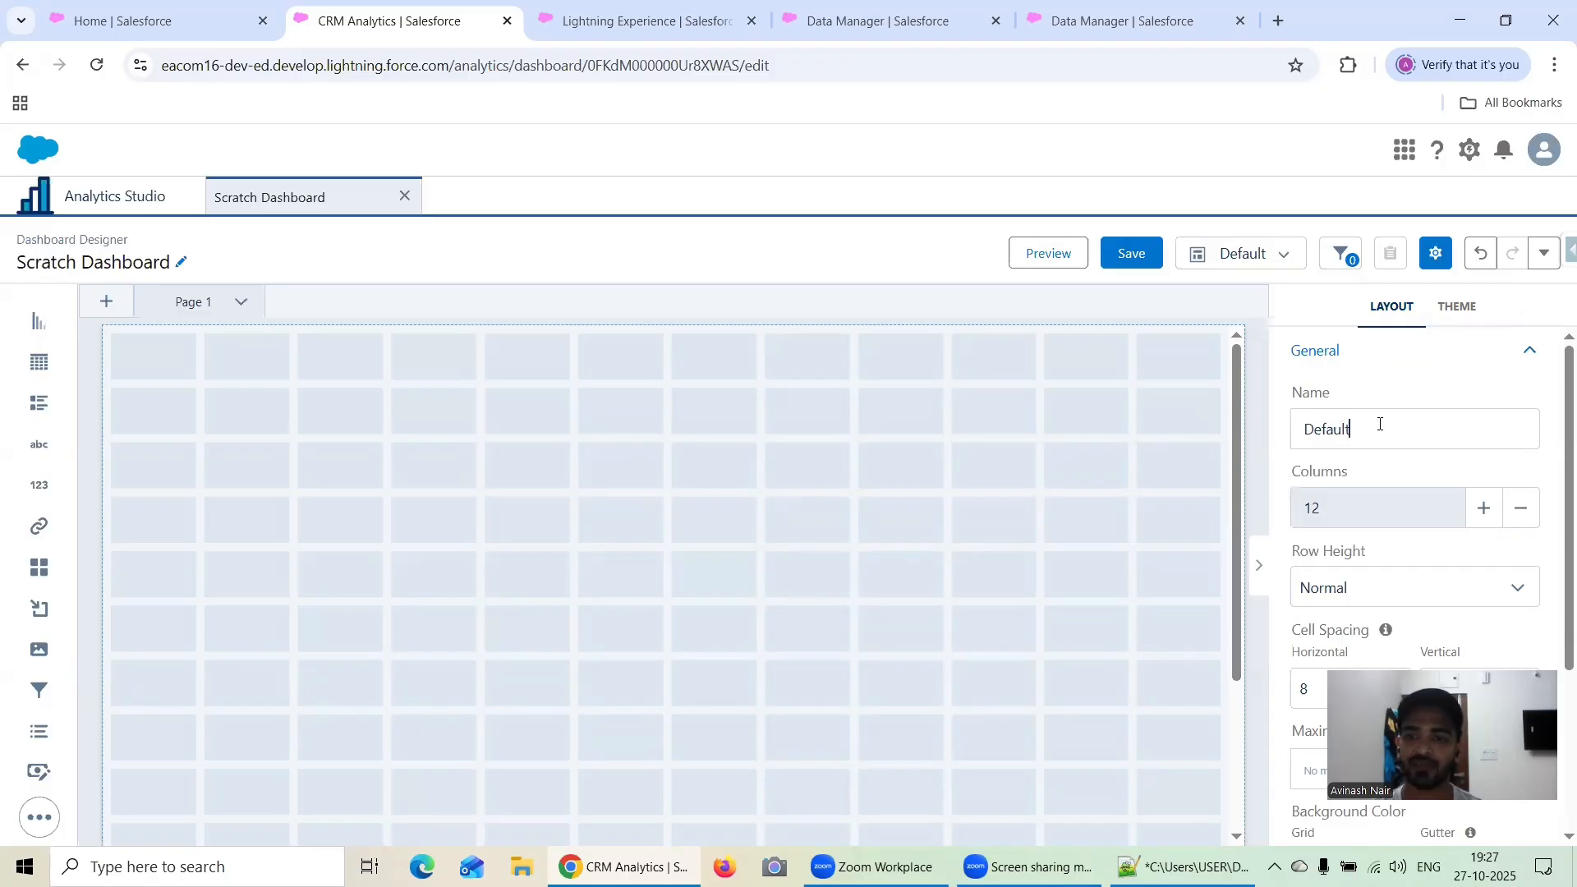
left_click_drag(1380, 424, 1279, 436)
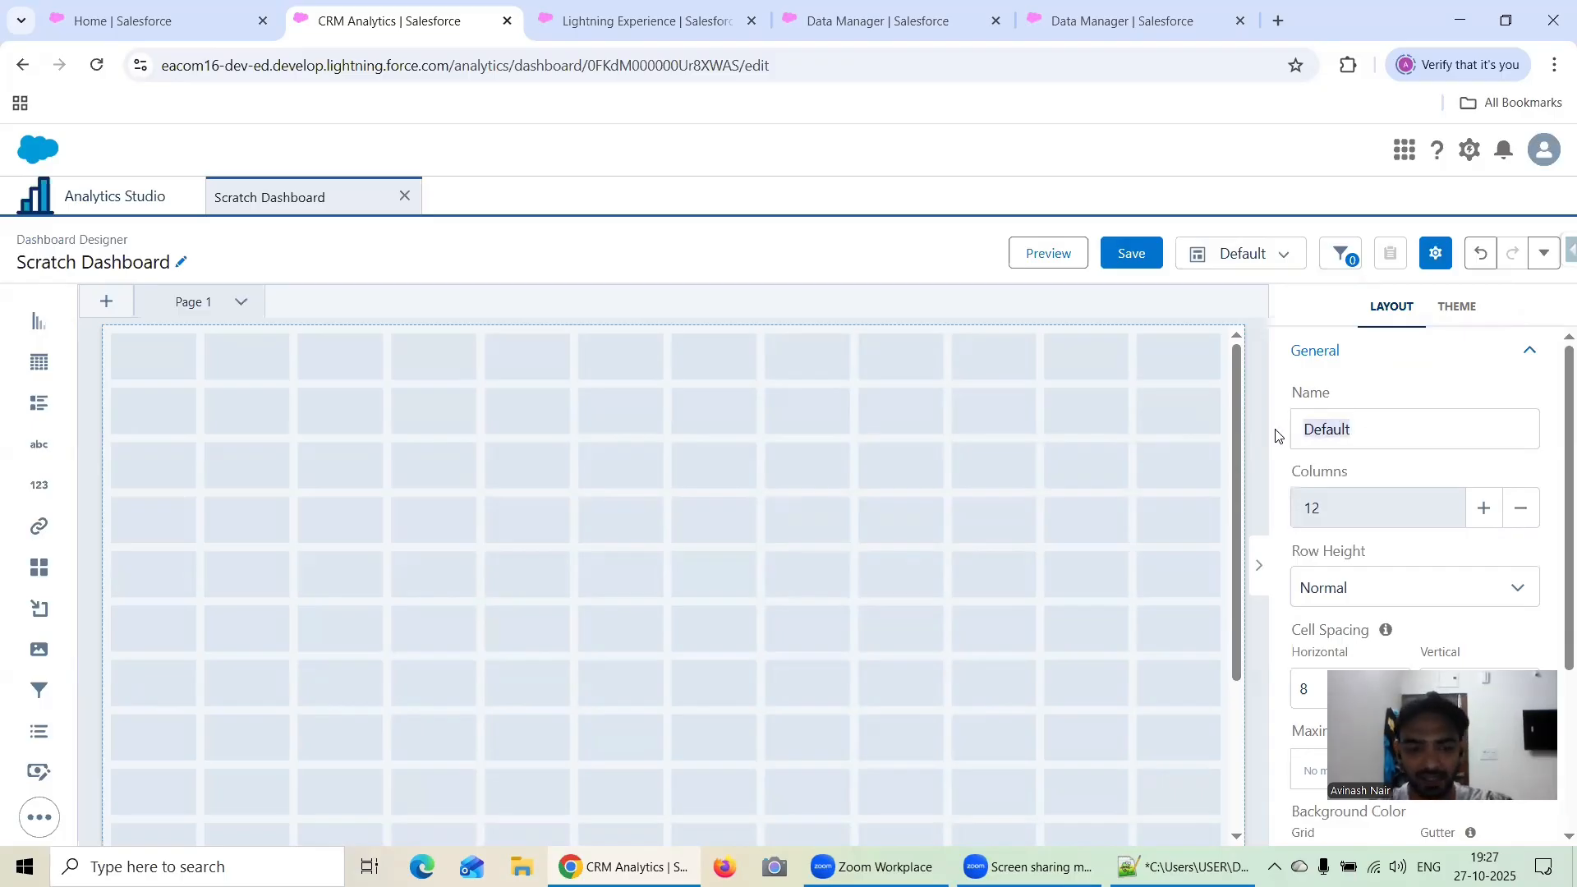
type("Property 1")
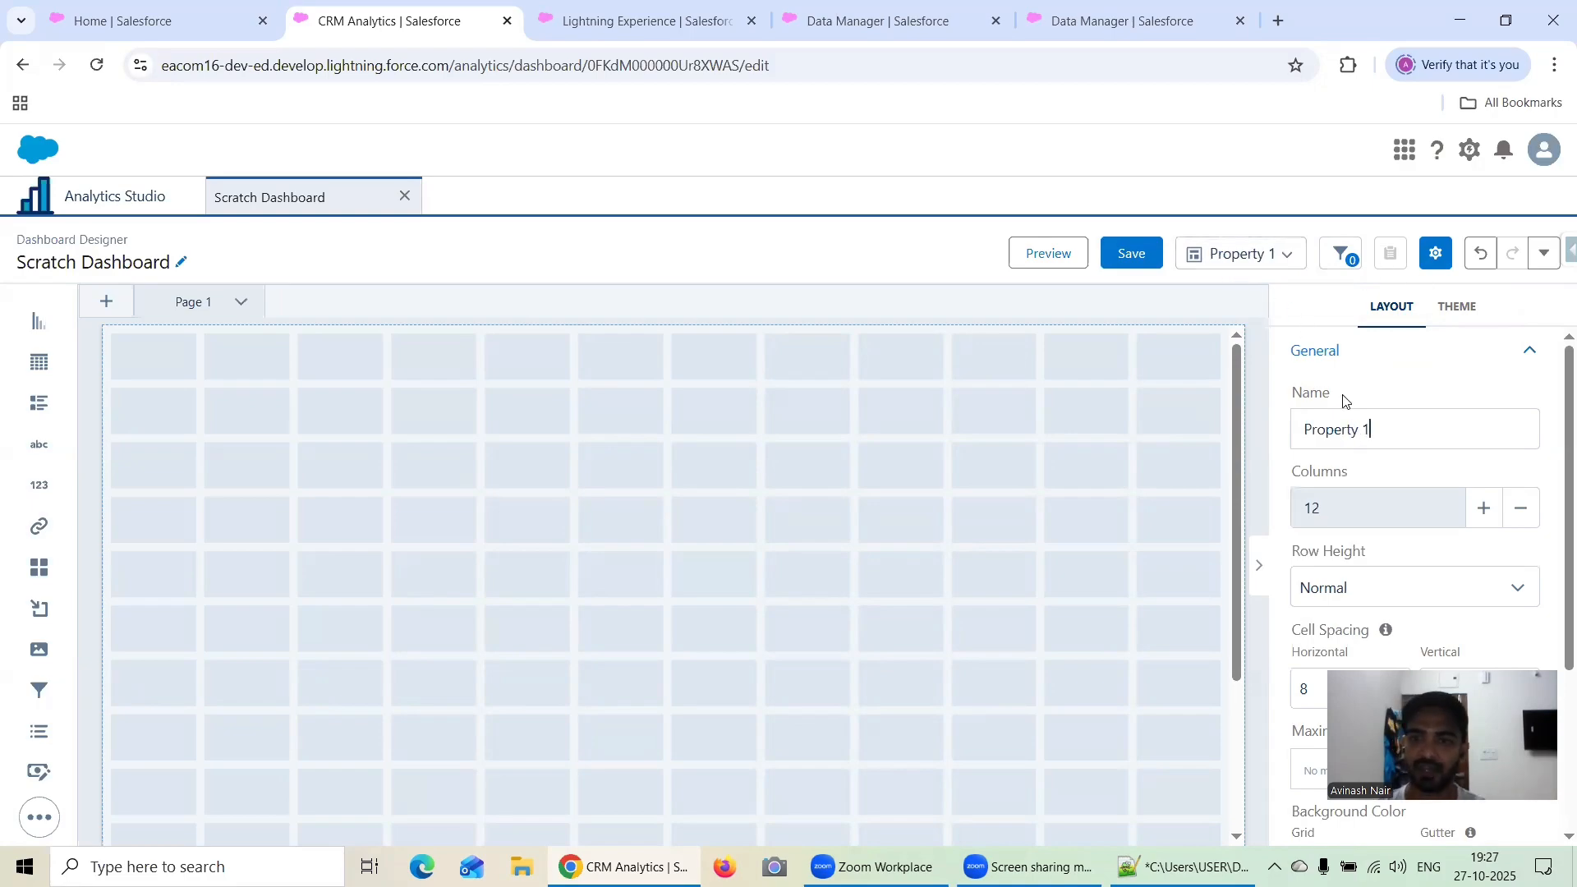
scroll(1373, 440, "down", 2)
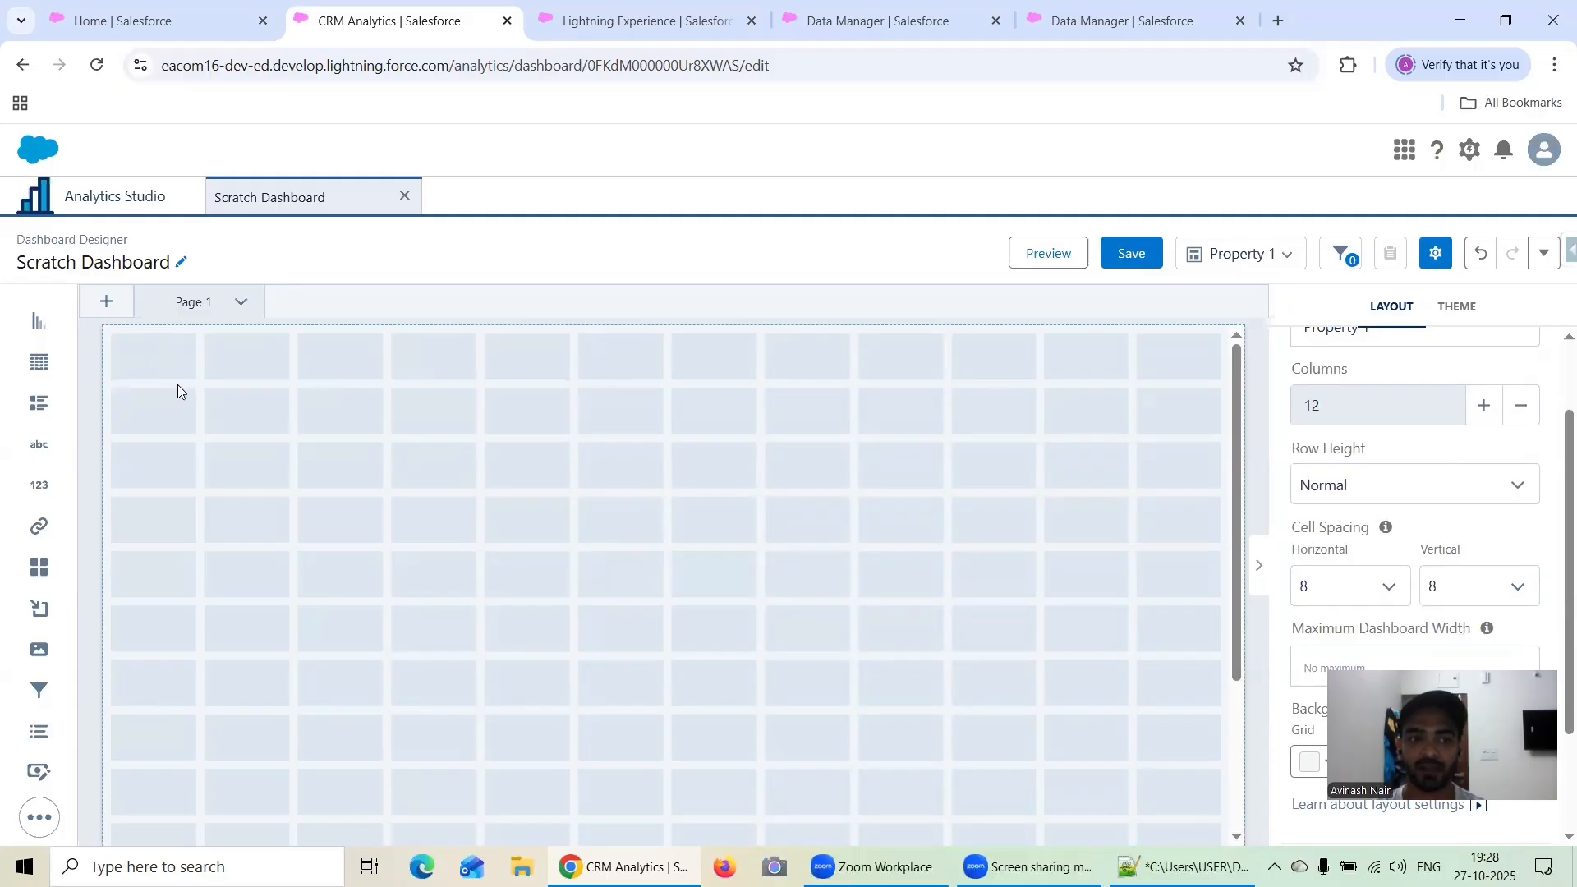
left_click(212, 332)
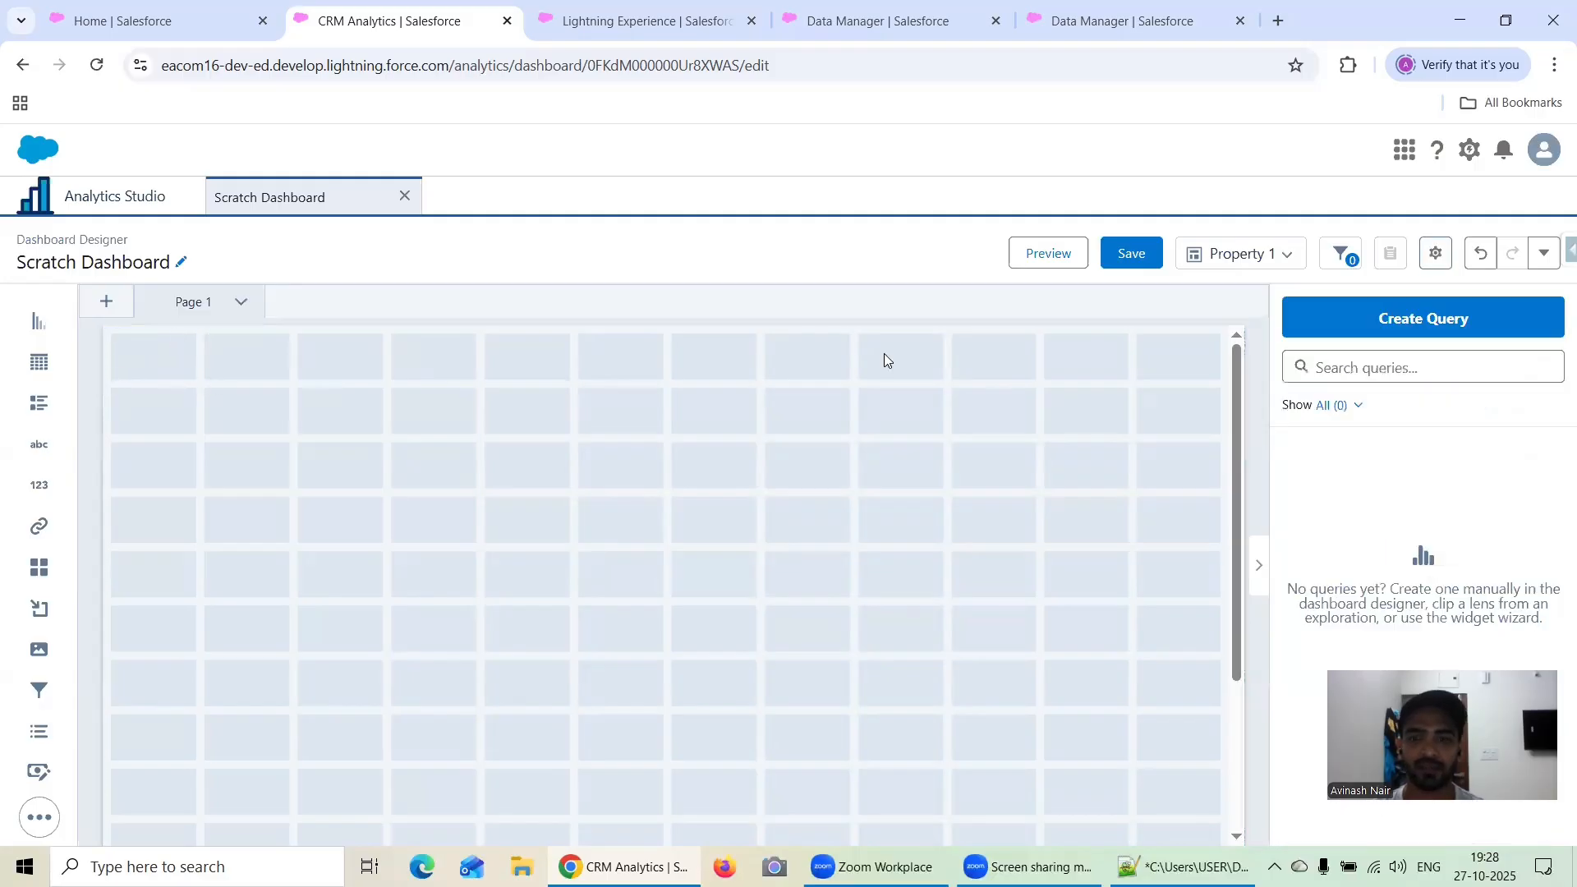
- Reduce the Property 1 layout's grid to 1 column
left_click(1436, 253)
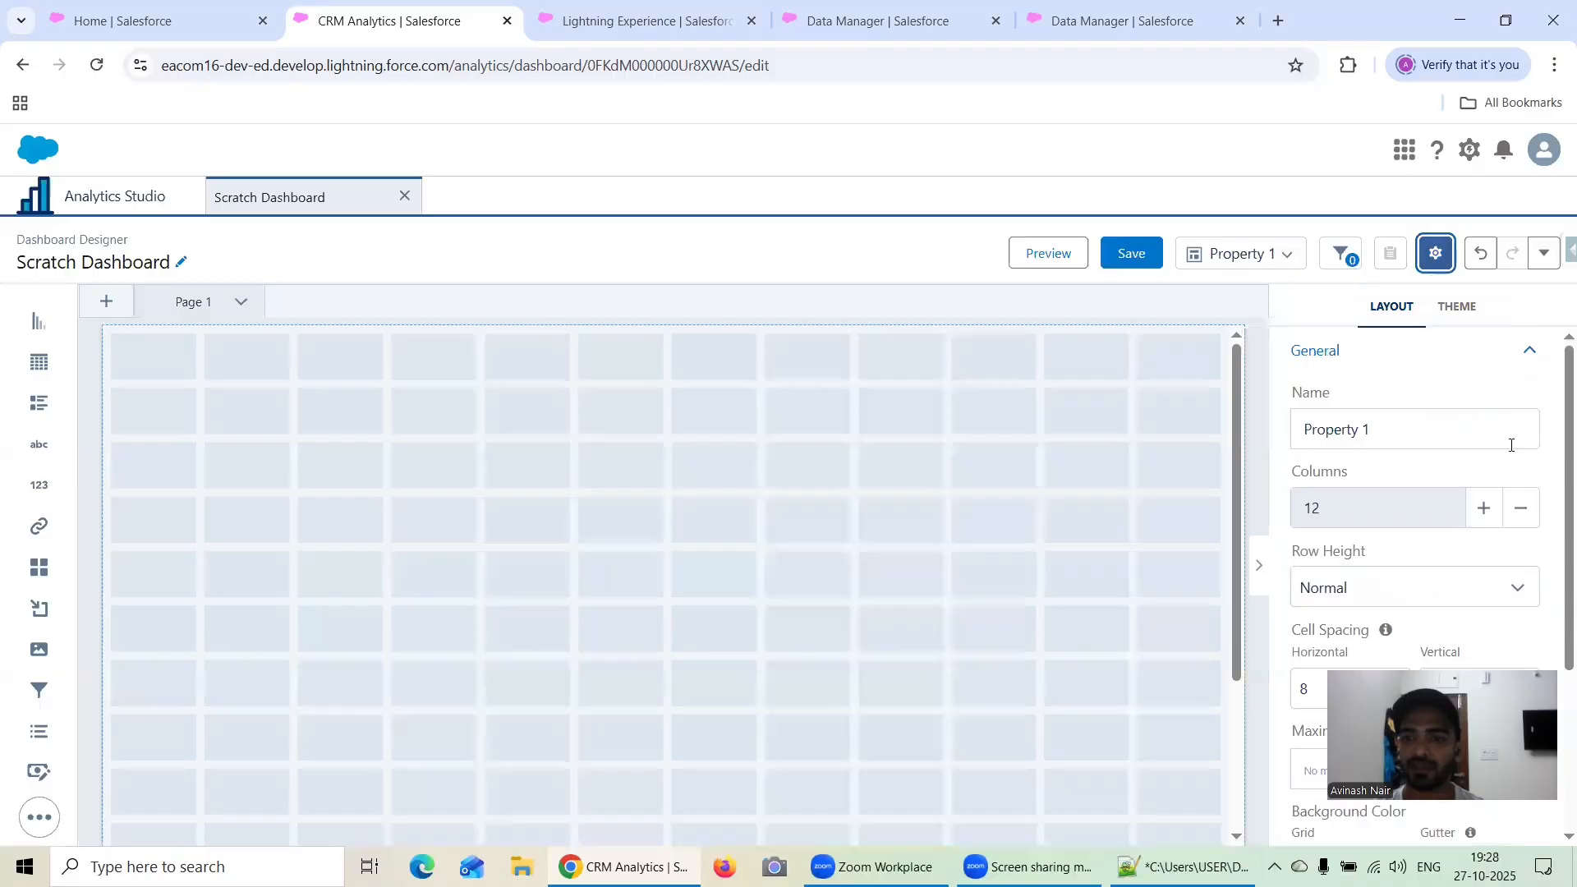
scroll(1312, 406, "down", 1)
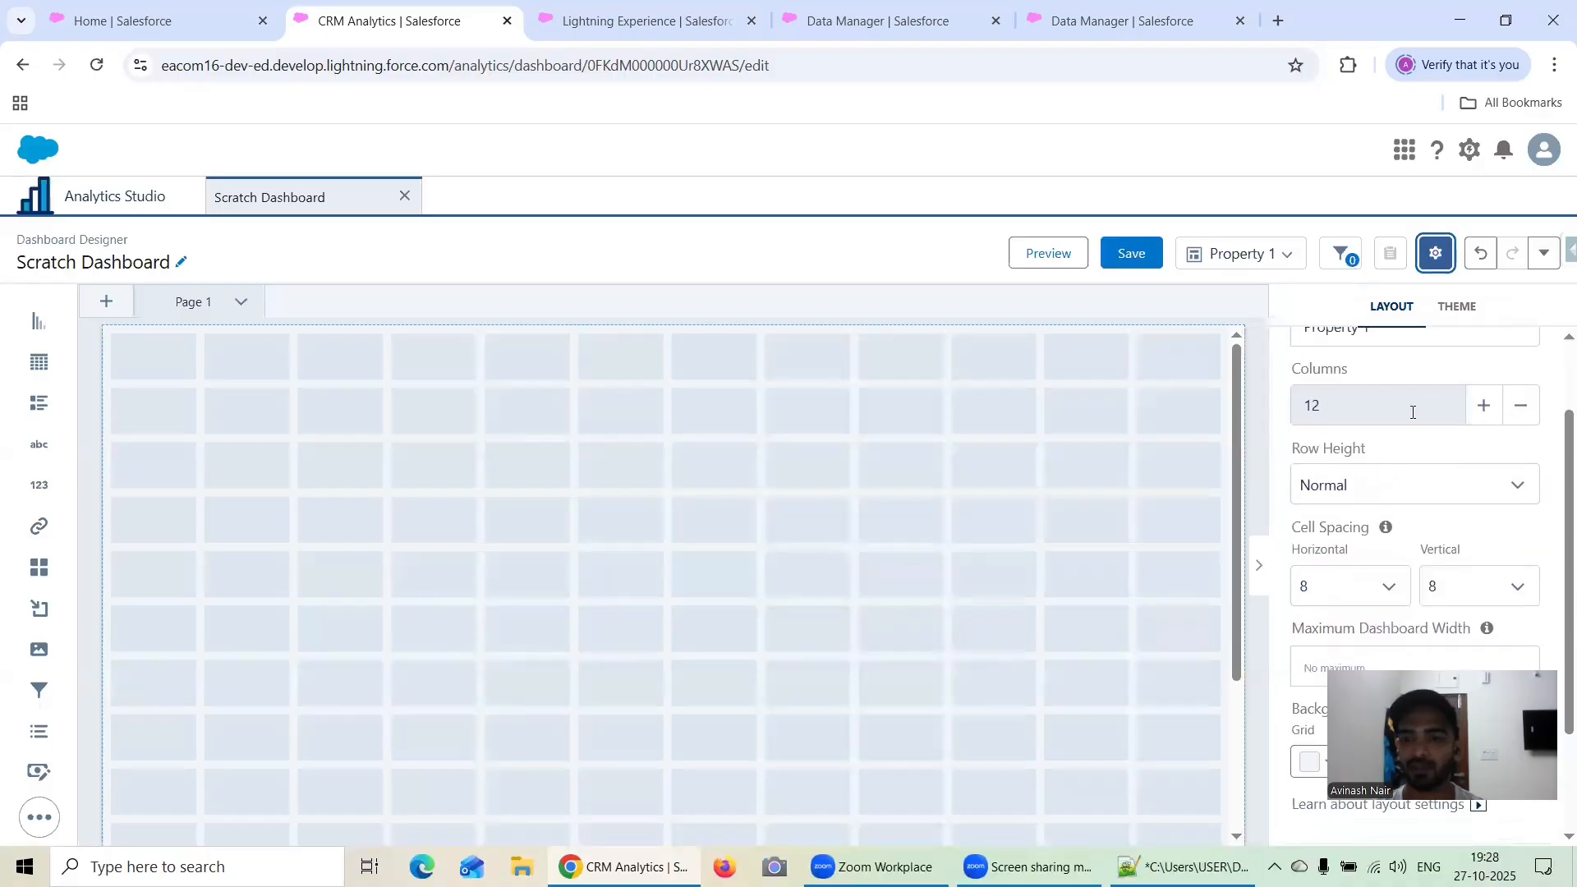
left_click(1523, 413)
left_click(1523, 413)
left_click(1522, 413)
left_click(1523, 413)
left_click(1522, 413)
left_click(1522, 413)
left_click(1522, 413)
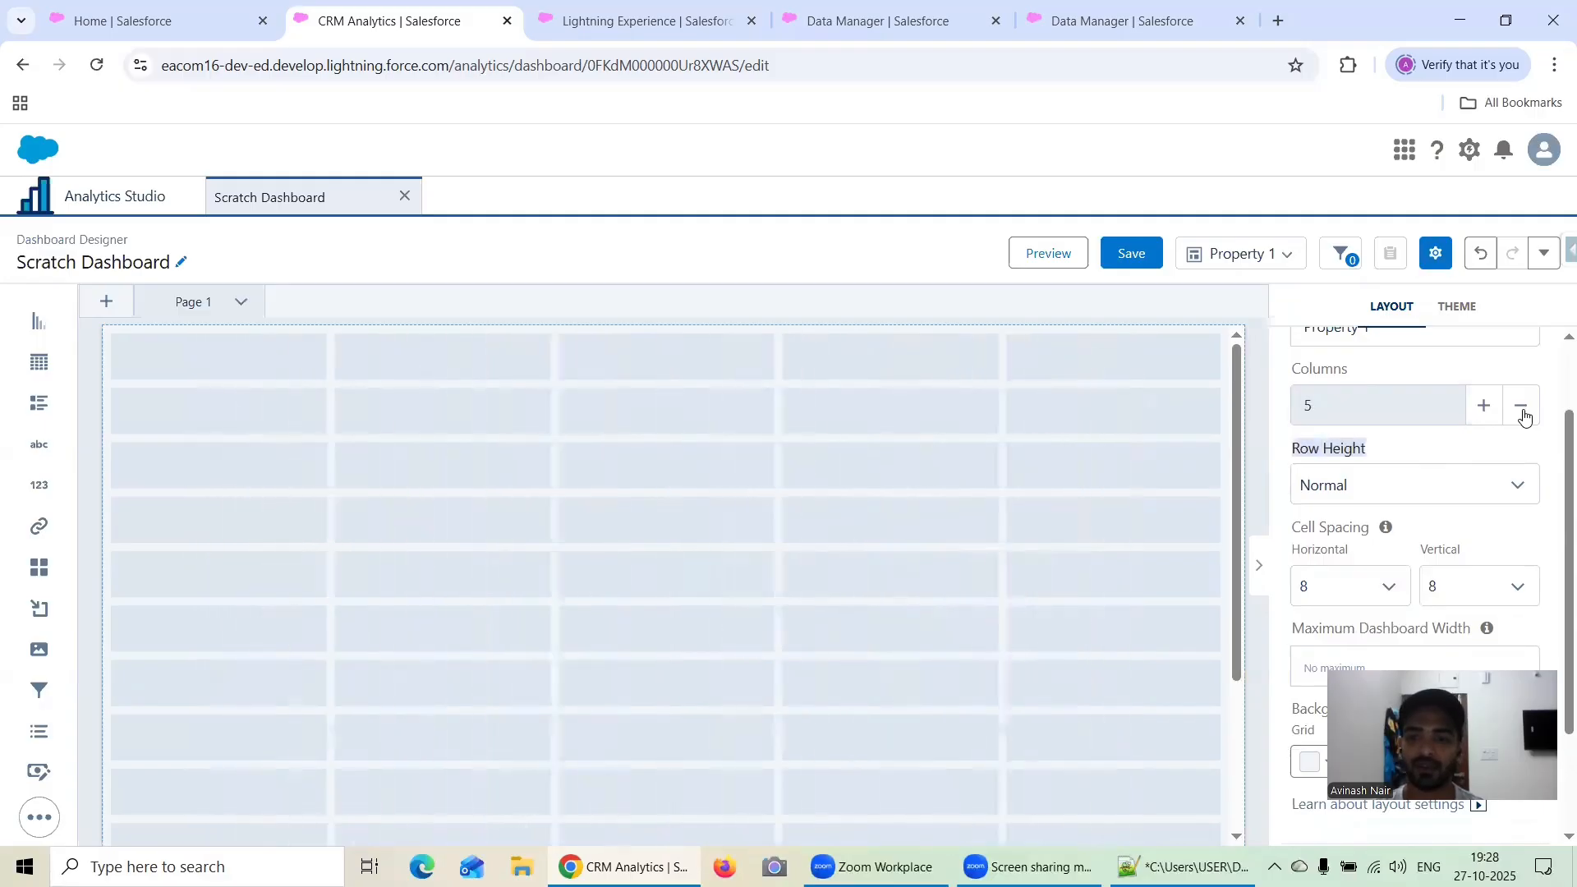
left_click(1523, 413)
left_click(1522, 414)
left_click(1522, 413)
left_click(1522, 413)
left_click(1522, 415)
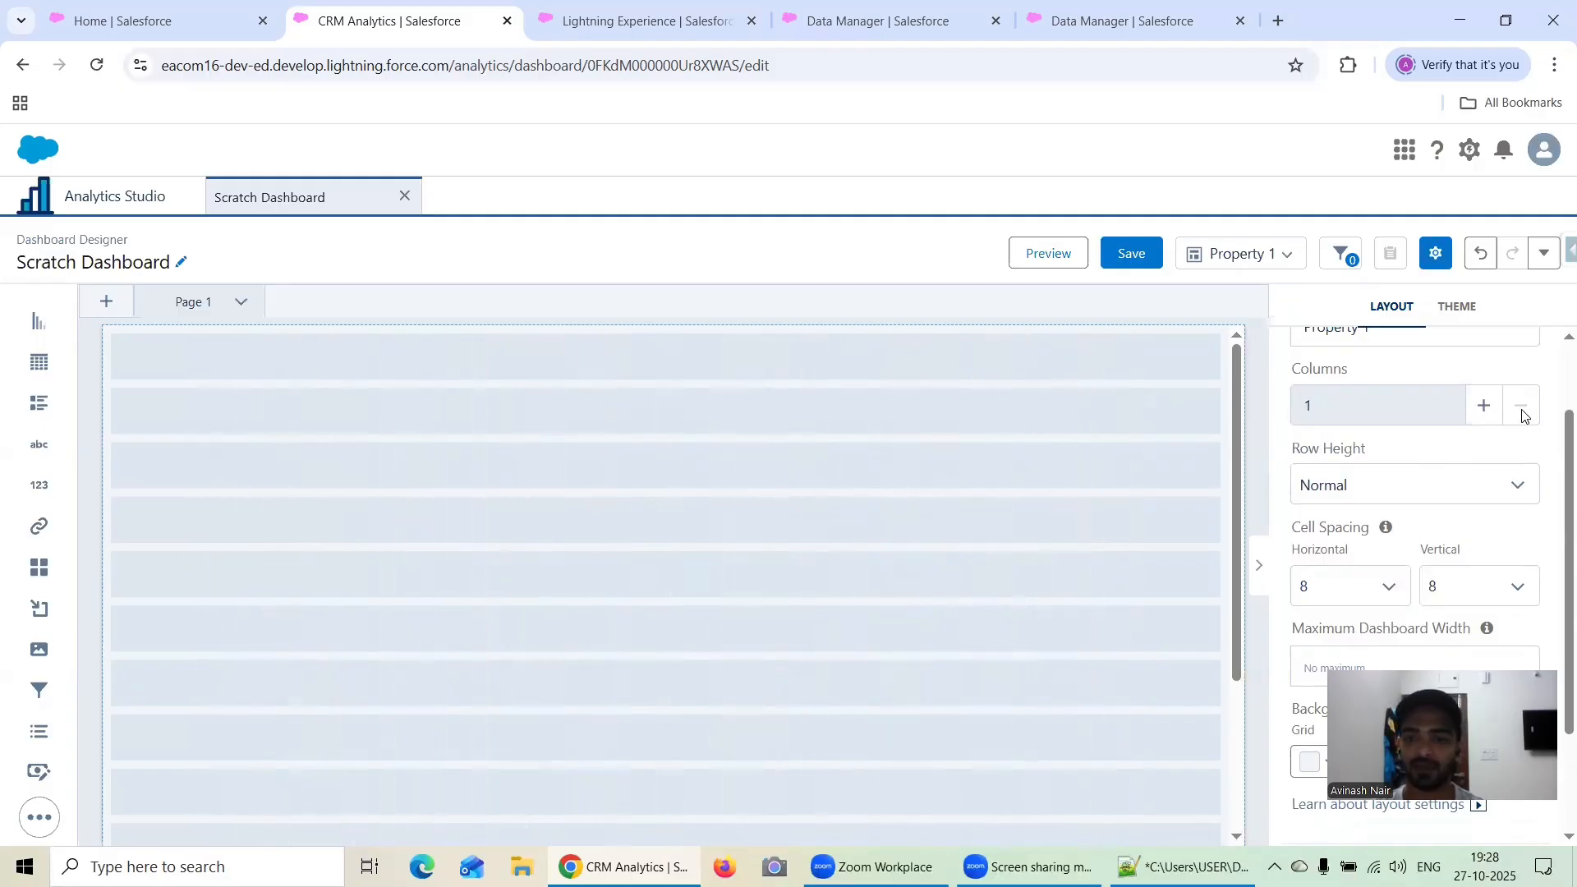
- Increase the layout's number of grid columns to 12
scroll(1475, 429, "down", 1)
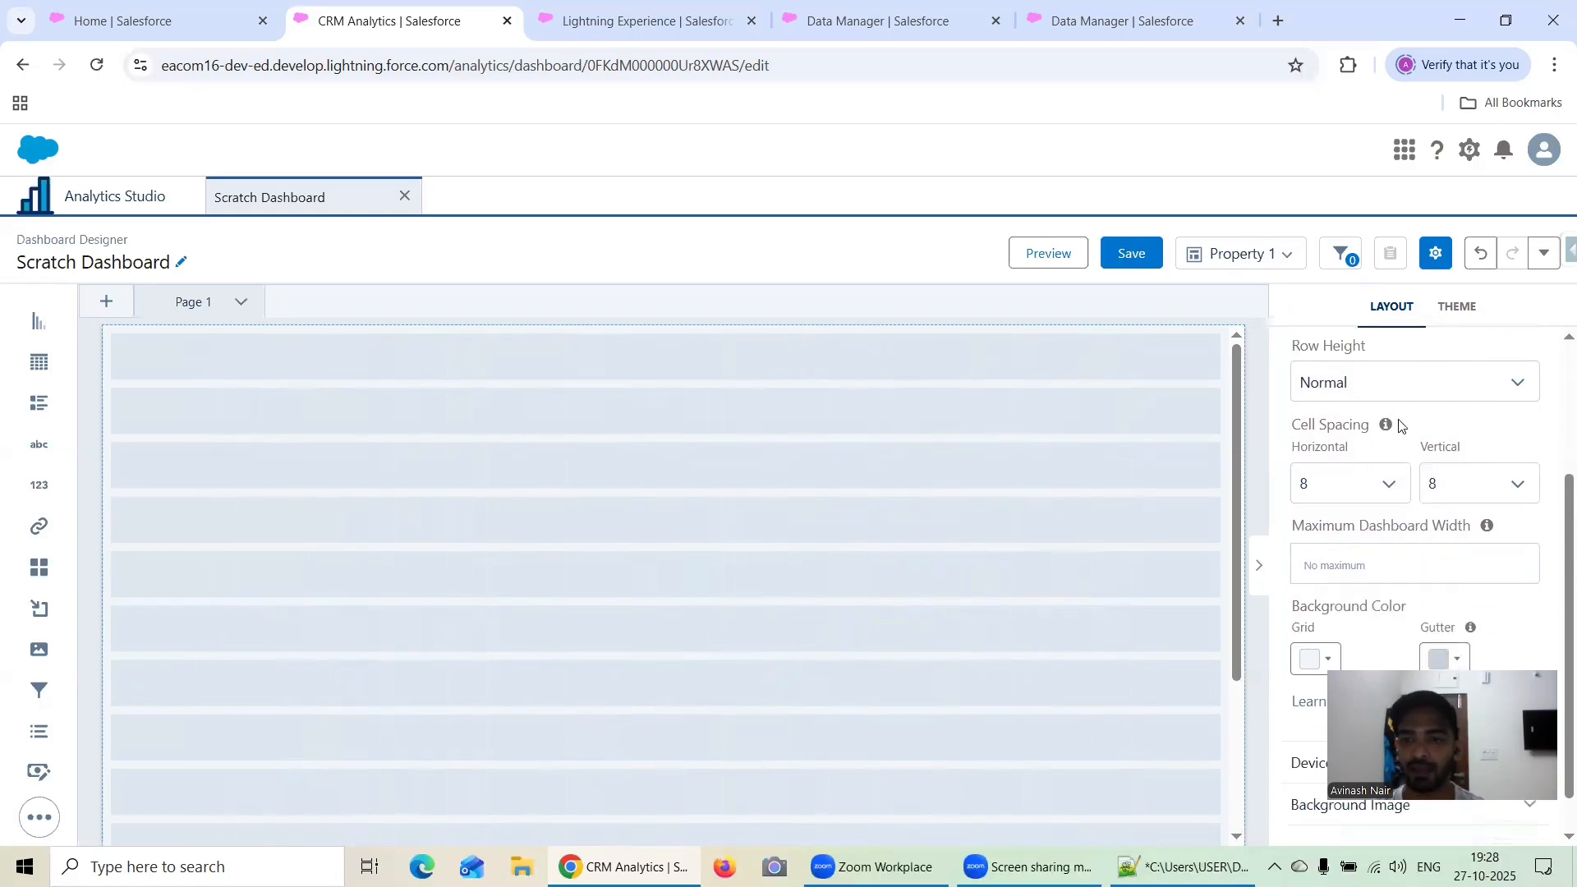
scroll(1405, 398, "up", 1)
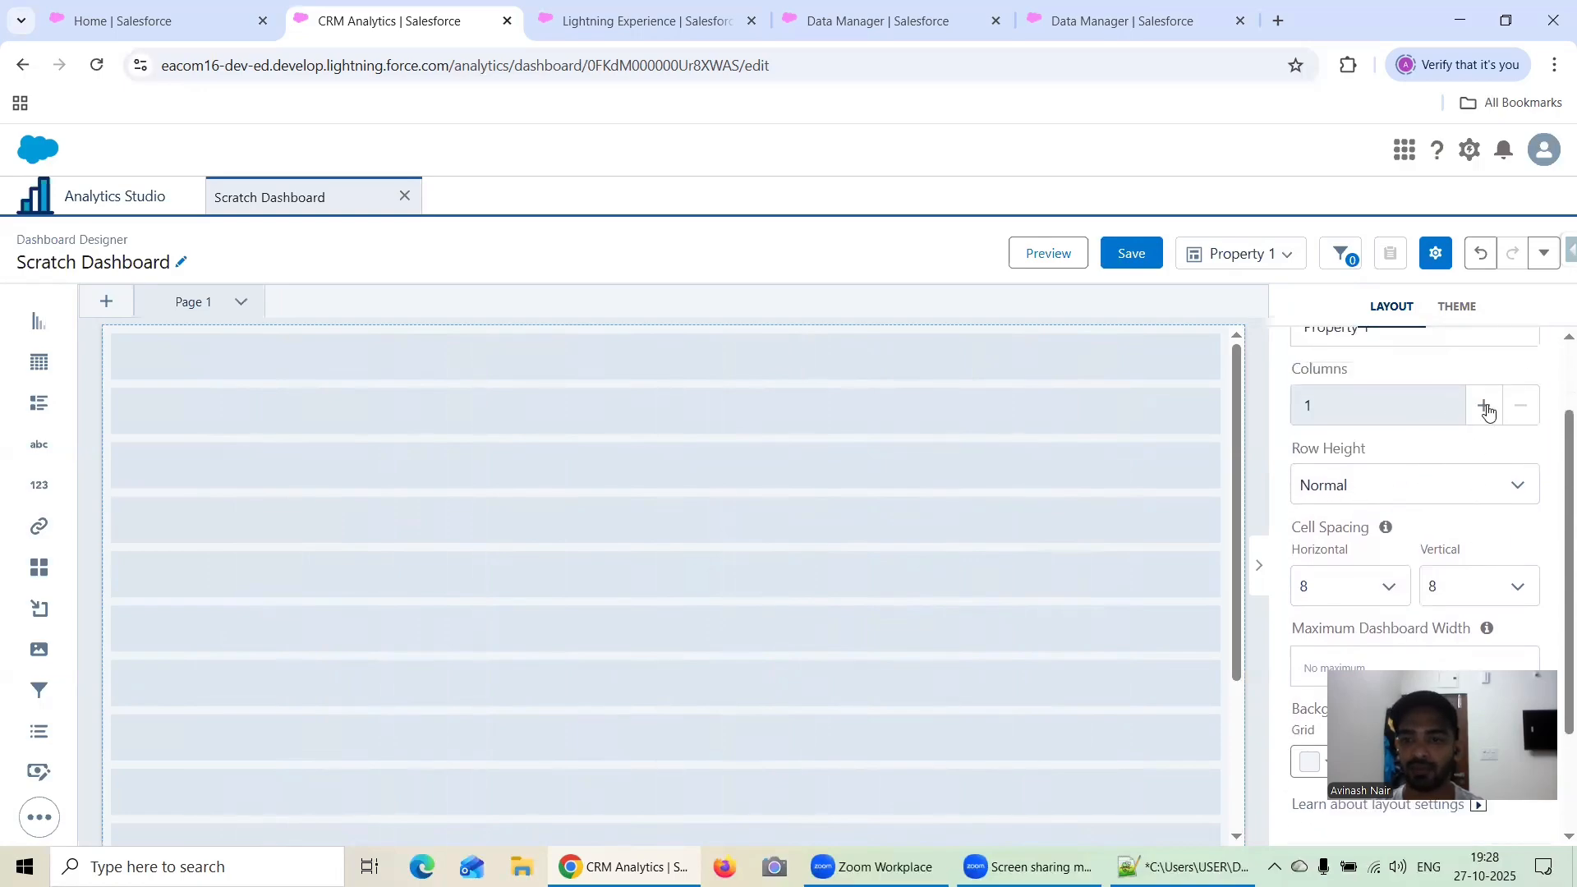
triple_click(1485, 408)
triple_click(1485, 407)
double_click(1486, 408)
double_click(1485, 407)
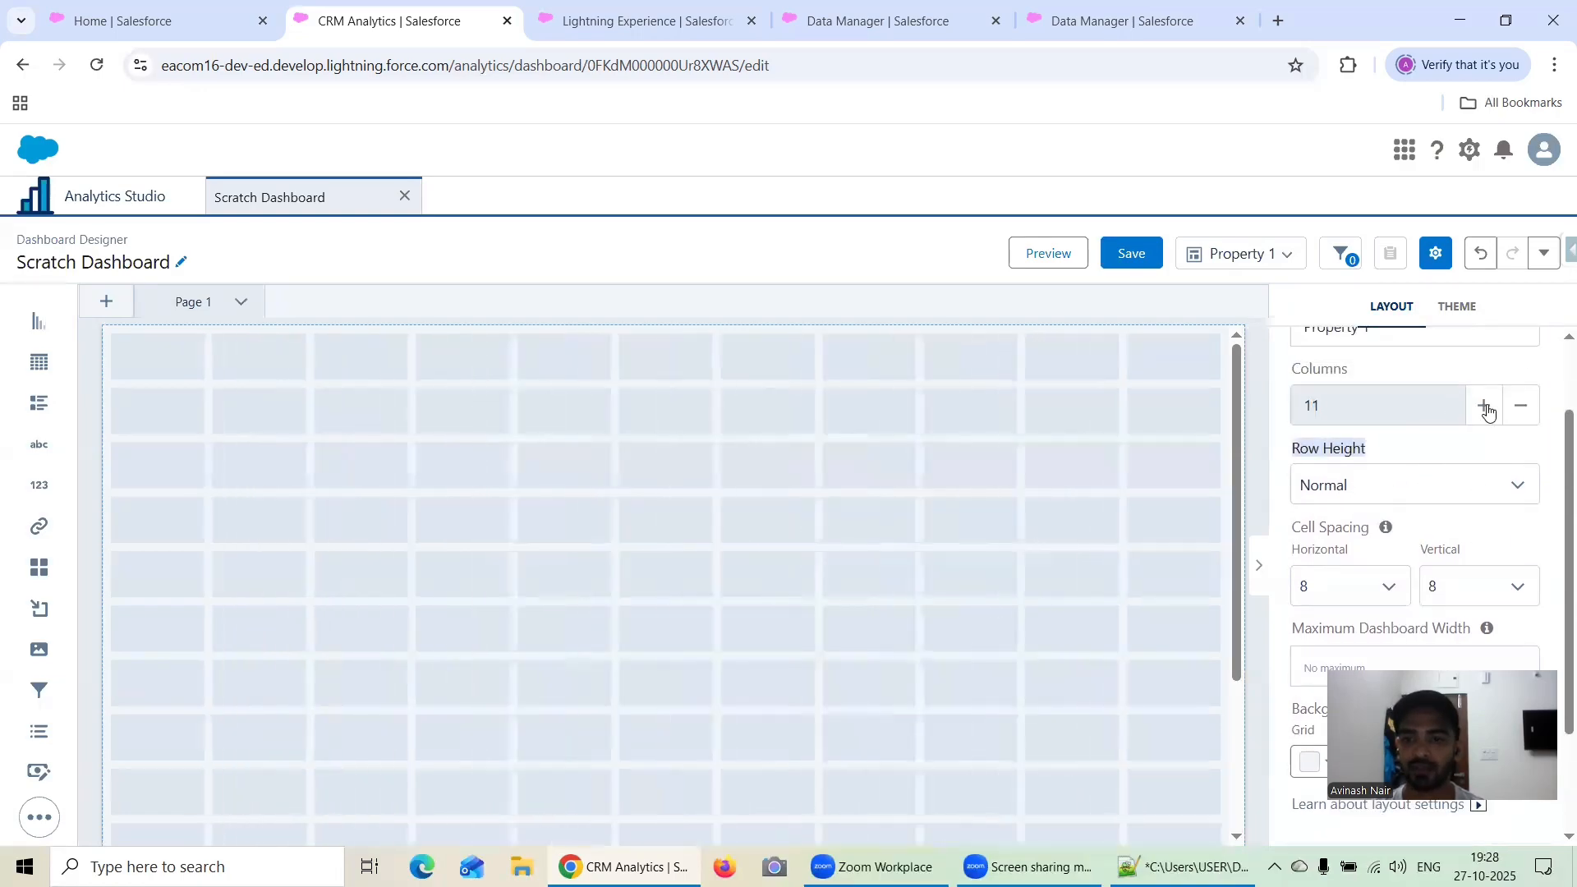
left_click(1485, 407)
- Try the Fine row height on the layout grid and set it back to Normal
scroll(1487, 410, "down", 1)
left_click(1349, 393)
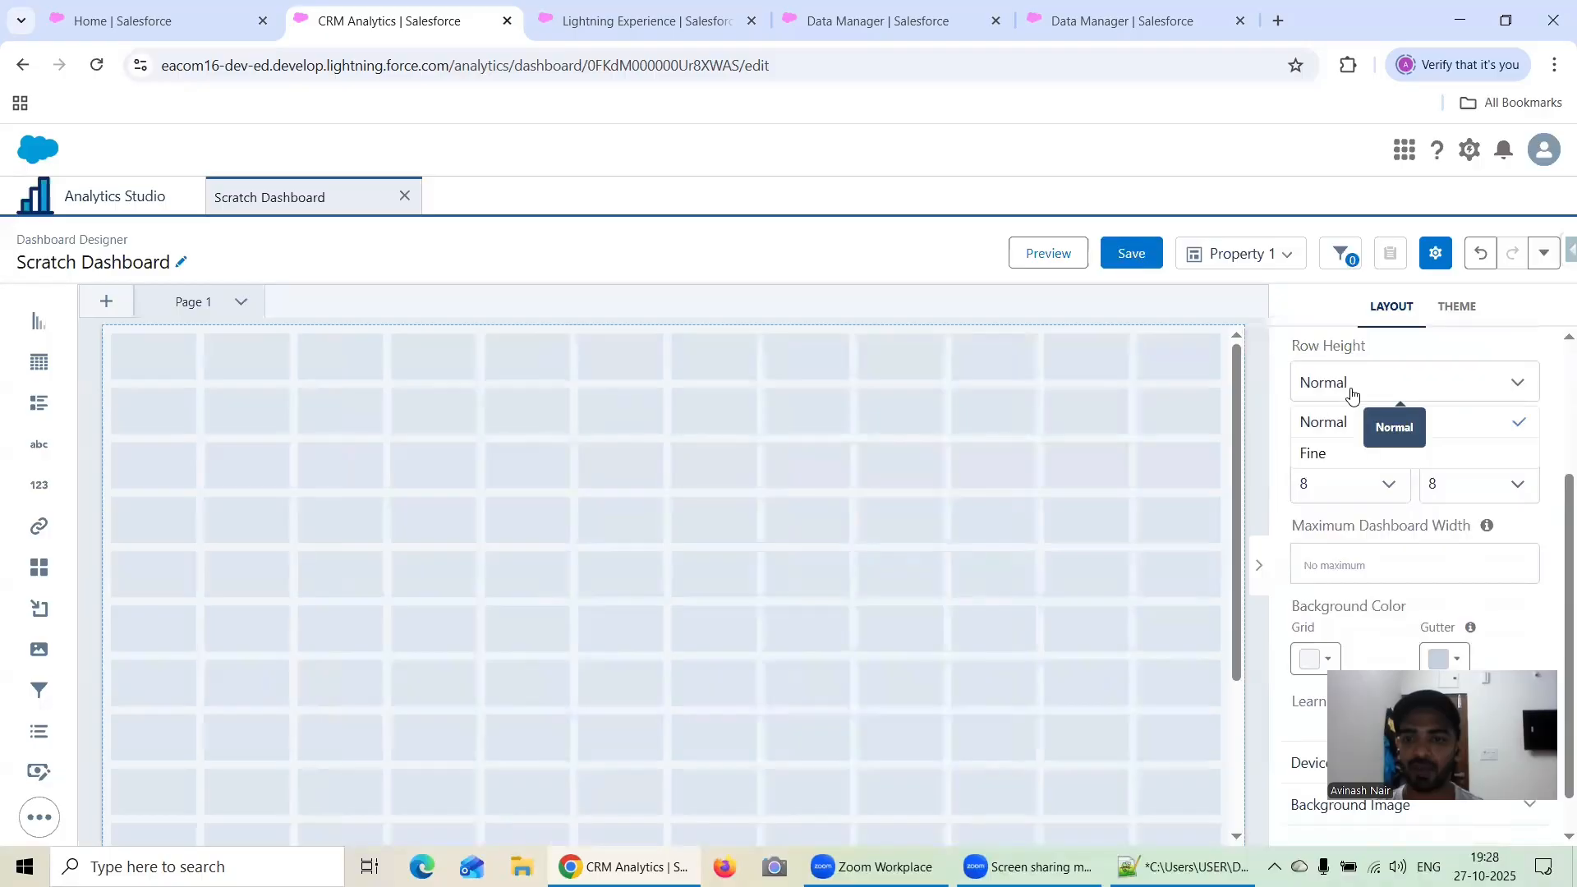
left_click(1357, 457)
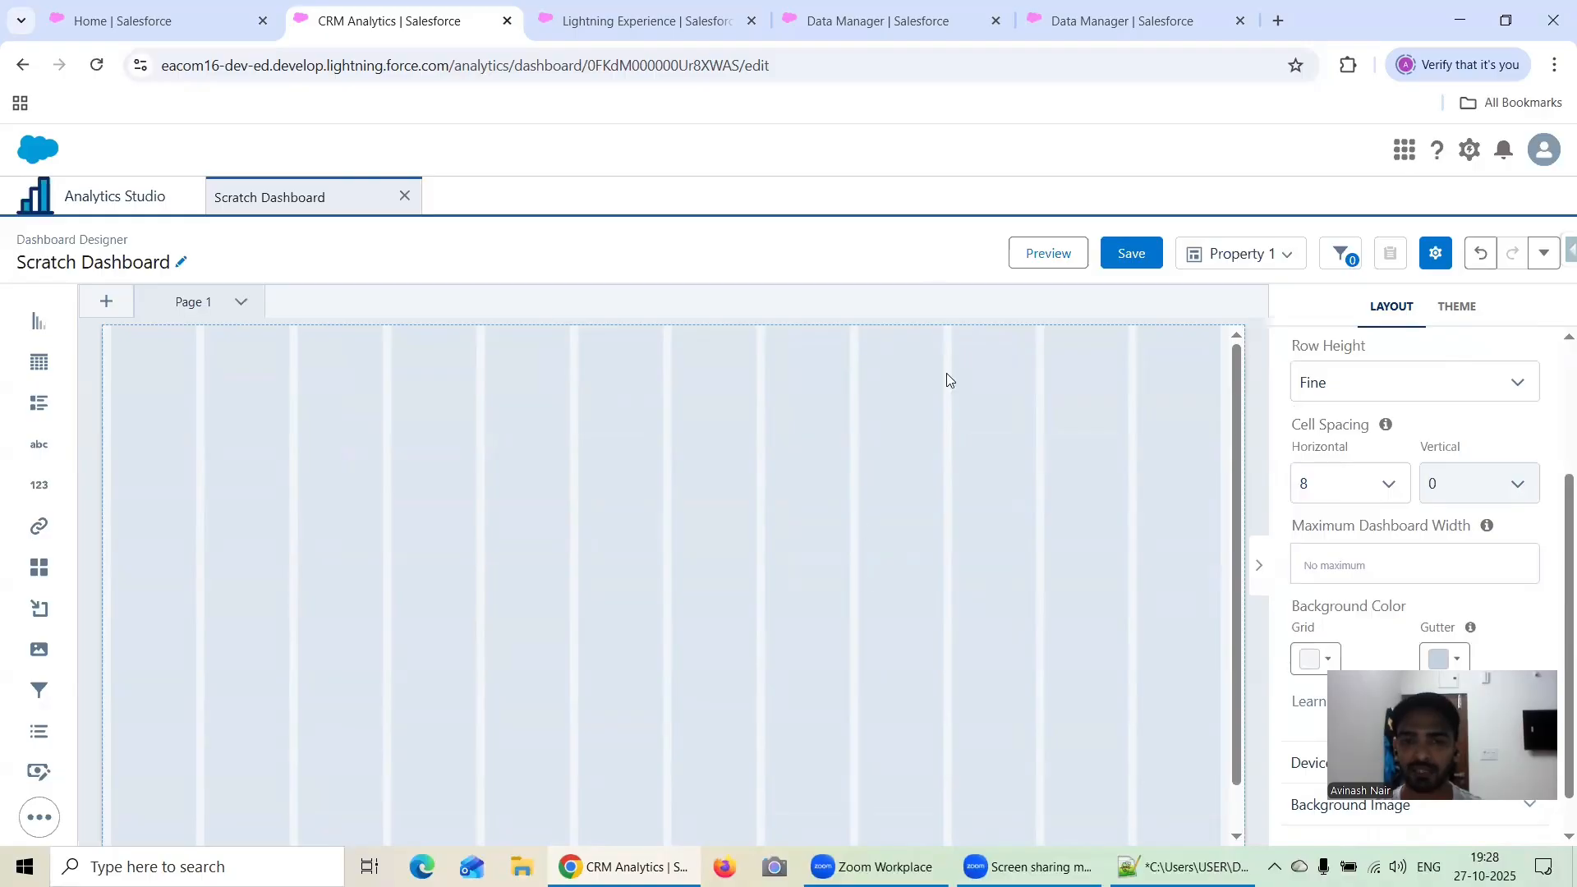
left_click(1339, 386)
left_click(1341, 421)
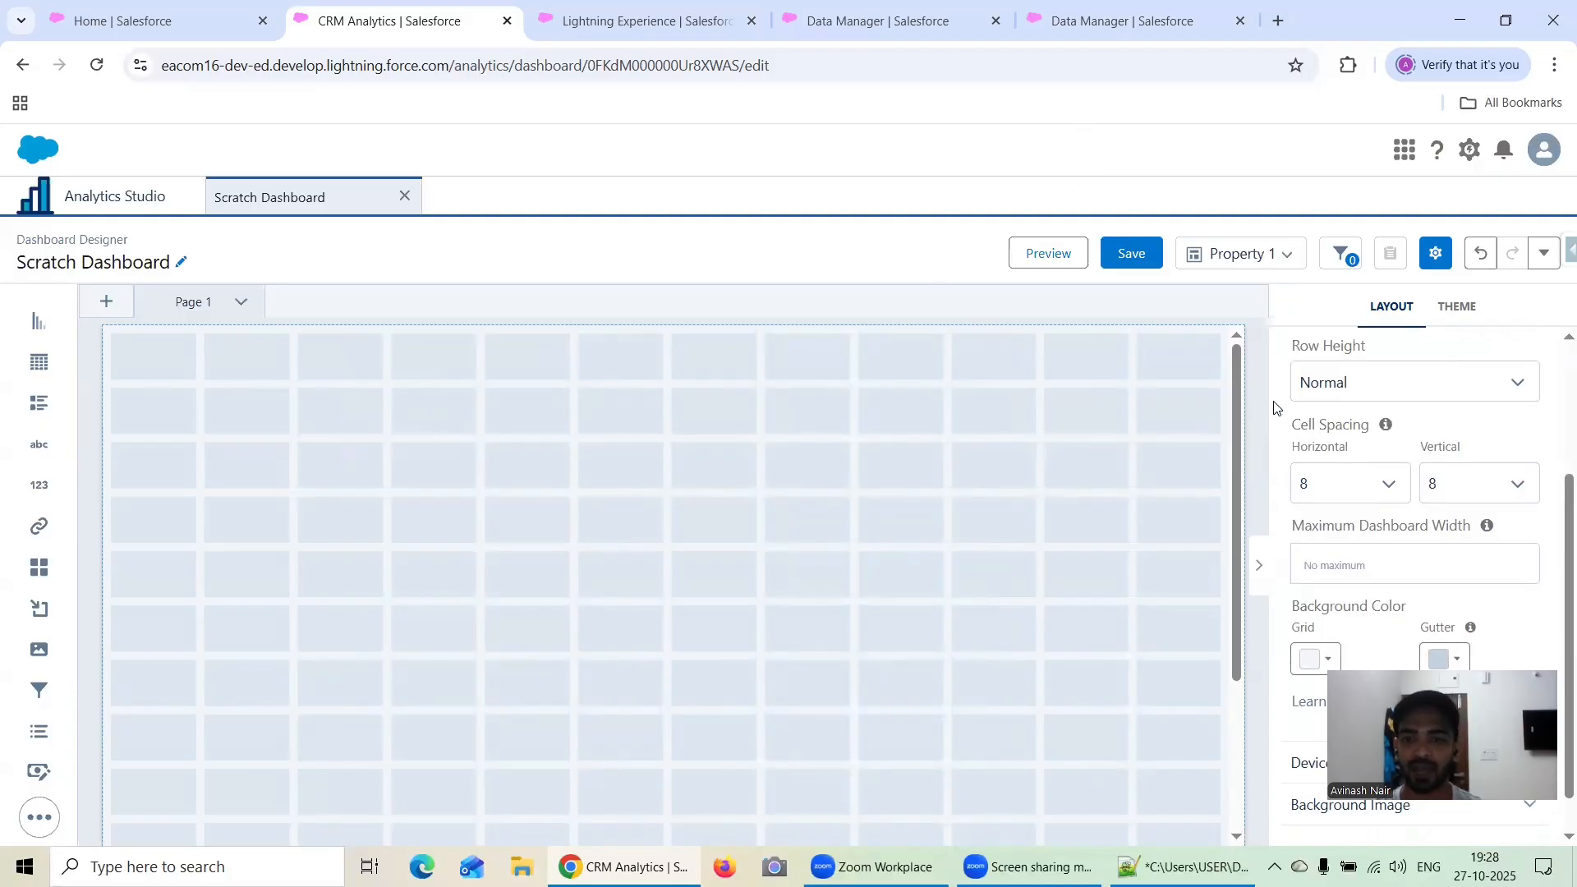
left_click(1389, 383)
left_click(1359, 457)
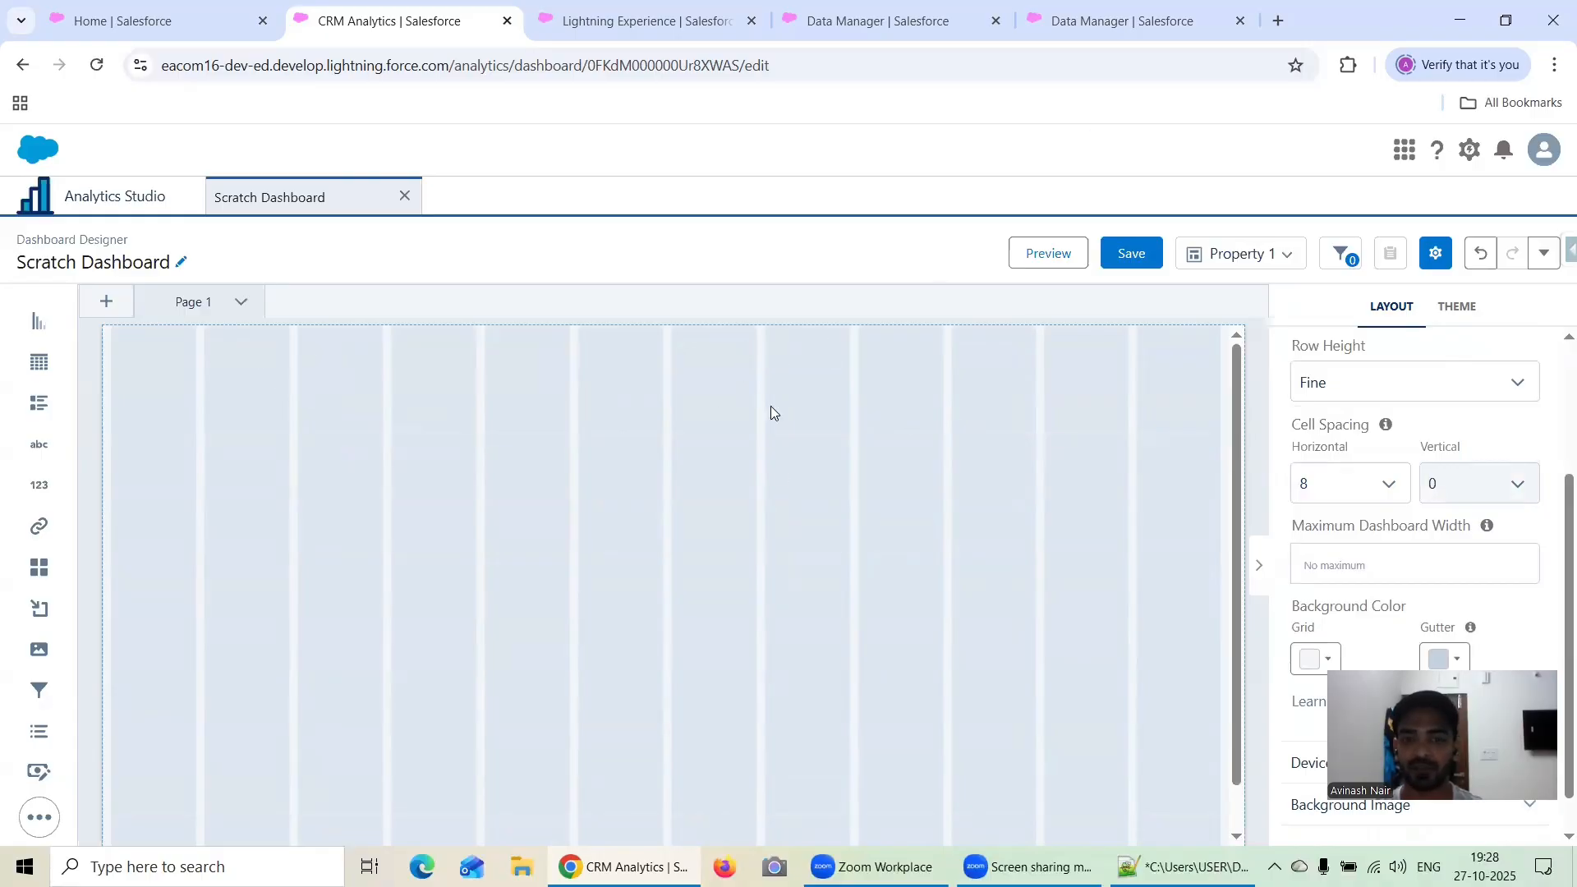
left_click(1328, 385)
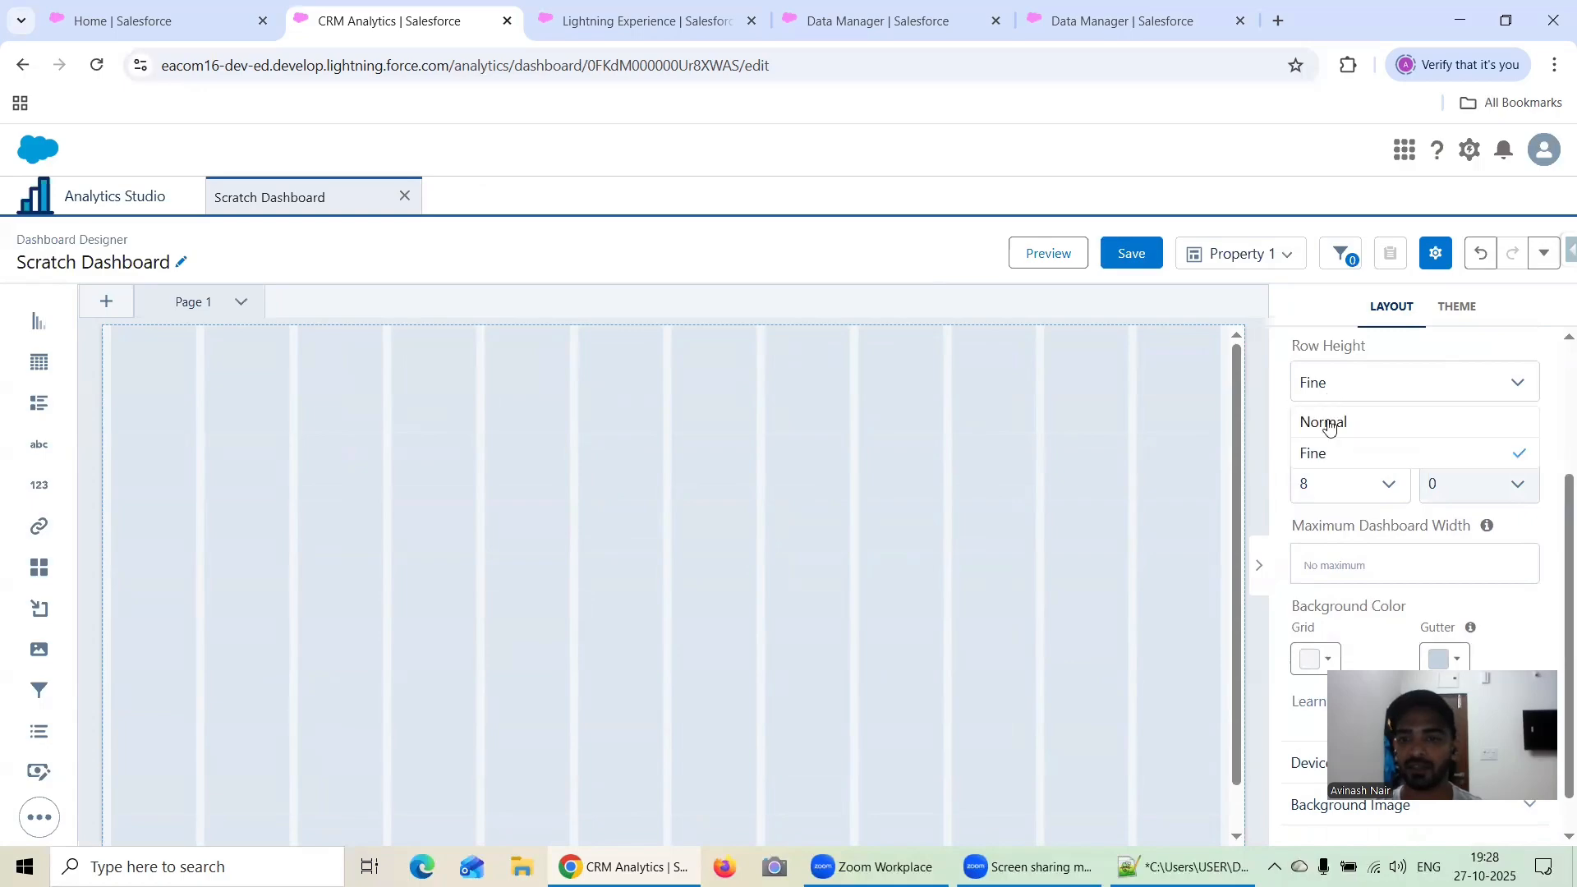
left_click(1340, 424)
left_click(1345, 396)
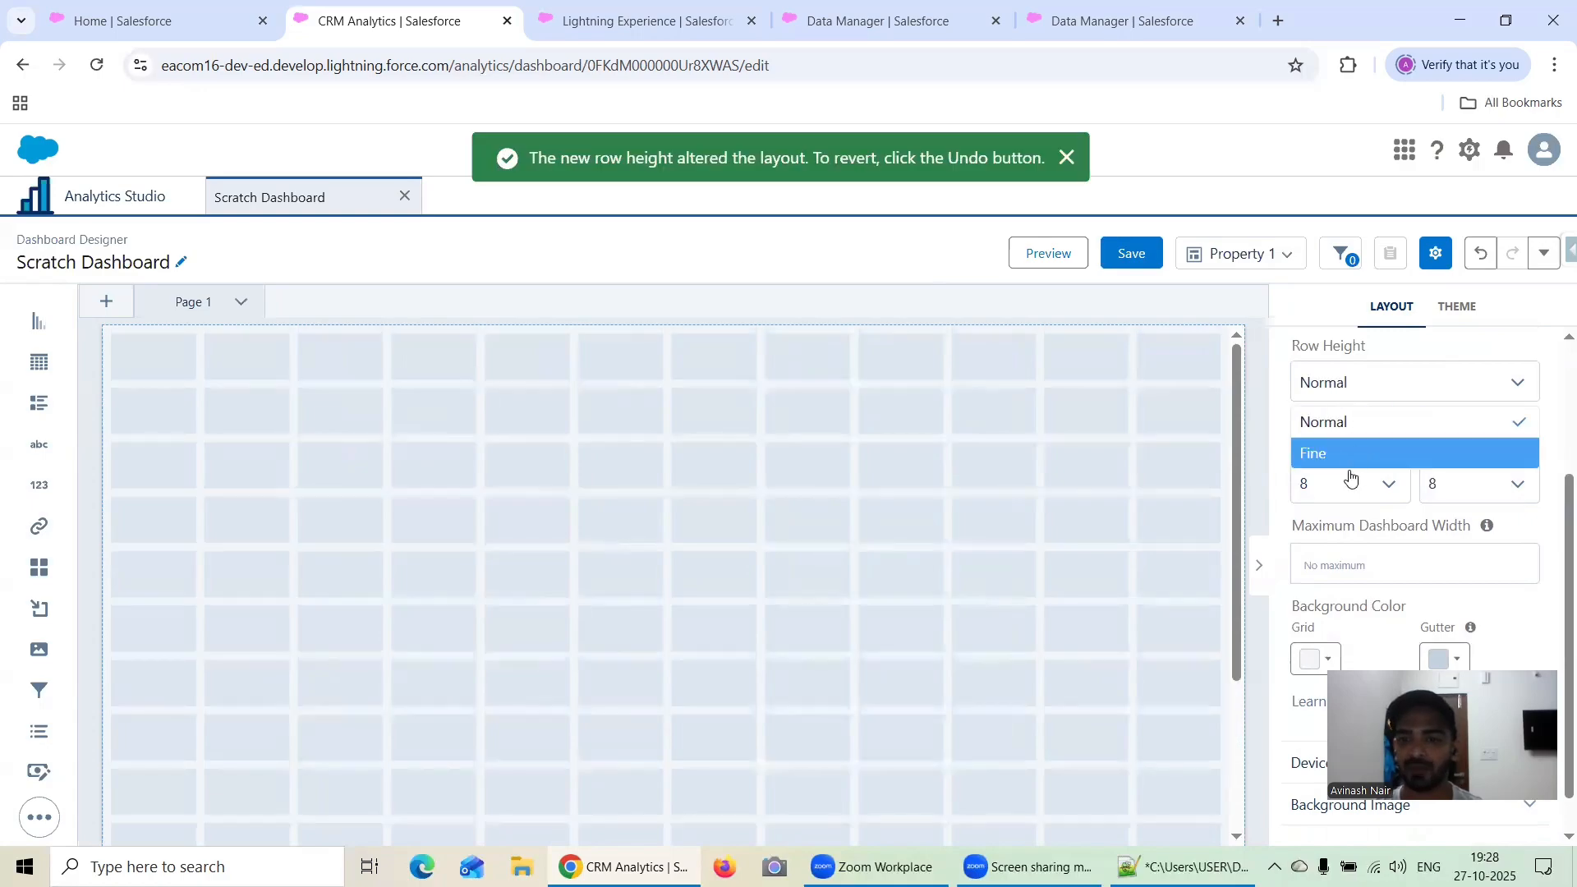
left_click(1548, 393)
- Try horizontal cell spacings of 4 and 0 on the layout grid, and set the spacing back to 8
scroll(1343, 476, "down", 1)
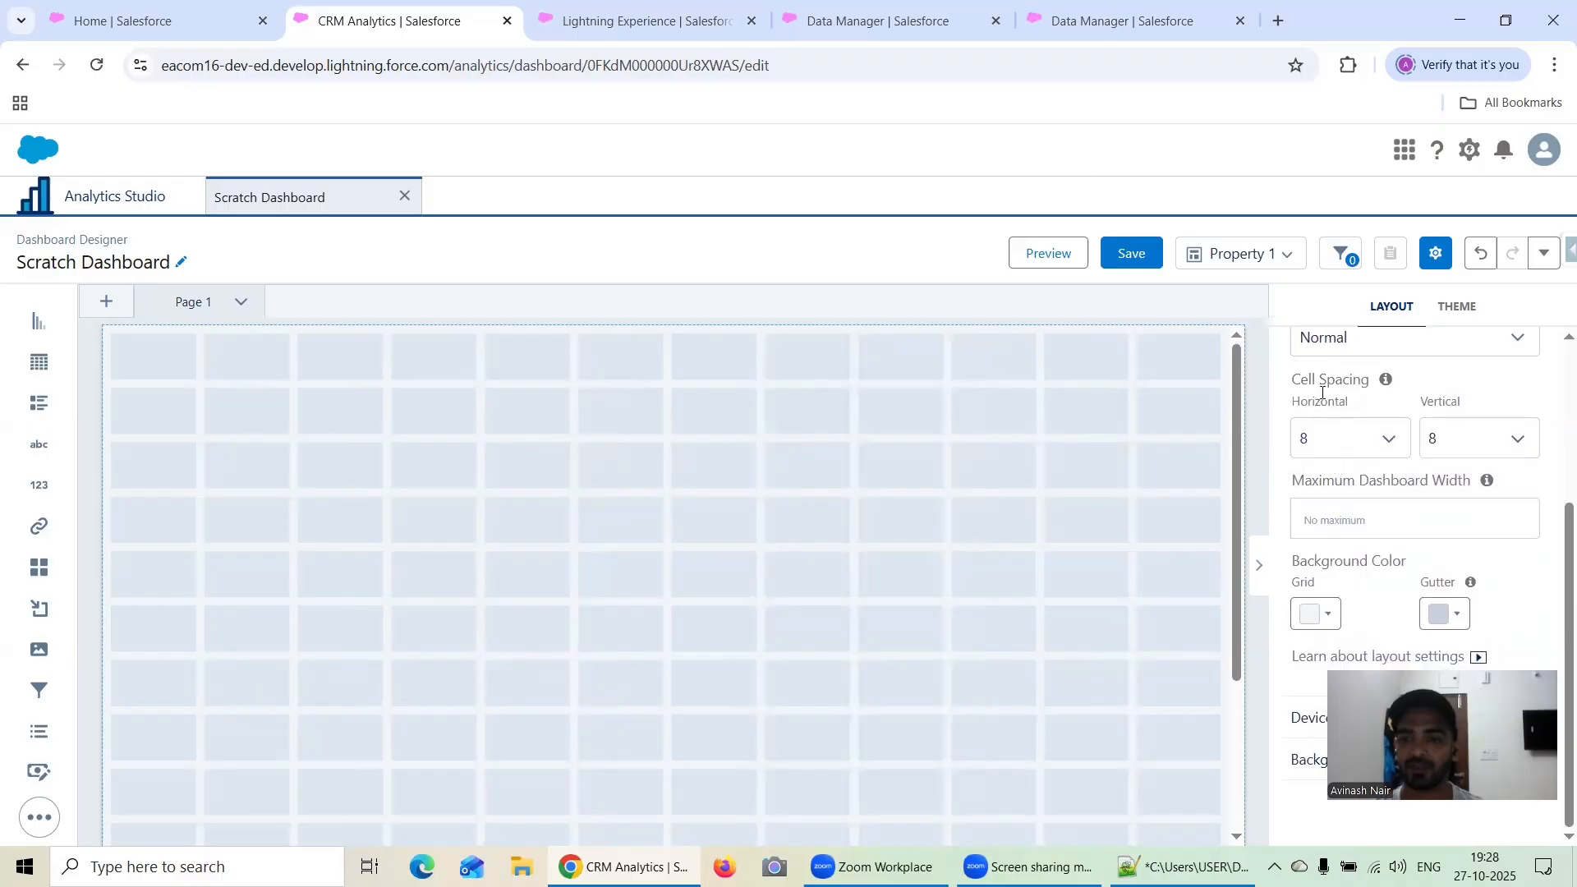
mouse_move(1387, 383)
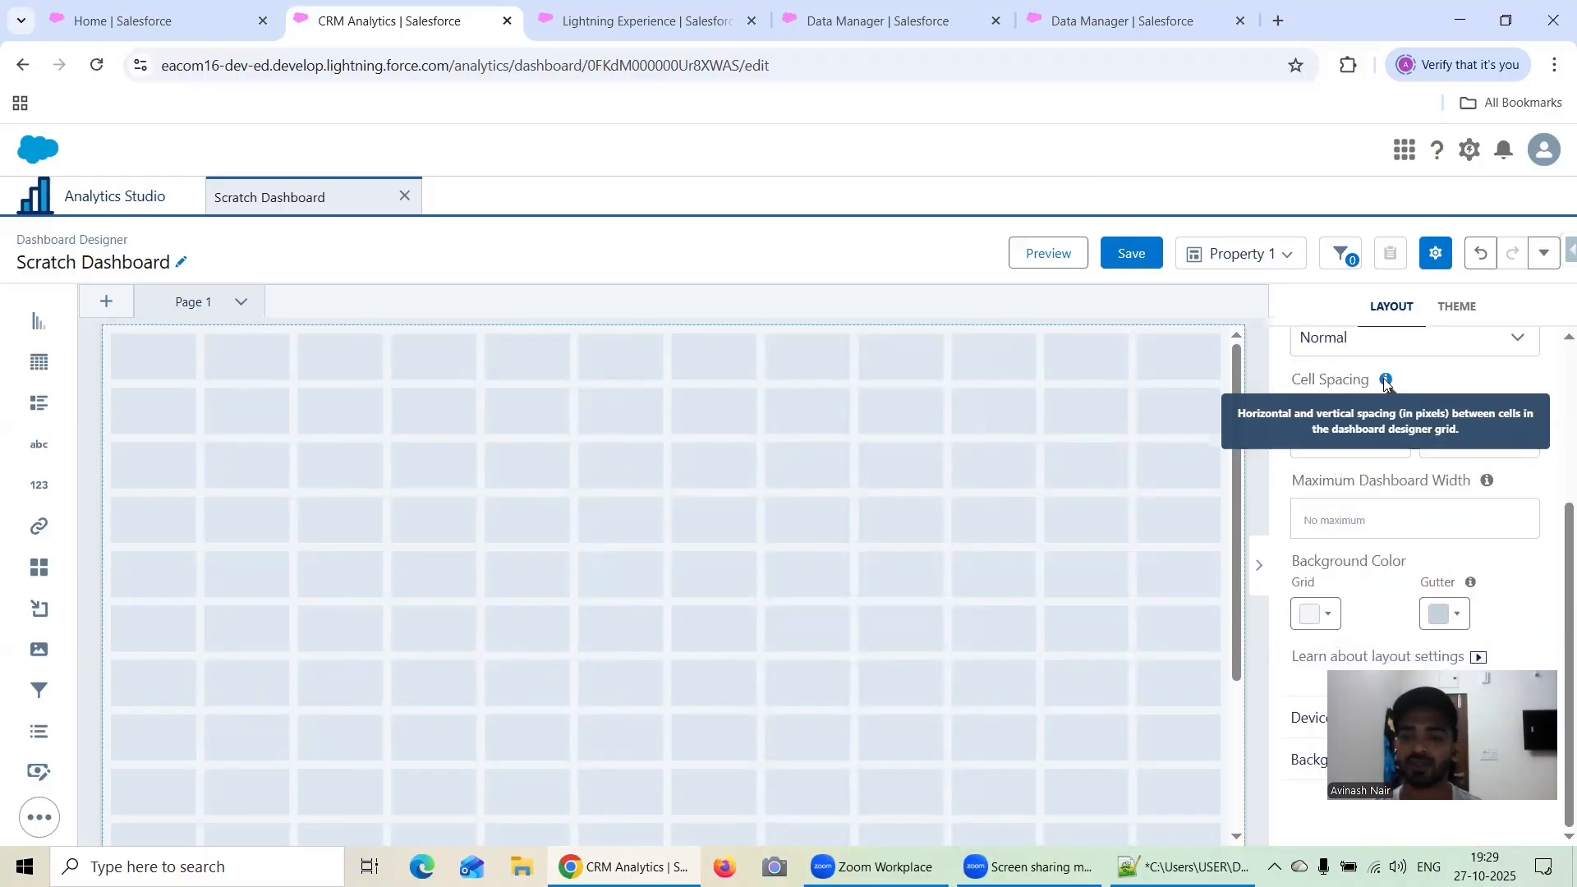
left_click(1331, 438)
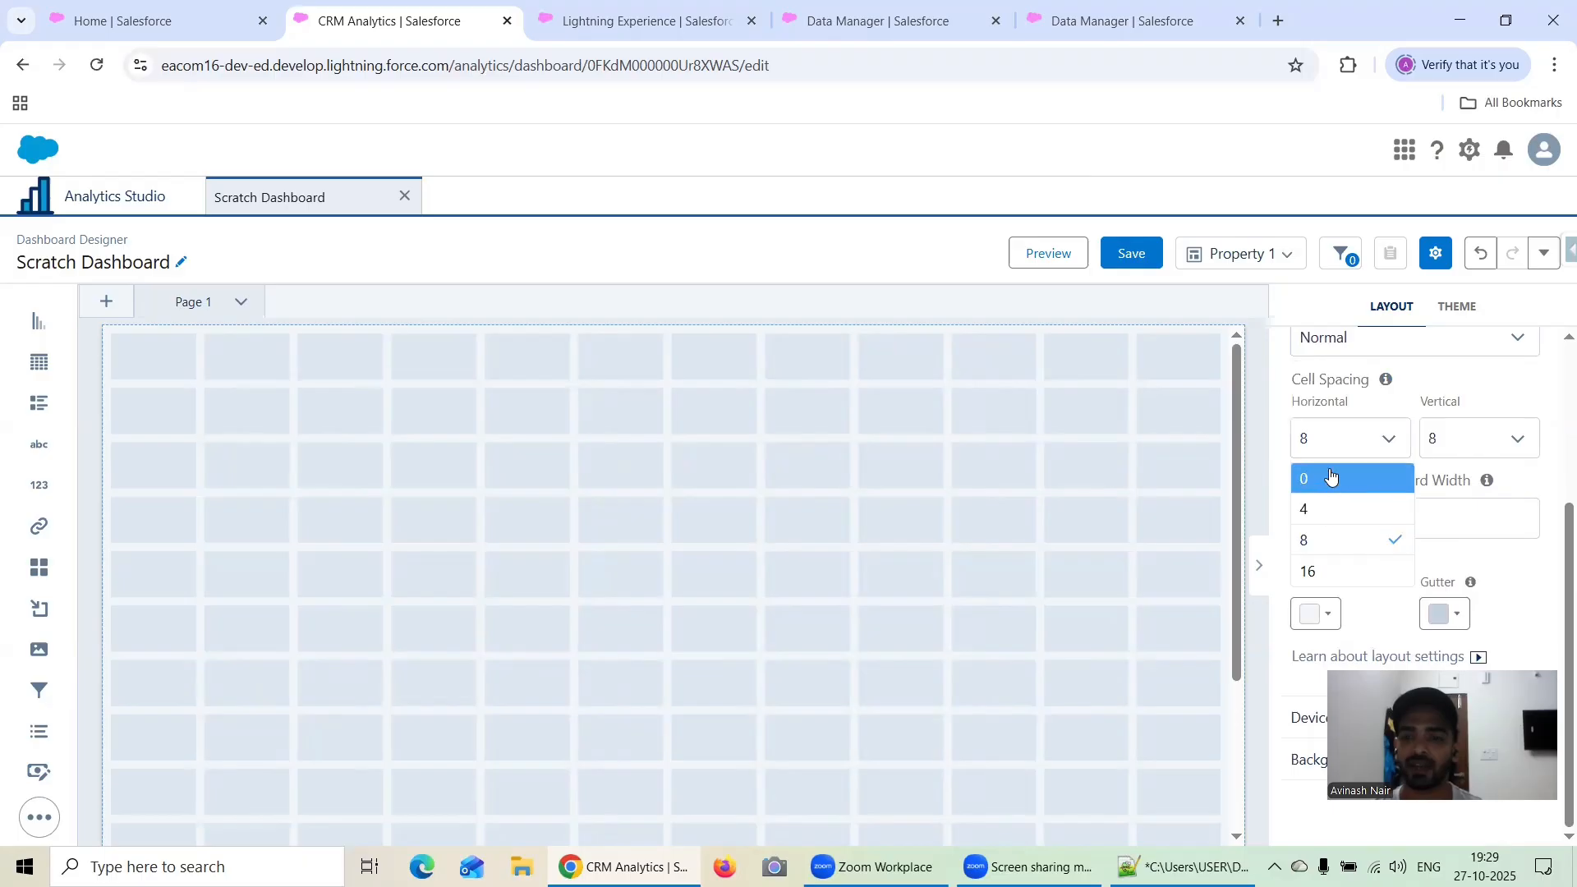
left_click(1332, 510)
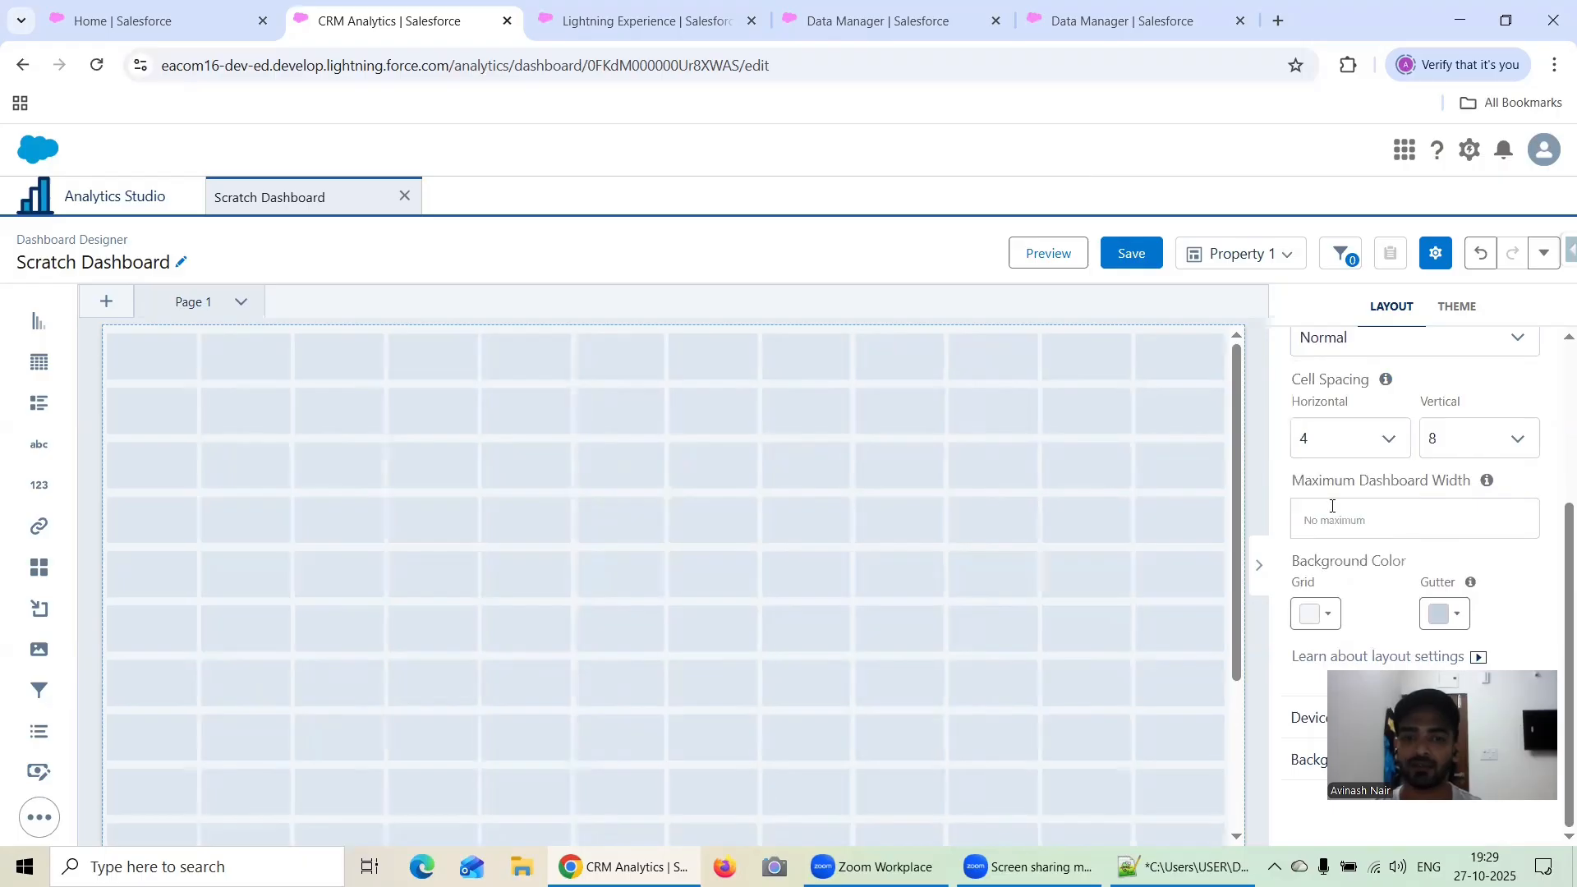
left_click(1310, 438)
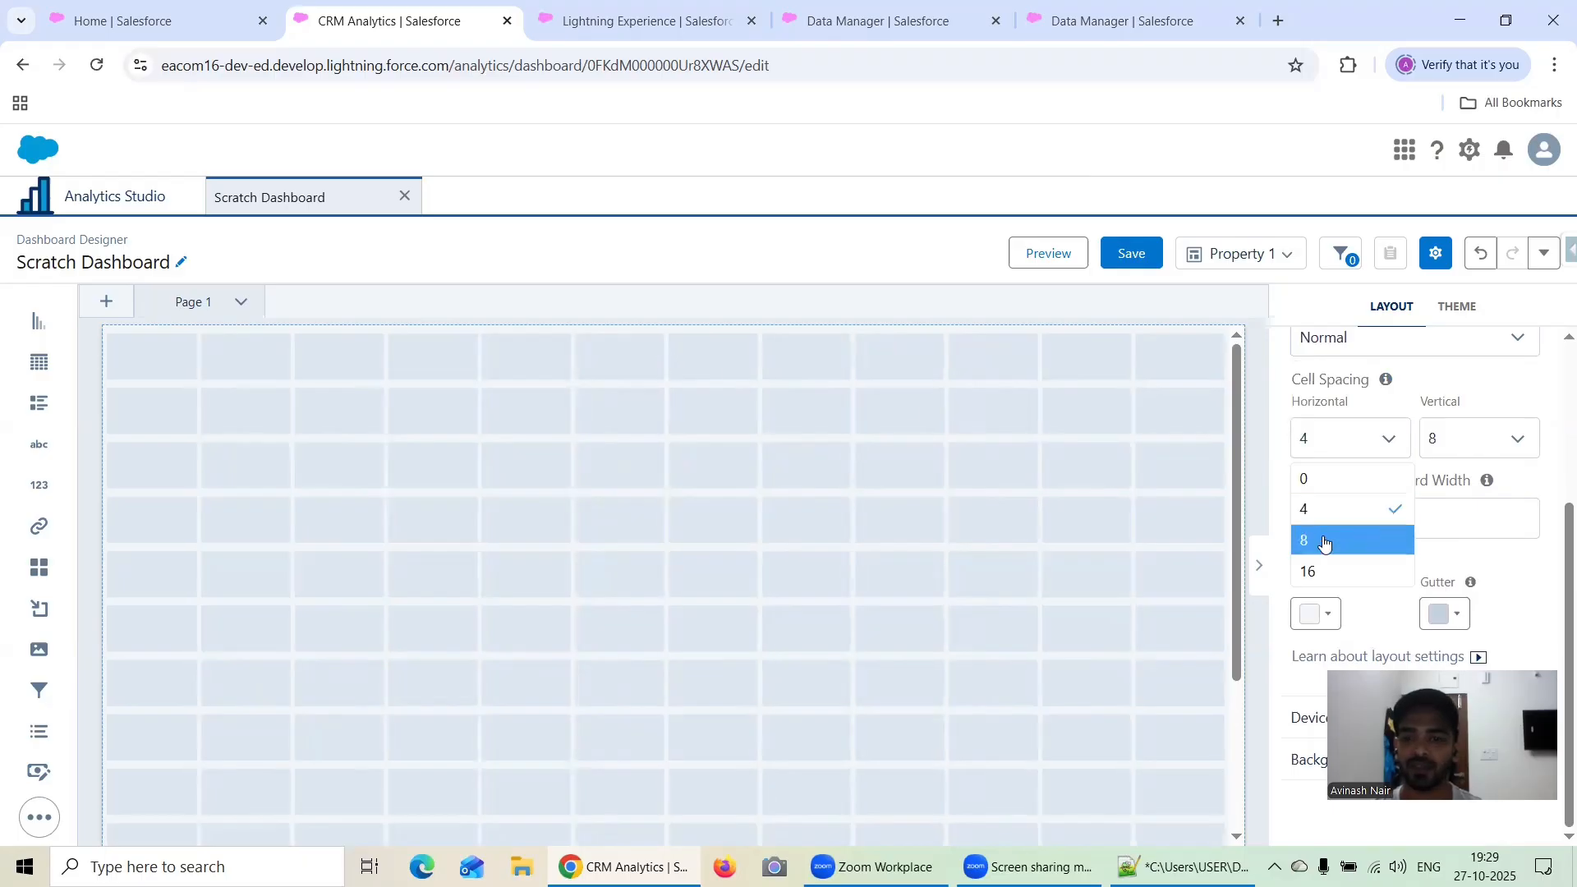
left_click(1321, 476)
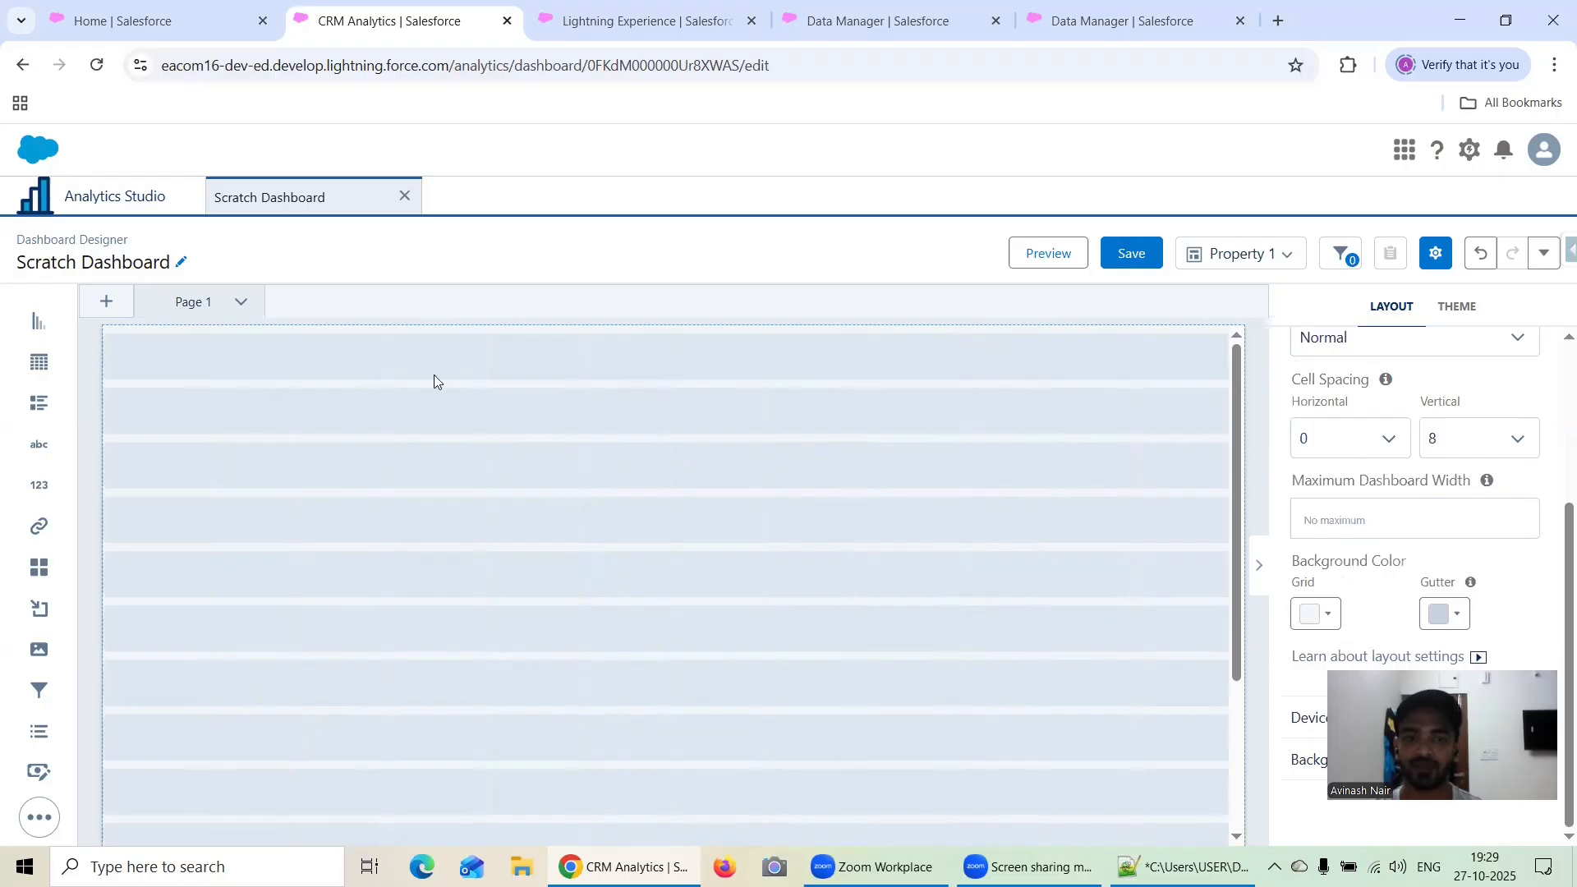
left_click(1313, 444)
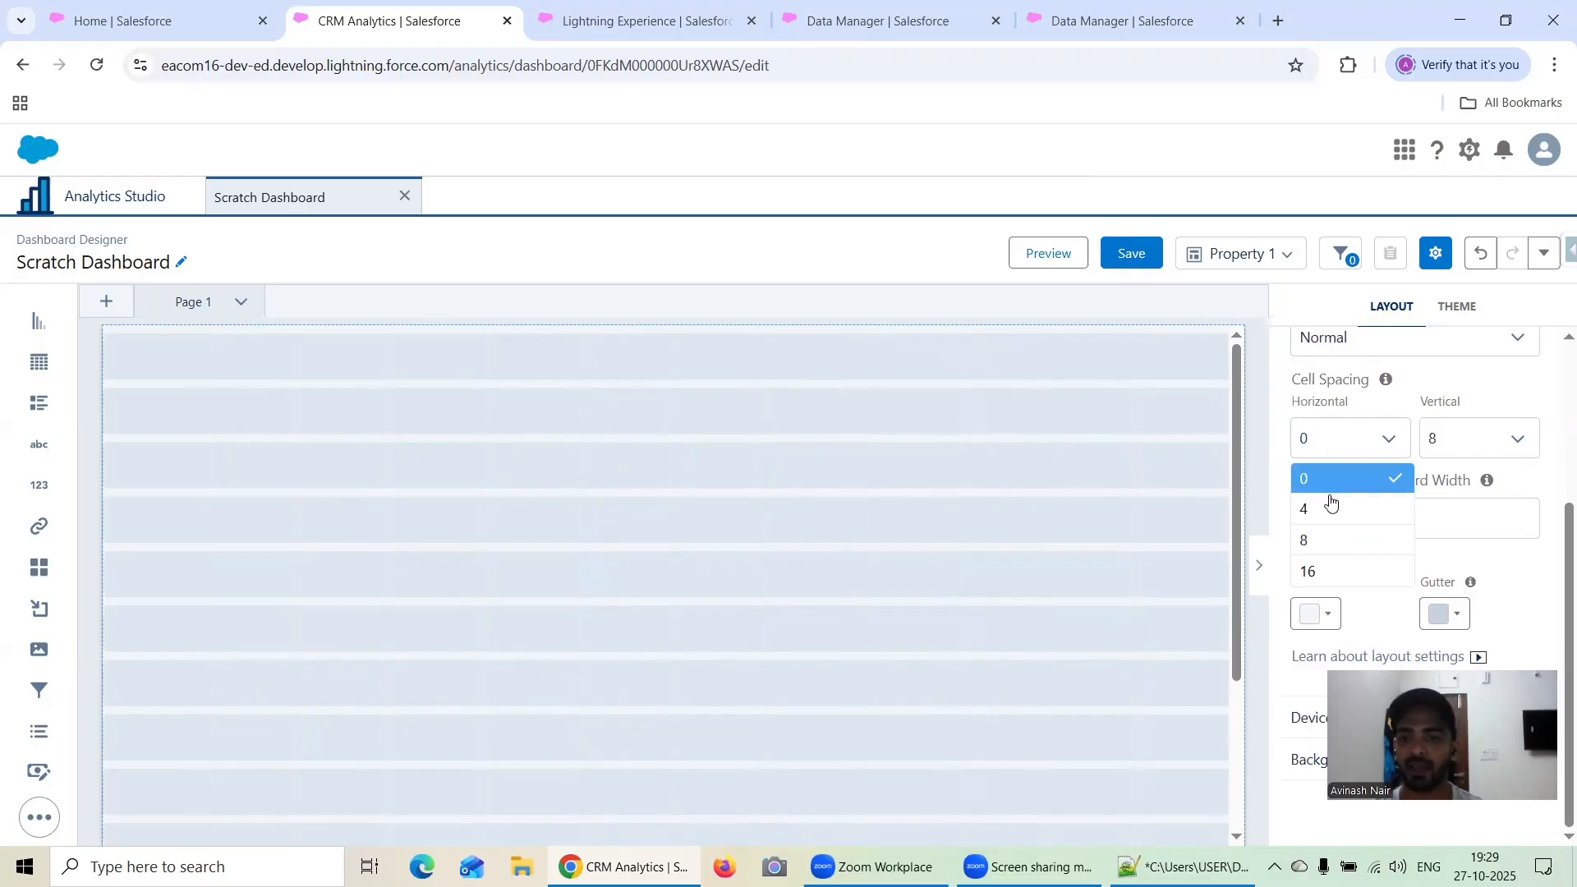
left_click(1331, 506)
left_click(1352, 444)
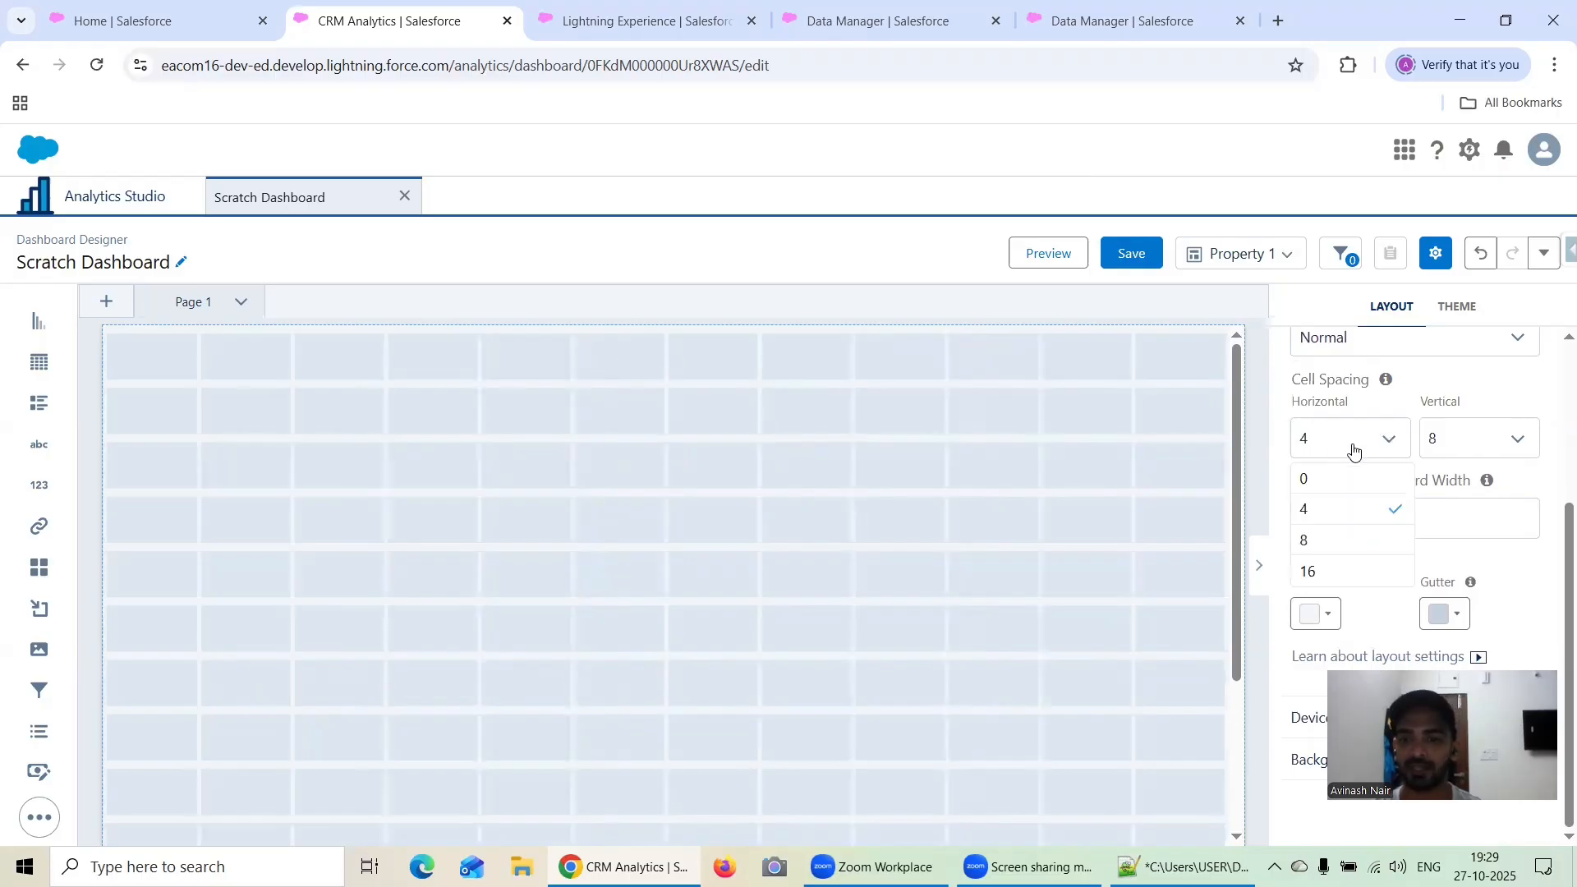
left_click(1335, 539)
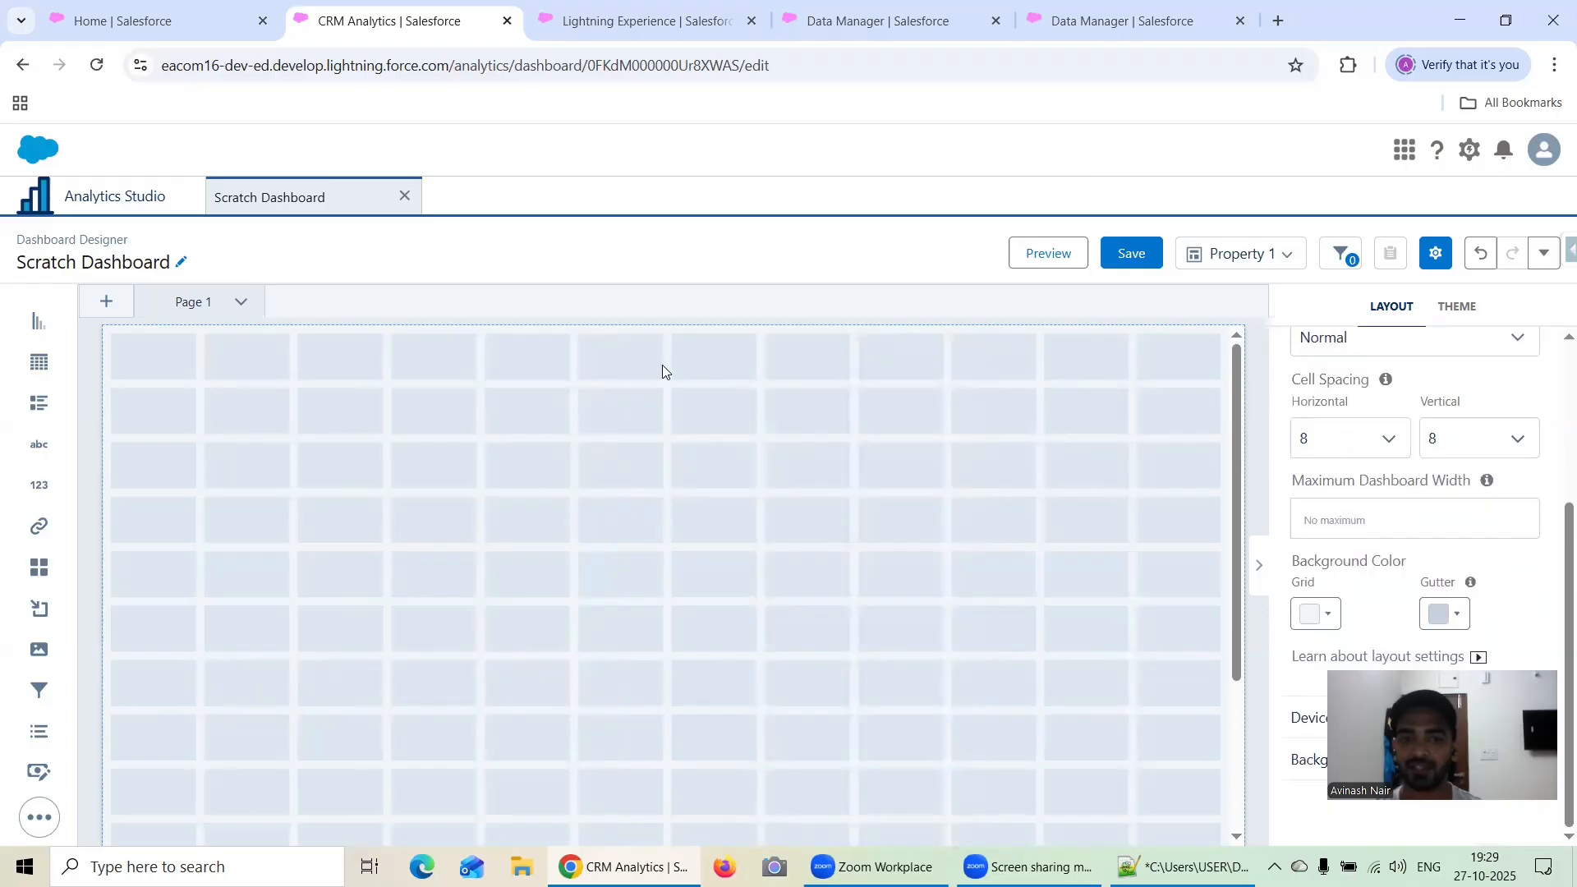
- Set both the vertical and the horizontal cell spacing of the layout grid to 0
left_click(1454, 442)
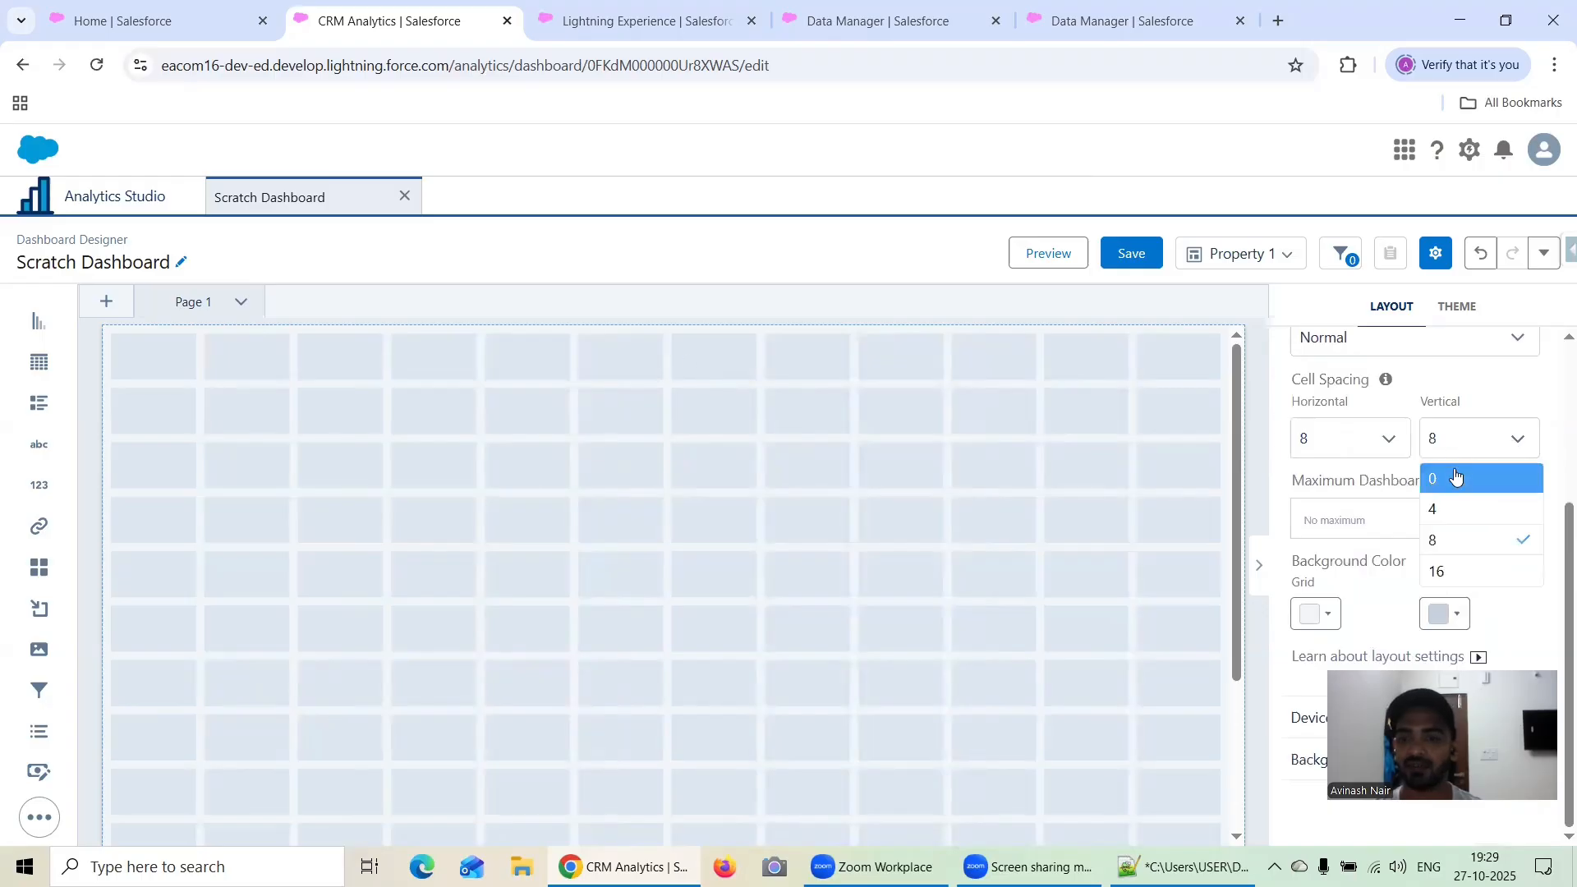
left_click(1458, 481)
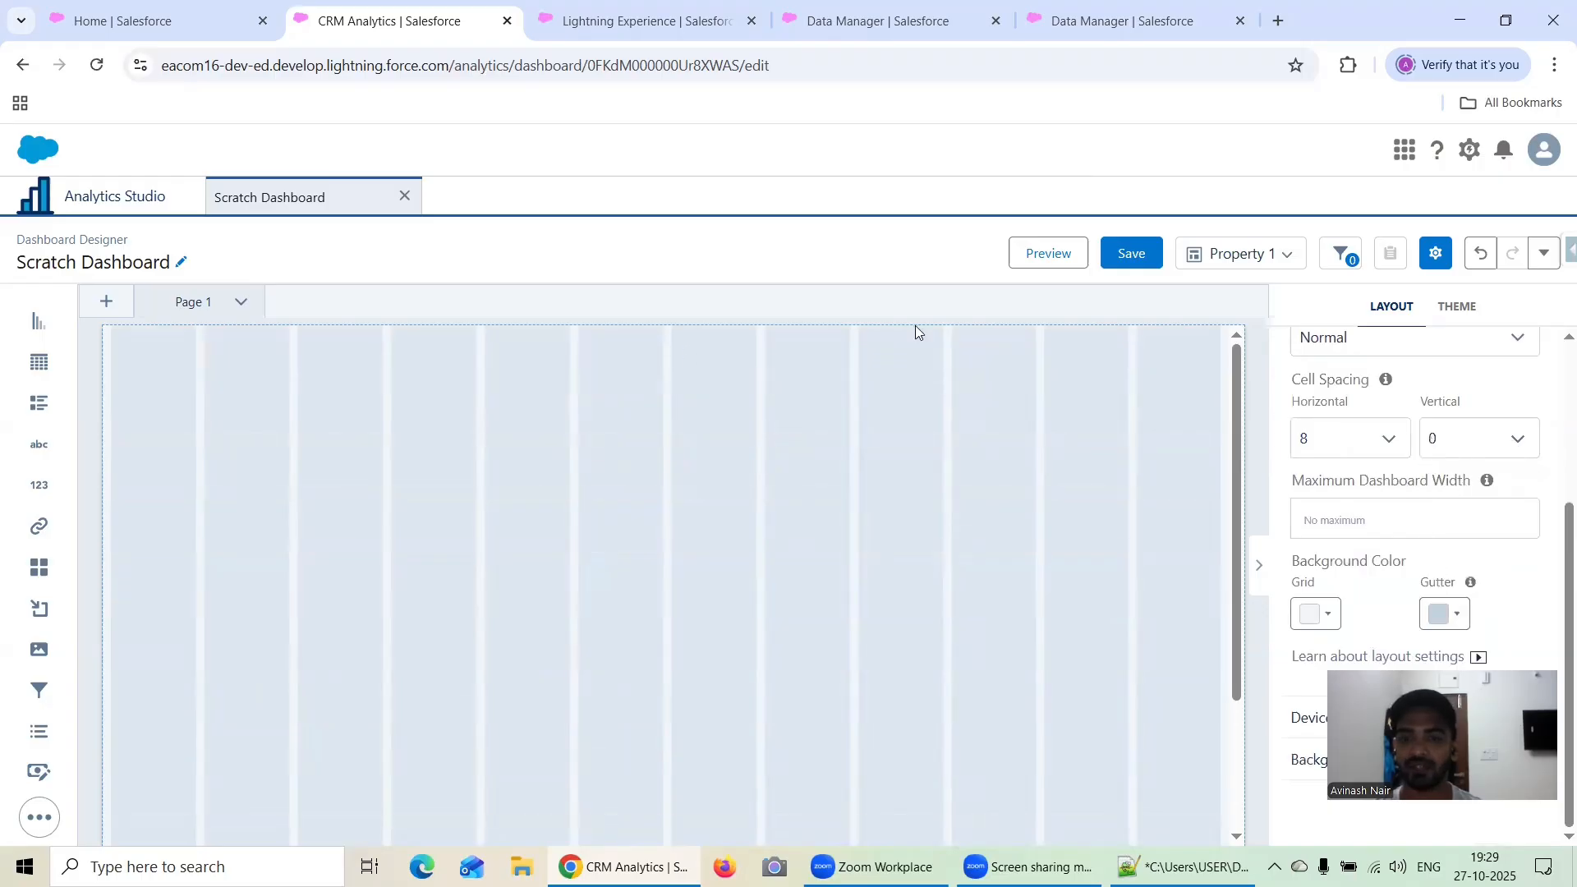
left_click(1351, 441)
left_click(1337, 485)
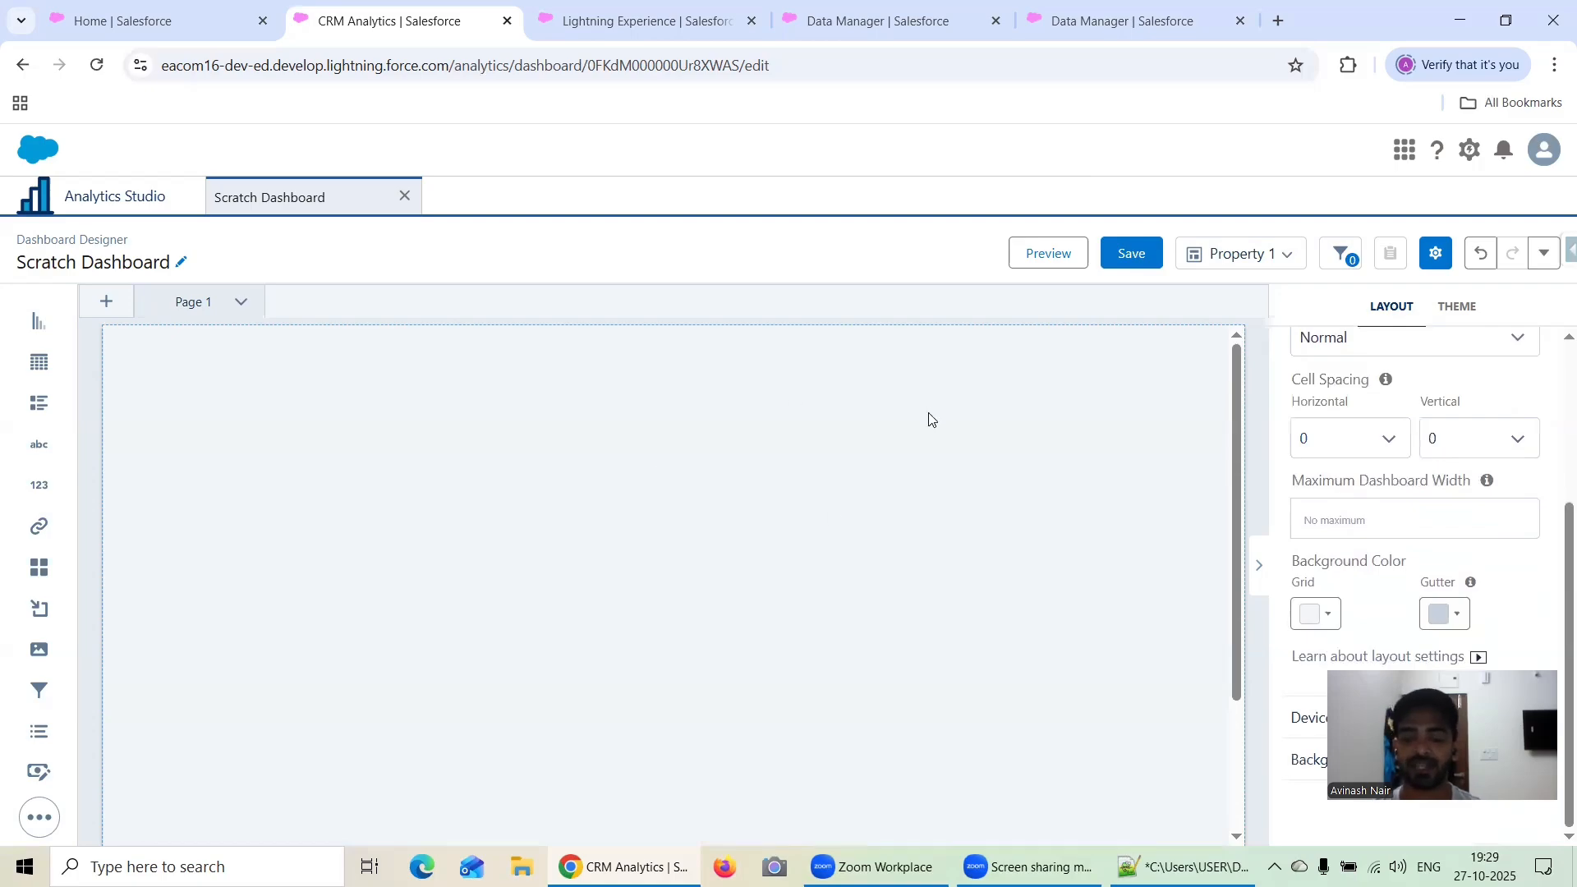
- Set both the horizontal and the vertical cell spacing of the layout grid to 8
left_click(1362, 441)
left_click(1339, 507)
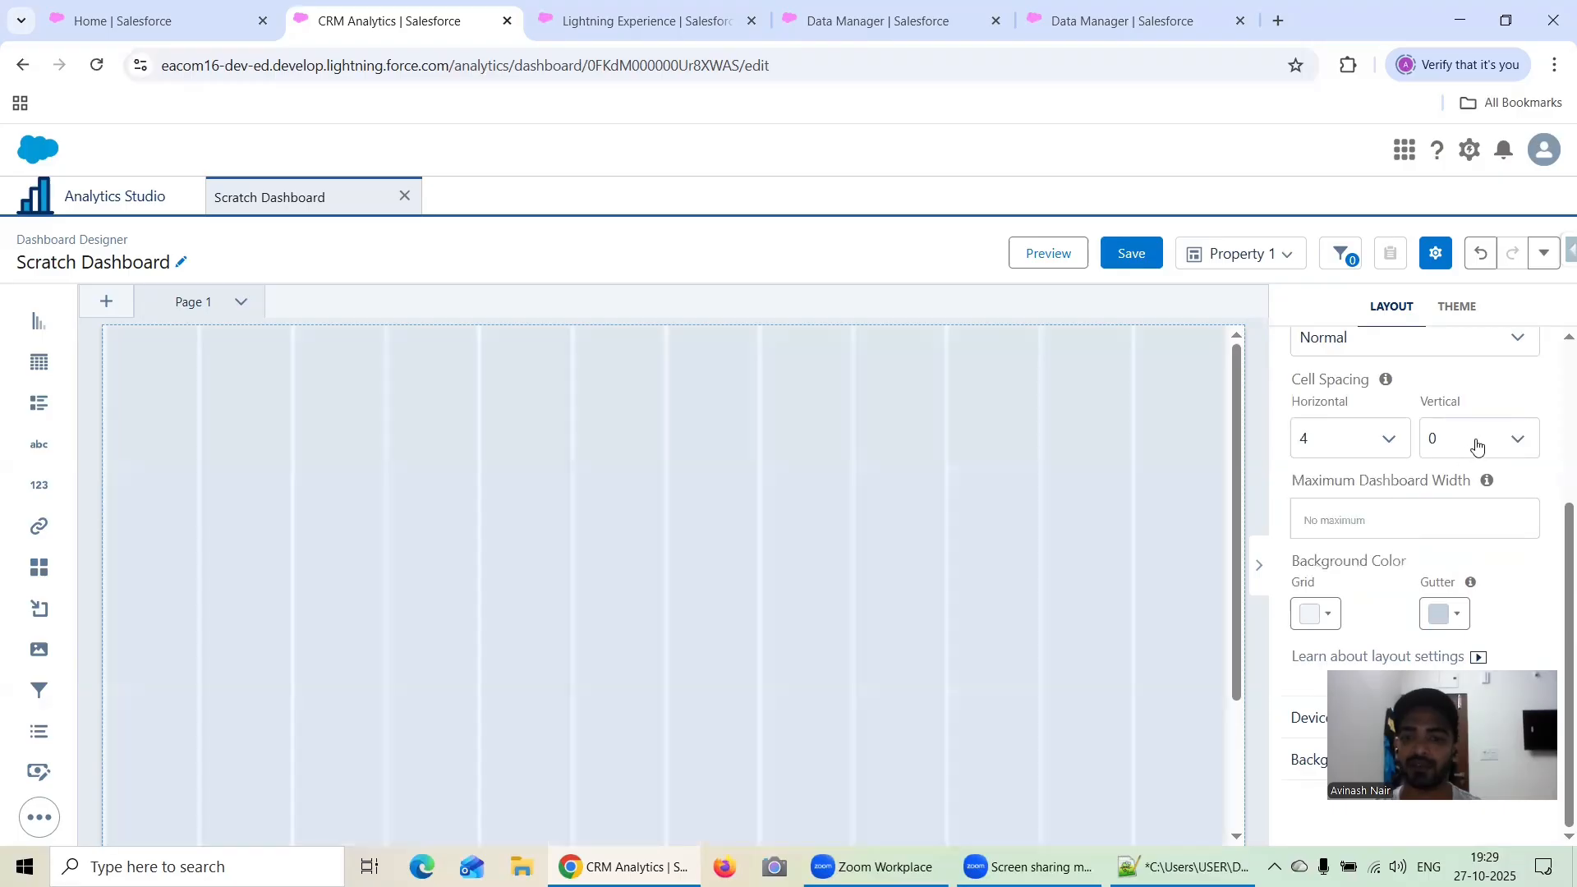
left_click(1477, 445)
left_click(1453, 541)
left_click(1338, 444)
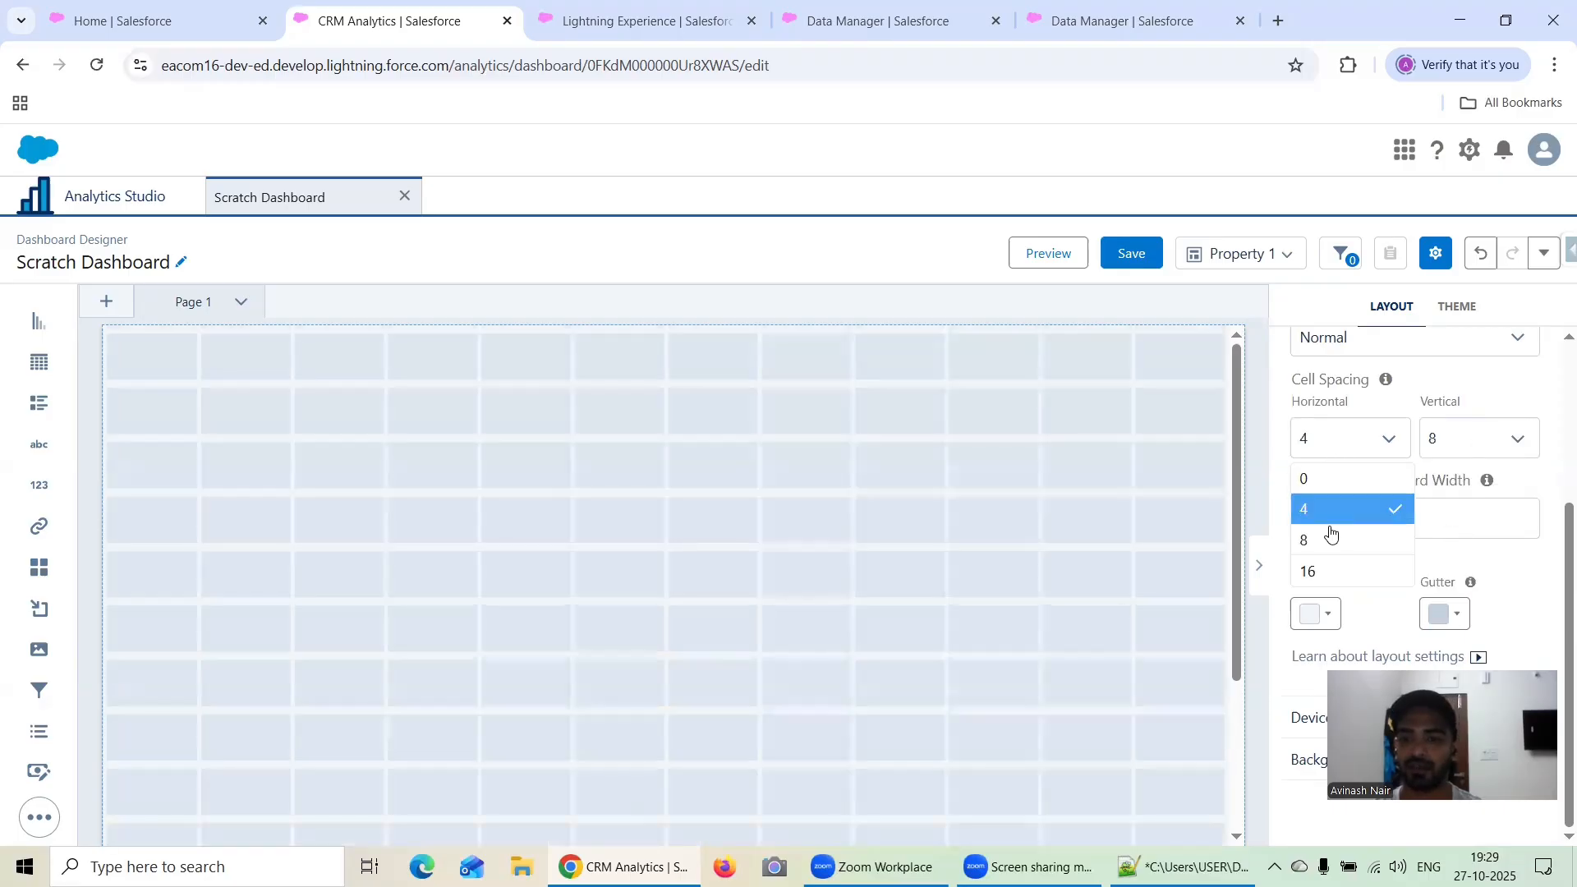
left_click(1330, 536)
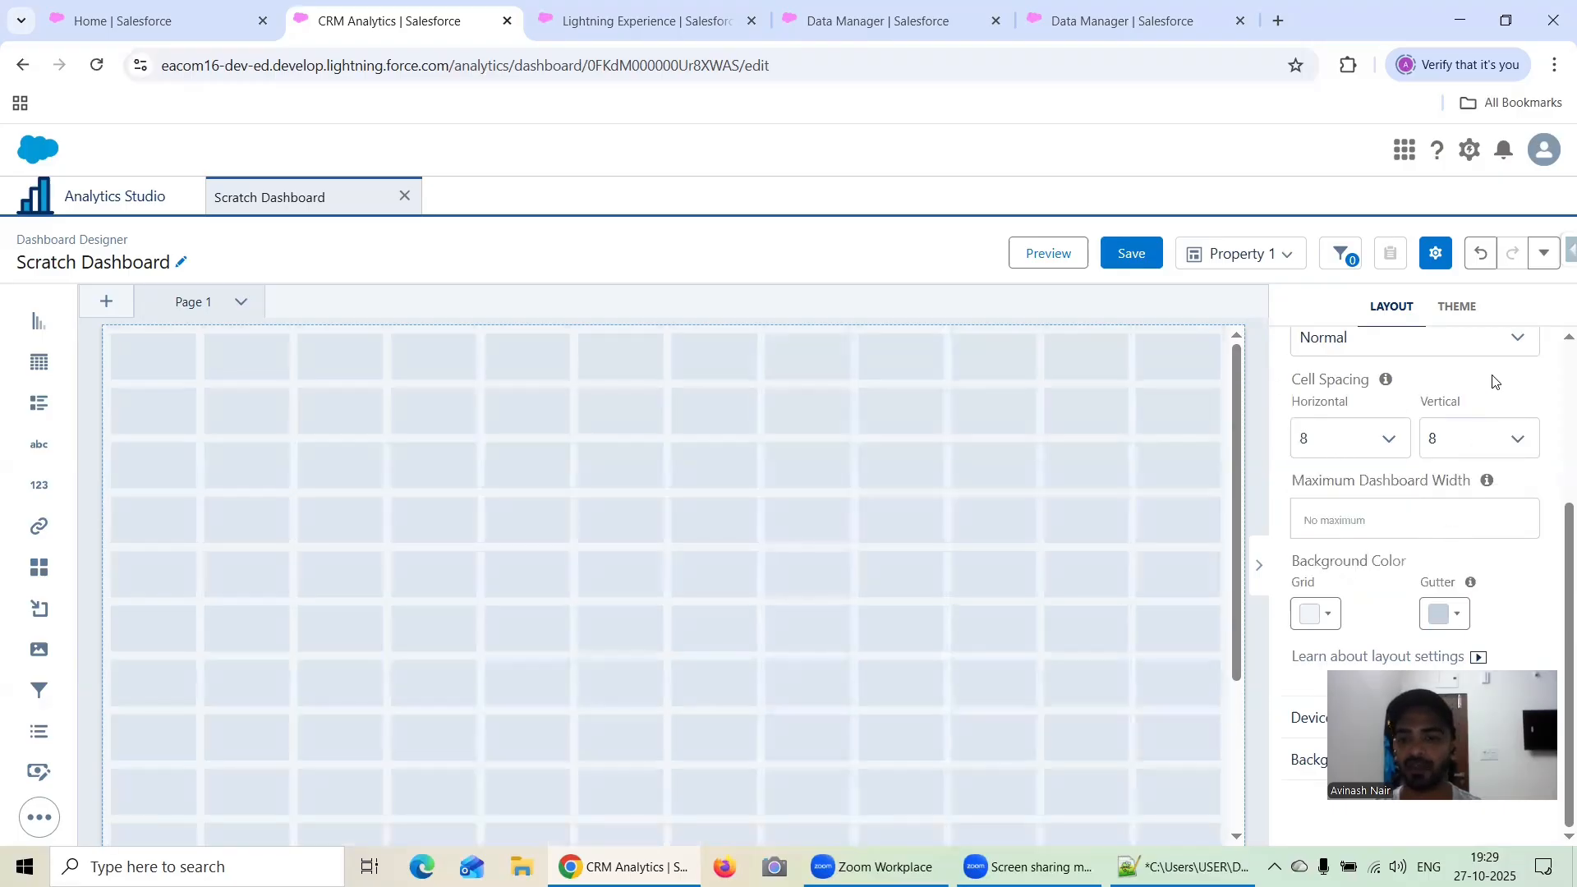
- Try light yellow and light grey-blue as the grid background color of the layout
mouse_move(1489, 486)
left_click(1314, 615)
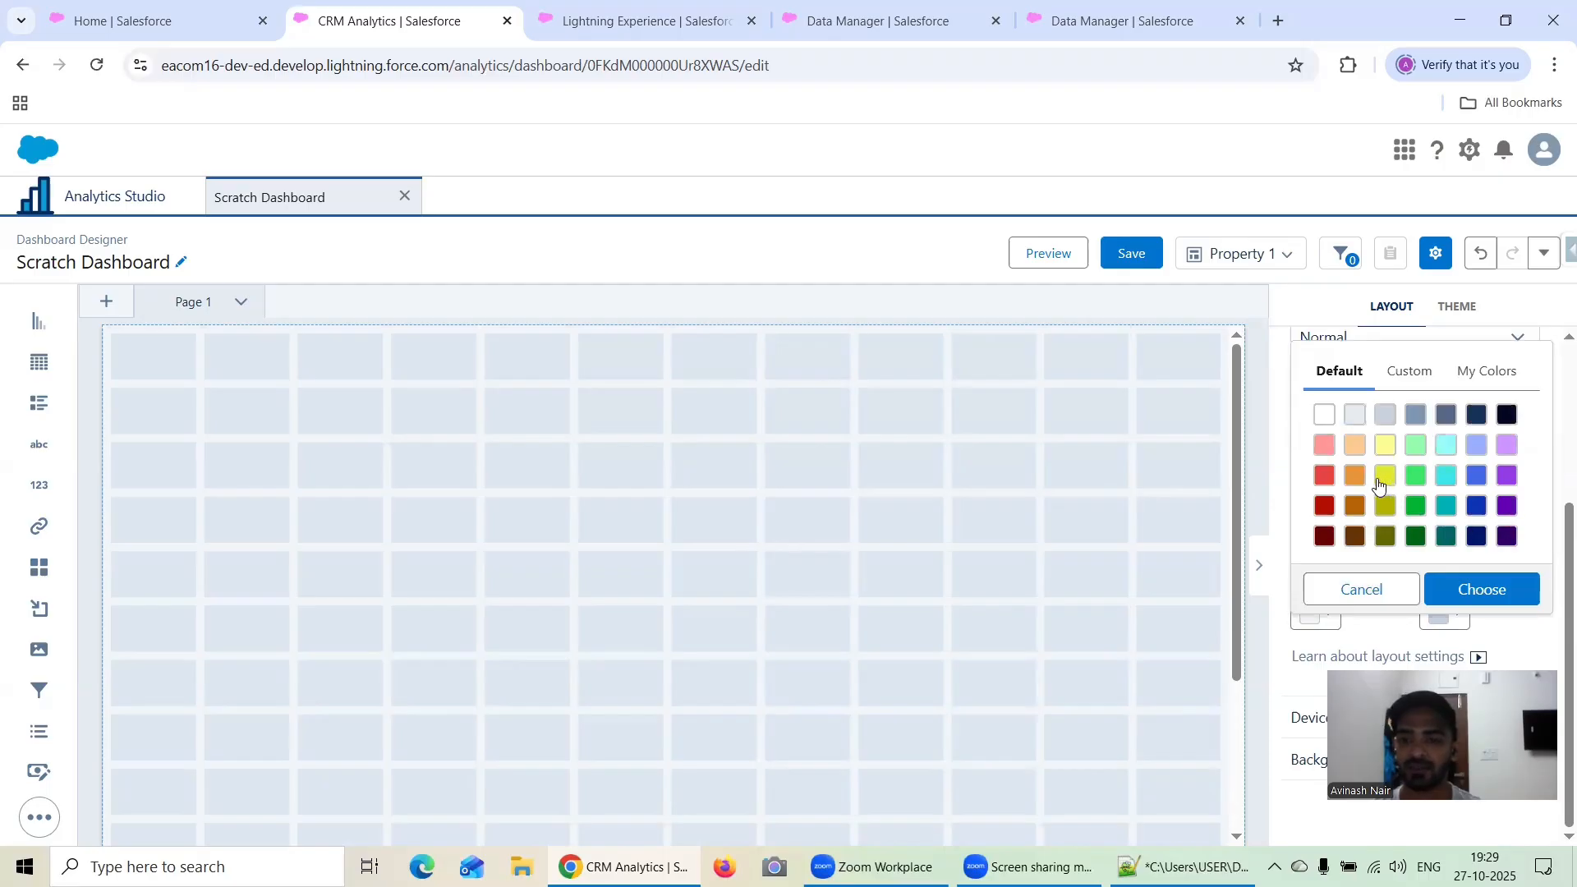
left_click(1387, 445)
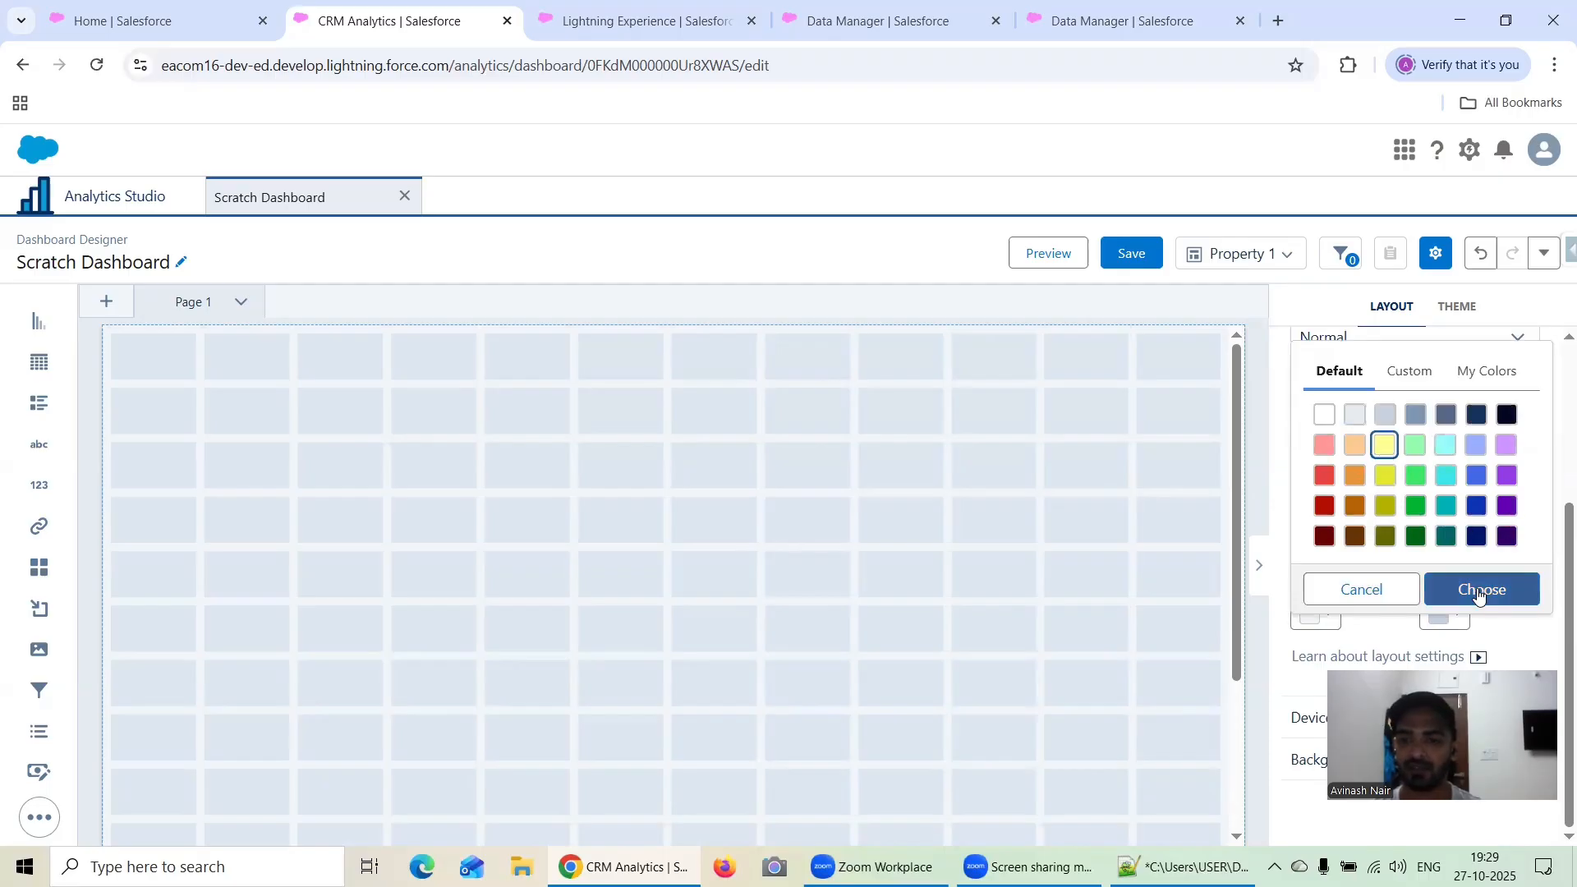
left_click(1516, 590)
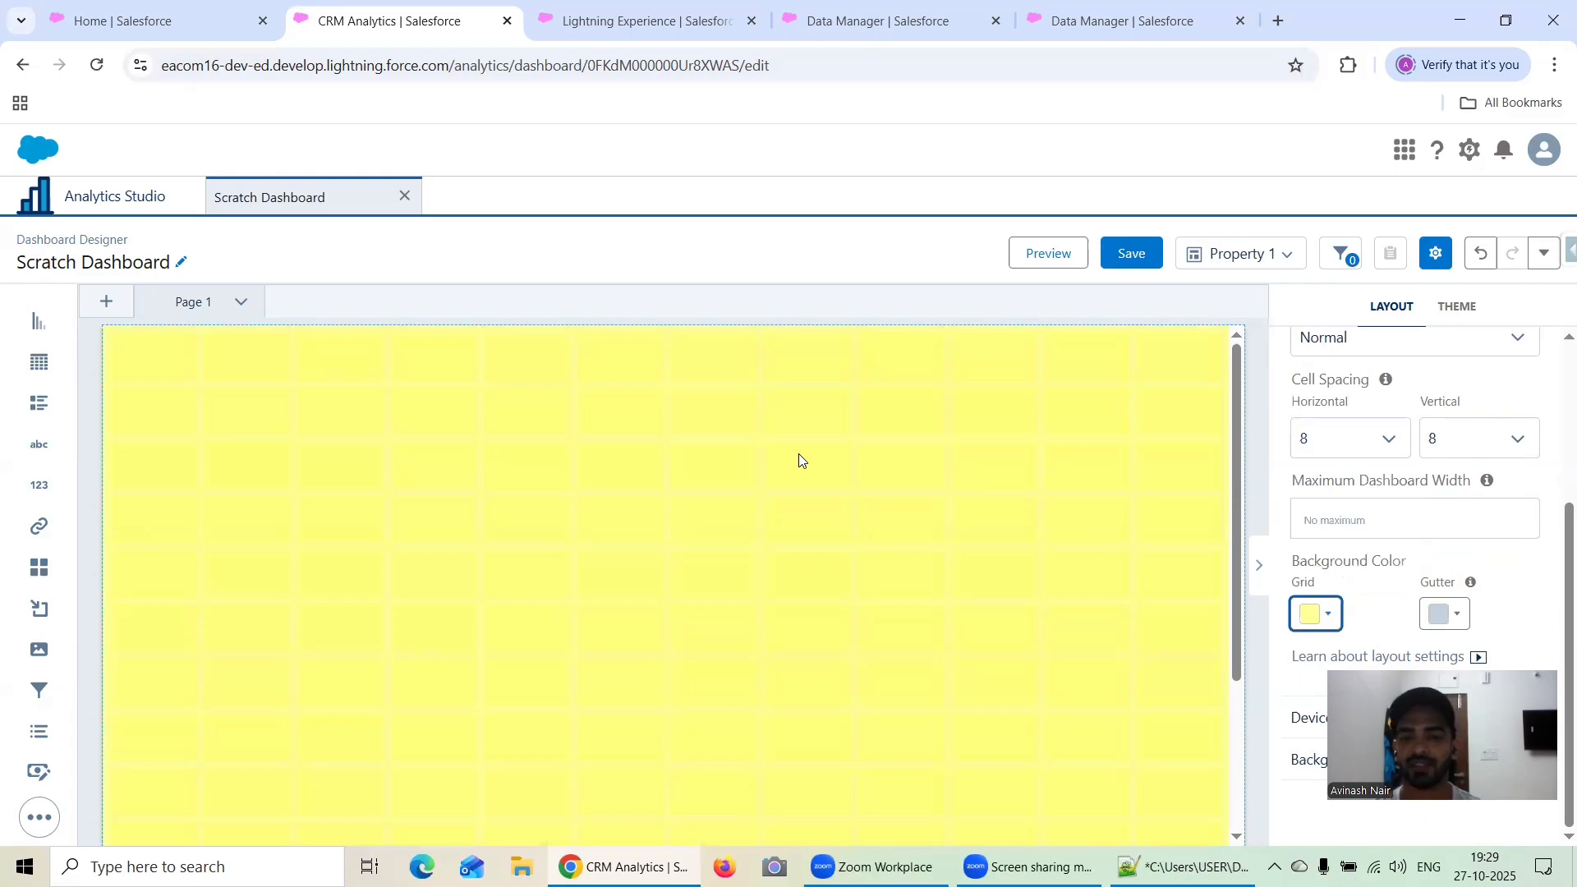
left_click(1321, 613)
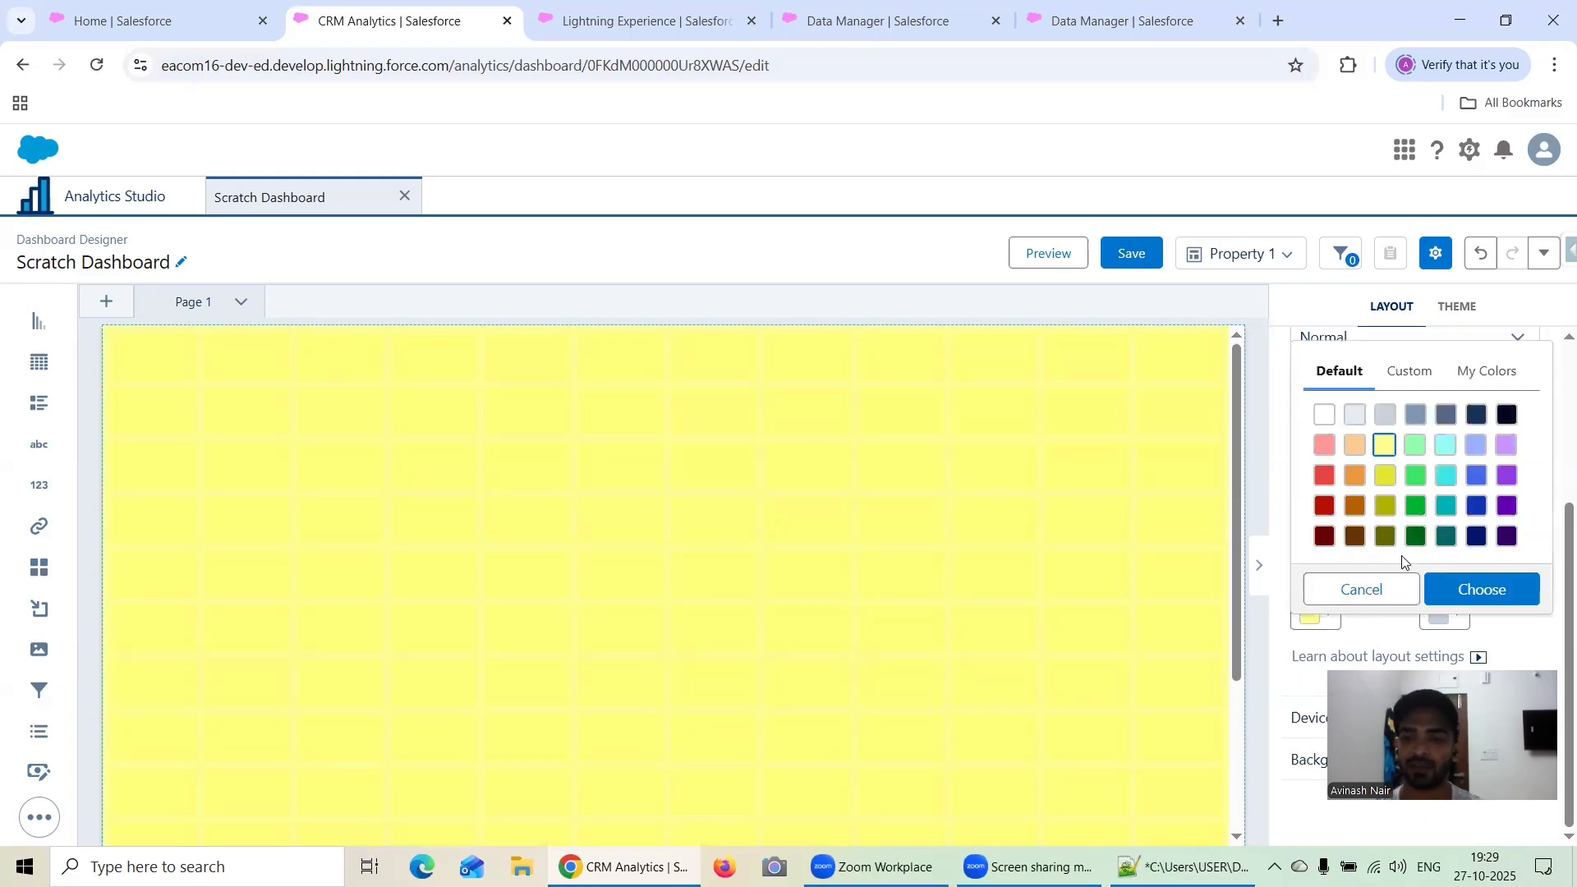
left_click(1385, 415)
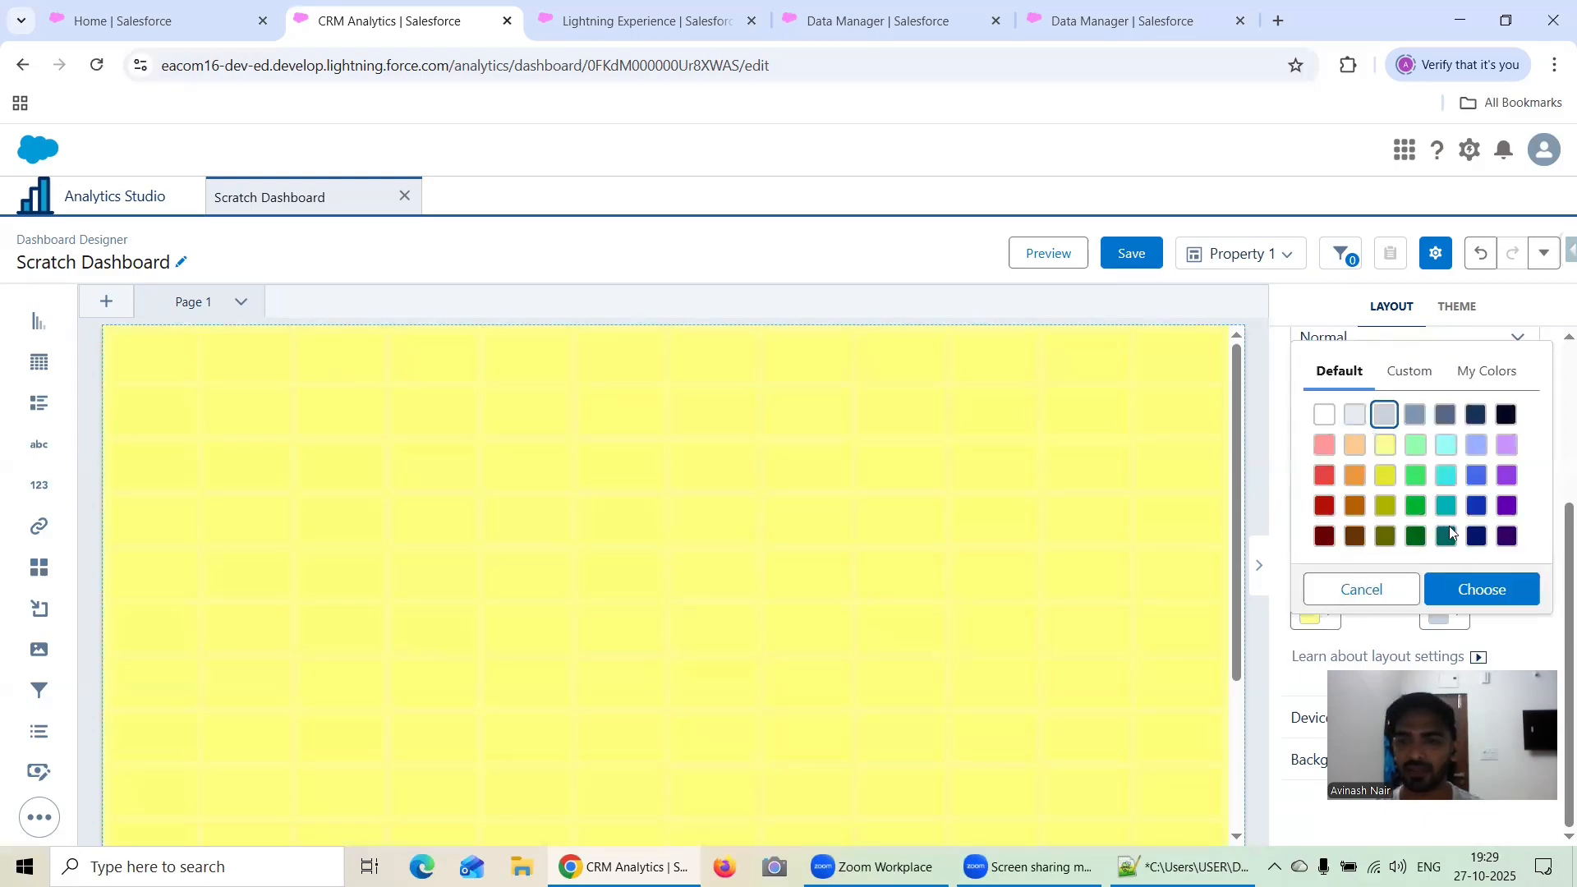
left_click(1483, 590)
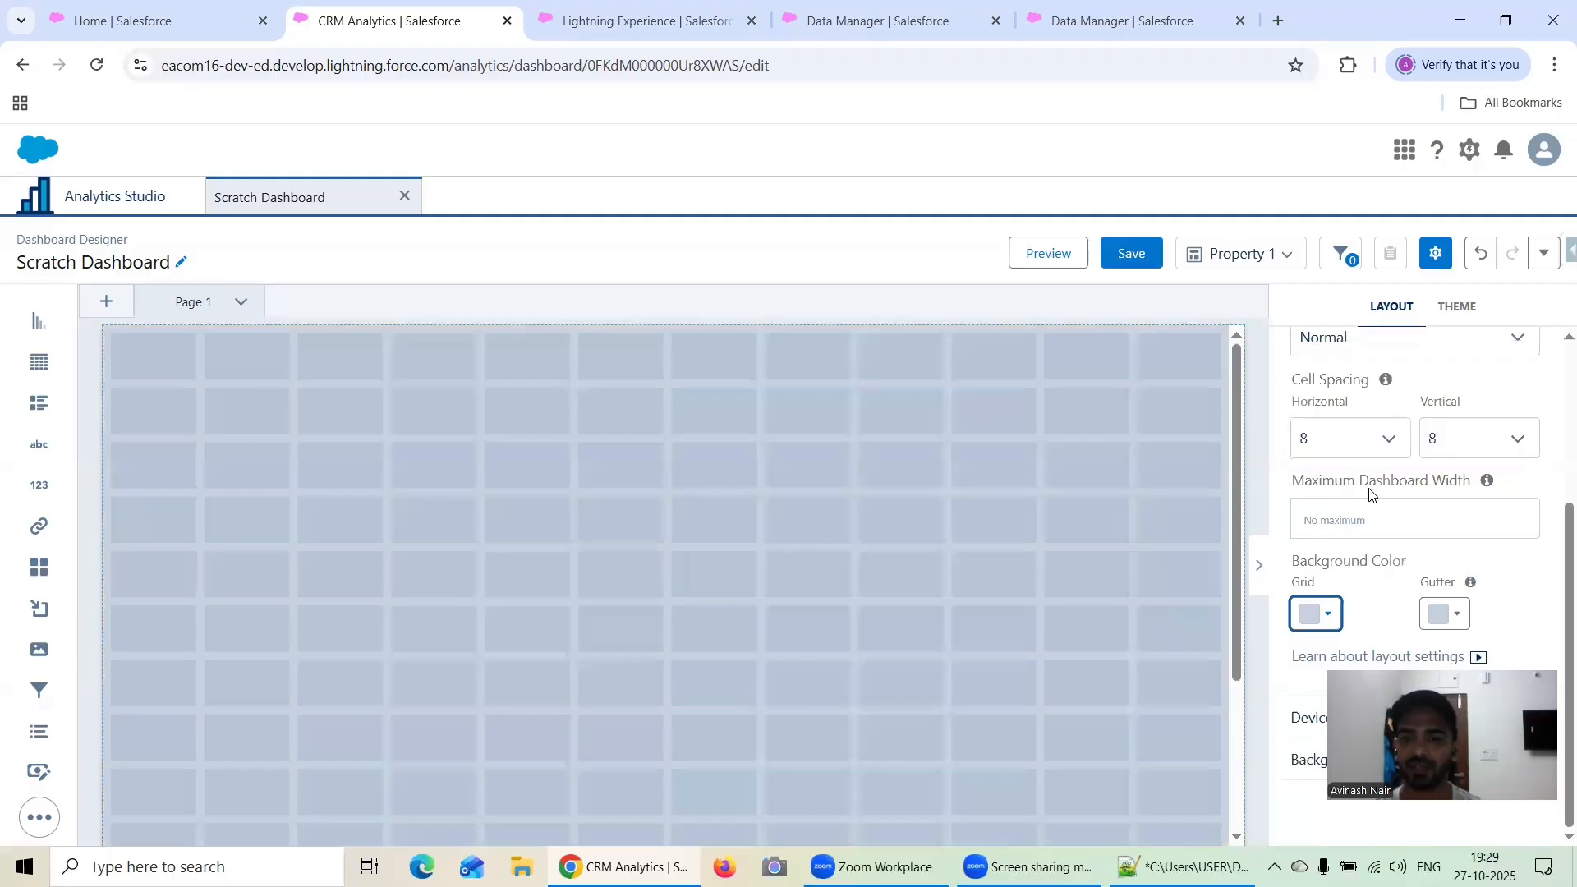
- Set the layout's grid background color to light orange from the default palette
left_click(1317, 615)
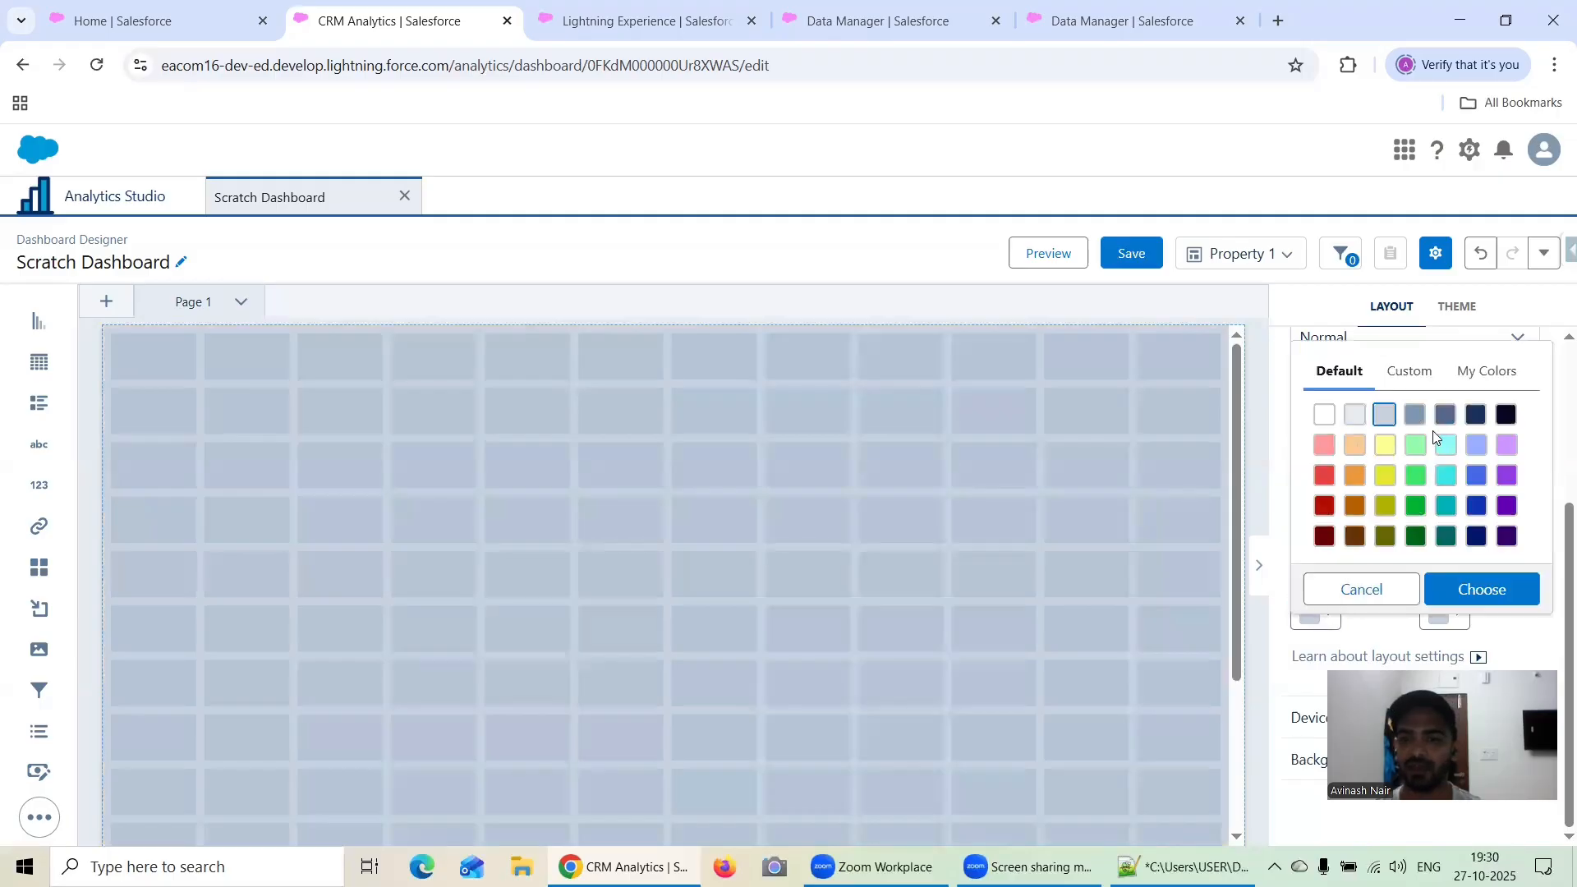
left_click(1356, 448)
left_click(1474, 589)
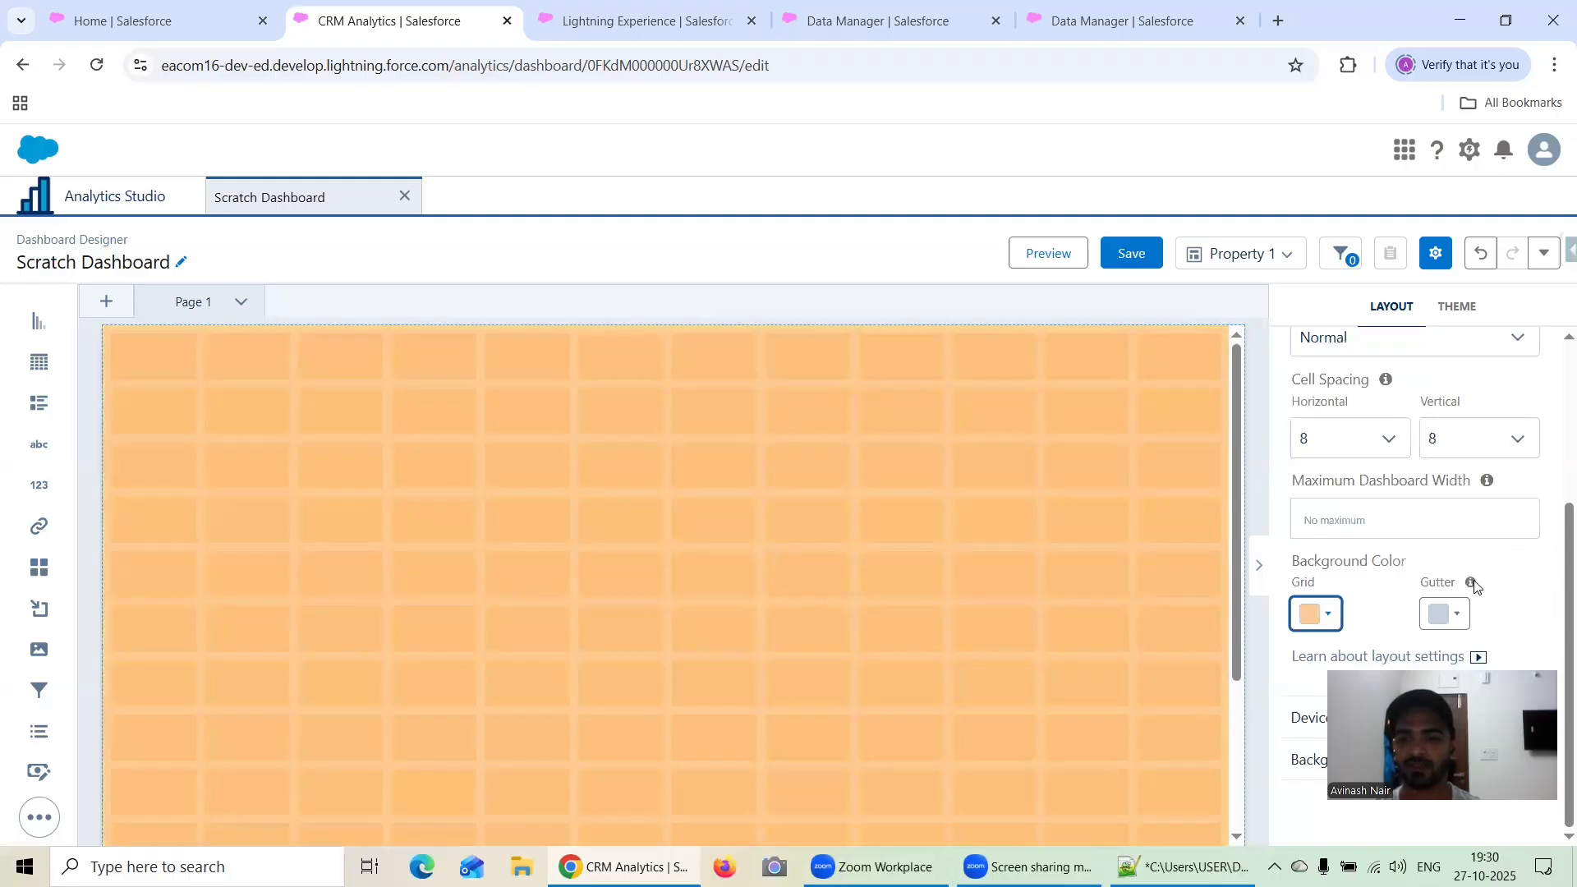
mouse_move(1473, 587)
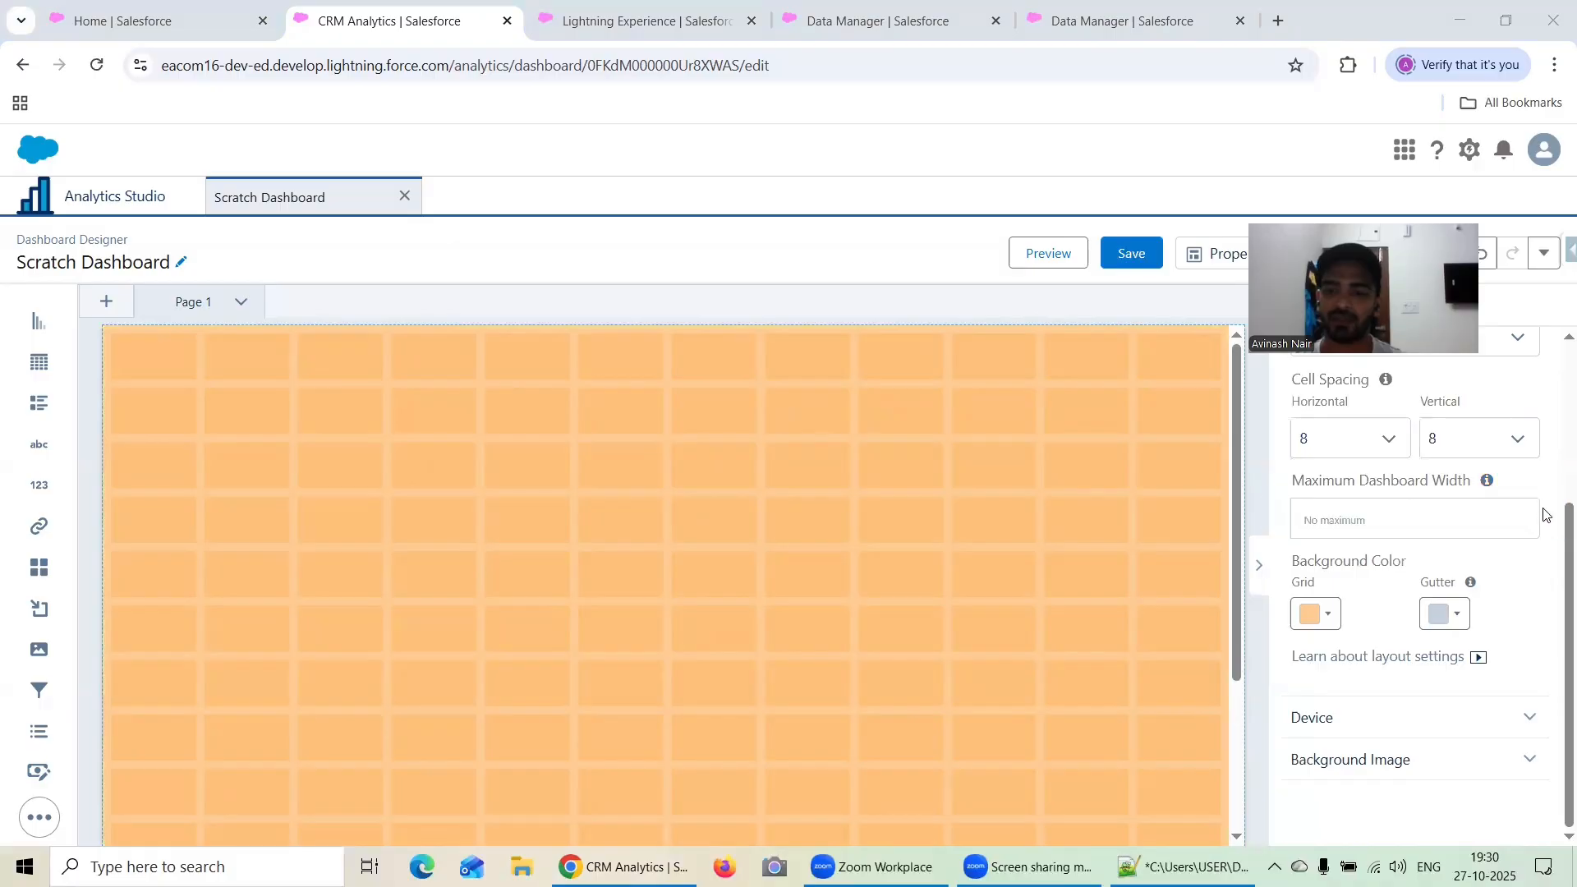
- Check the platform options in the layout's device settings, then try the Landscape orientation and set it back to All
left_click(1355, 713)
scroll(1395, 537, "down", 3)
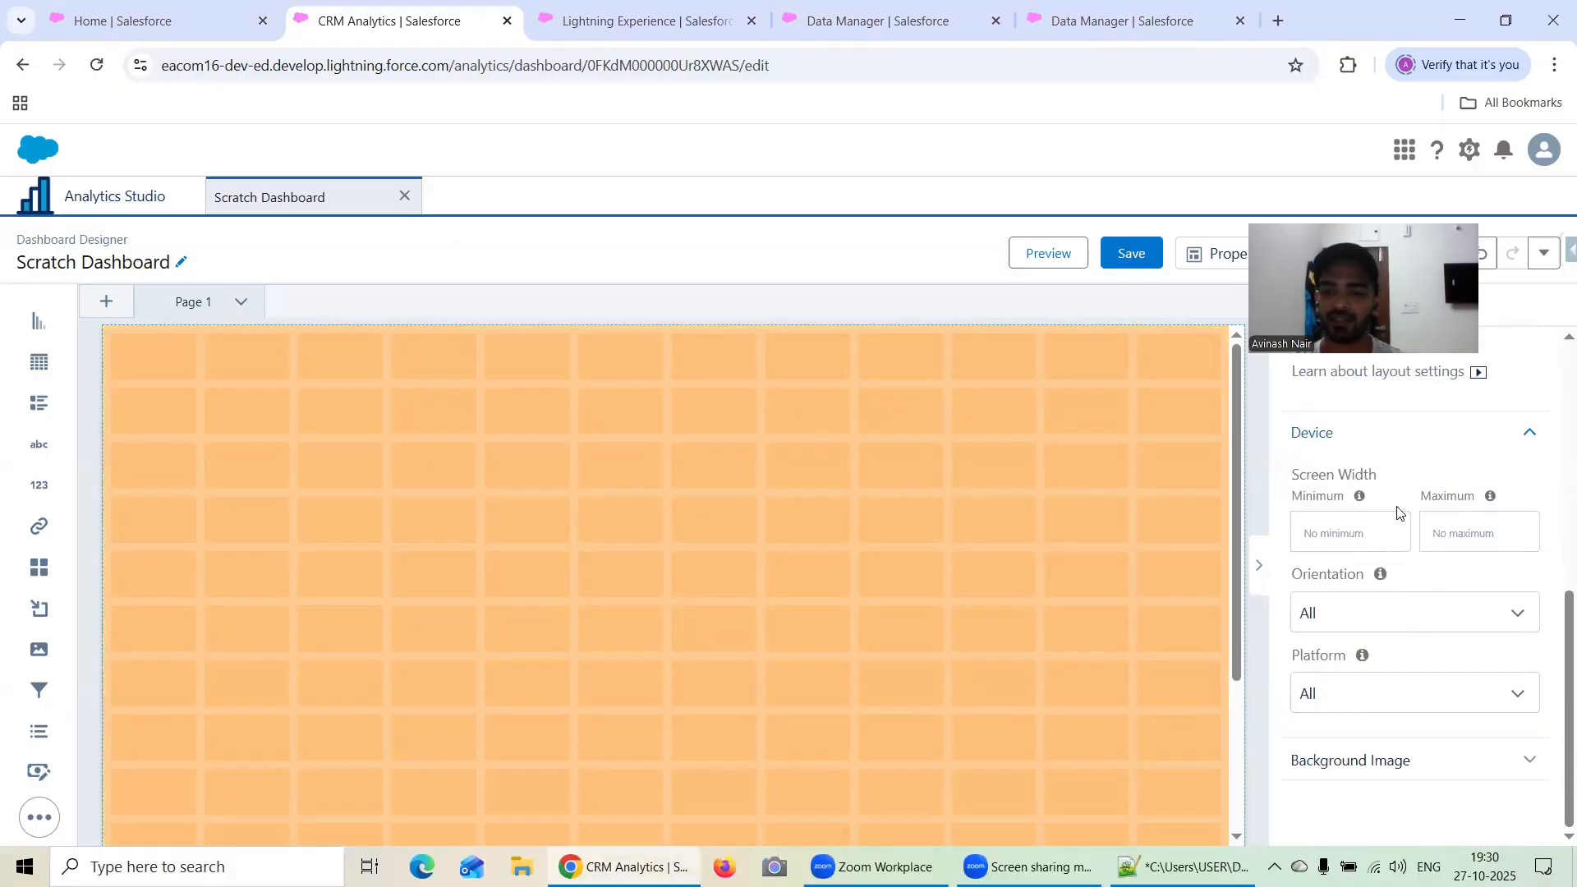
left_click(1357, 697)
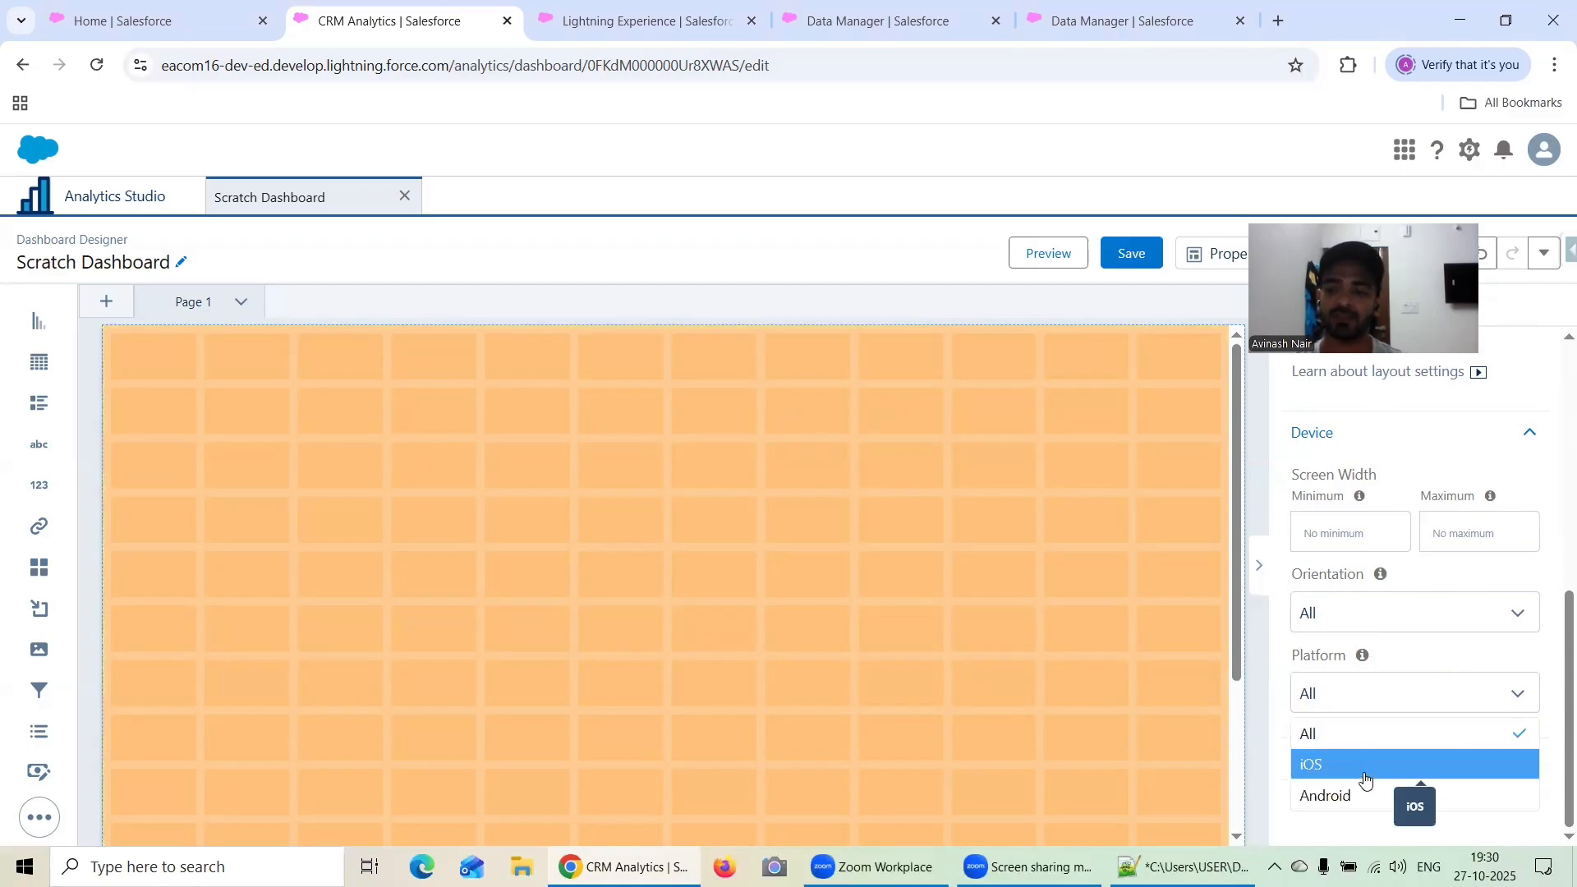
left_click(1429, 628)
left_click(1401, 718)
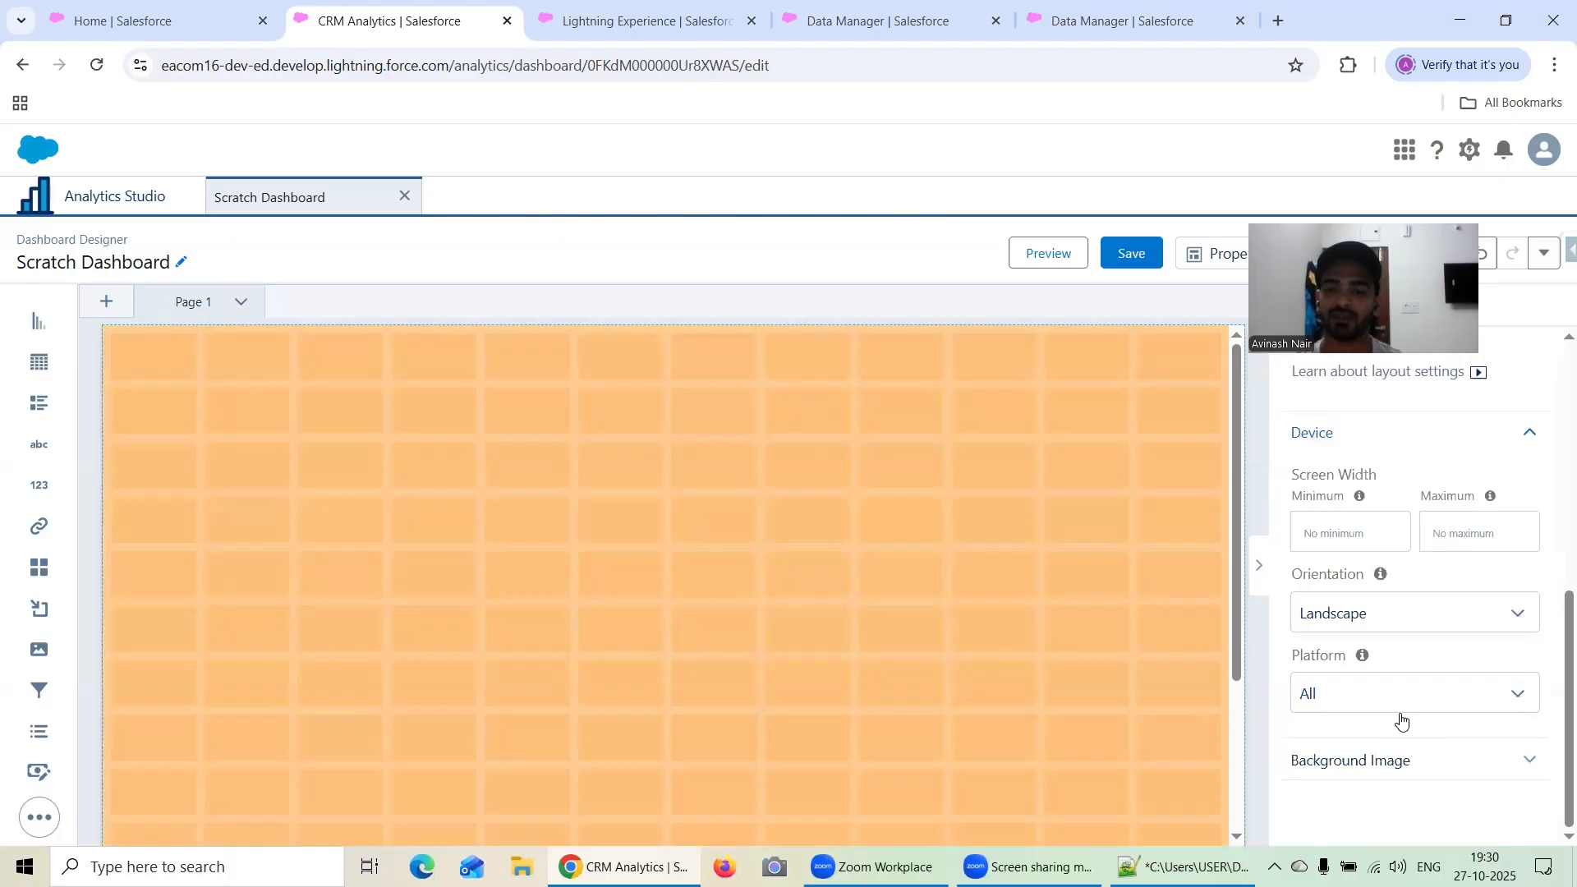
left_click(1408, 615)
left_click(1394, 667)
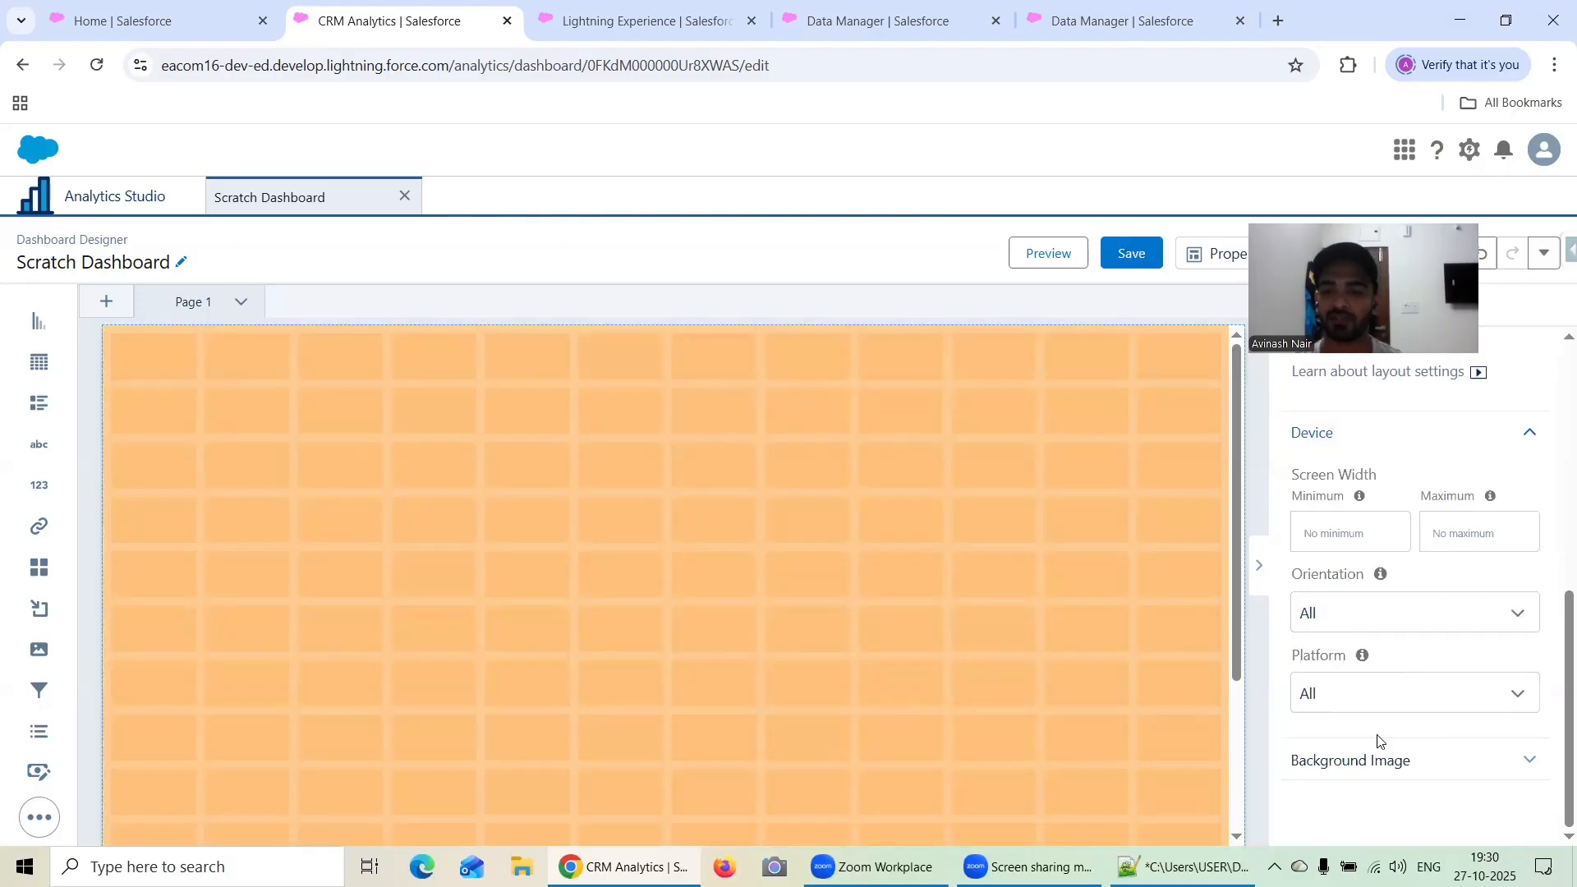
- Examine the layout's background image settings, including image upload, scale and alignment
left_click(1394, 762)
scroll(1472, 644, "down", 3)
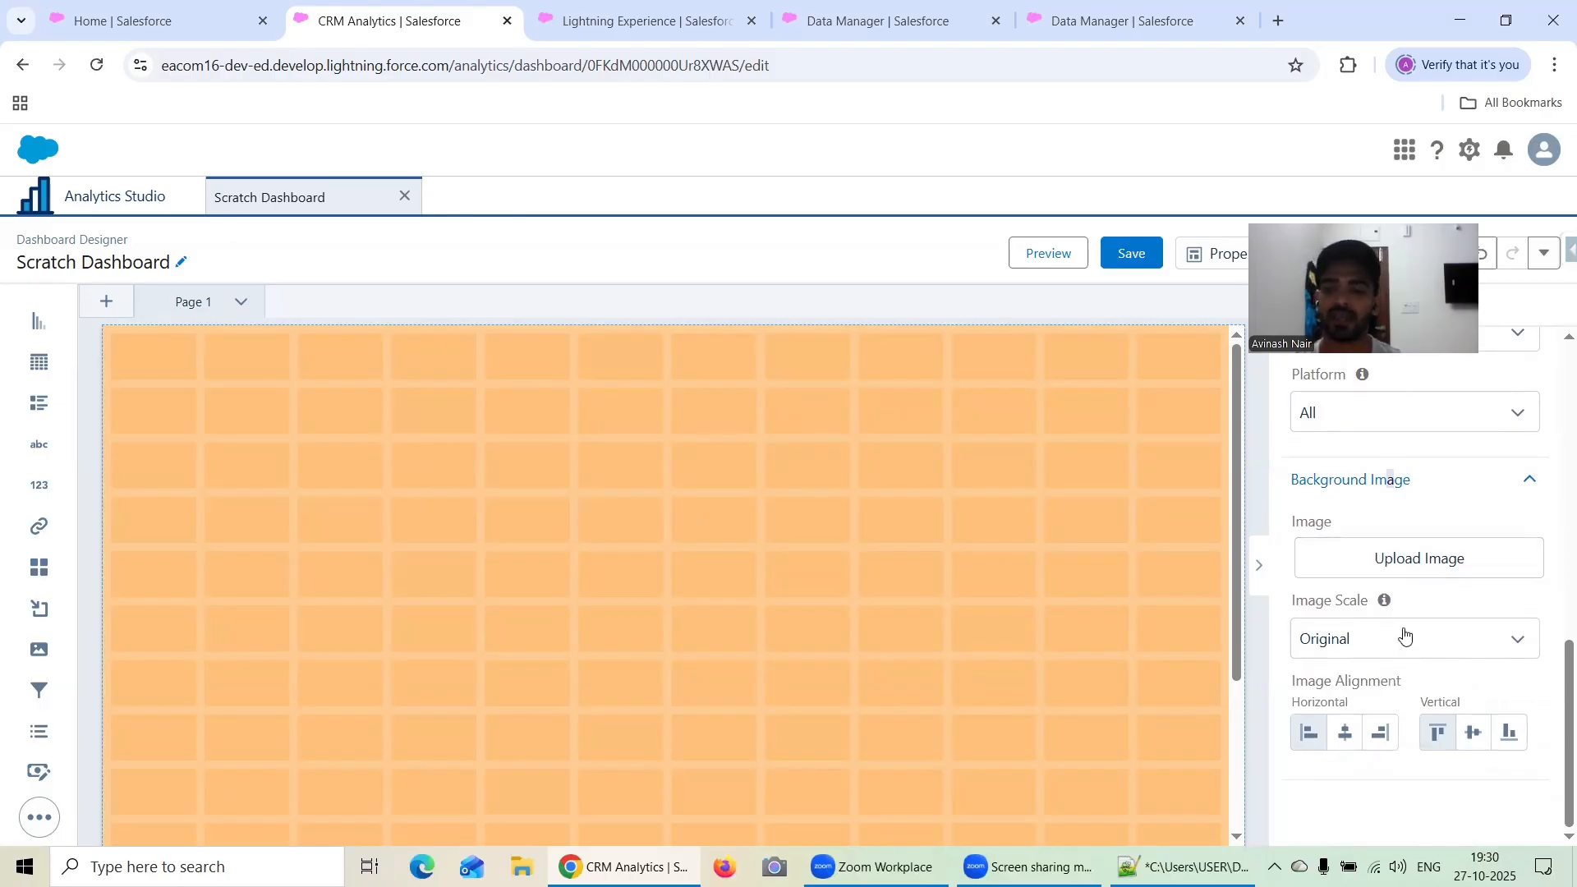
scroll(1380, 599, "up", 2)
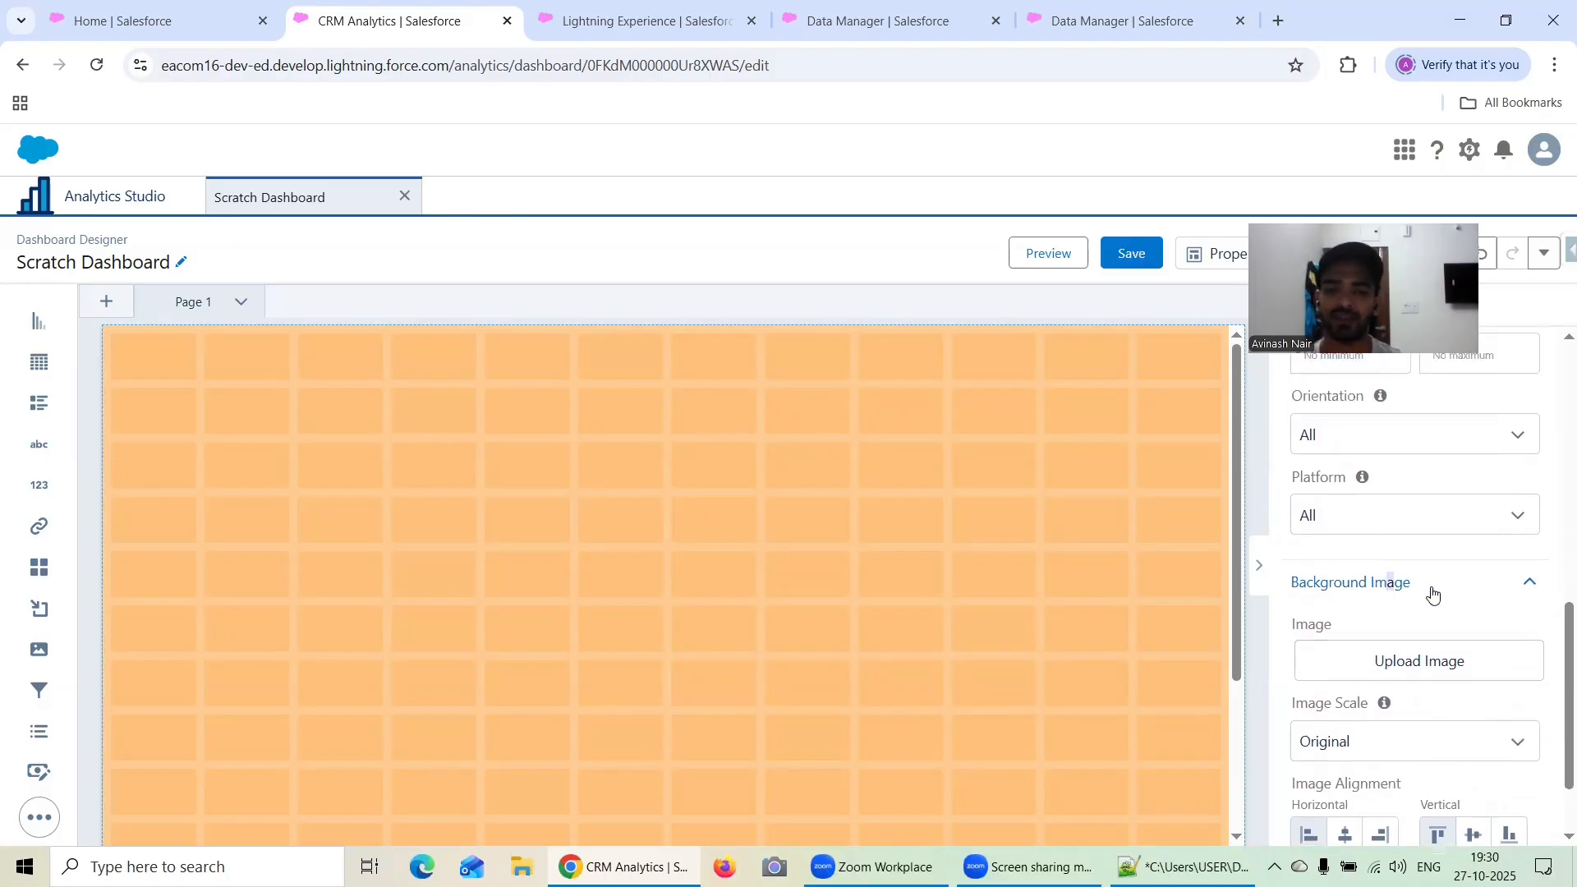
scroll(1432, 589, "up", 3)
scroll(1432, 589, "up", 5)
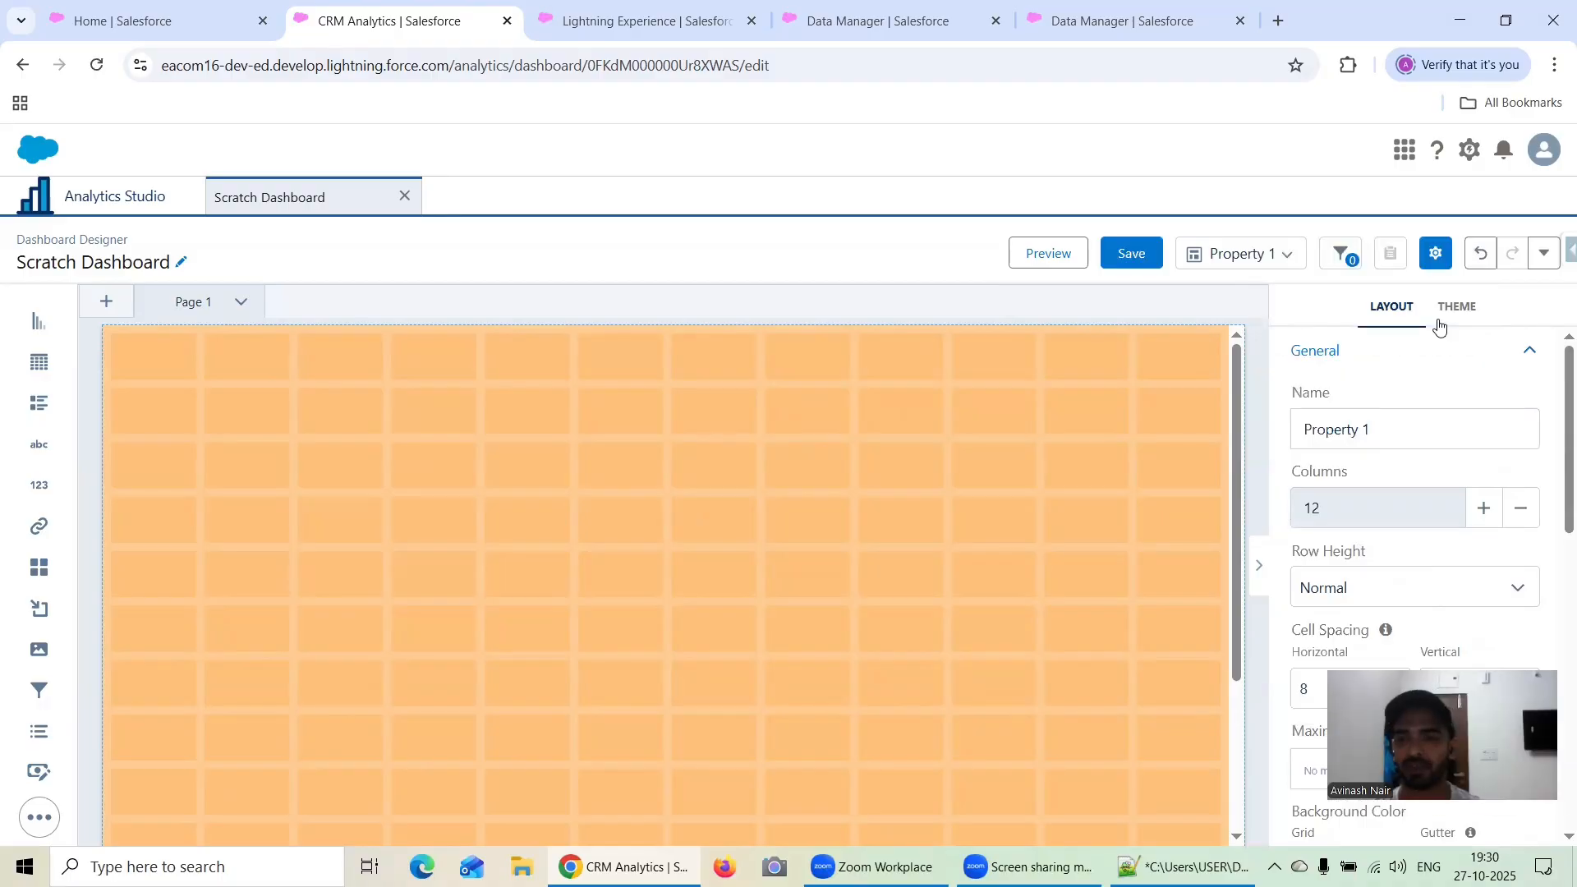
- Set the widget background color in the dashboard theme's widget style to dark purple
left_click(1439, 325)
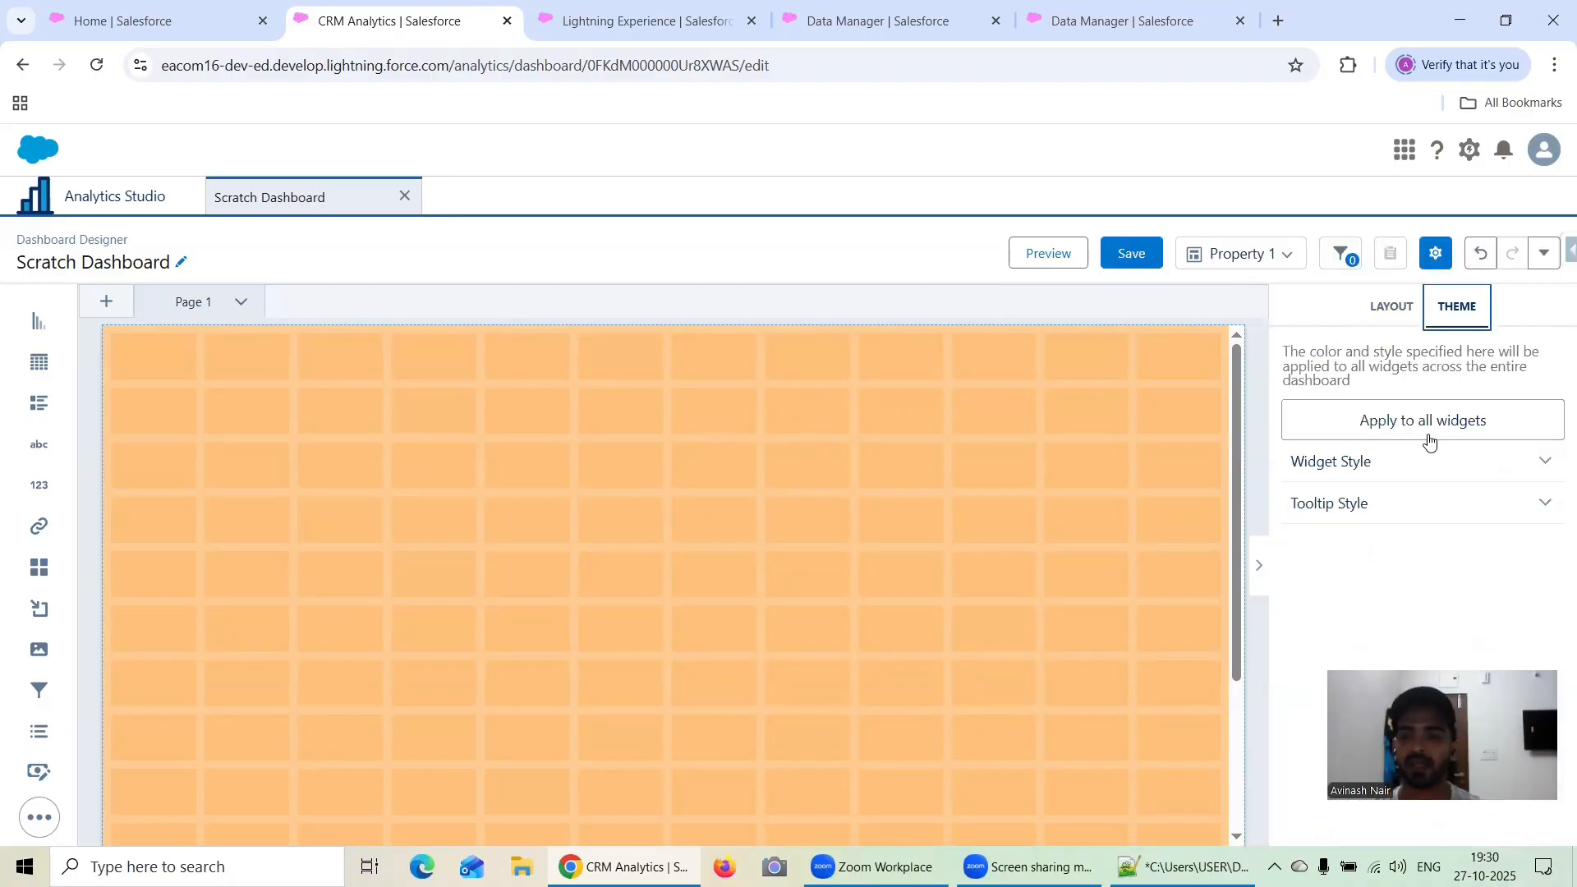
left_click(1391, 464)
scroll(1393, 444, "down", 2)
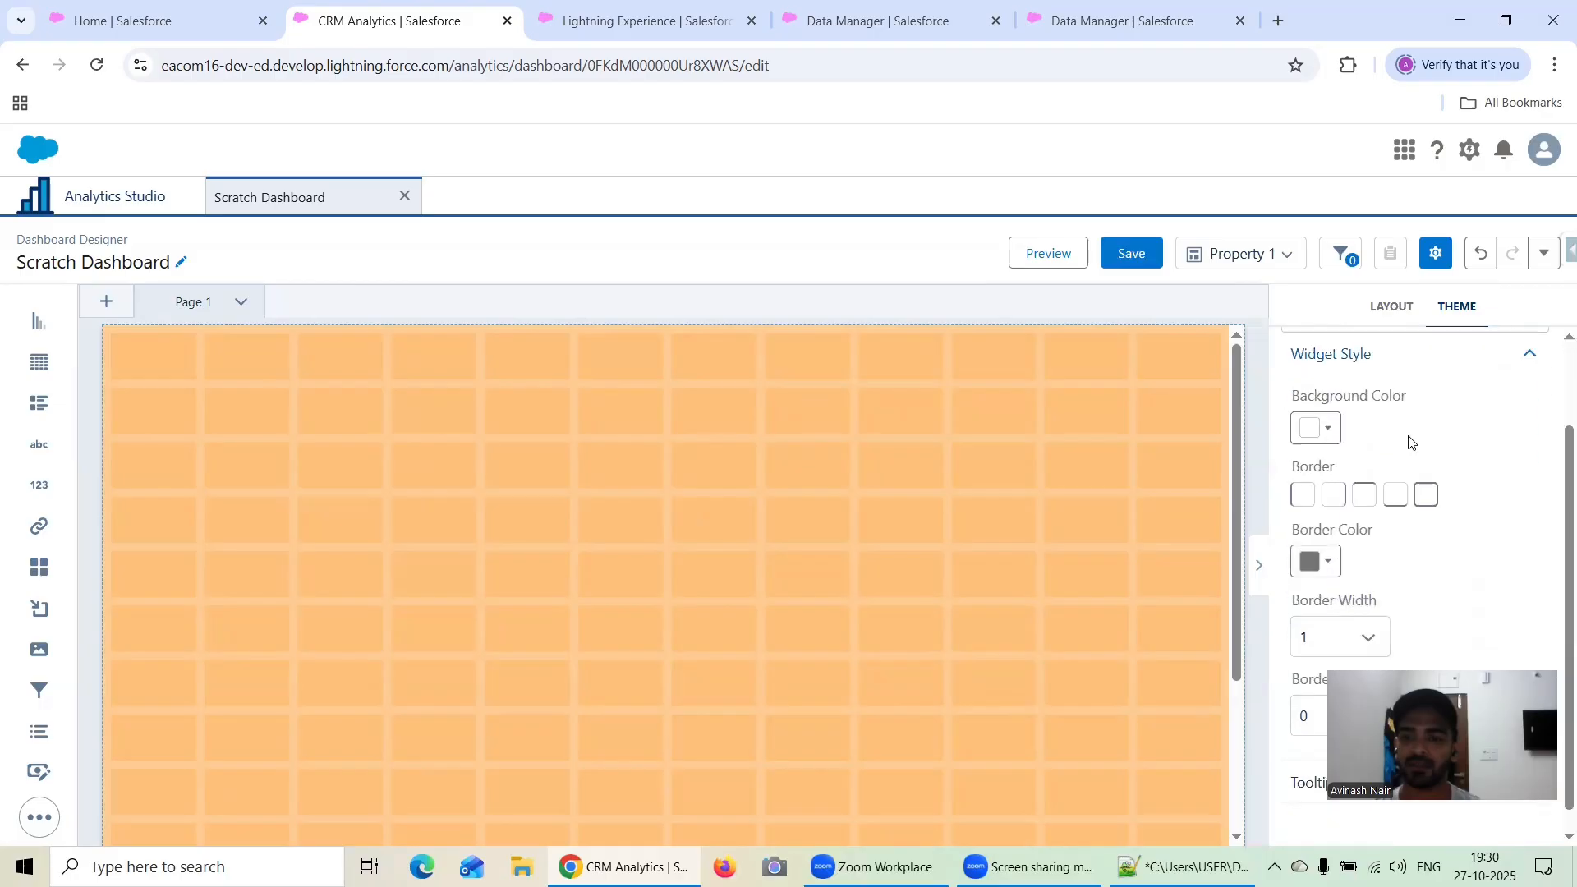
left_click(1329, 407)
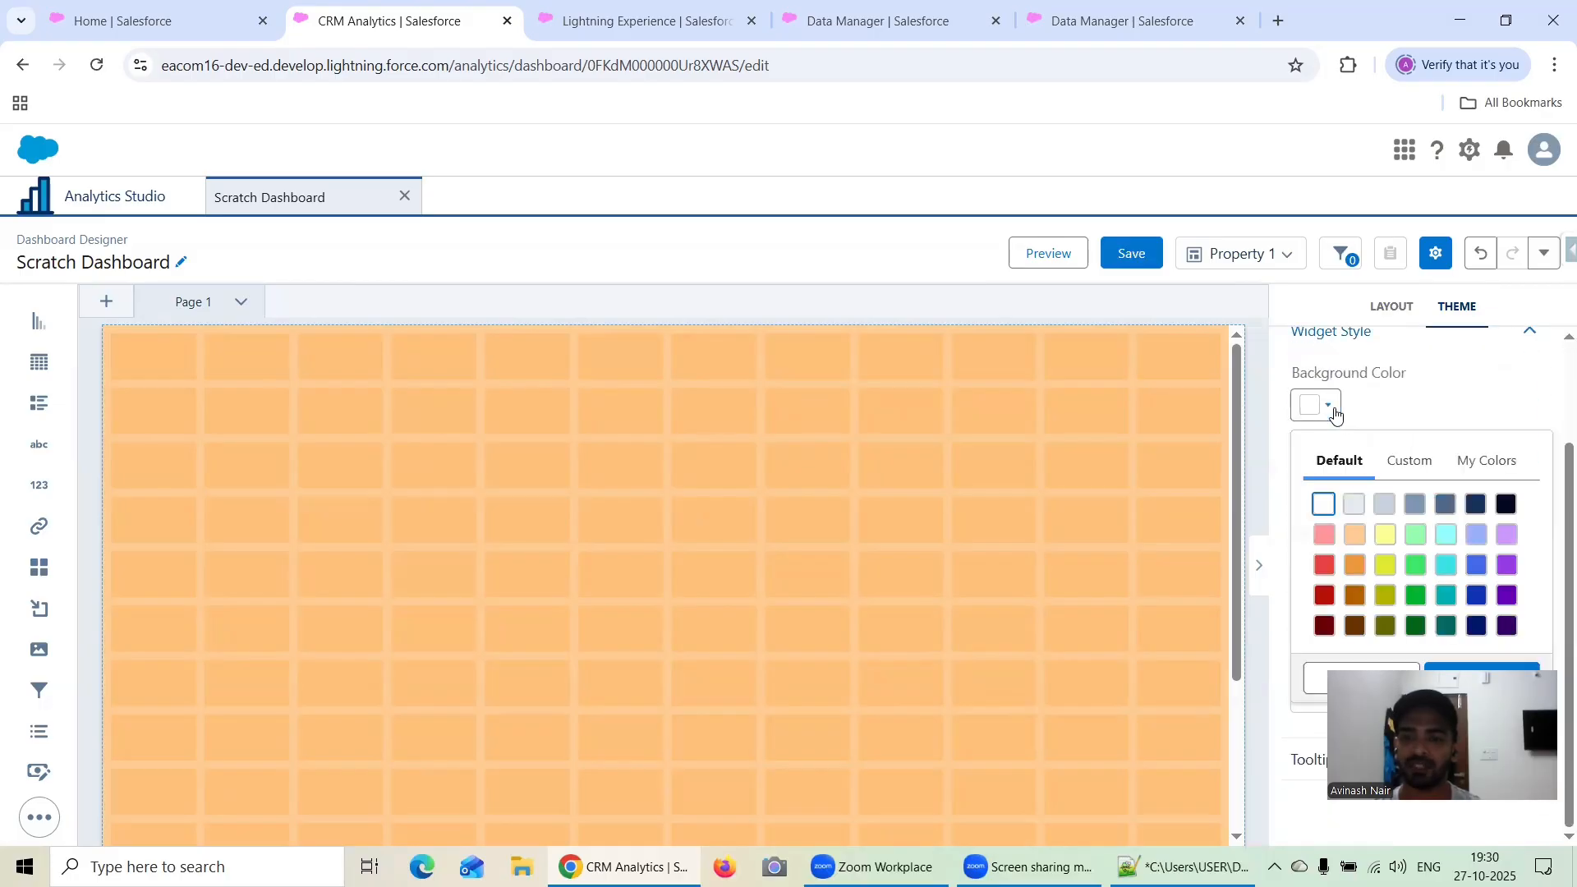
left_click(1506, 594)
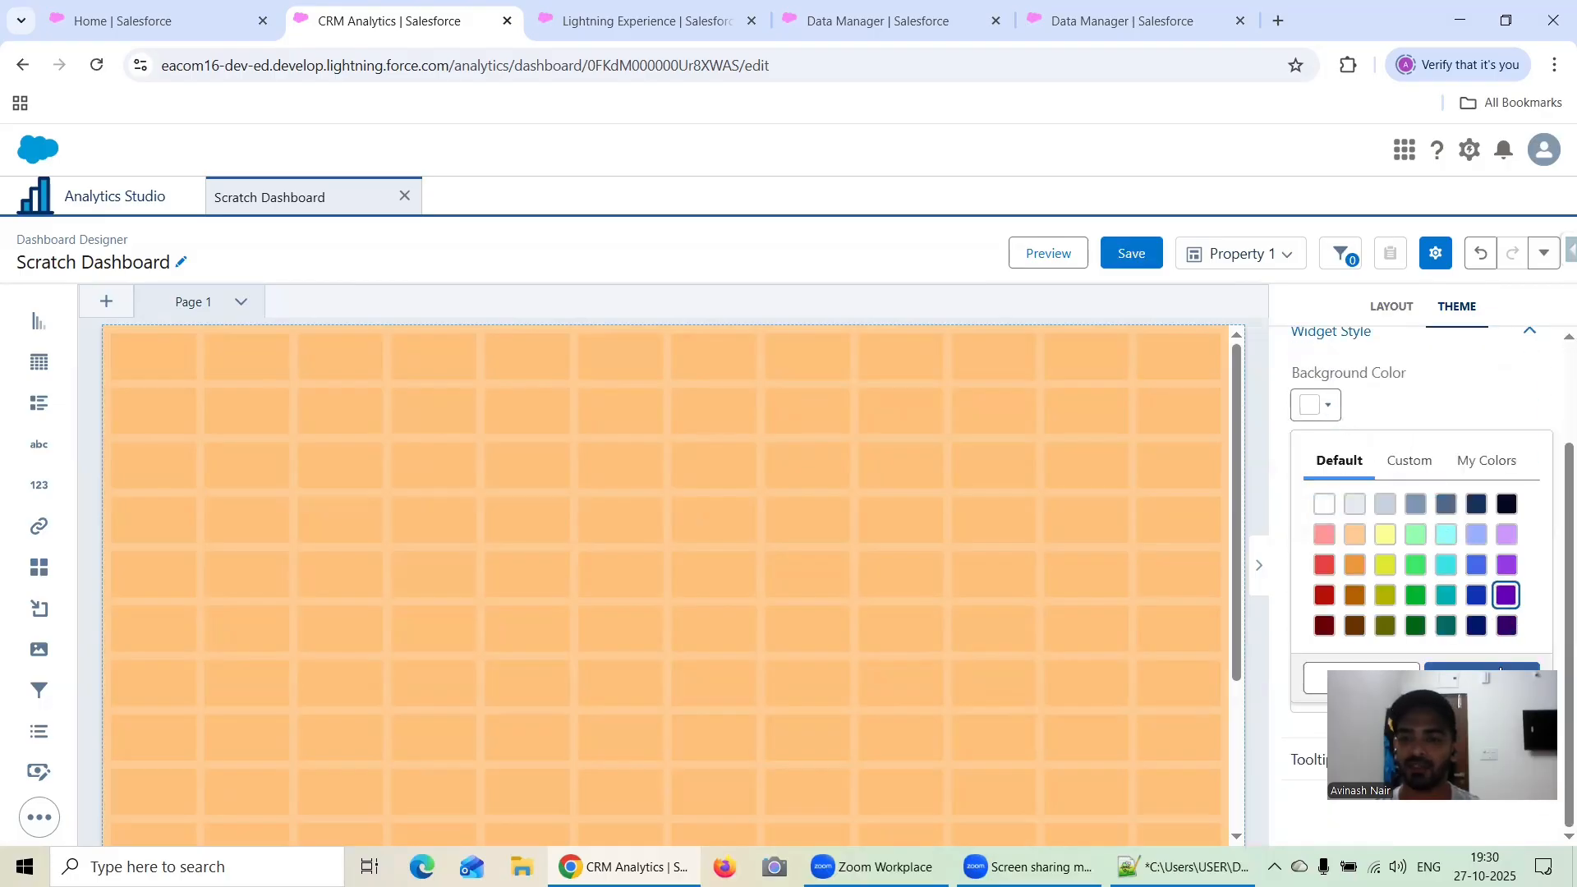
left_click(1500, 670)
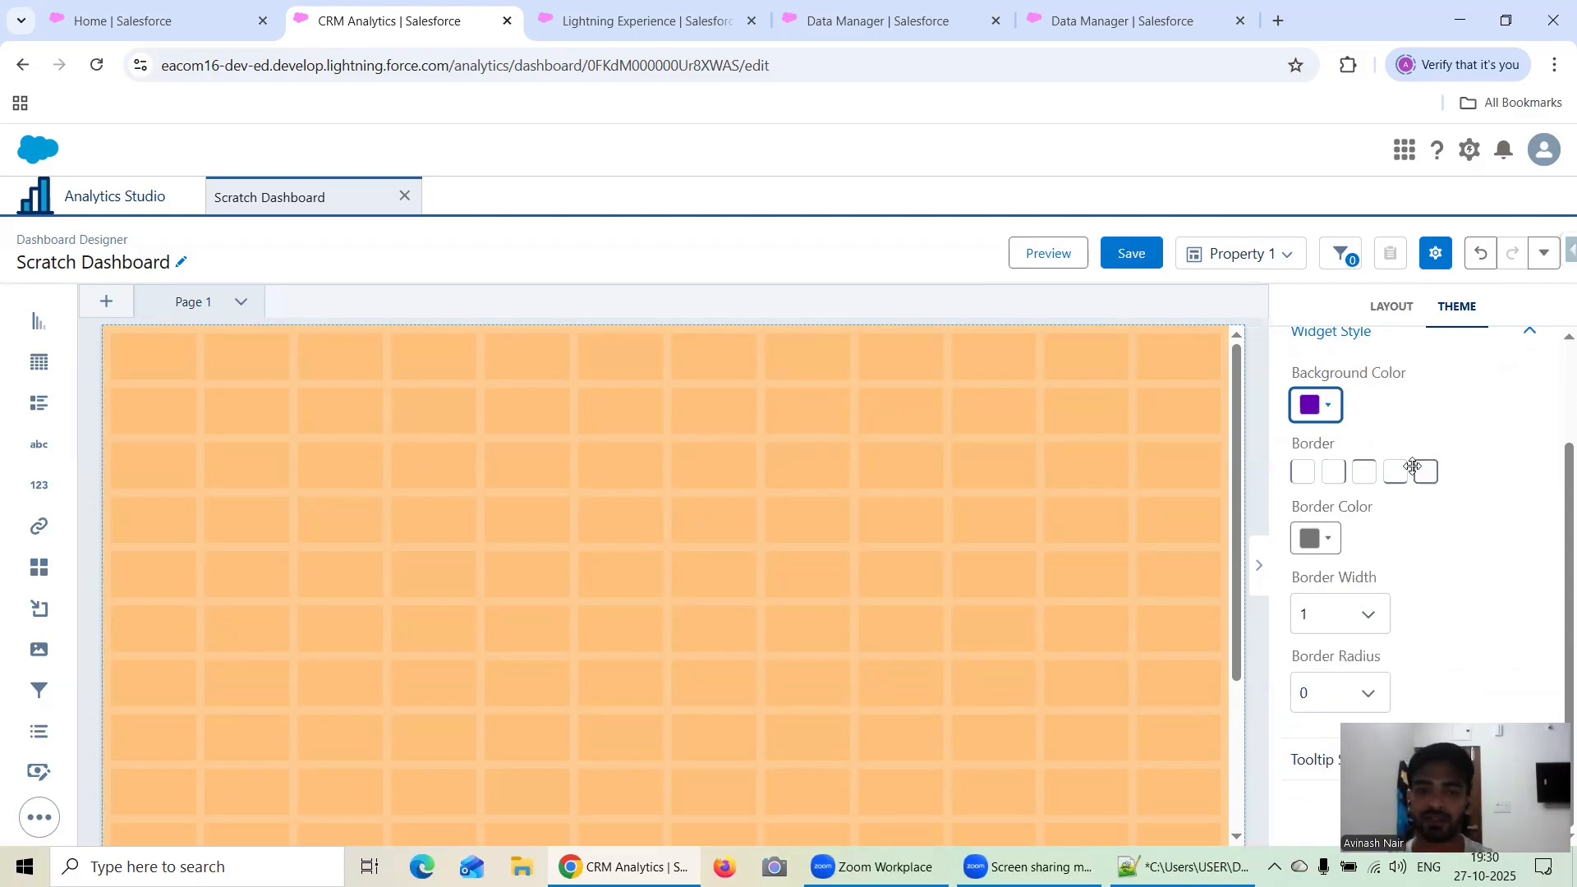
- Review the theme's widget style settings for border, border color, width and radius
scroll(874, 507, "down", 3)
scroll(874, 505, "up", 3)
scroll(1363, 415, "up", 2)
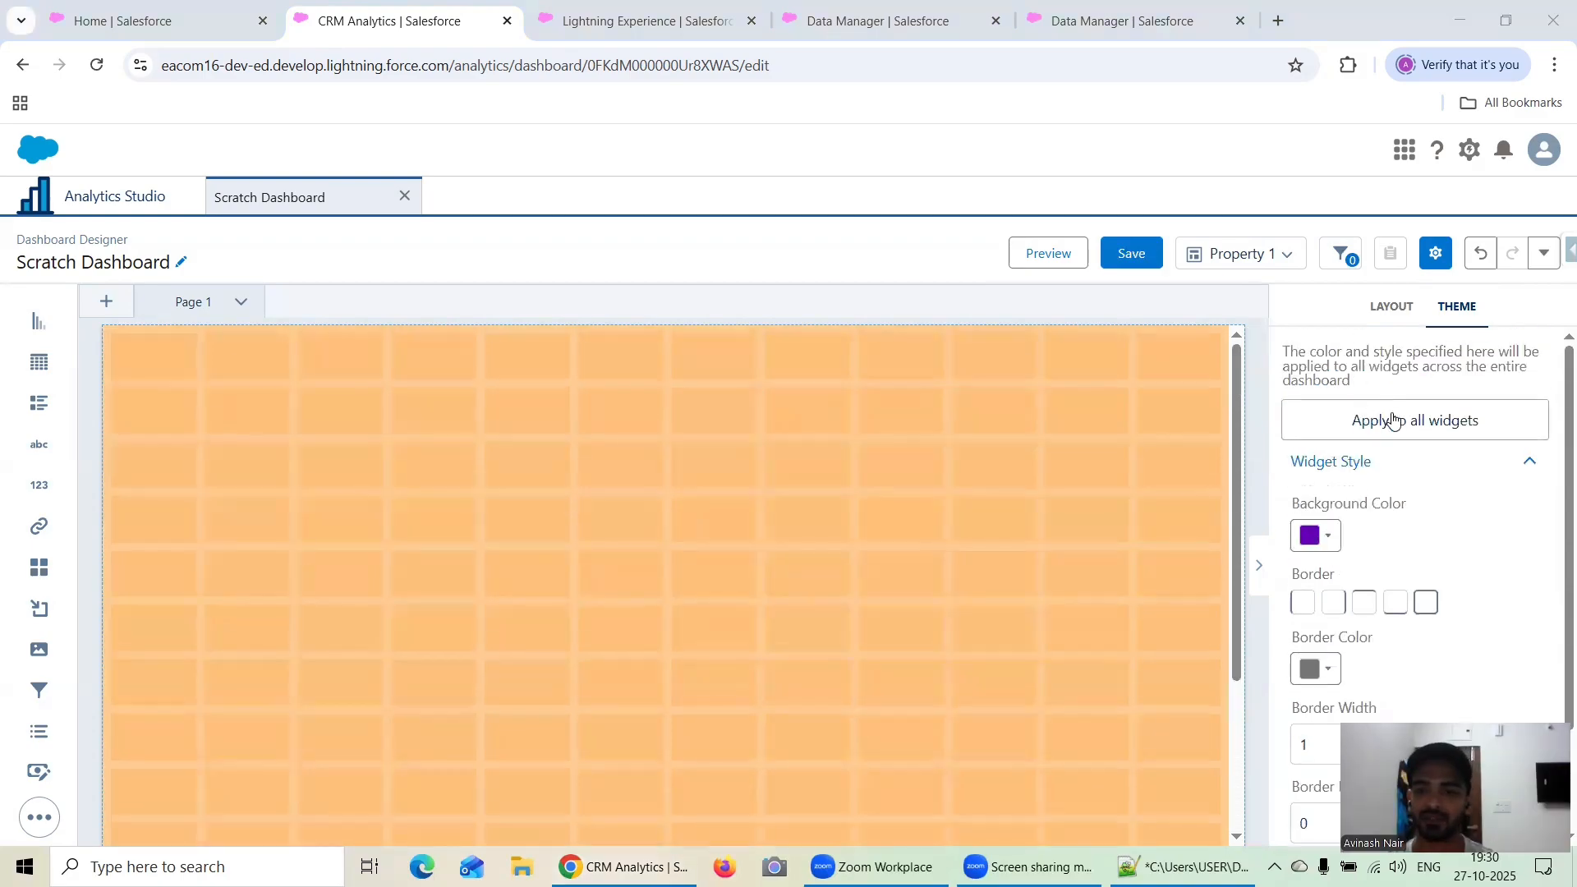
scroll(1394, 422, "down", 2)
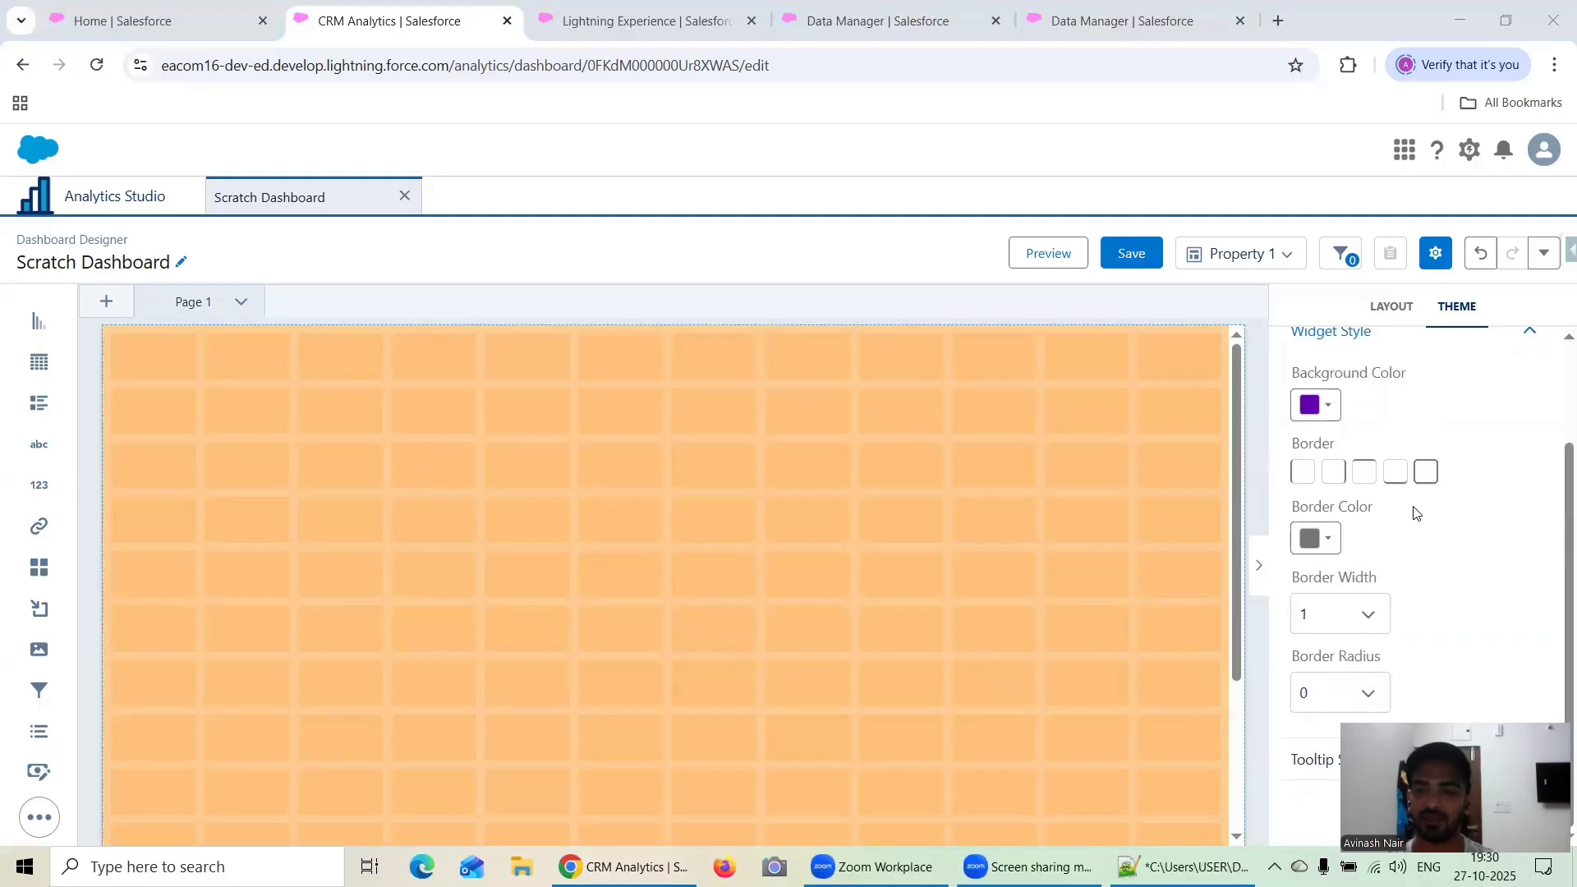
scroll(1383, 573, "up", 2)
scroll(1394, 530, "down", 2)
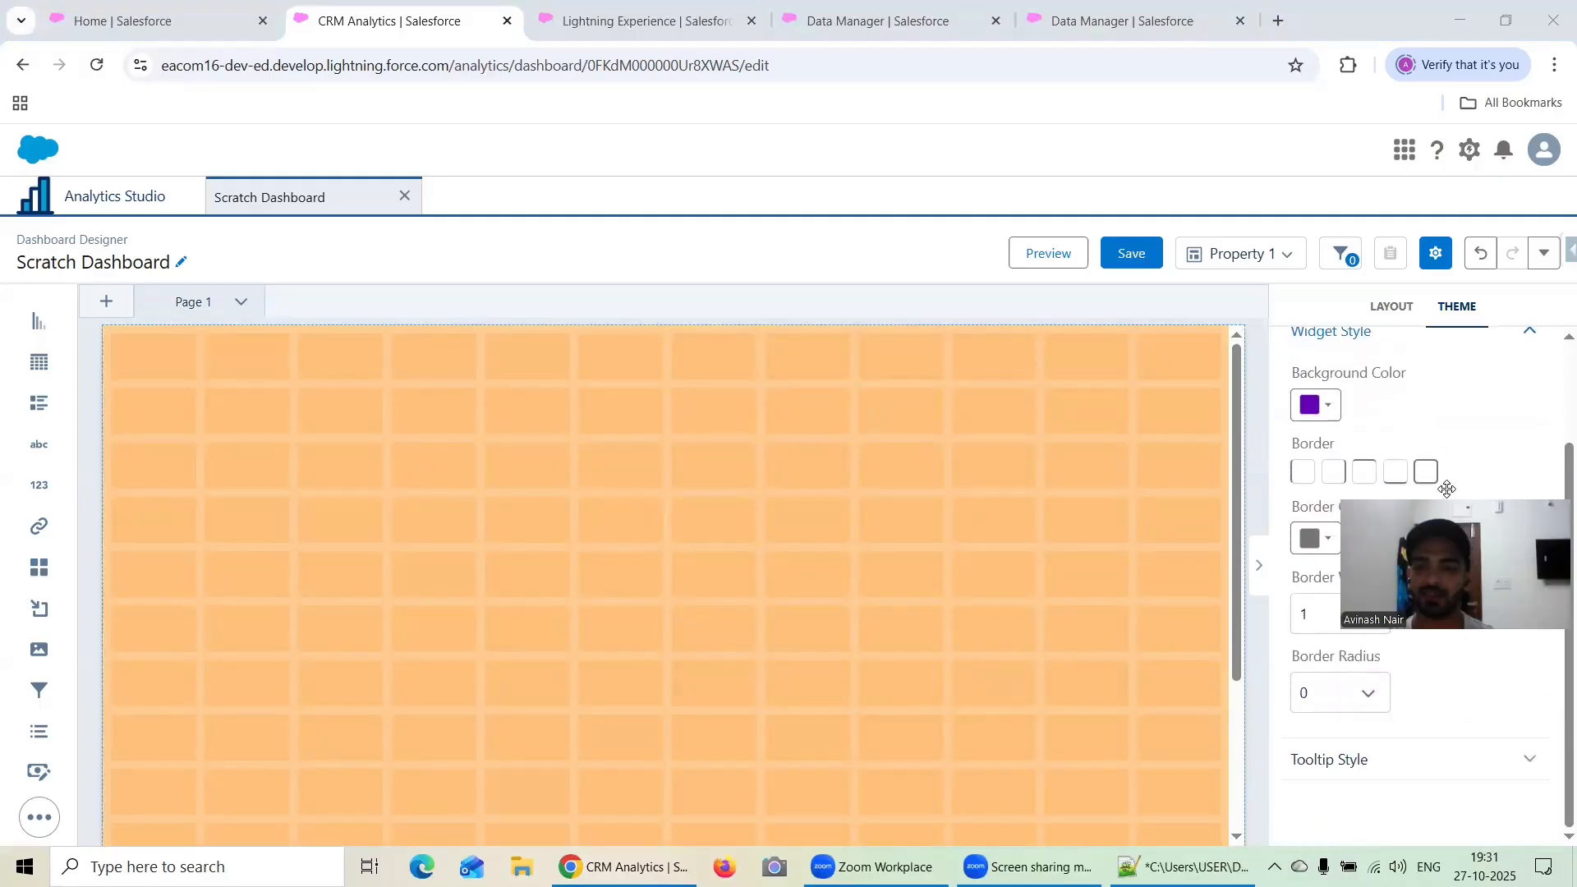
- Return to the layout settings and review the background image and general grid options
left_click(1391, 306)
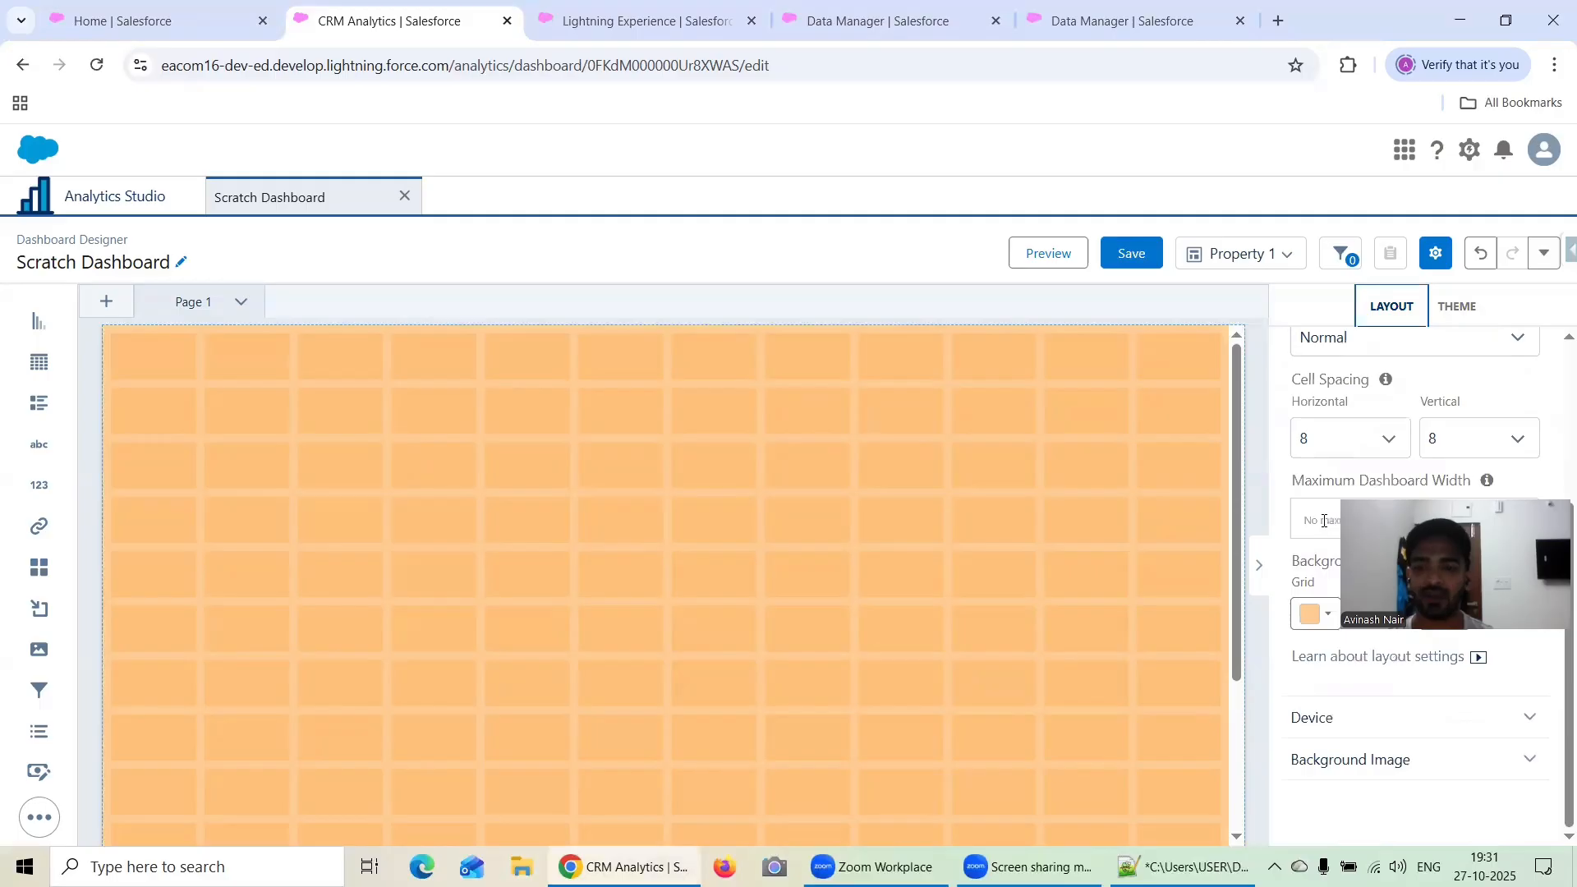
left_click(1376, 777)
scroll(1380, 690, "down", 3)
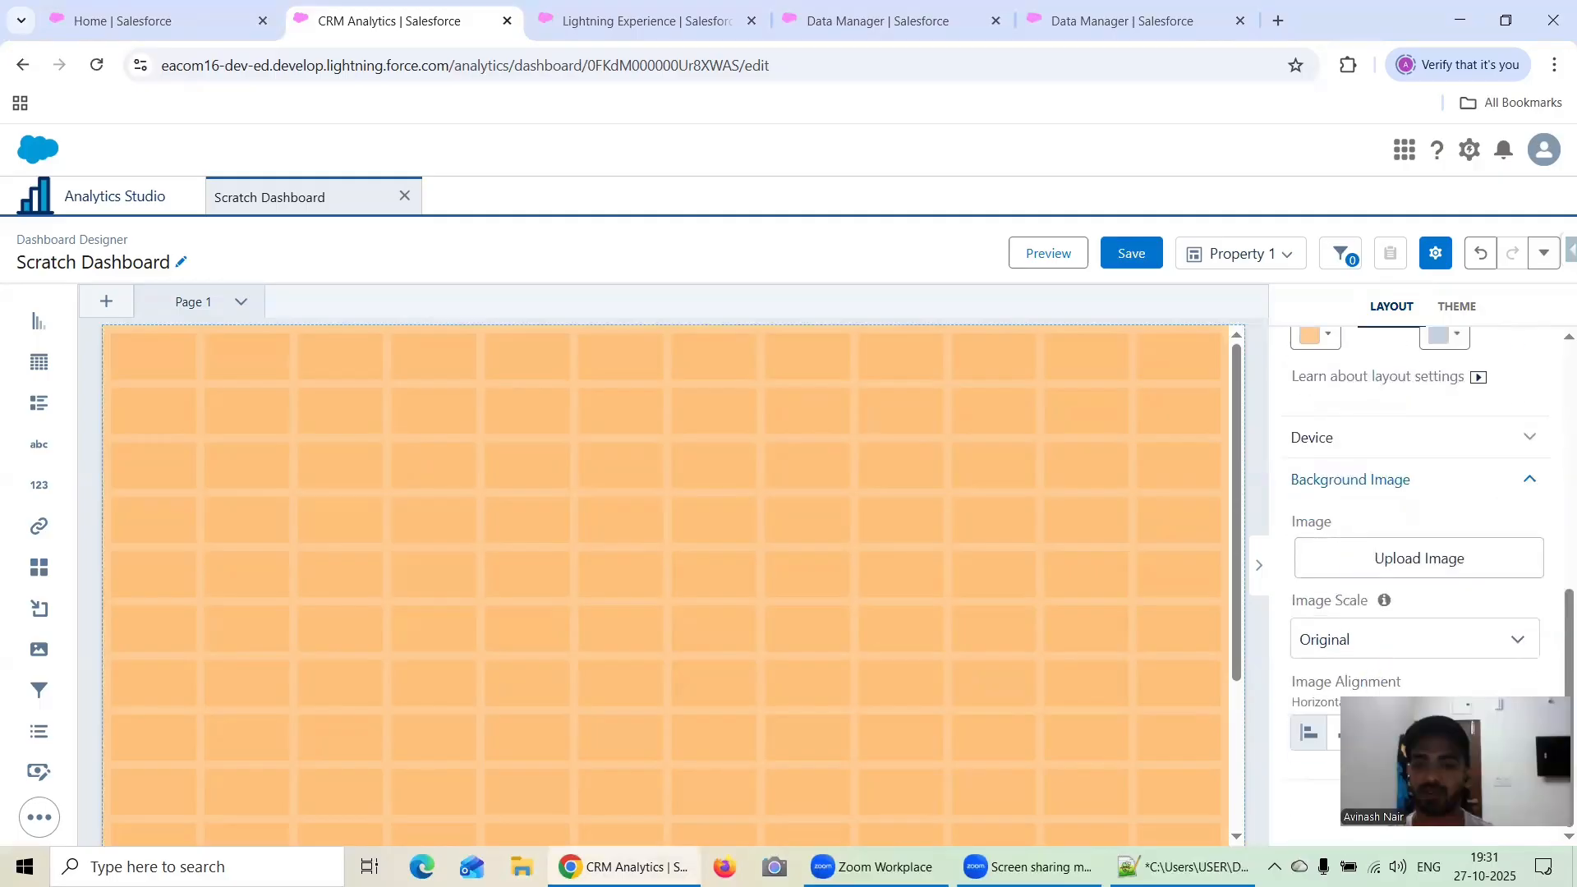
scroll(1375, 604, "up", 4)
scroll(1375, 600, "up", 5)
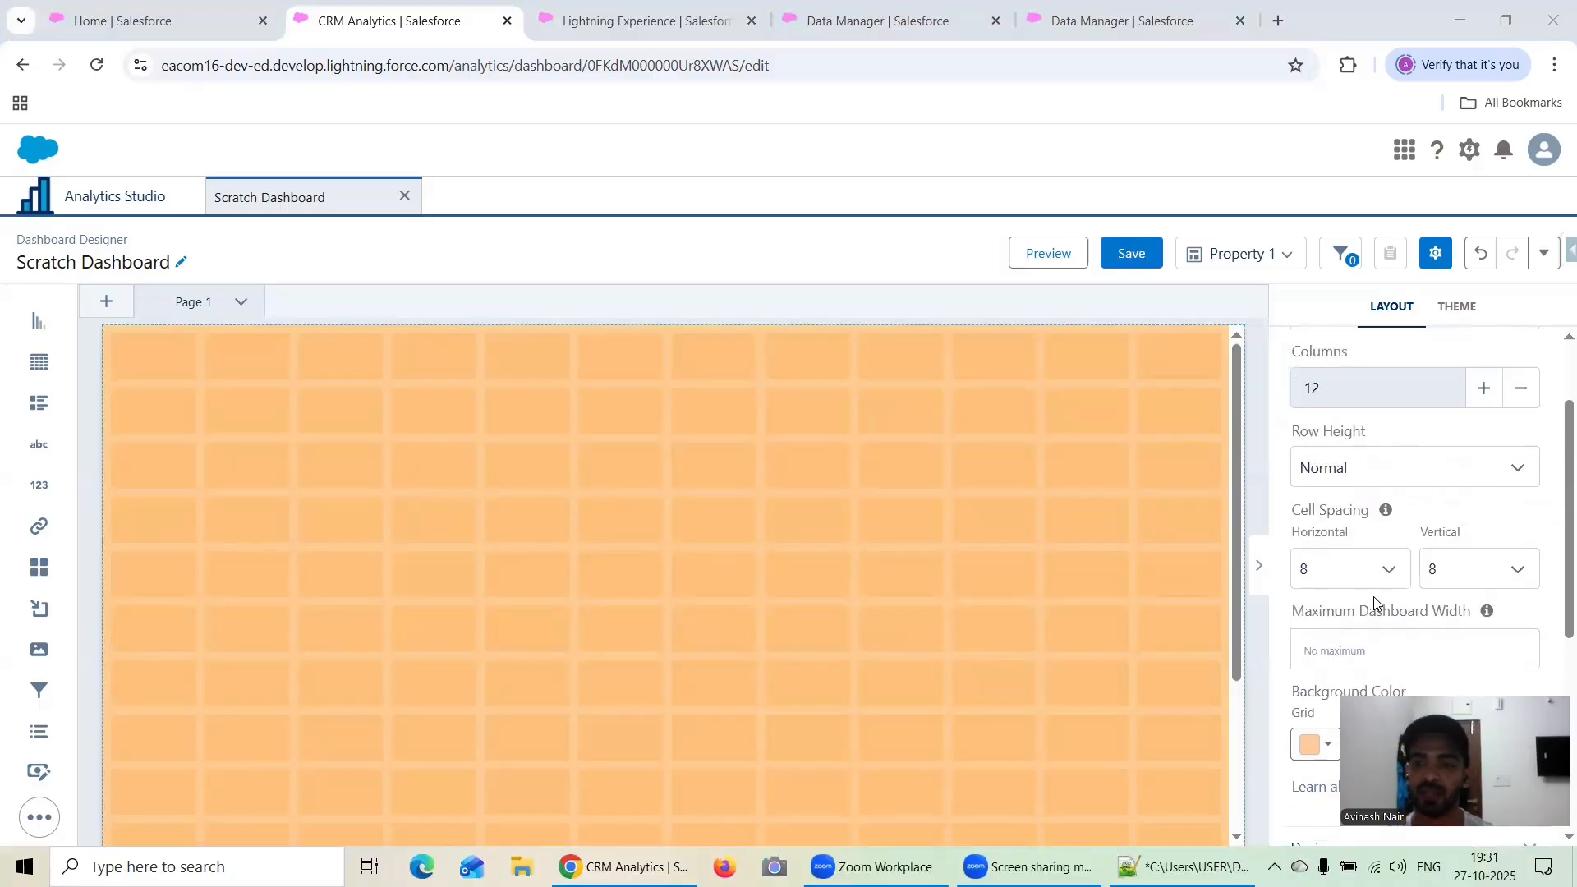
- Review the layout's column and row height options, including Normal and Fine, and the dashboard theme sections
scroll(1404, 540, "down", 1)
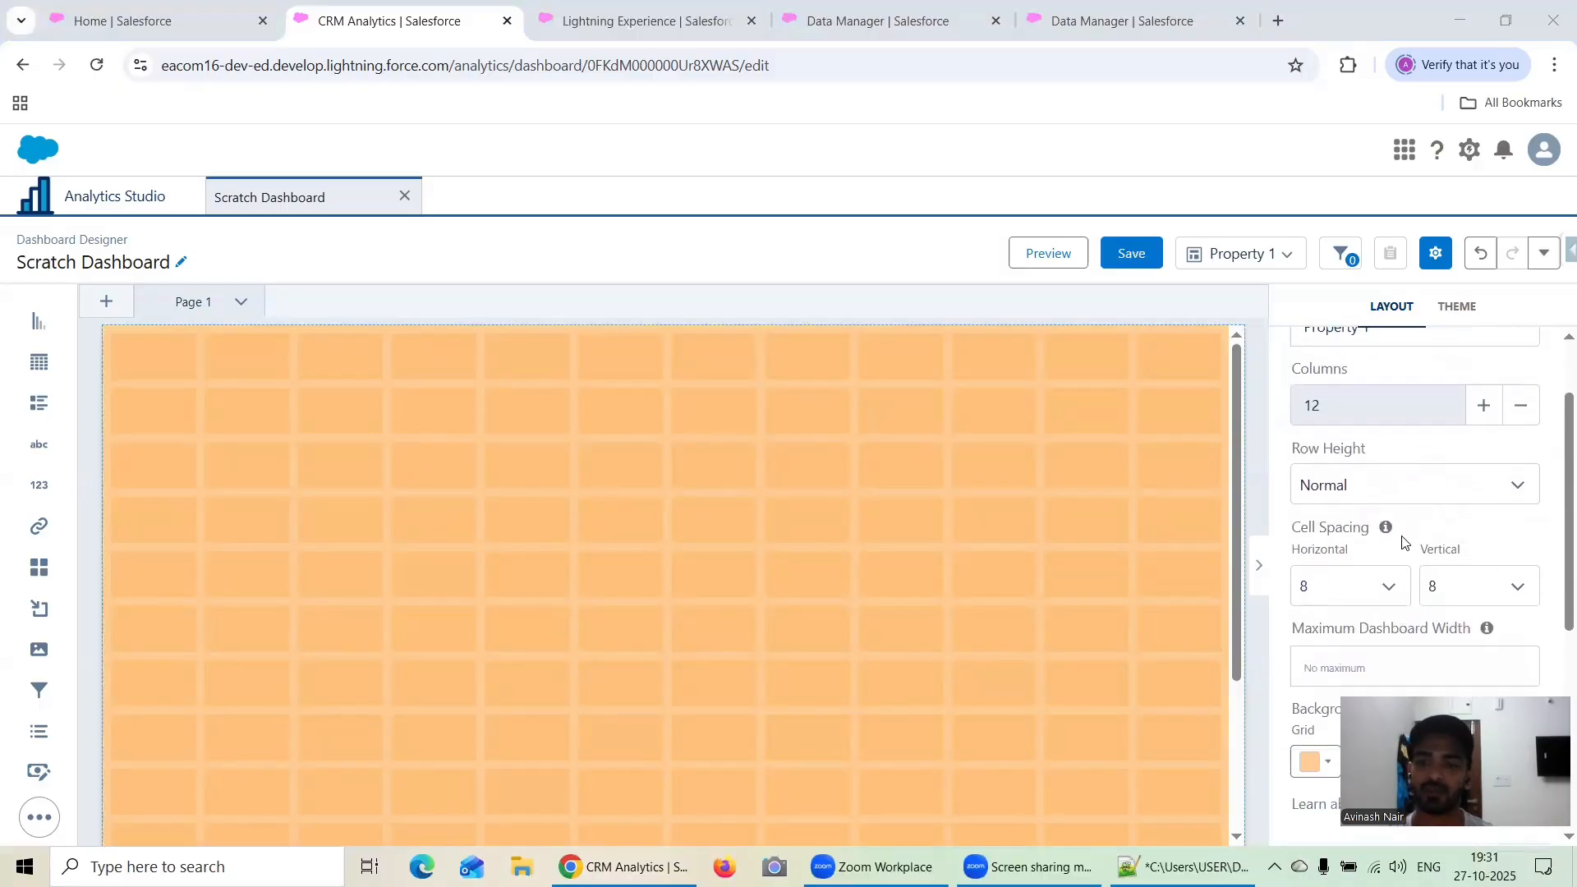
left_click(1362, 498)
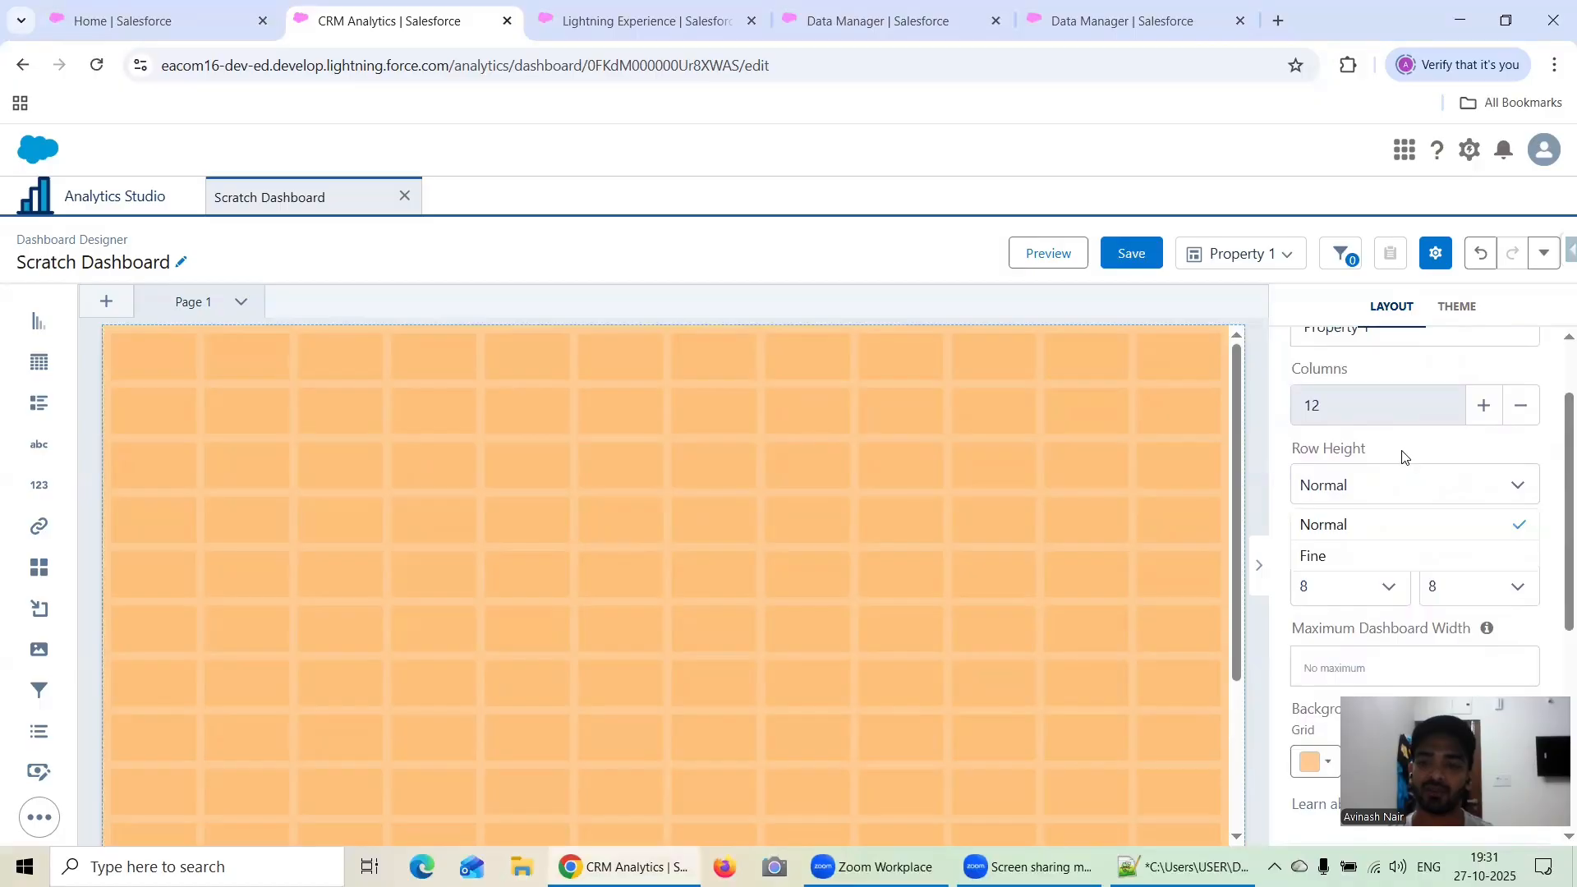
left_click(1137, 442)
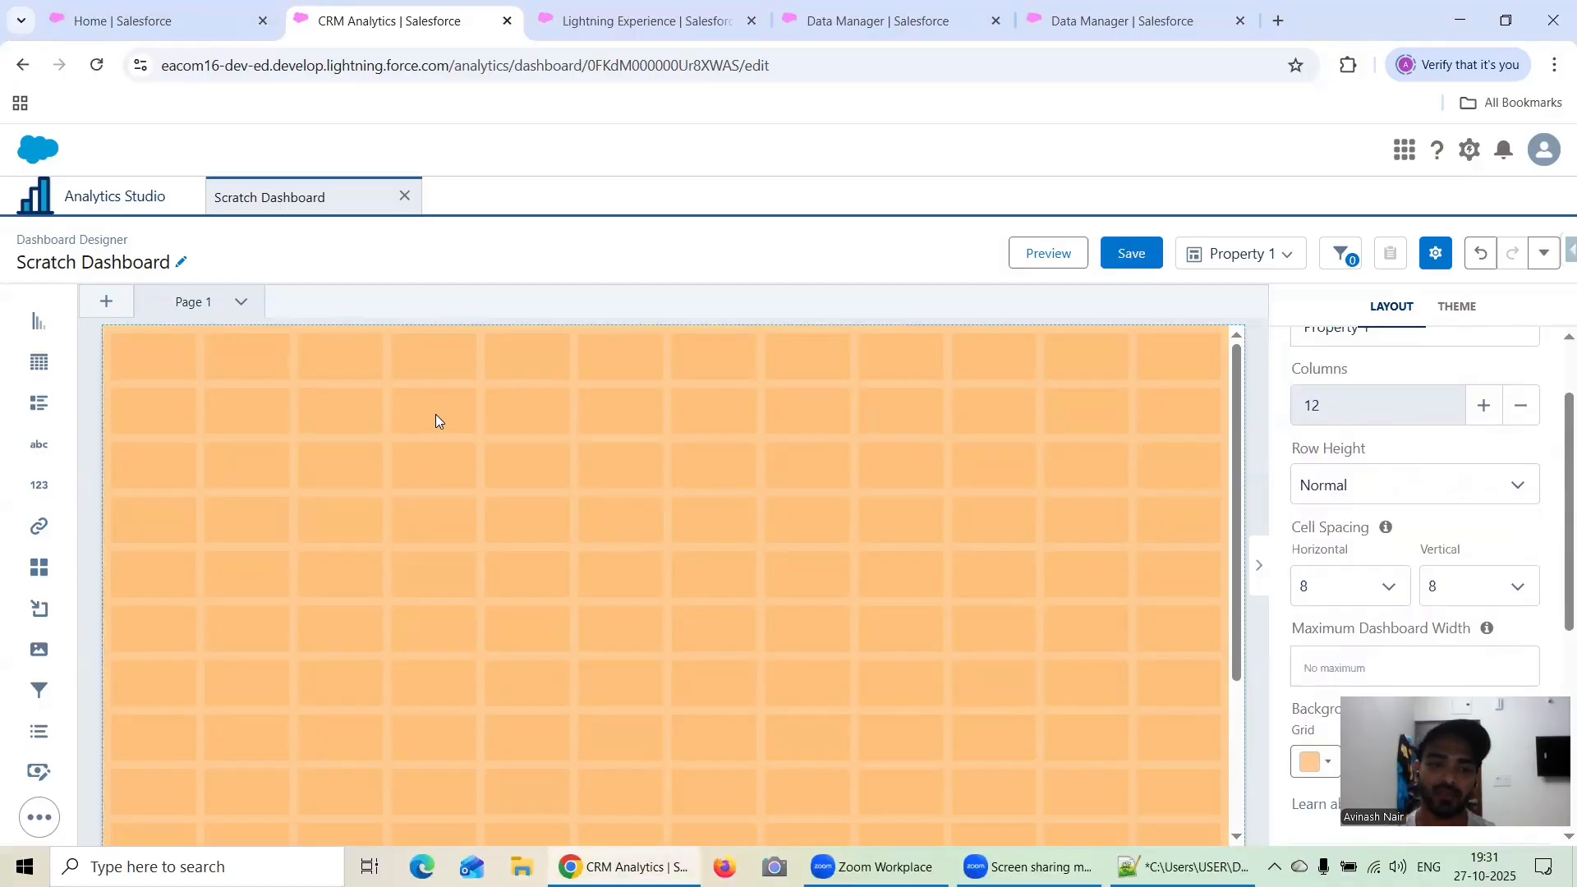
scroll(1346, 475, "up", 1)
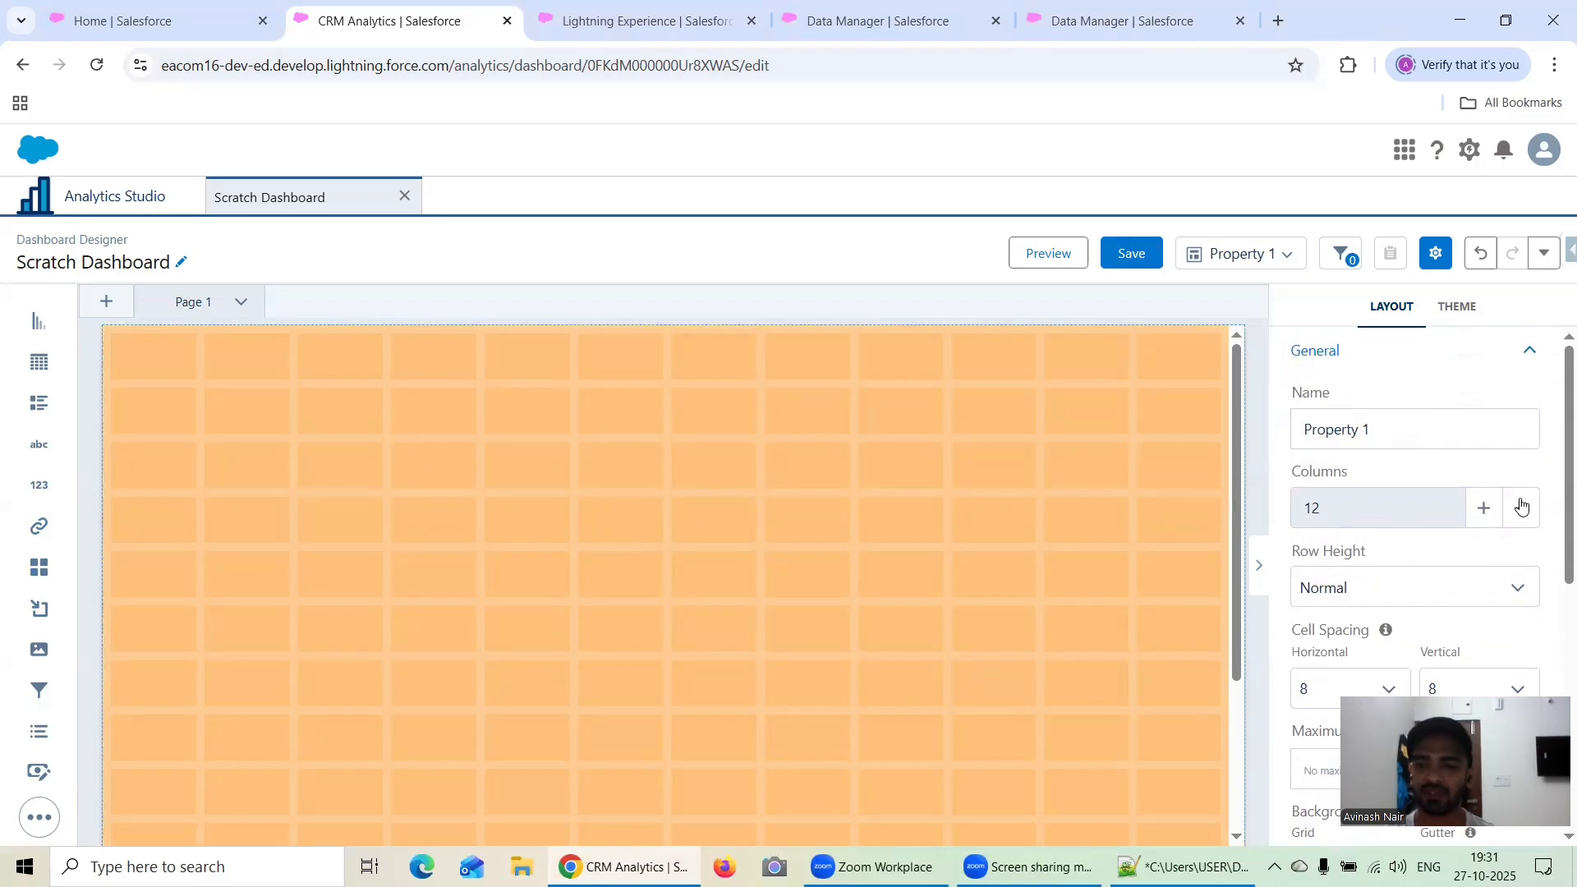
scroll(1366, 503, "down", 1)
left_click(1360, 497)
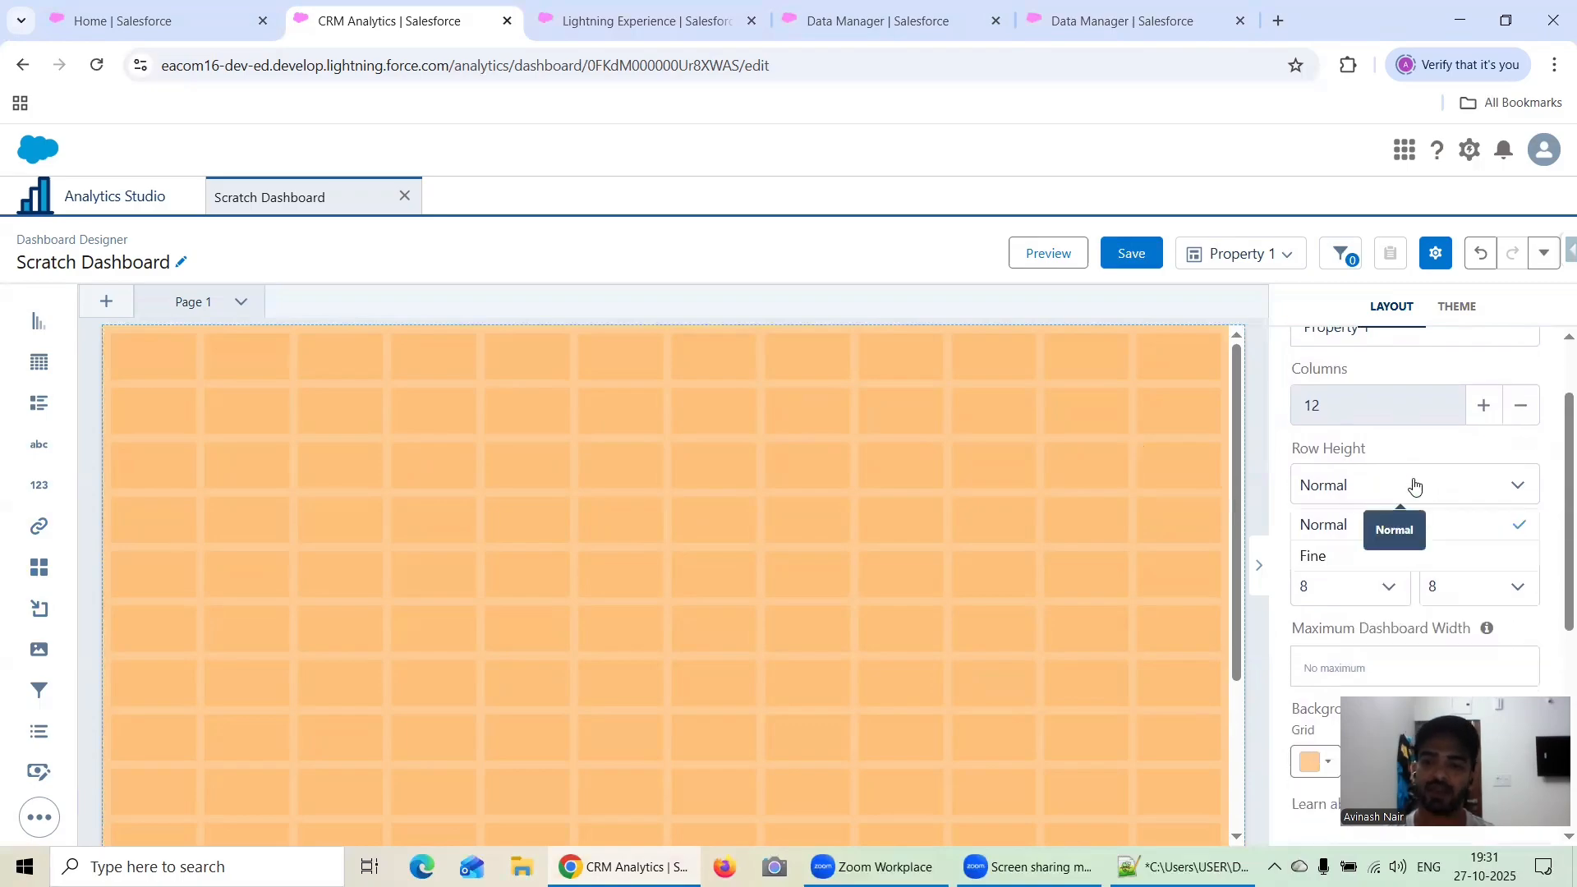
left_click(1437, 437)
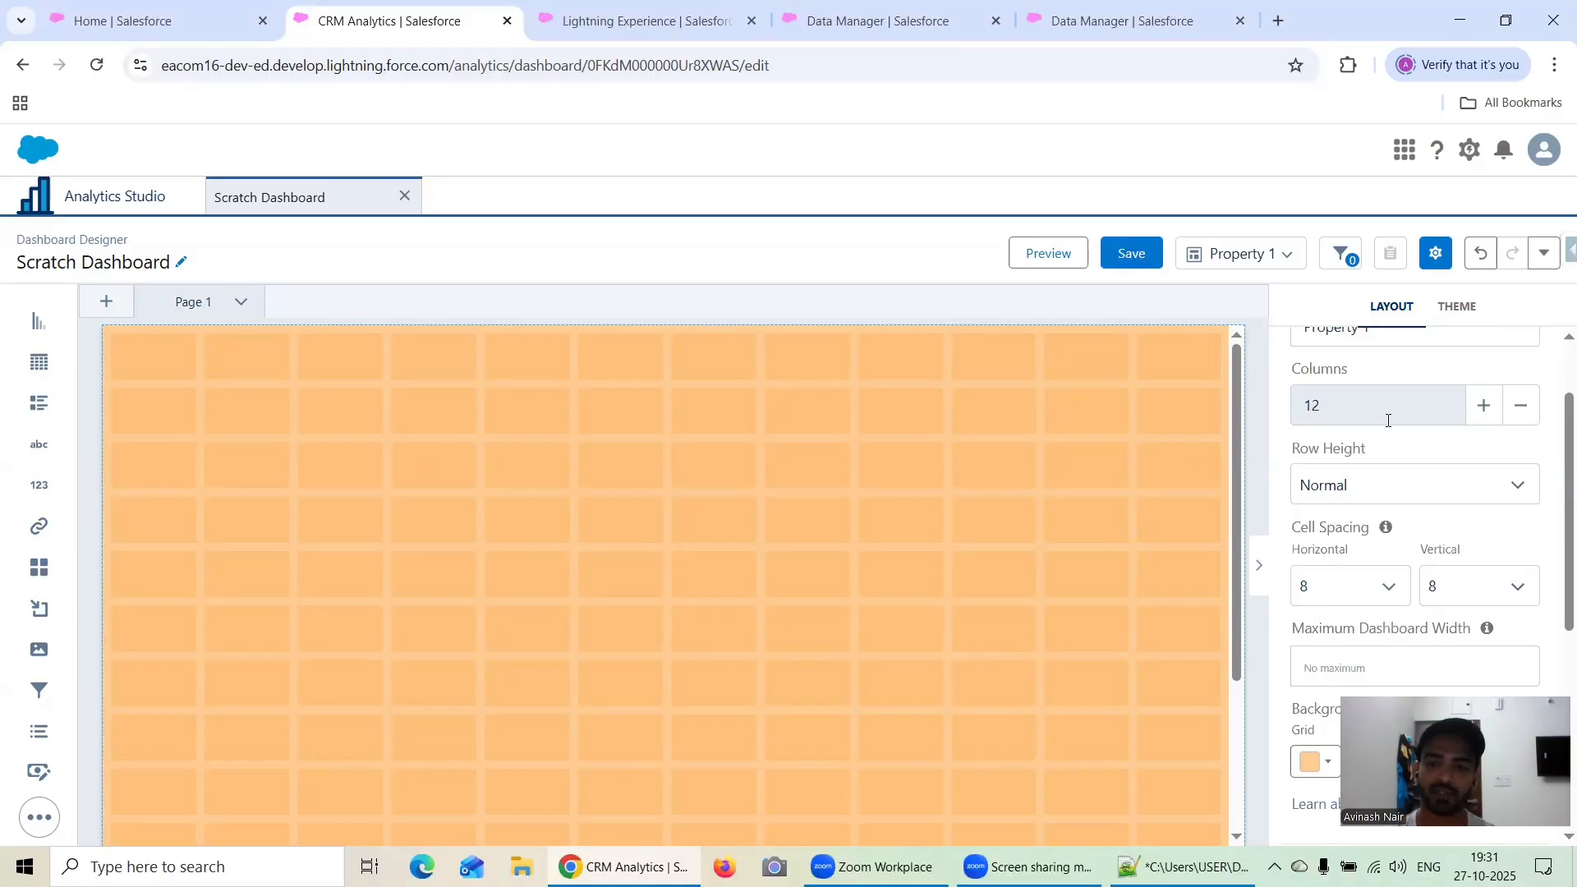
left_click(1456, 312)
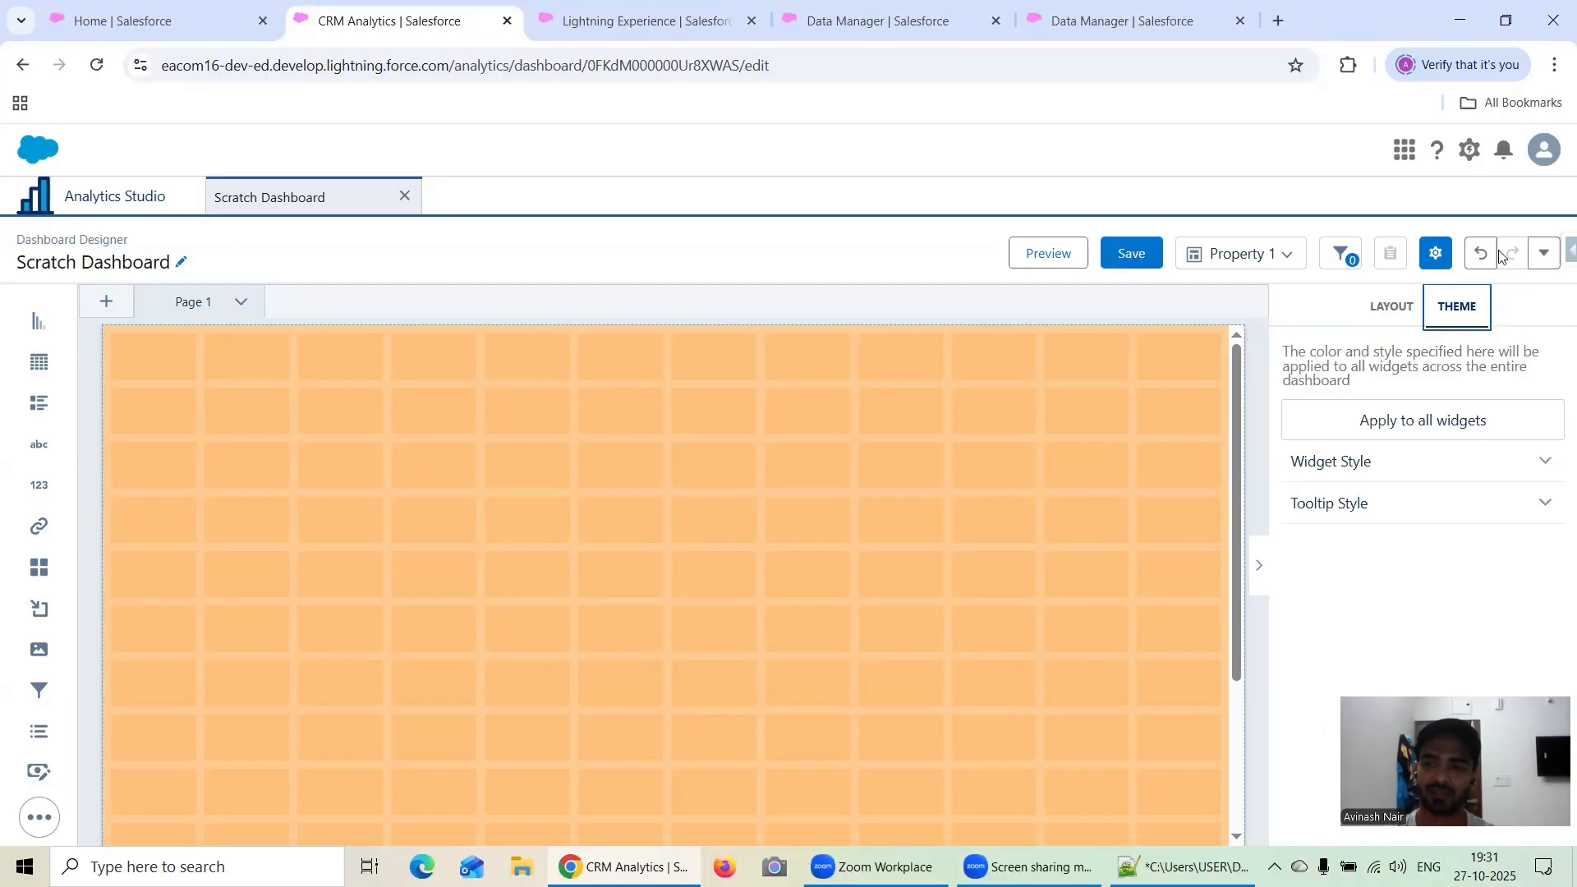
- Examine the dashboard properties for mobile availability and time zone, and the designer's additional dashboard actions
left_click(1545, 253)
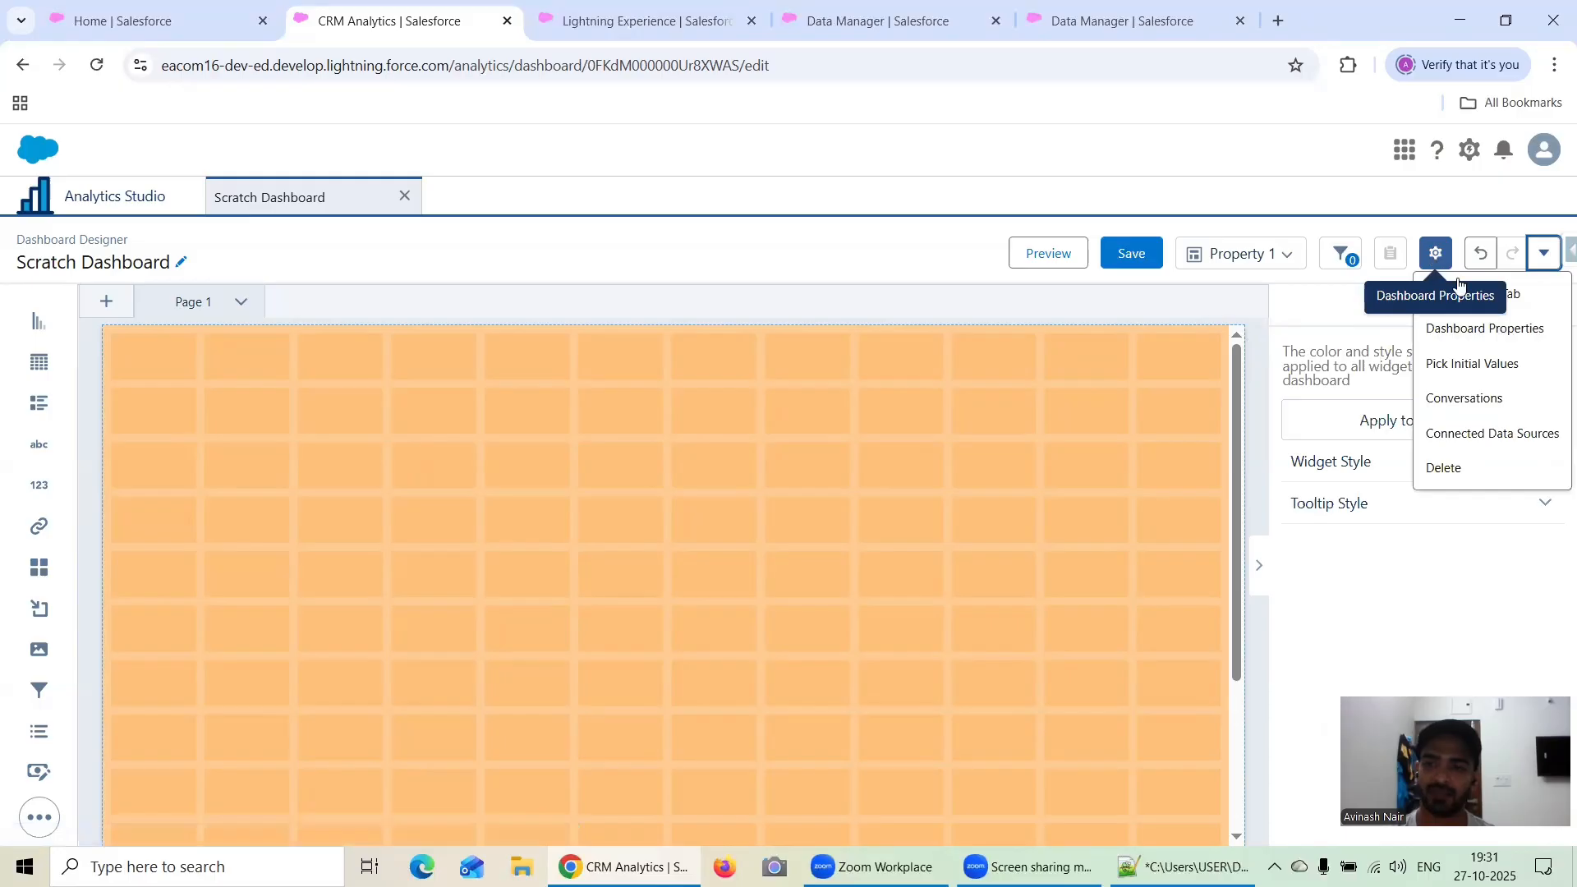
left_click(1474, 330)
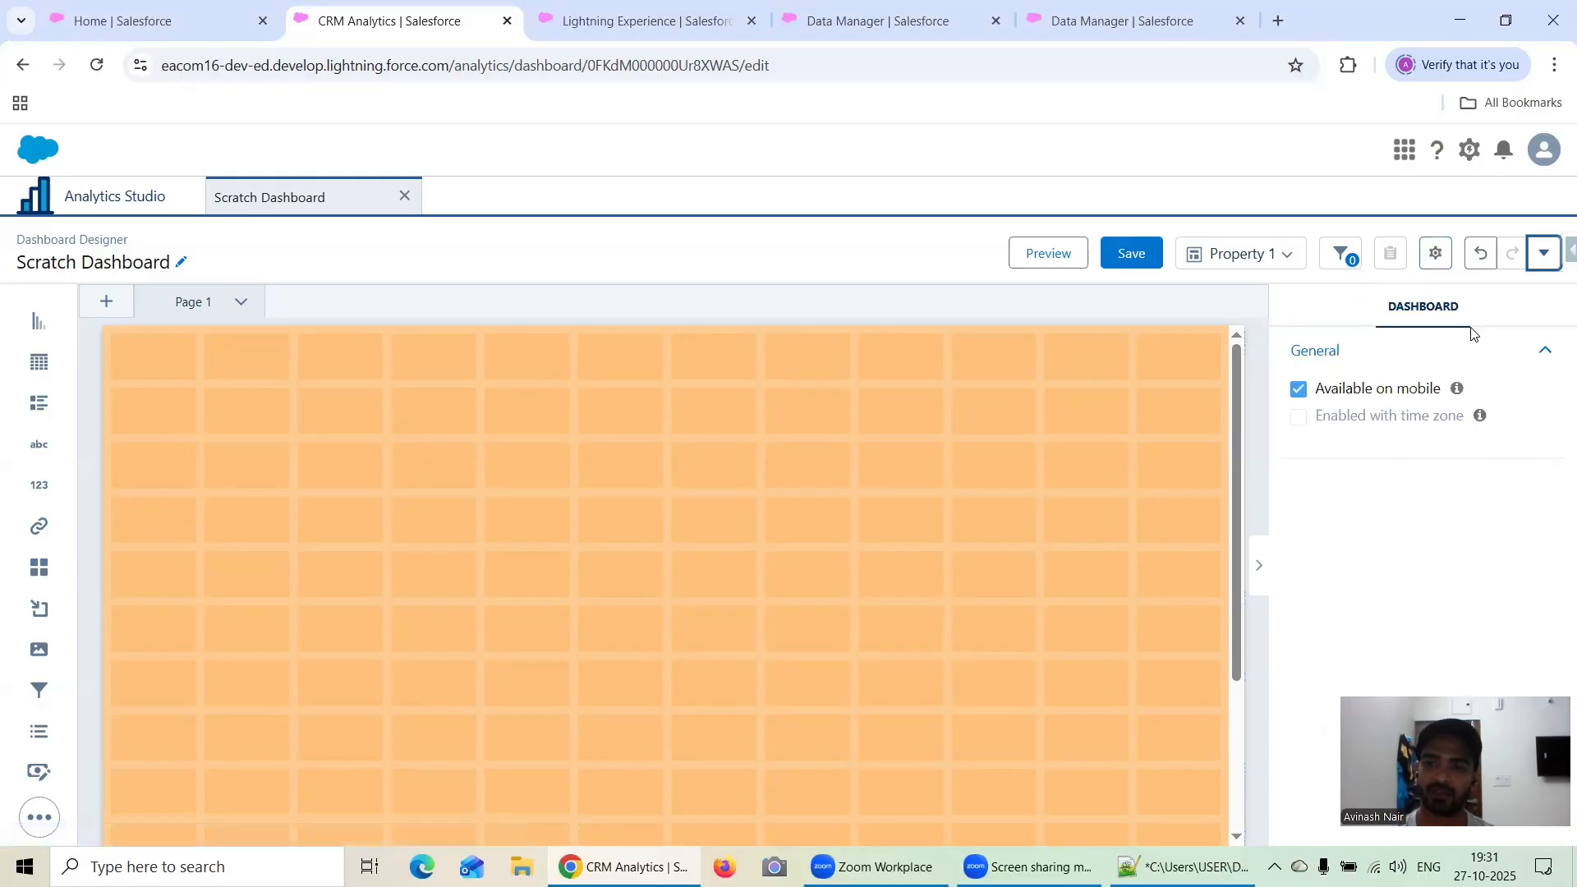
left_click(1436, 255)
left_click(1542, 258)
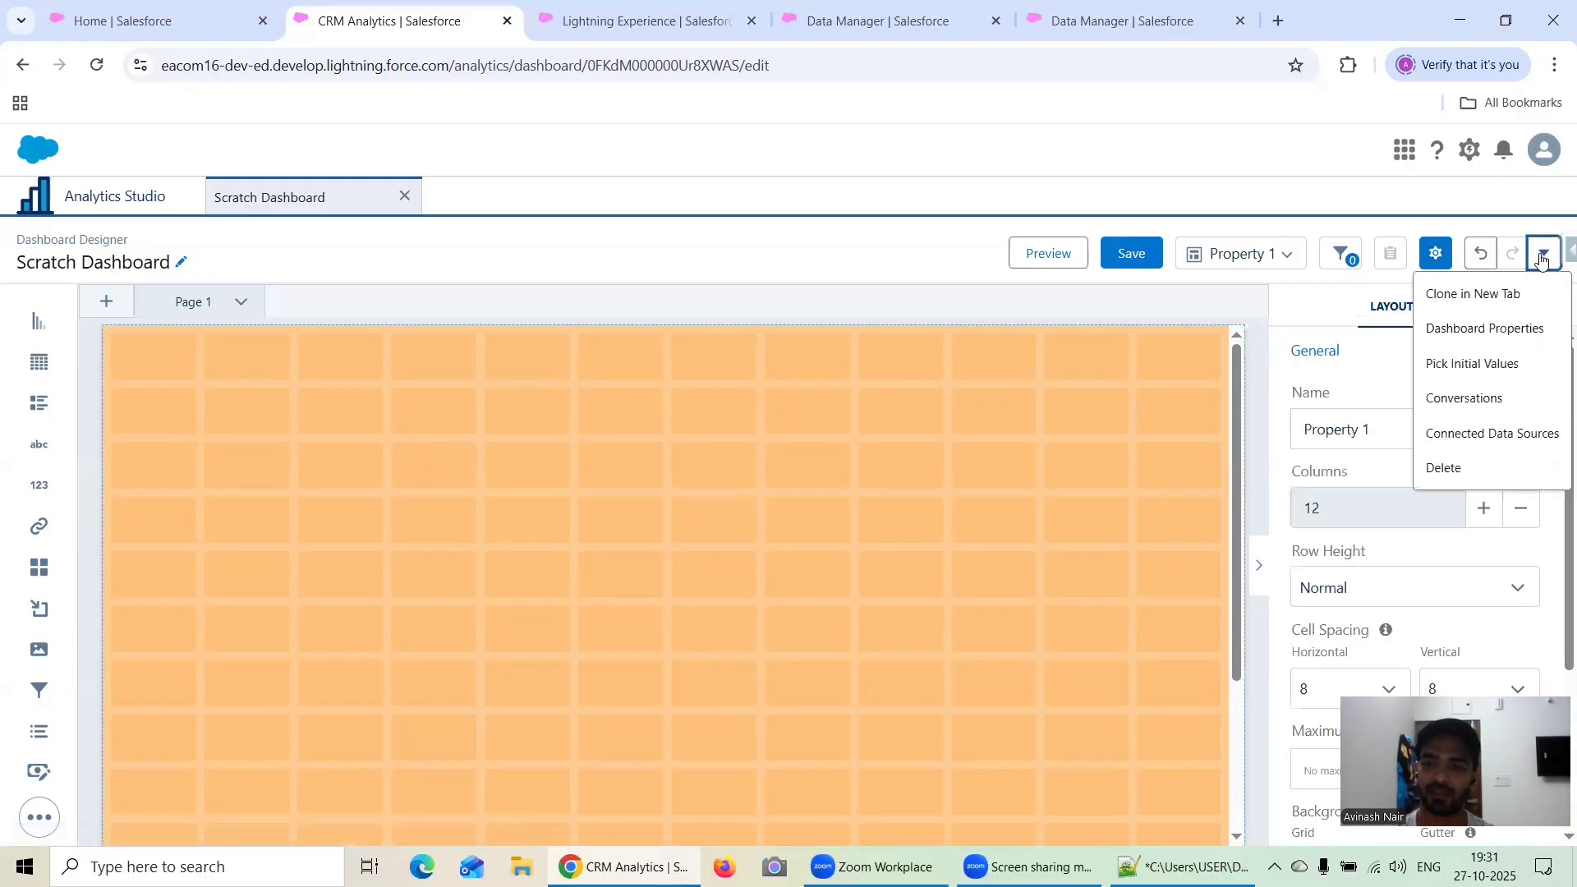
left_click(1479, 329)
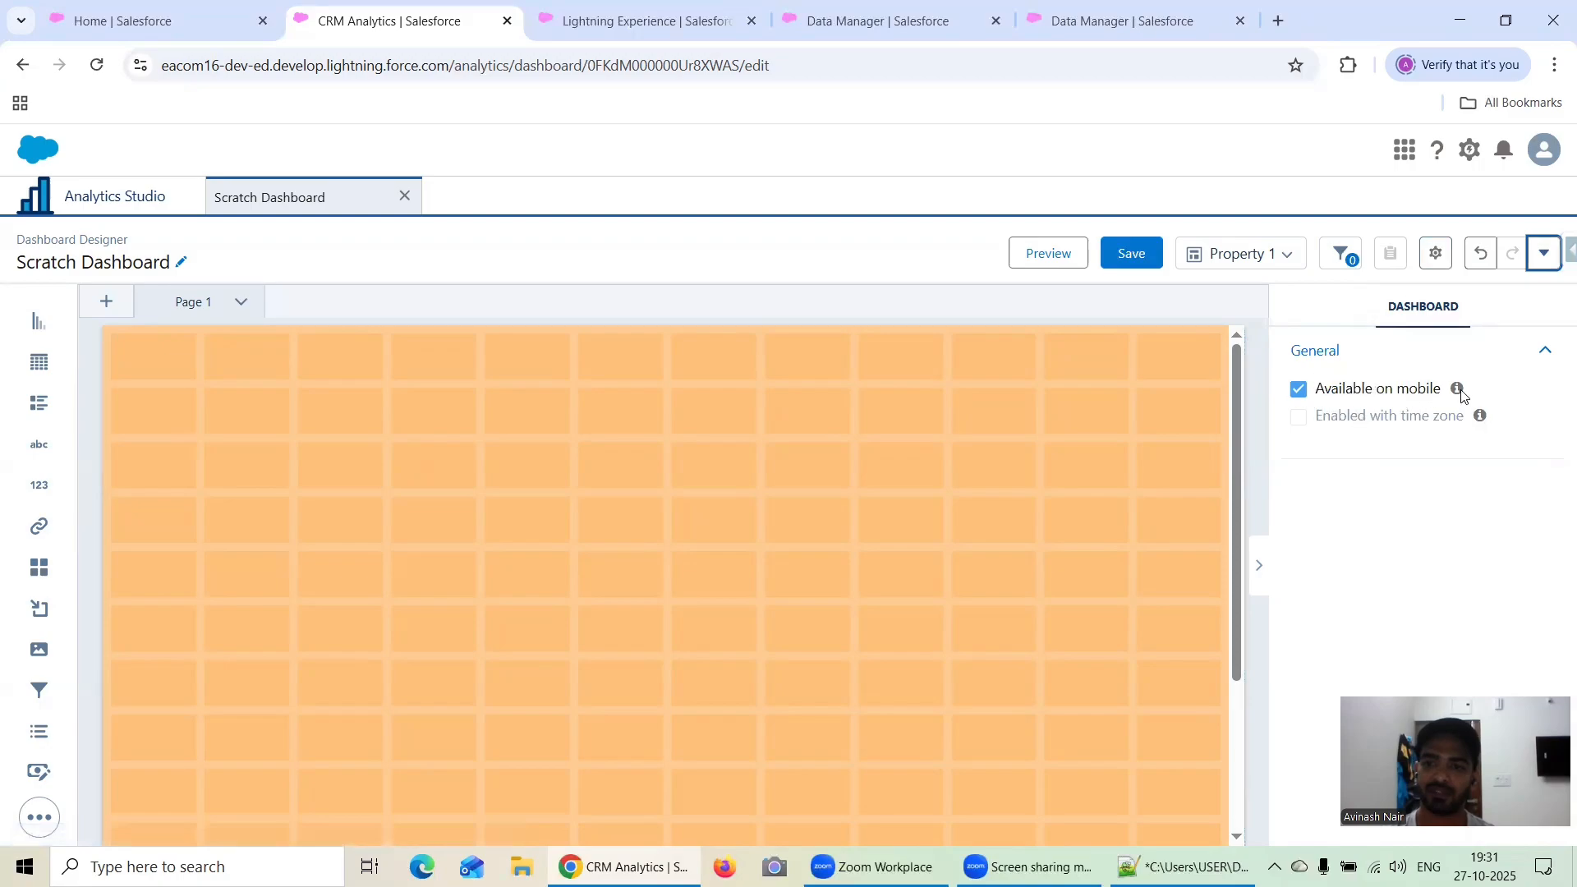
mouse_move(1460, 396)
left_click(1539, 267)
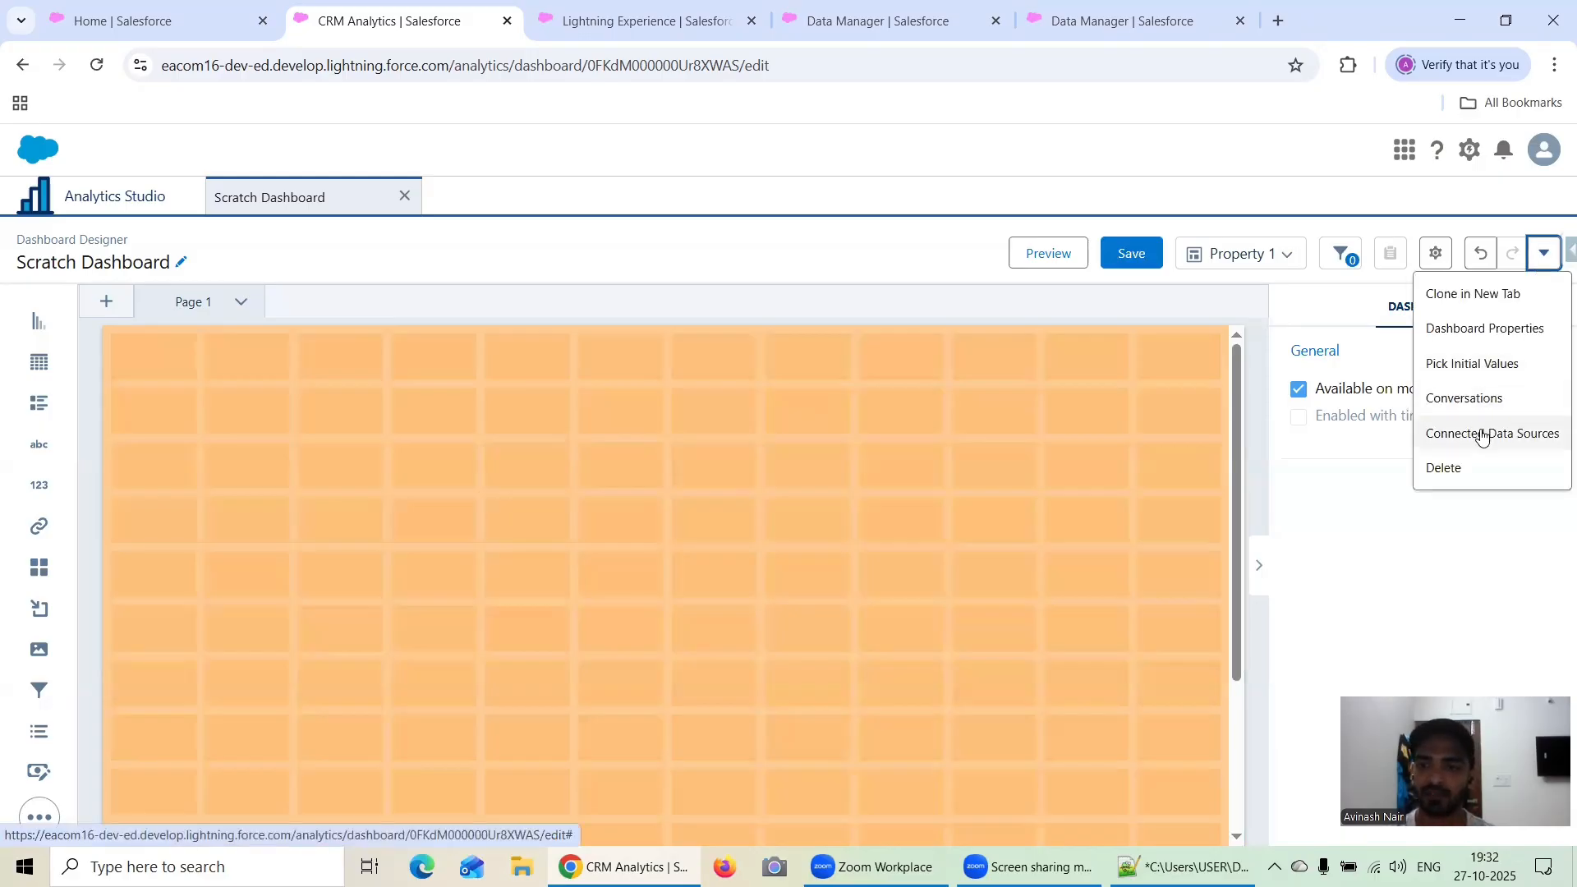
- Preview the dashboard, check its additional actions, and view it in full screen before returning to the normal preview
left_click(1056, 258)
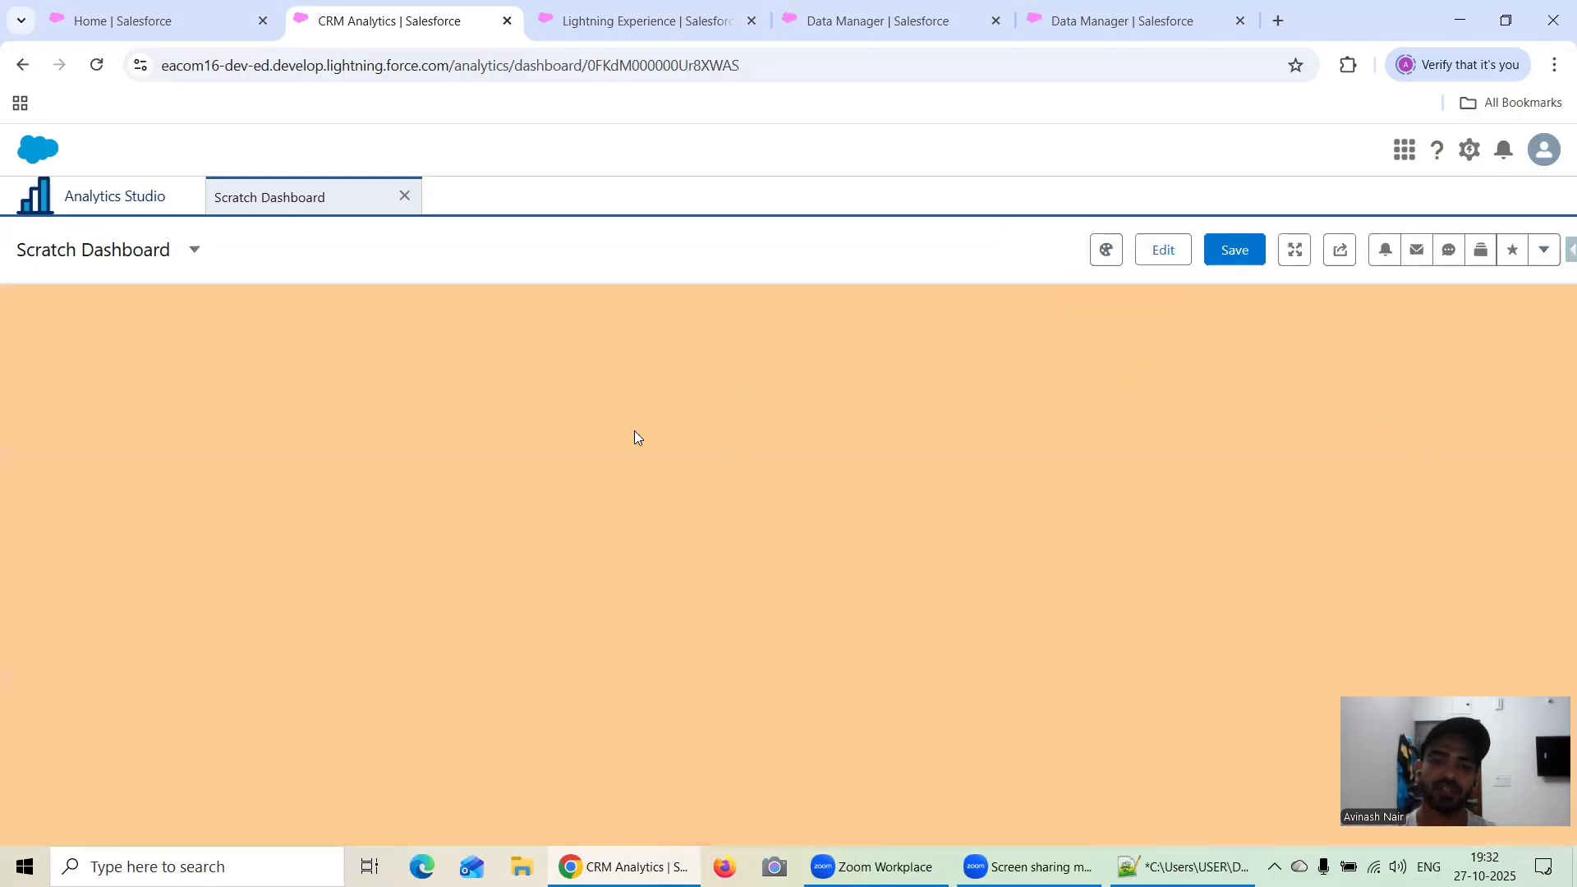
left_click(1546, 251)
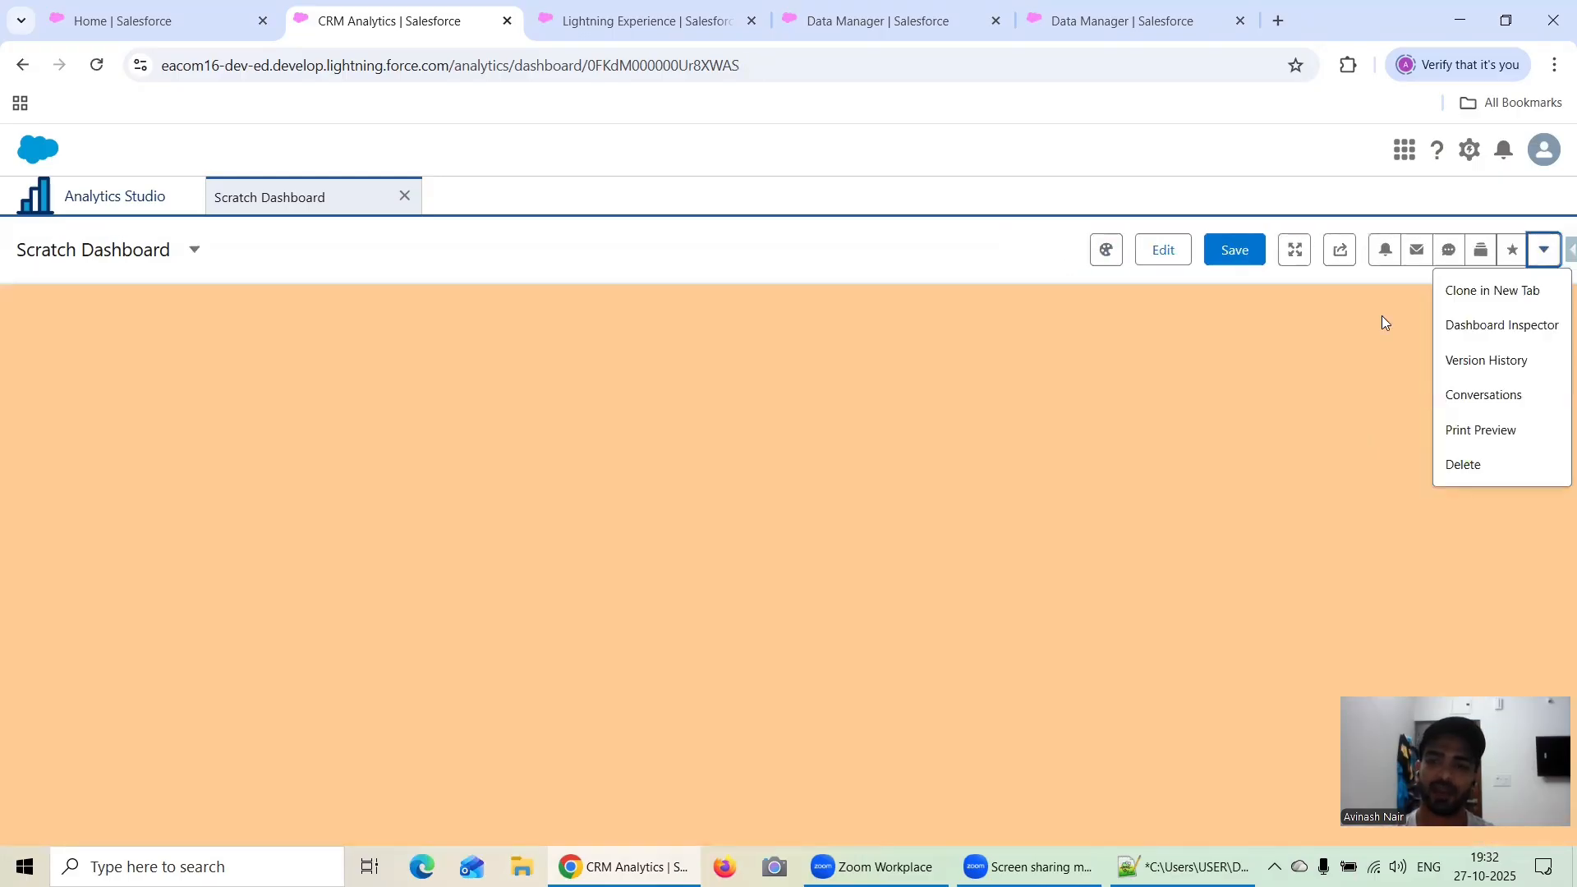
left_click(1296, 260)
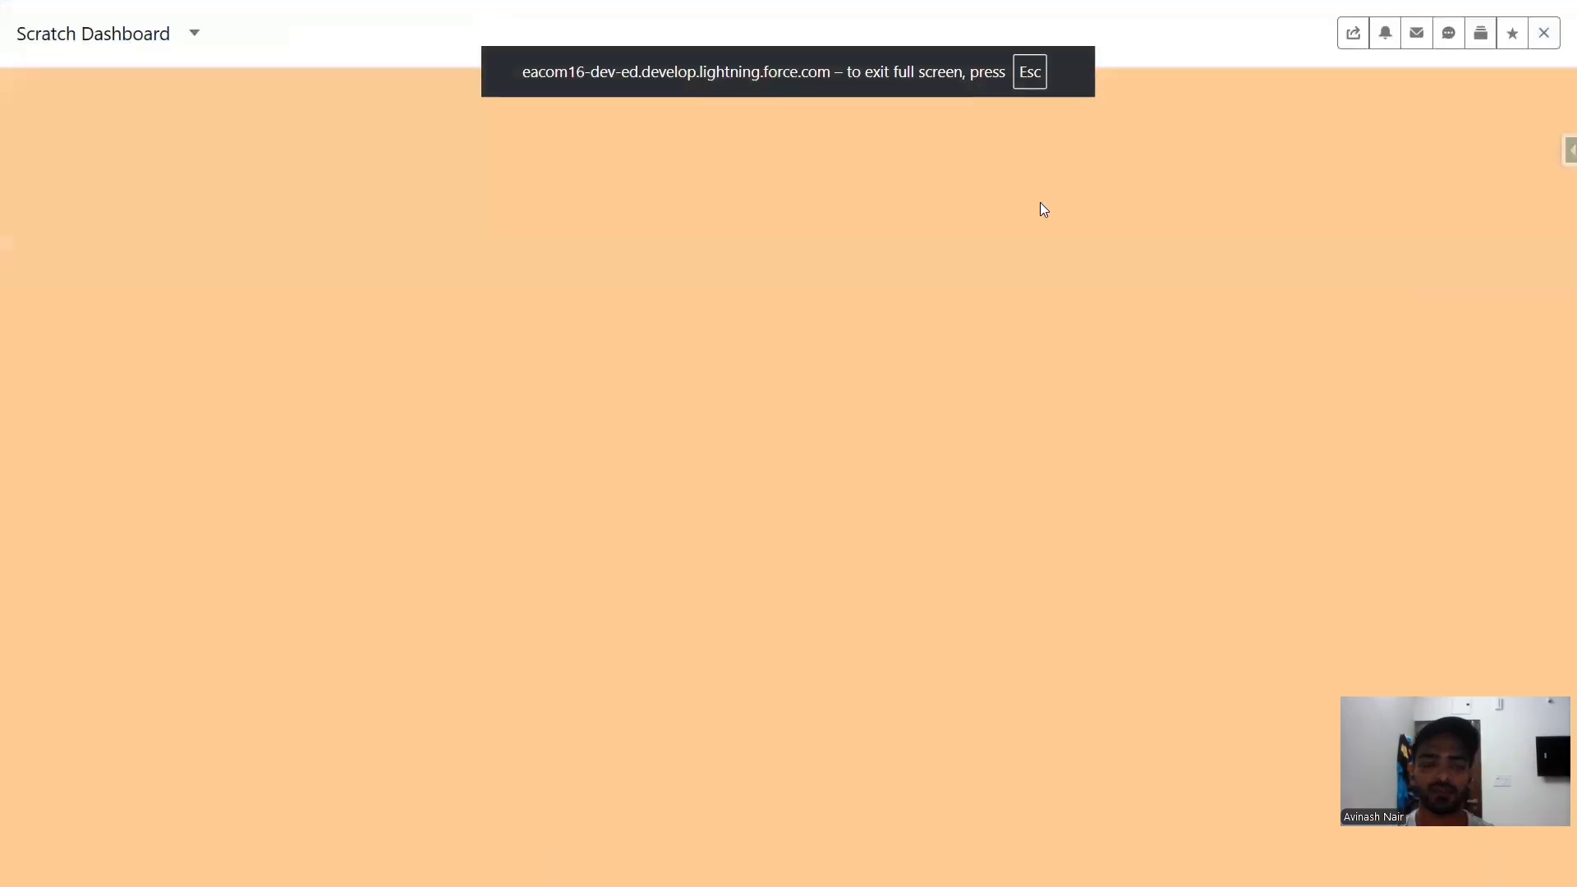
key("Escape")
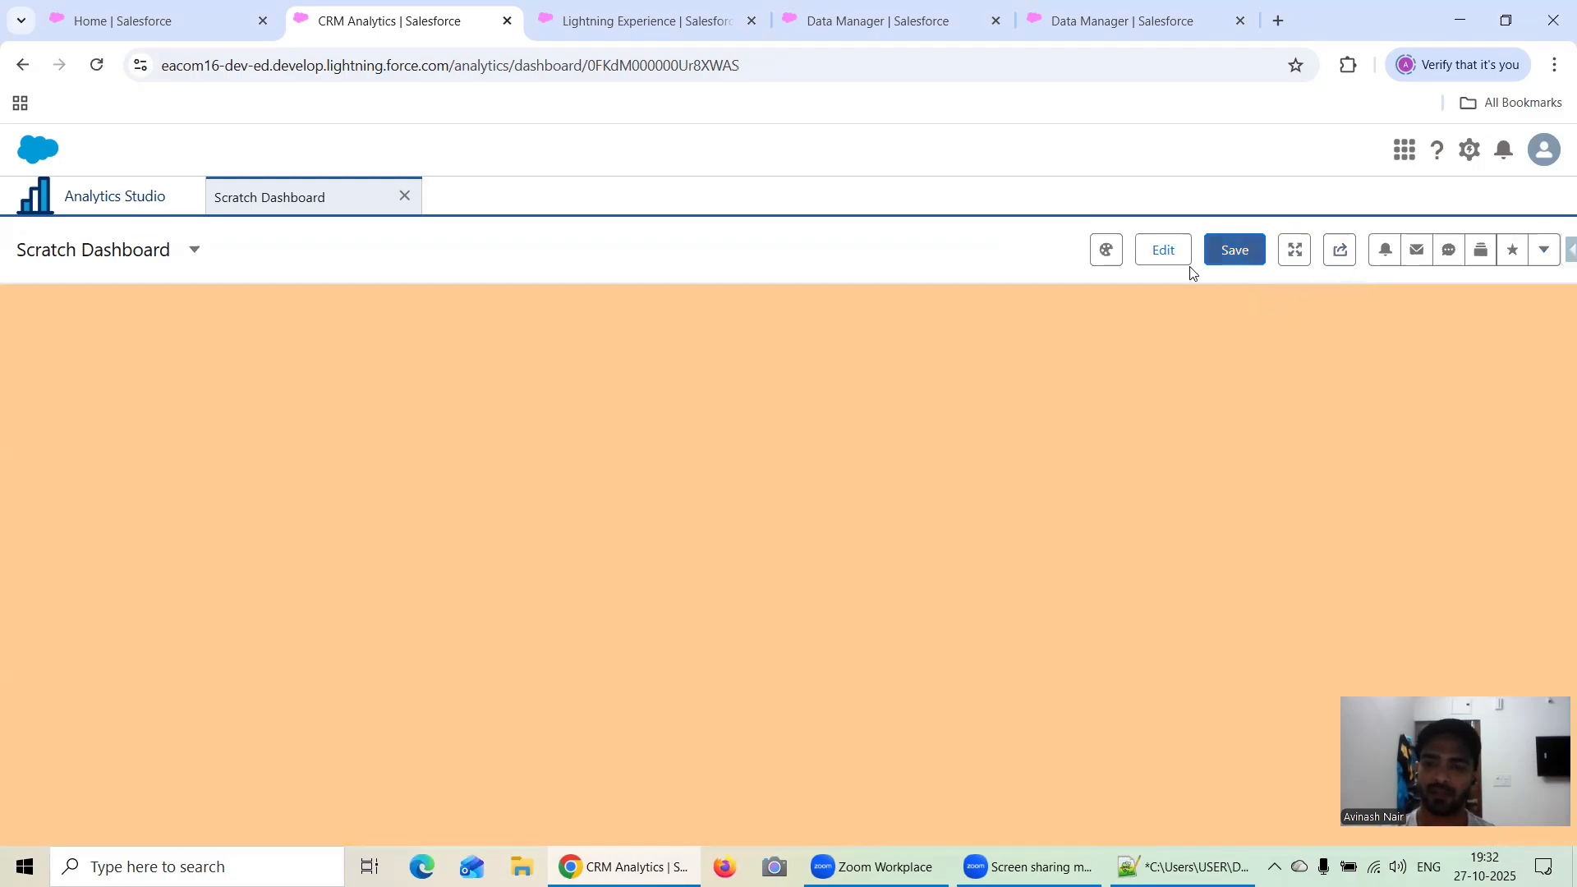
- Resume editing and add a chart widget at the grid's left edge from the second row, six columns wide and five rows tall
left_click(1163, 249)
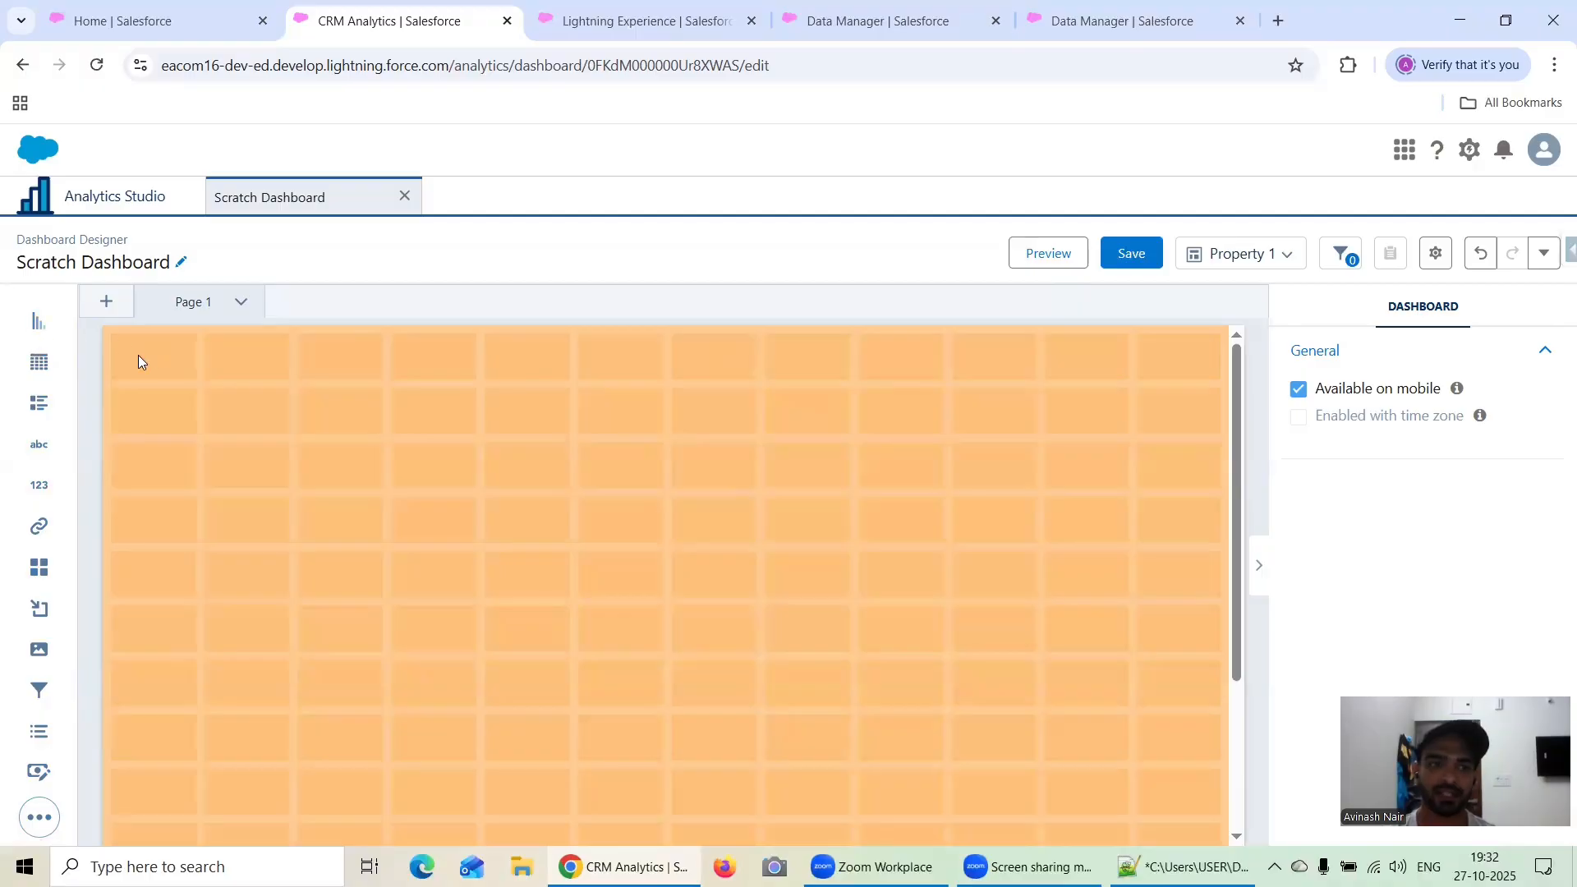
left_click_drag(36, 325, 132, 452)
left_click_drag(378, 466, 609, 470)
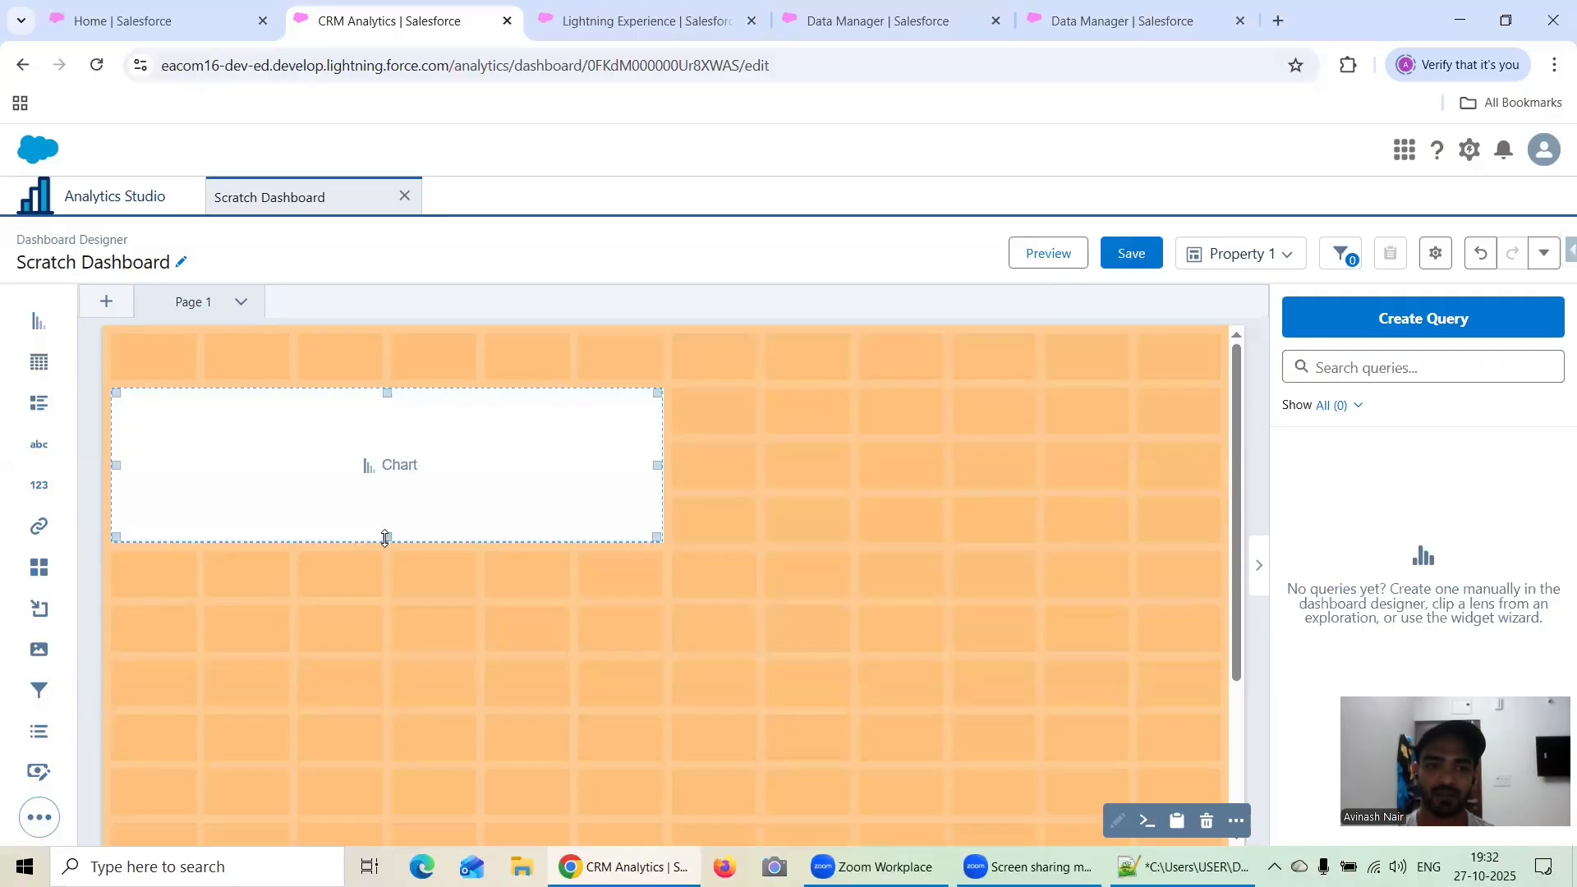
left_click_drag(383, 539, 394, 641)
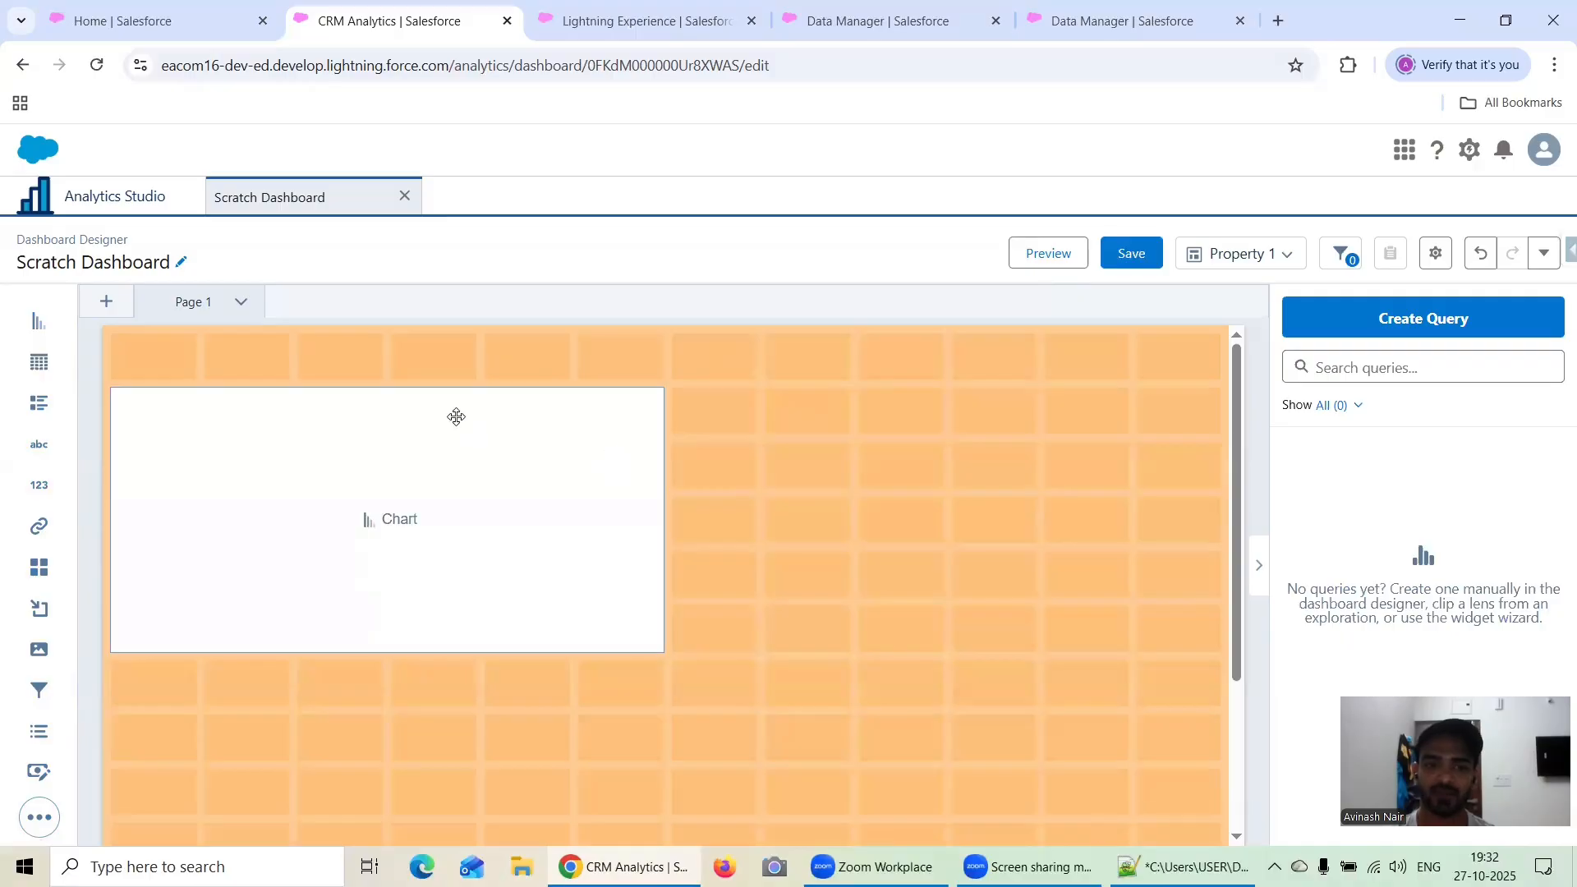
- Select Recipe Account Dataset as the chart's data source and open the query label for editing
left_click(395, 520)
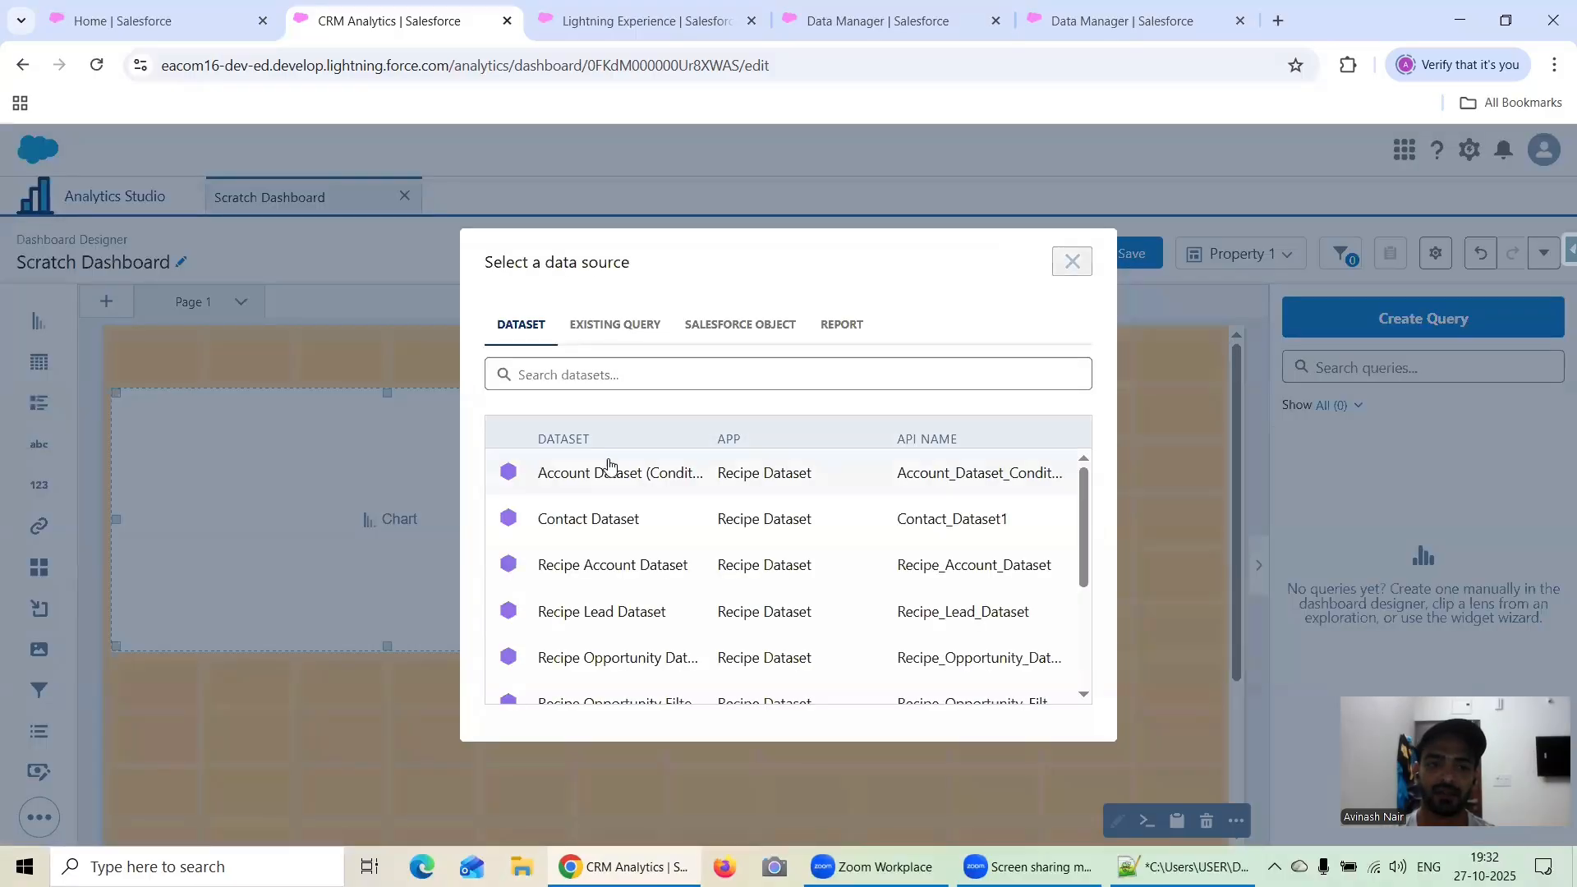
left_click(618, 573)
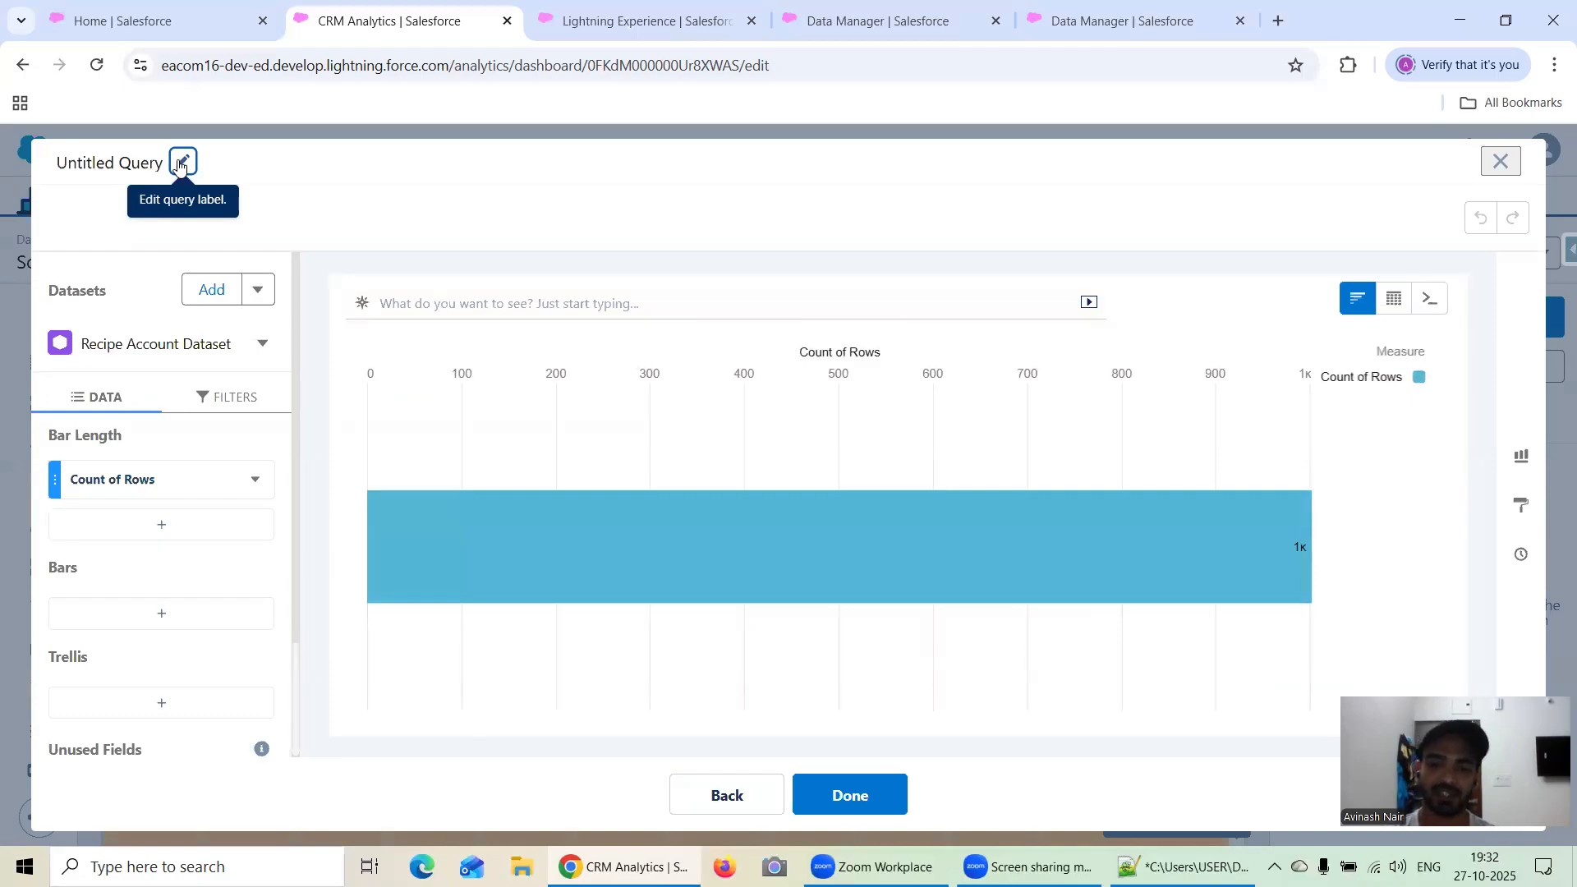
left_click(182, 164)
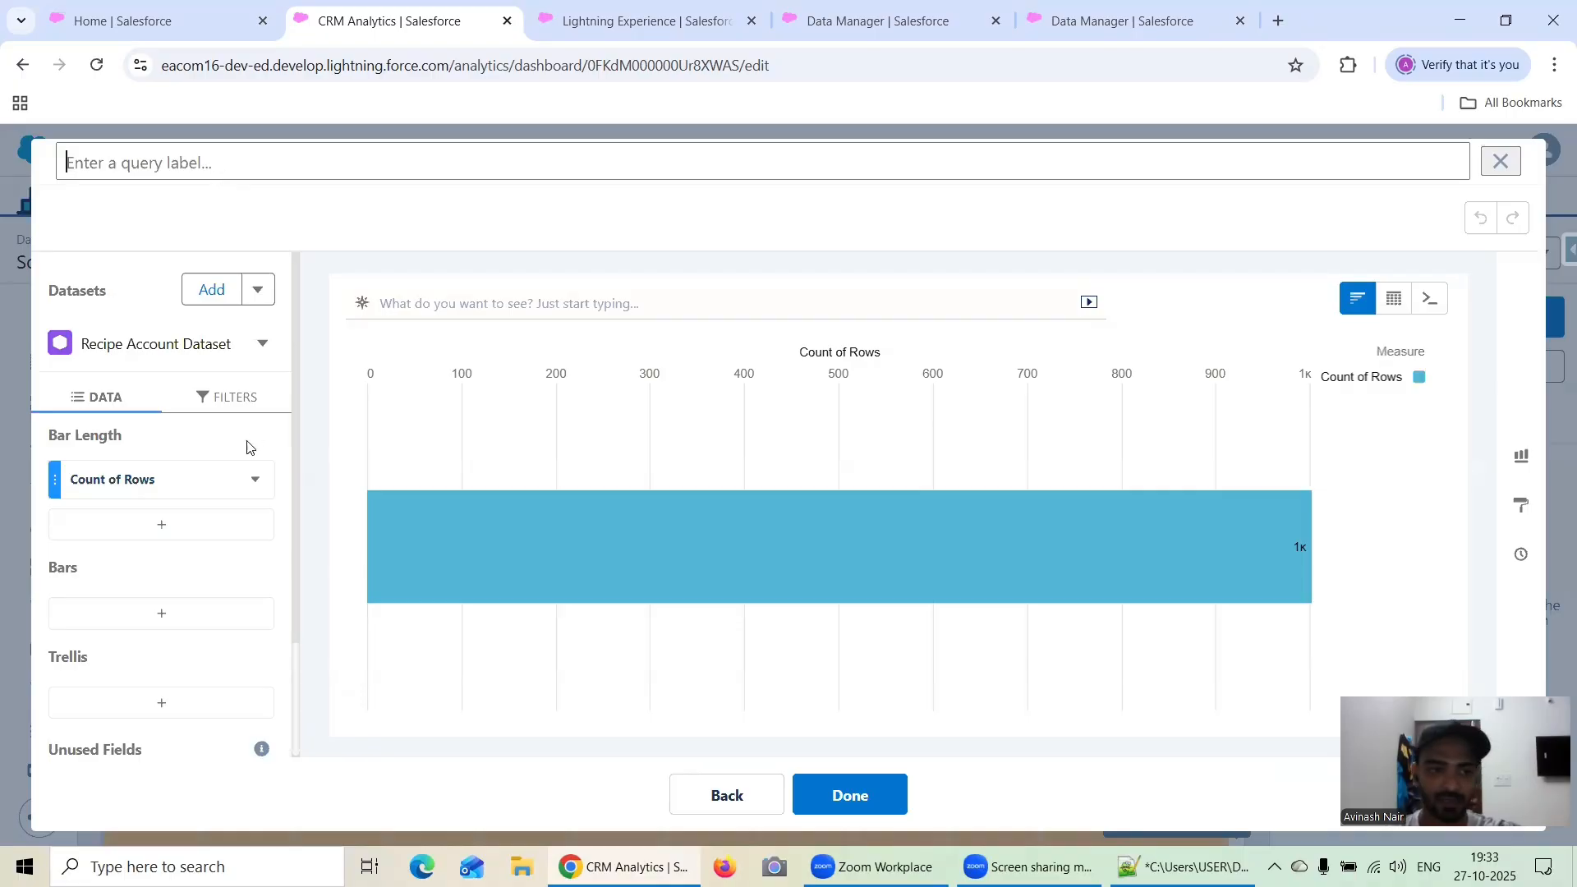
- Group the query's bars by Industry and sort them by Count of Rows in descending order
left_click(201, 614)
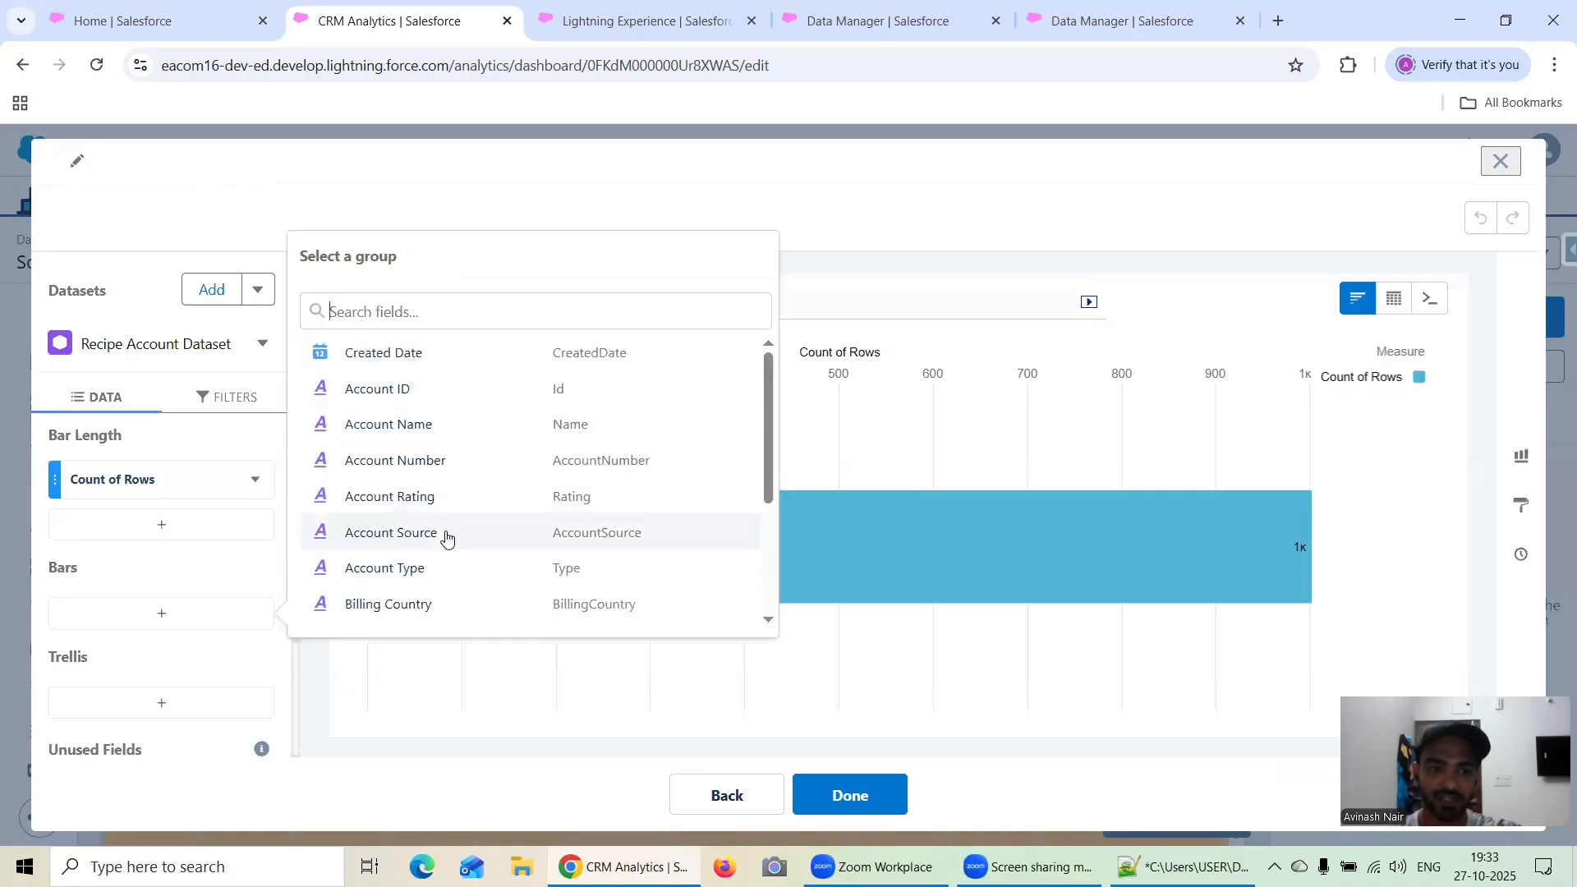
scroll(443, 534, "down", 1)
left_click(405, 571)
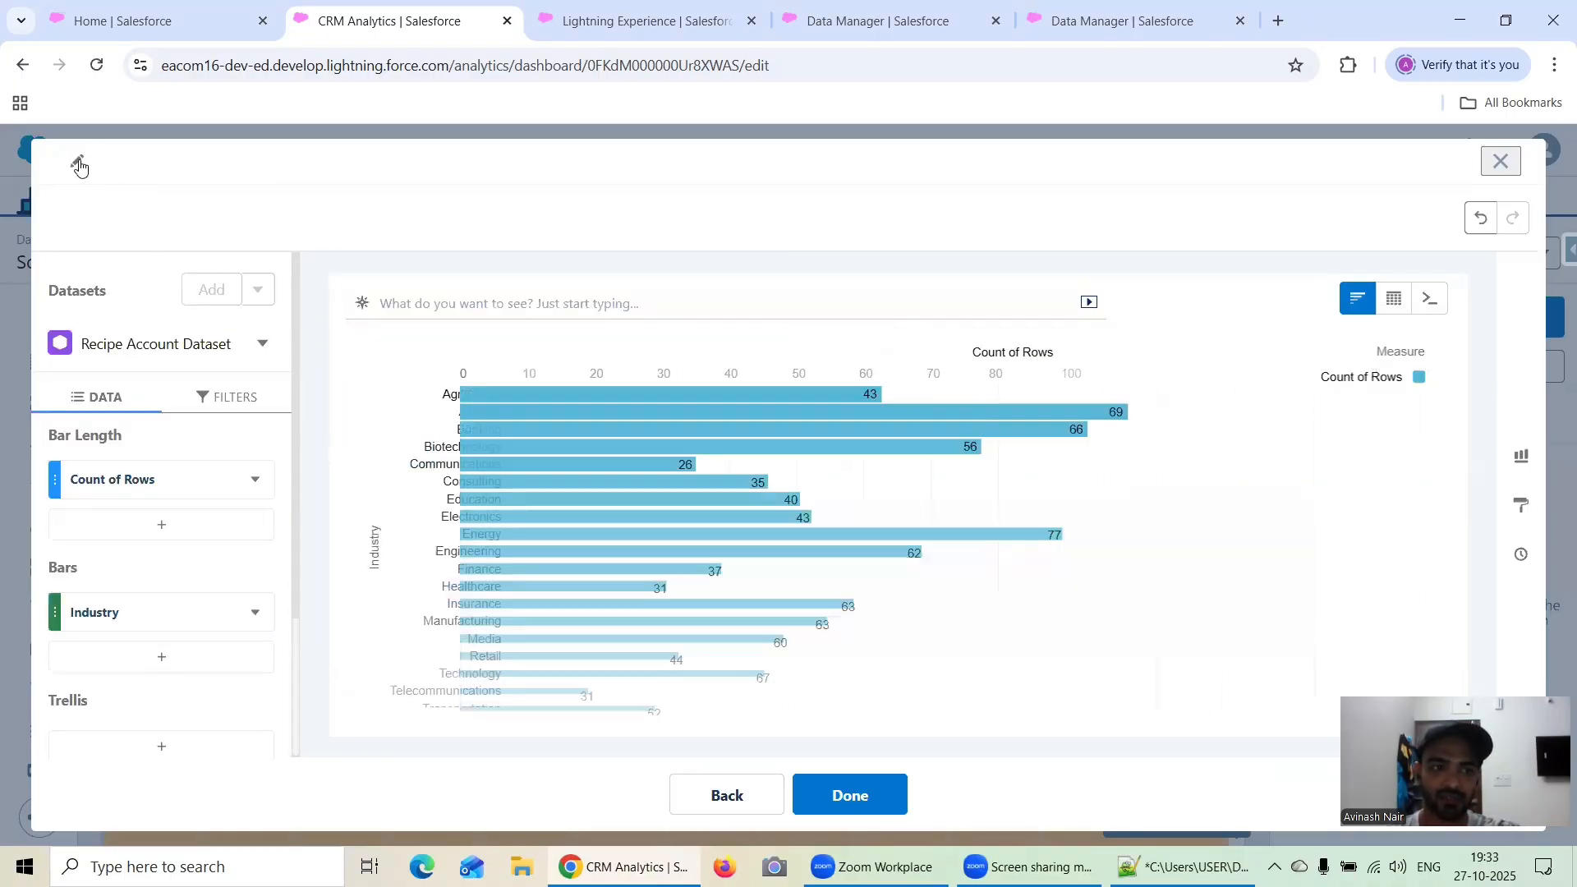
left_click(254, 479)
left_click(305, 145)
- Label the query "Industry Chart" and finish it so the chart is placed in the dashboard widget
left_click(148, 167)
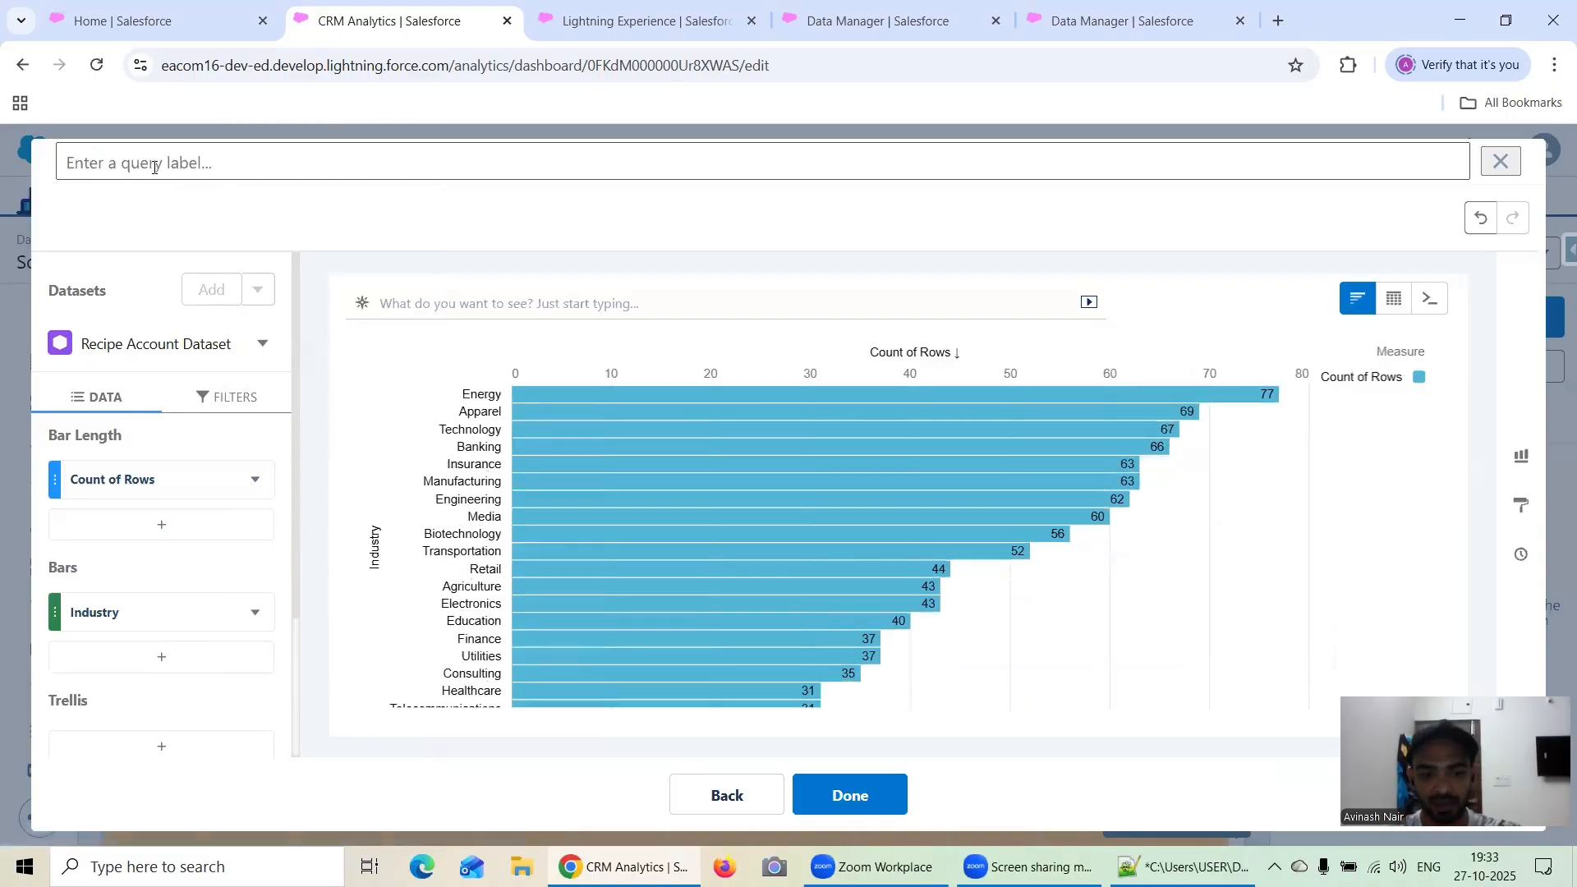
type("C")
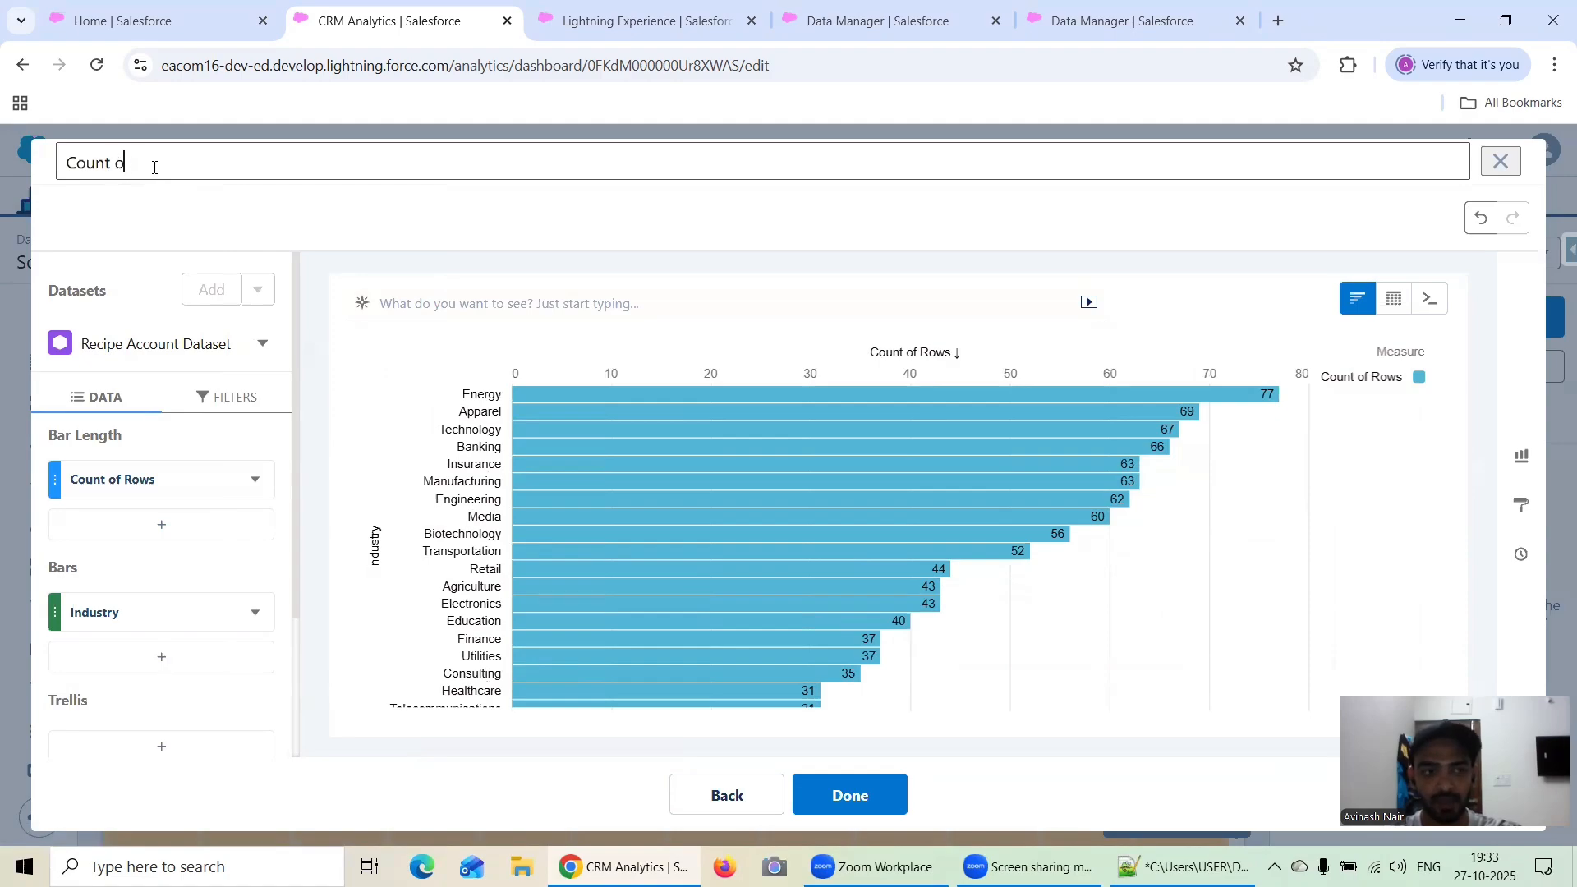
key("BackSpace")
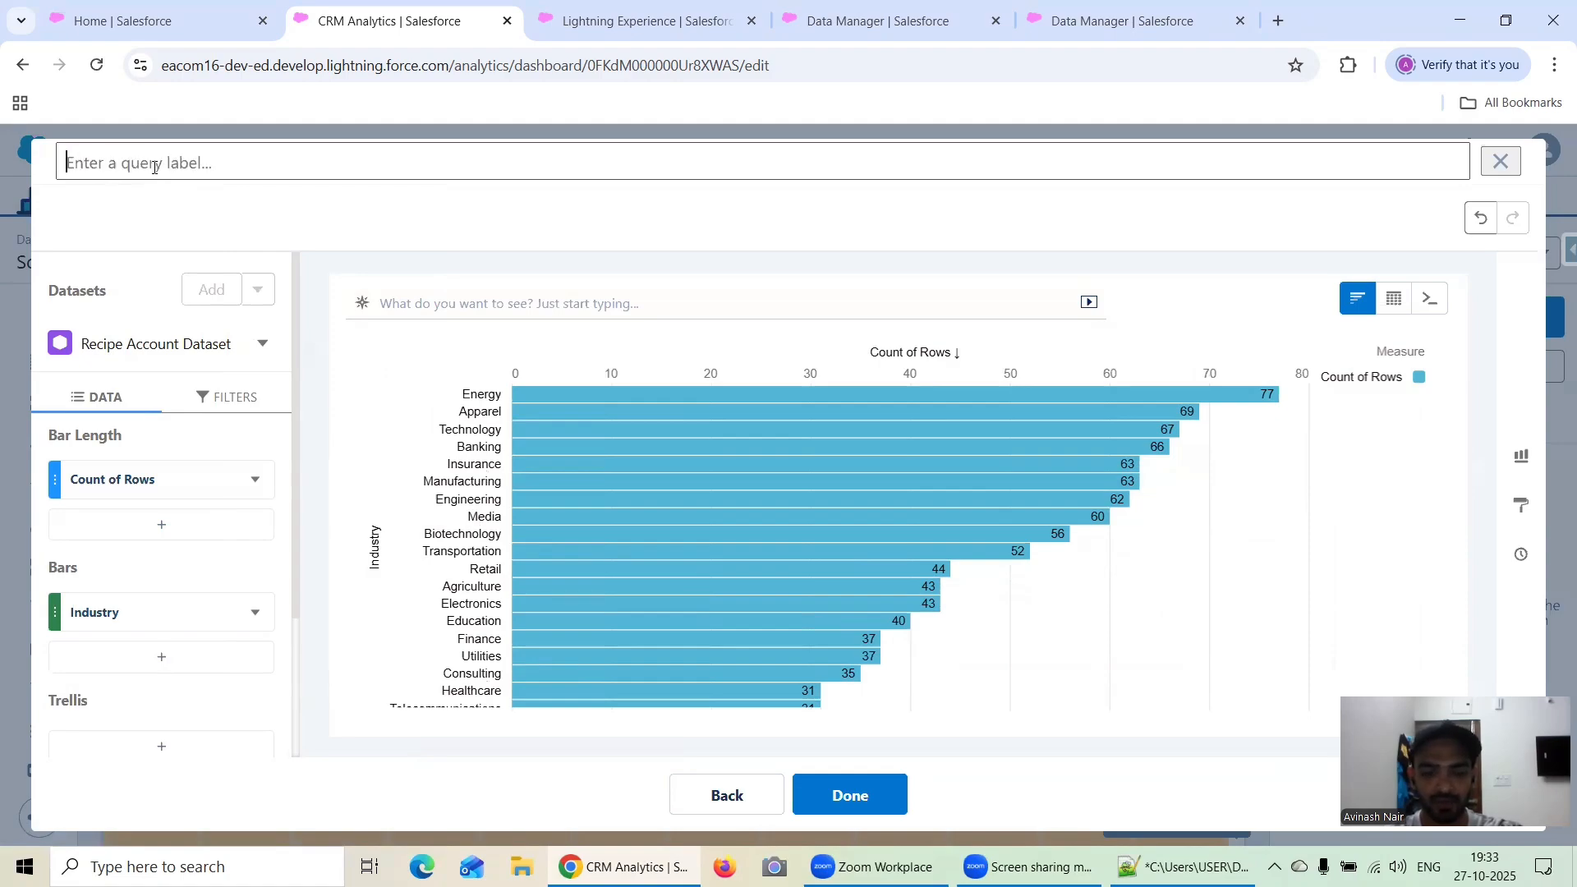
type("Industry ")
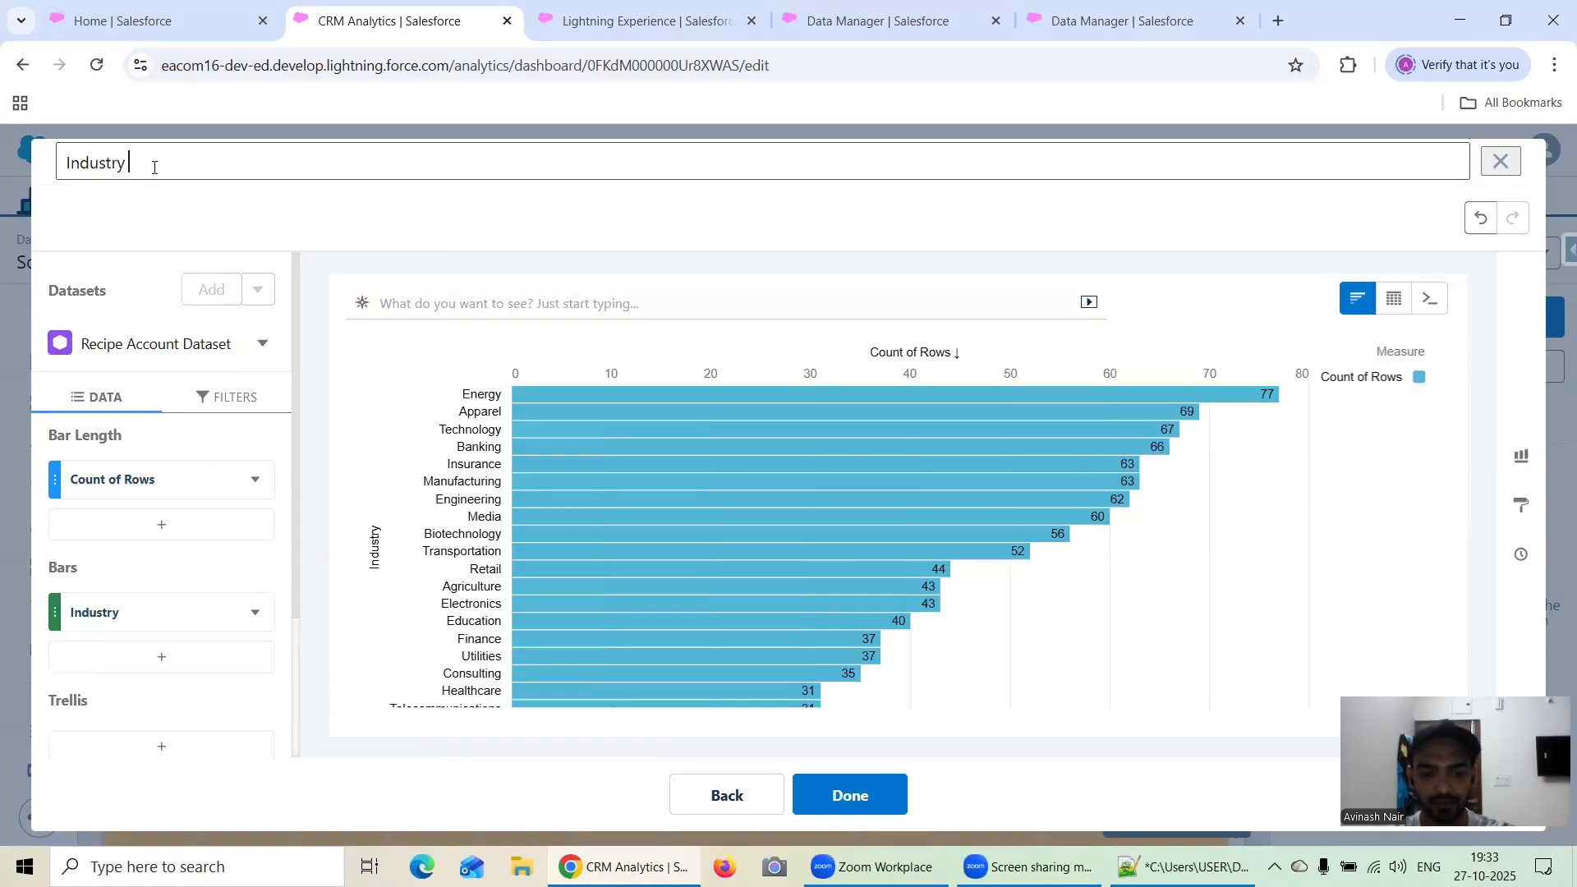
type("Chart")
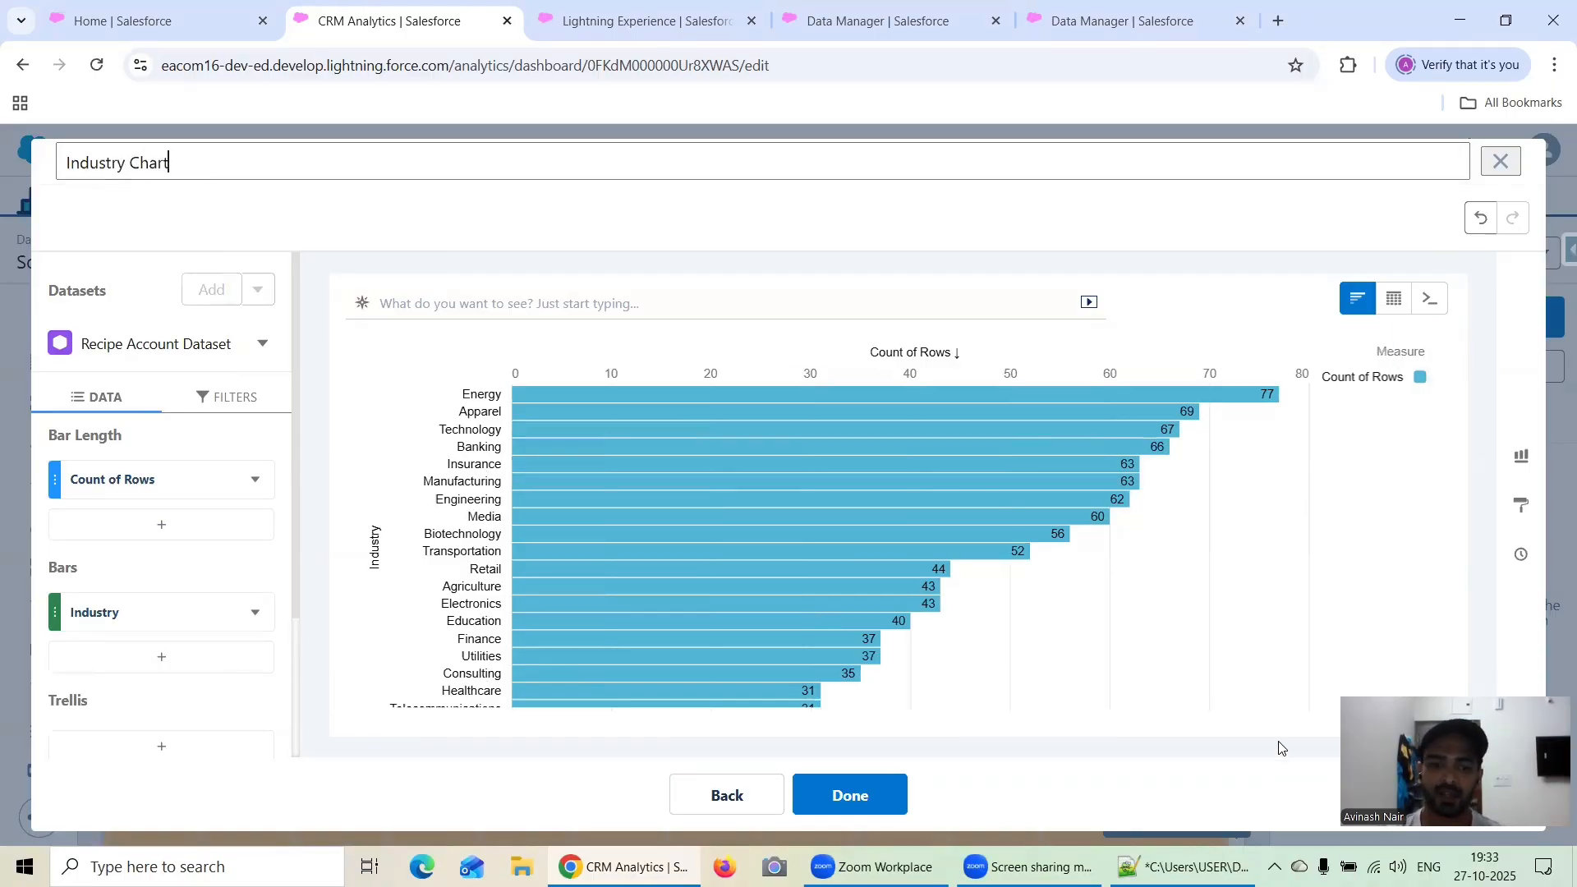
left_click(865, 796)
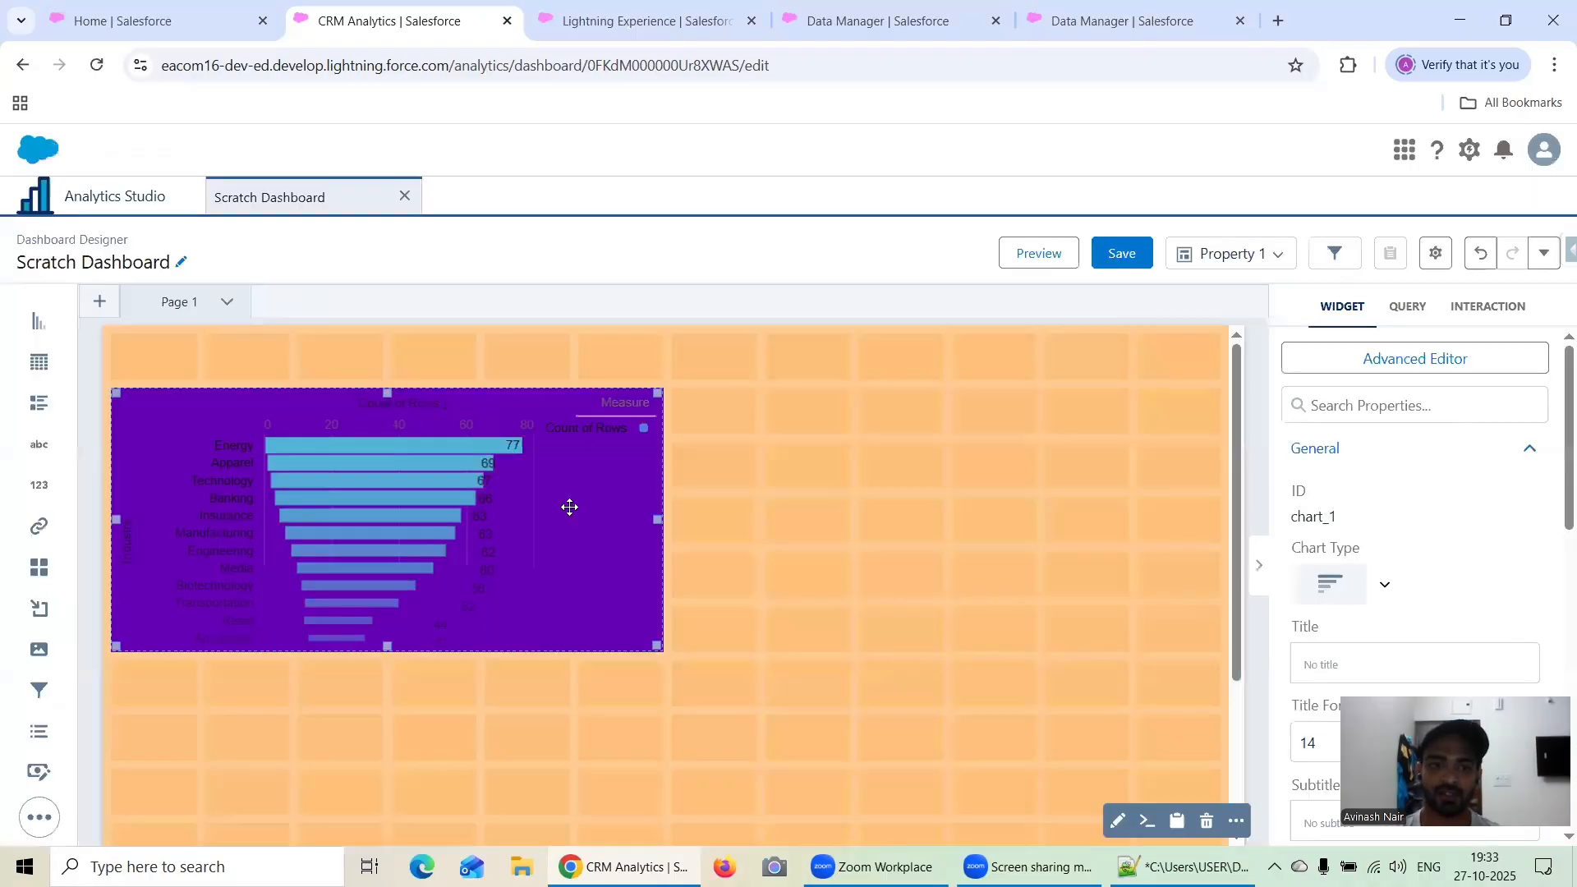
- Set the chart widget's title to "Count of Industry" in its general properties
scroll(1521, 507, "down", 6)
scroll(1521, 507, "down", 3)
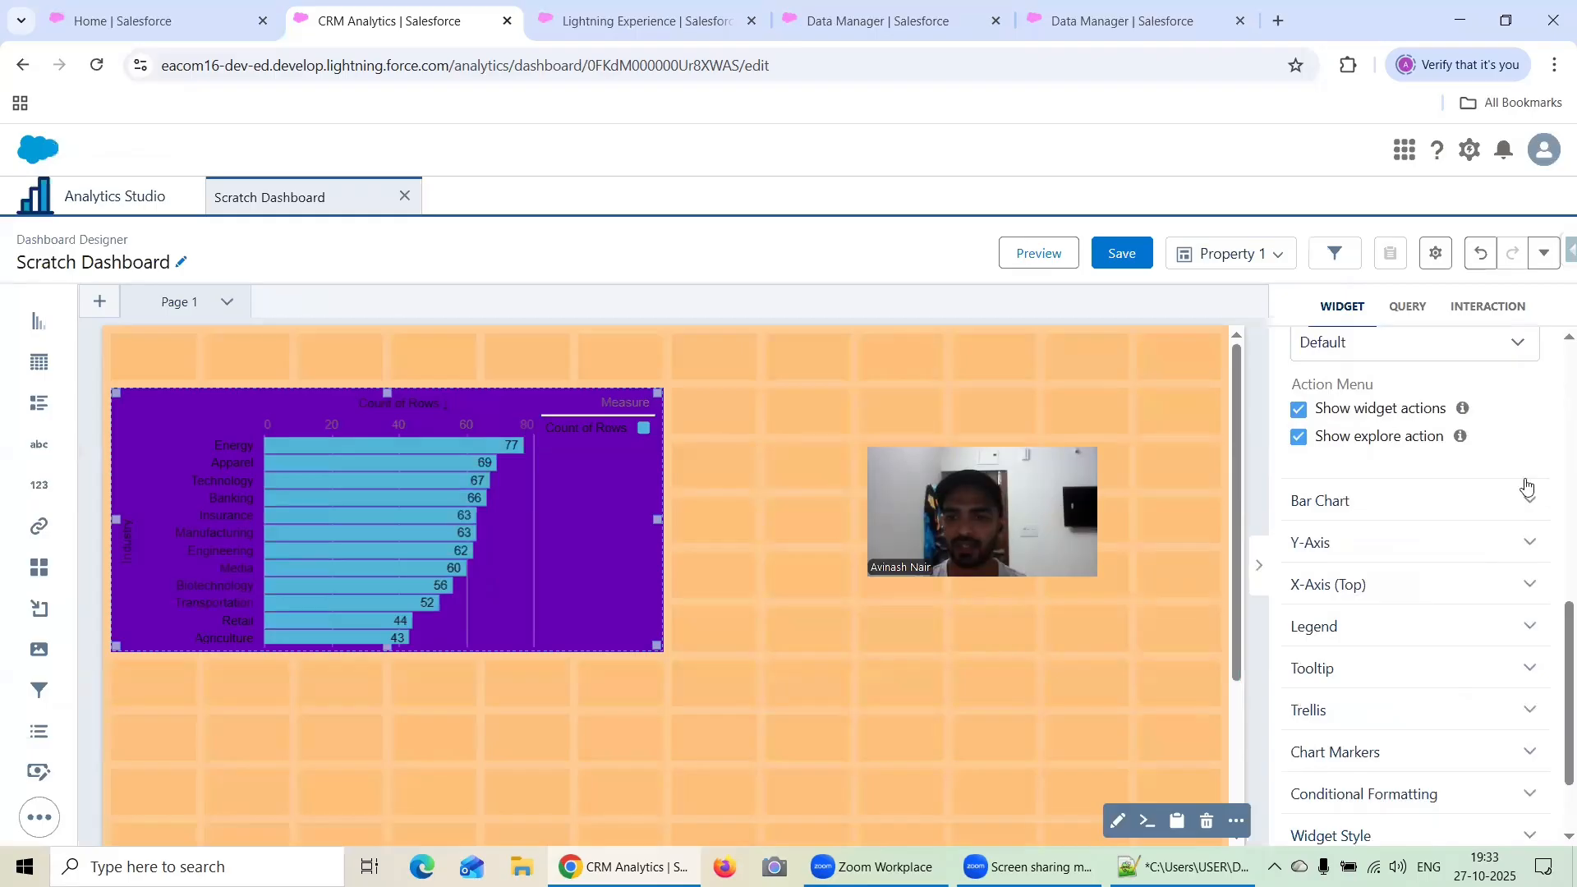
scroll(1494, 504, "up", 10)
scroll(1494, 505, "down", 2)
left_click(1368, 466)
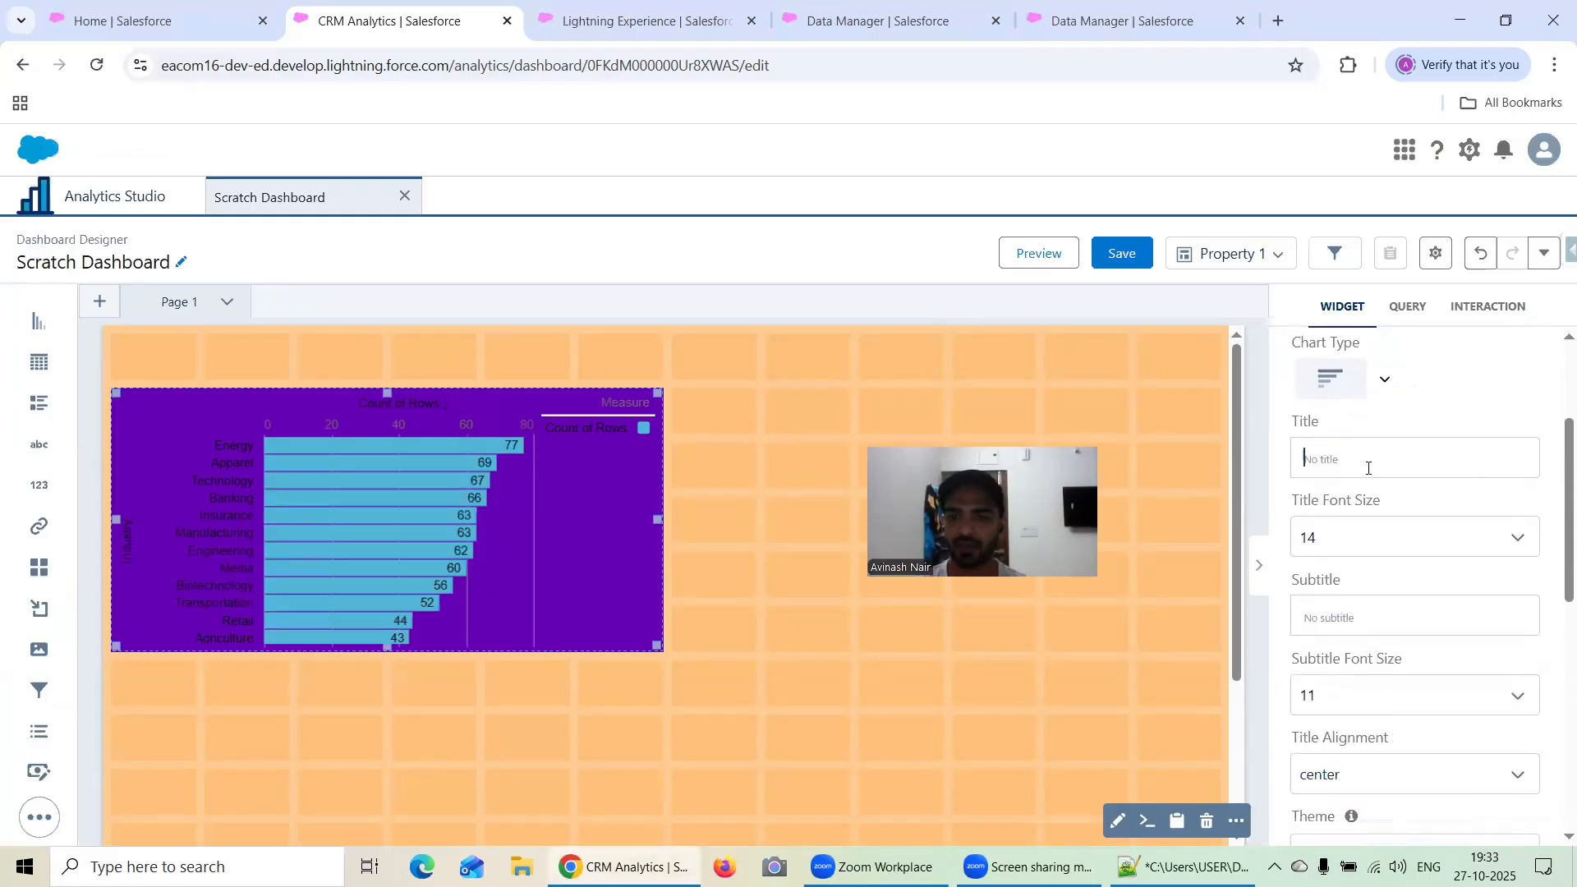
type("Count of In")
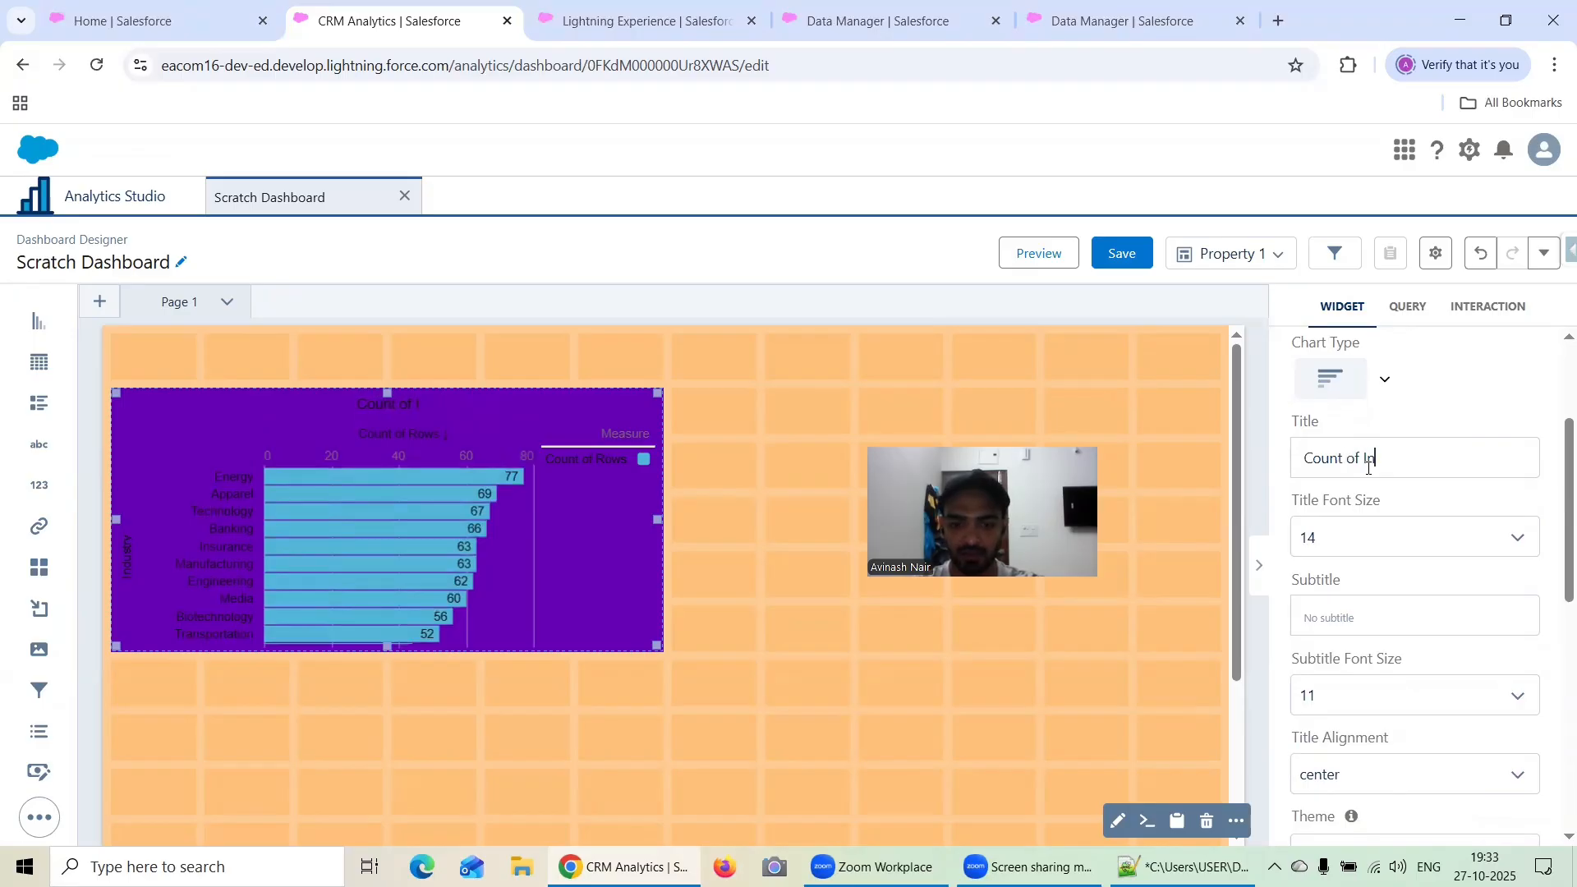
type("dustry")
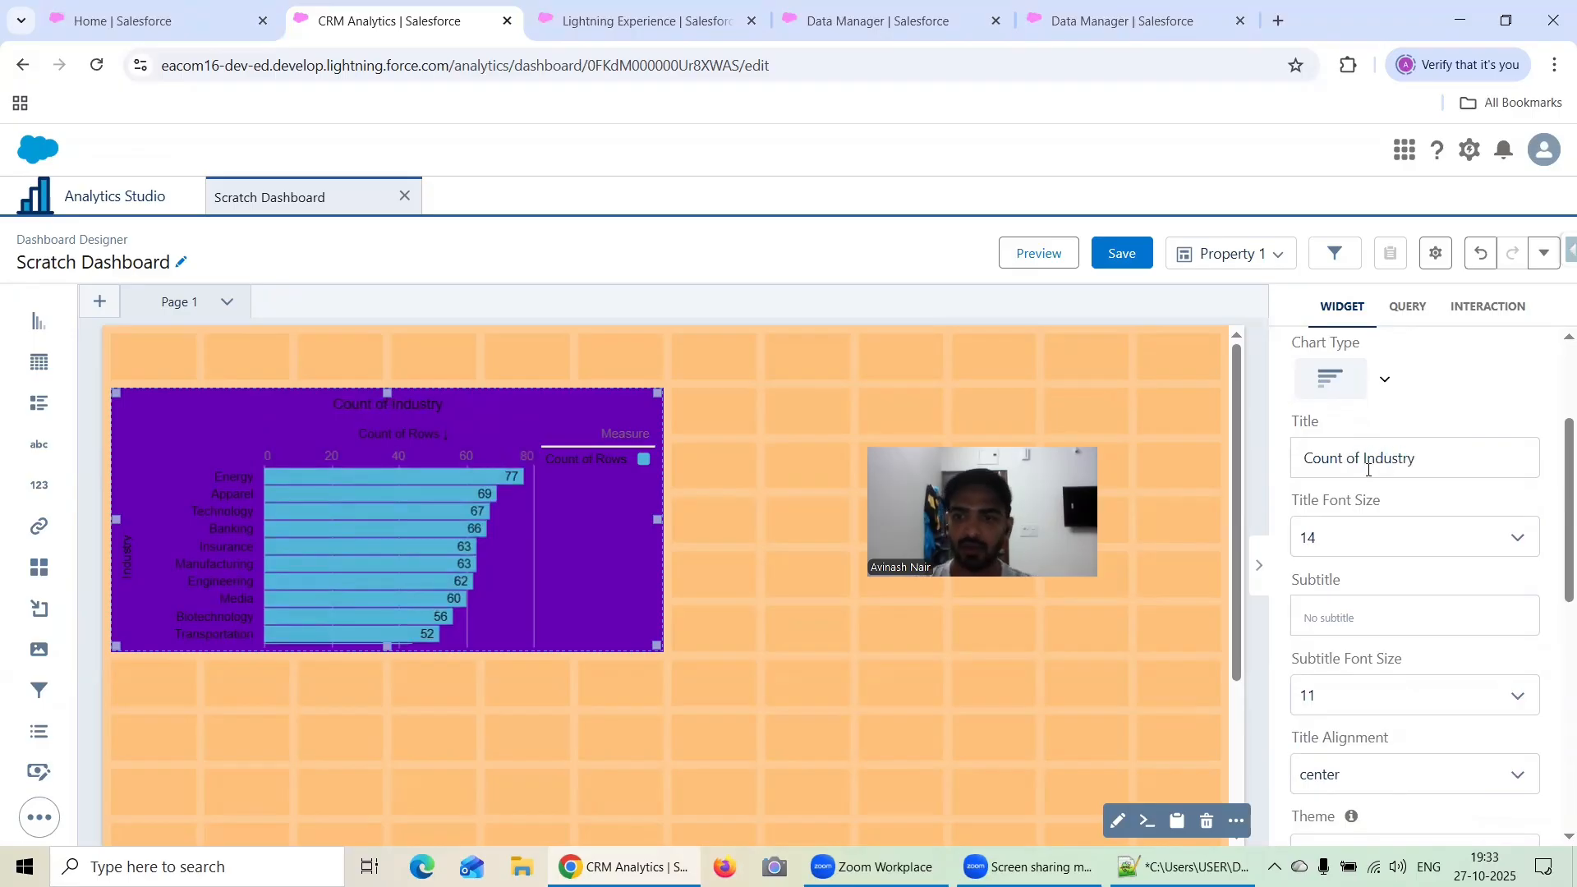
scroll(1395, 490, "down", 1)
scroll(1395, 490, "down", 4)
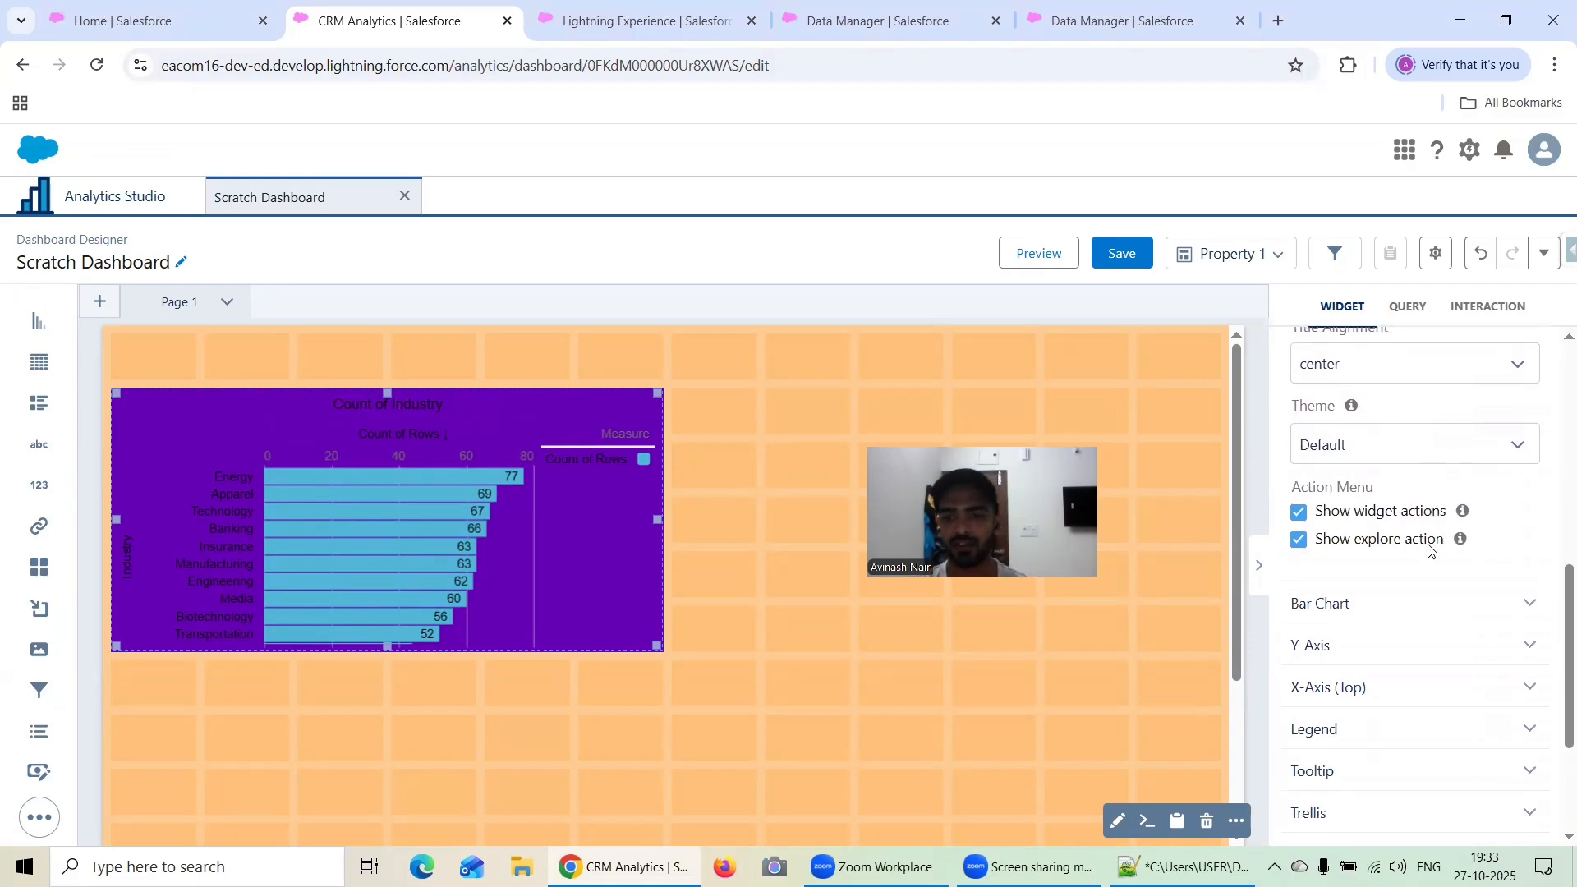
- Examine the chart widget's Bar Chart, axis, Legend, Tooltip, Trellis, Chart Markers and Conditional Formatting properties
scroll(1420, 549, "down", 1)
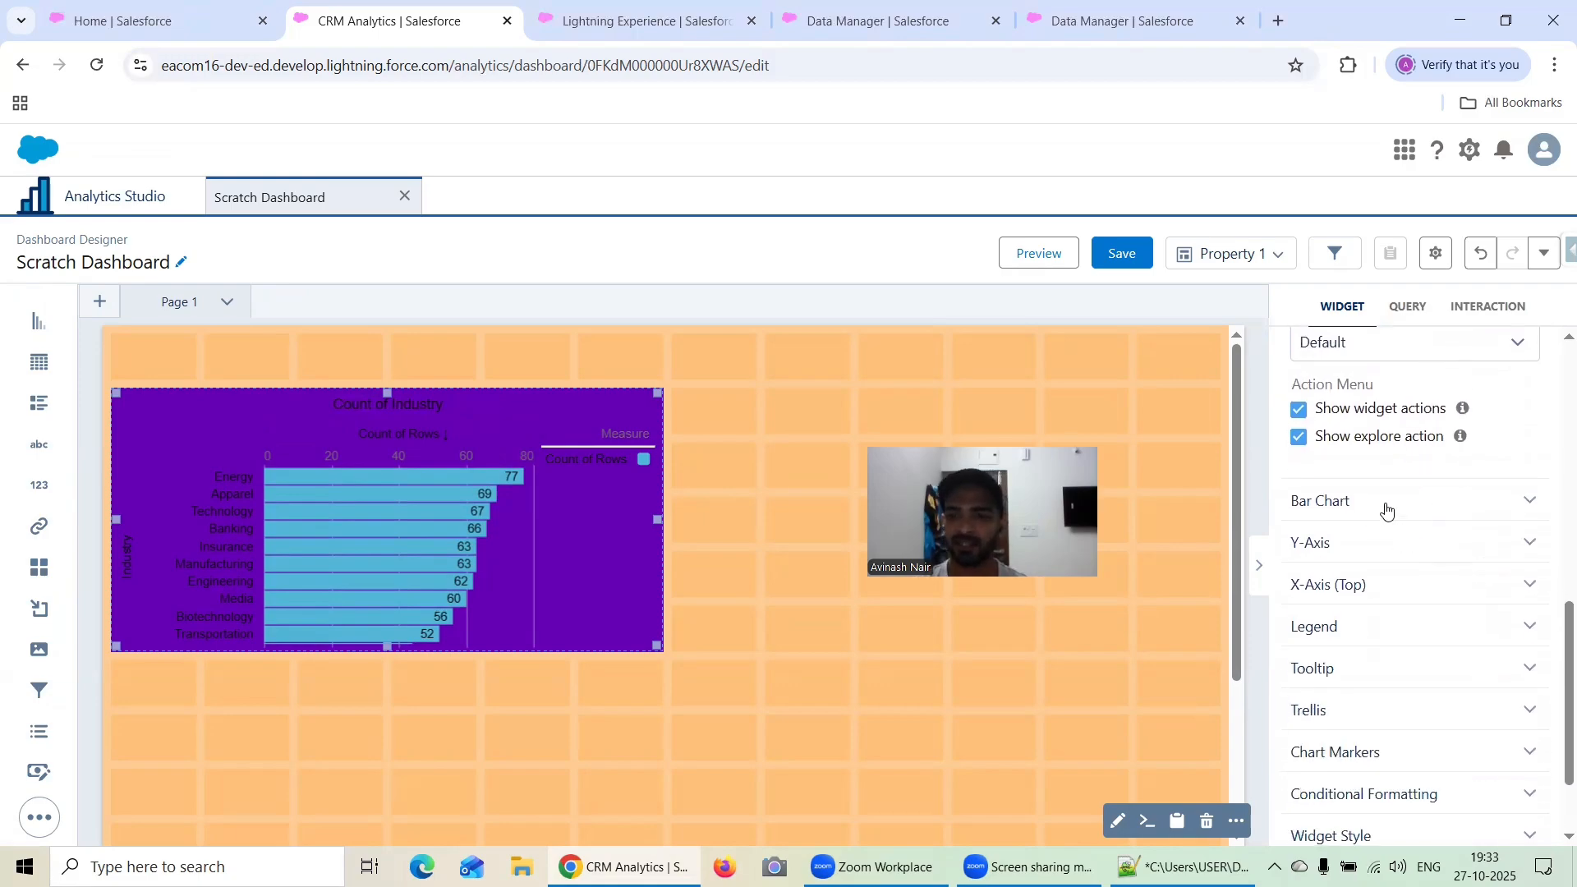
scroll(1471, 509, "up", 5)
scroll(1479, 517, "down", 5)
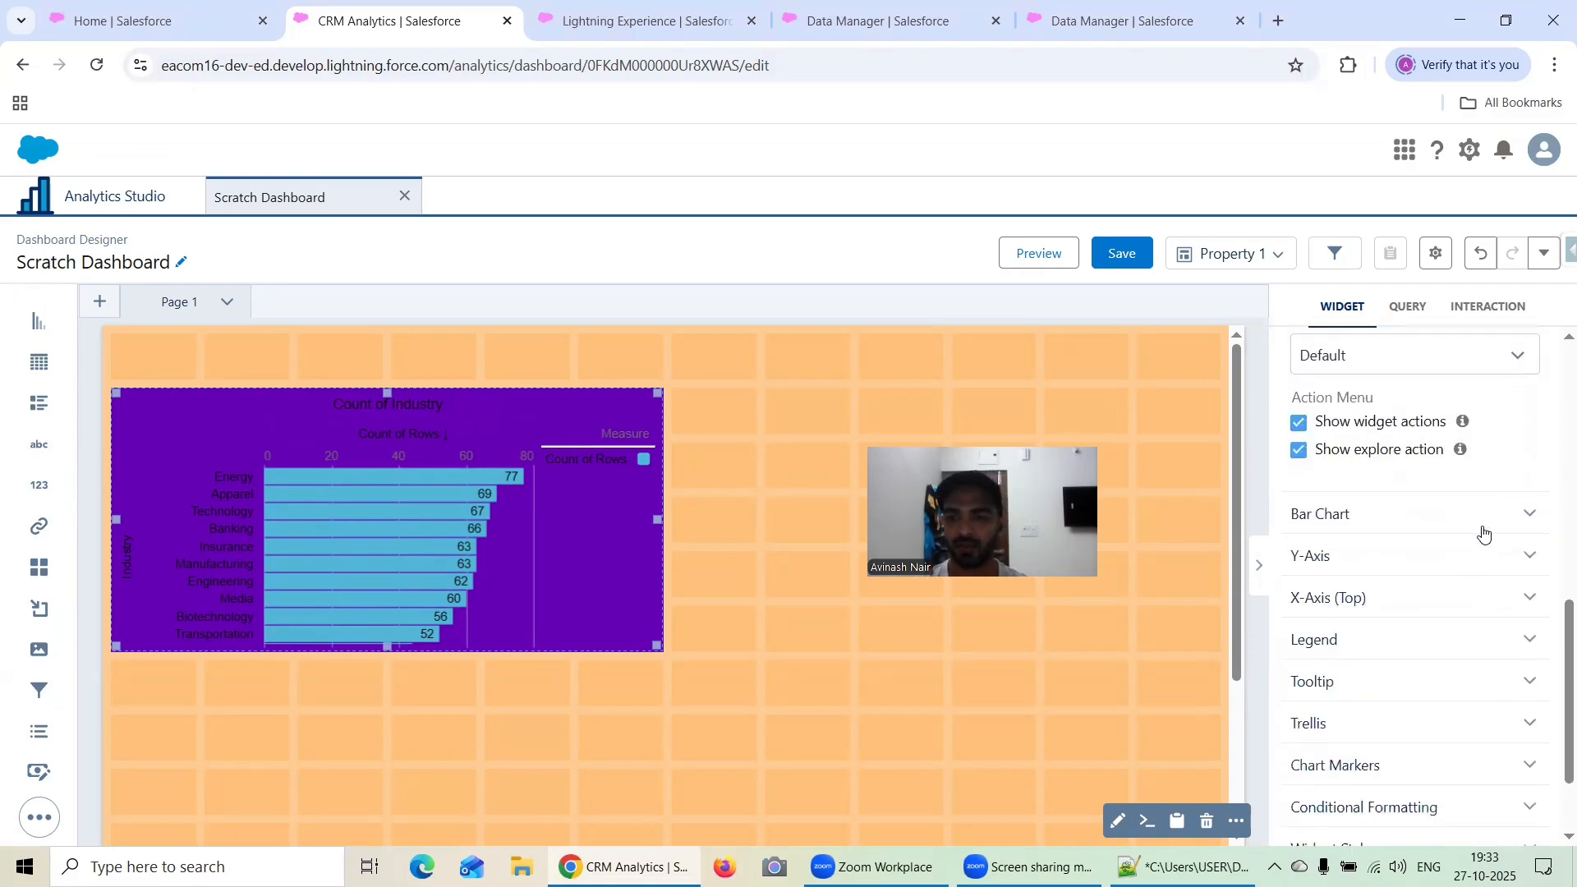
left_click(1357, 515)
scroll(1475, 520, "down", 4)
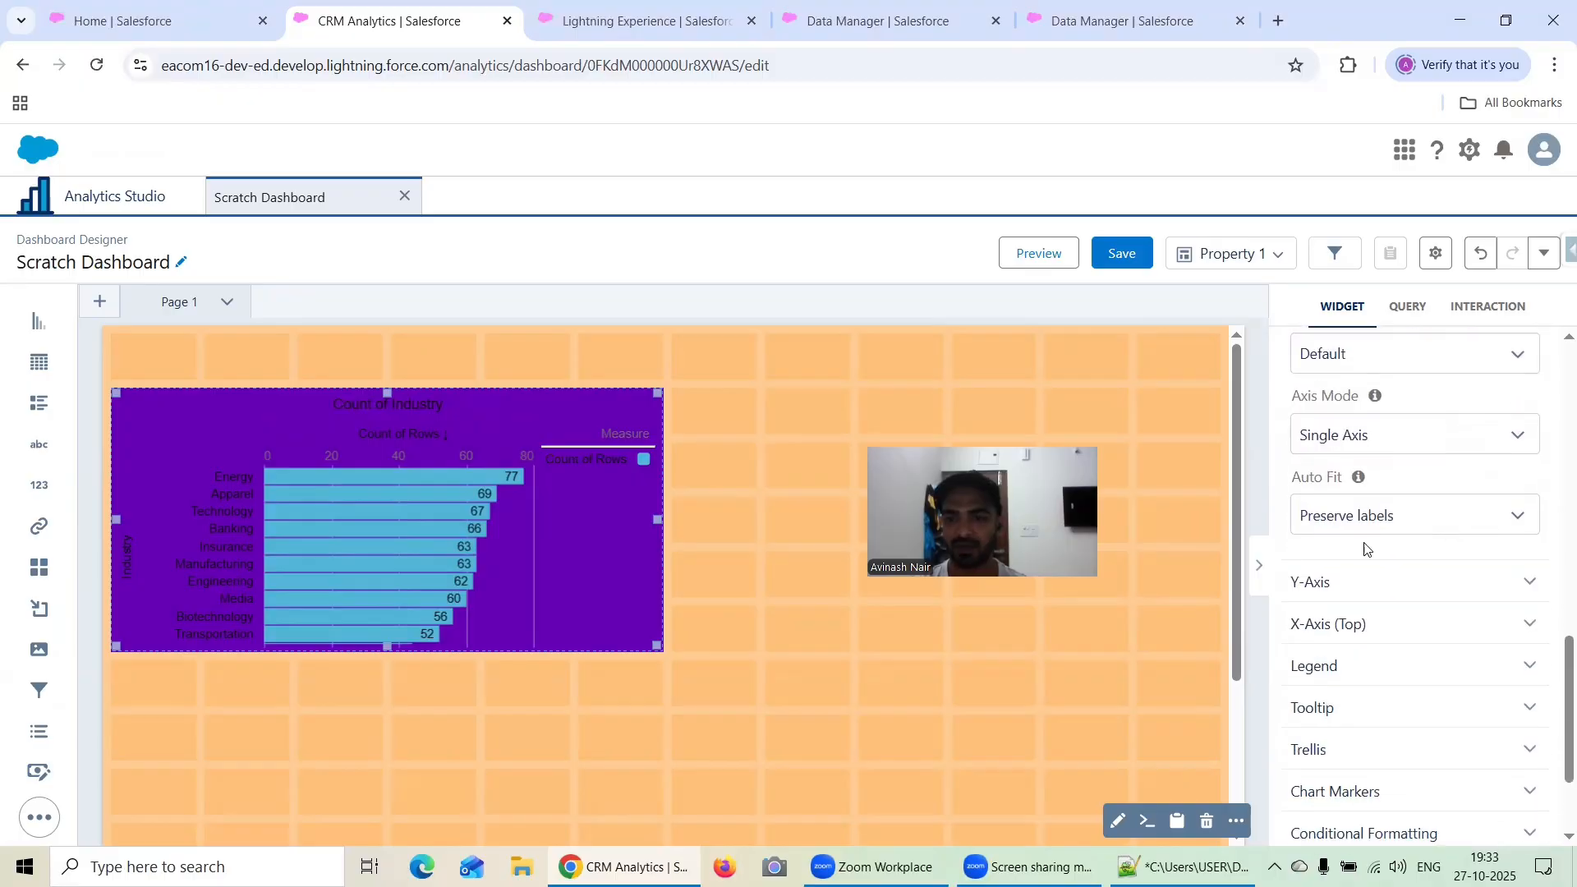
left_click(1364, 582)
scroll(1429, 538, "down", 4)
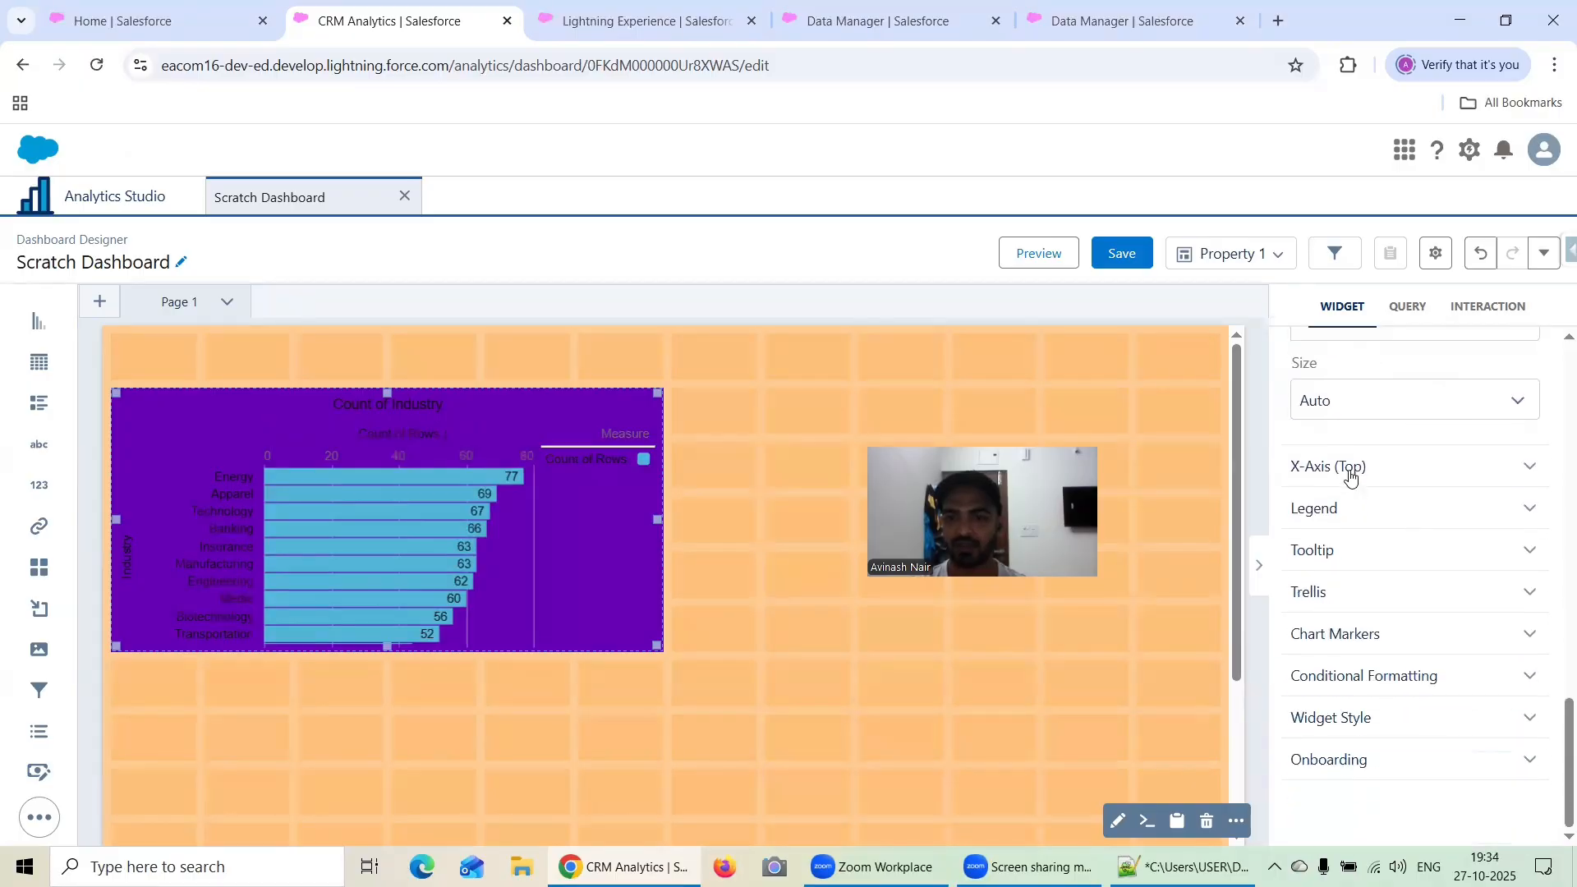
left_click(1348, 469)
scroll(1397, 579, "down", 2)
left_click(1348, 573)
scroll(1412, 539, "down", 3)
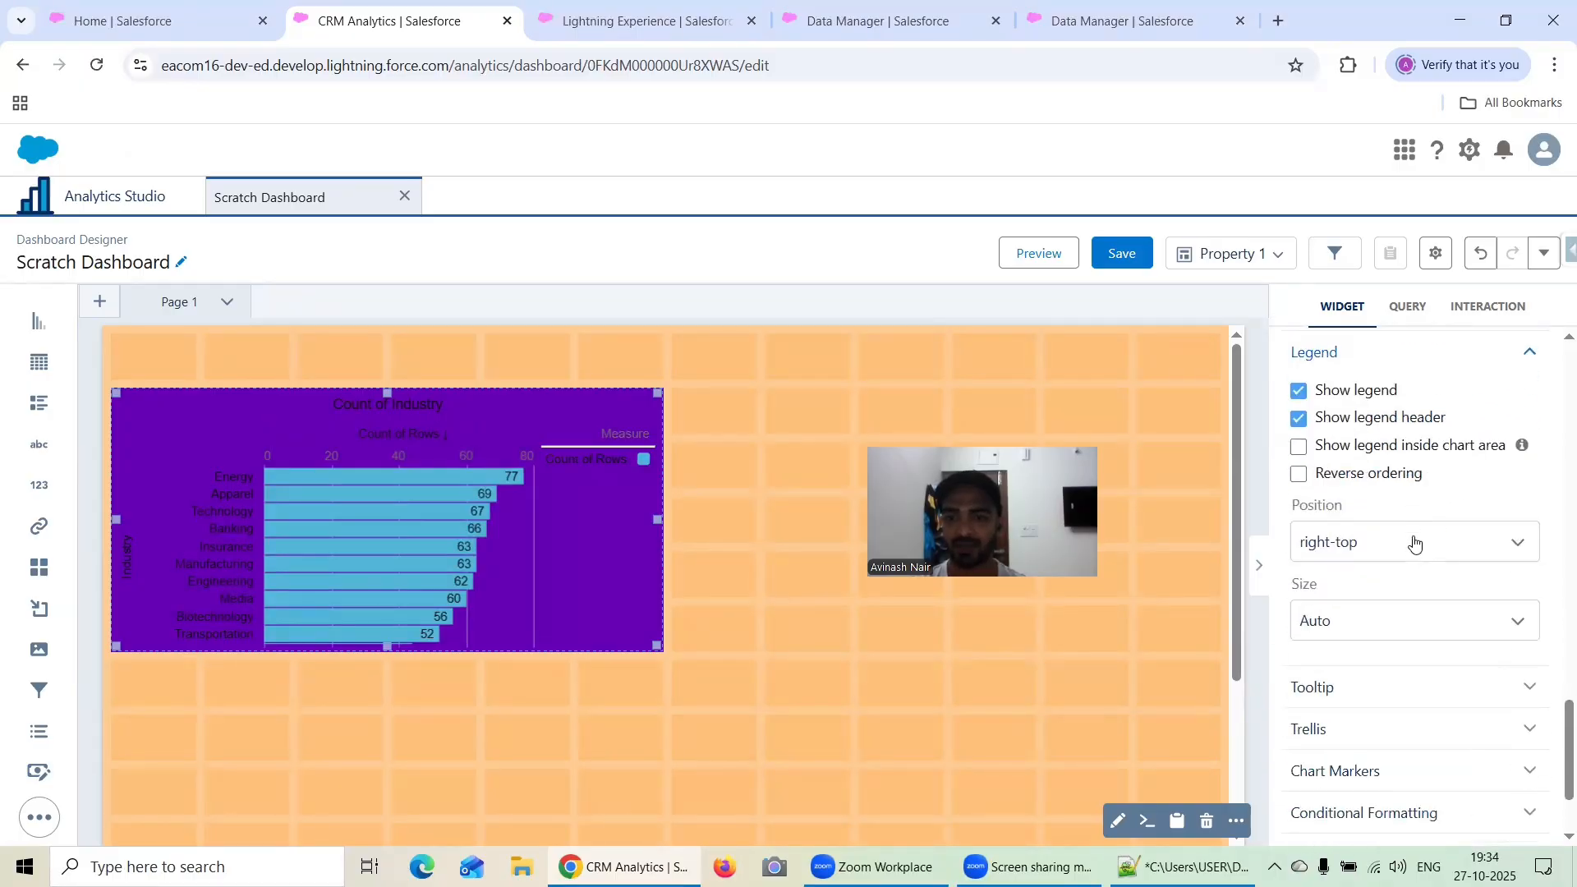
left_click(1381, 548)
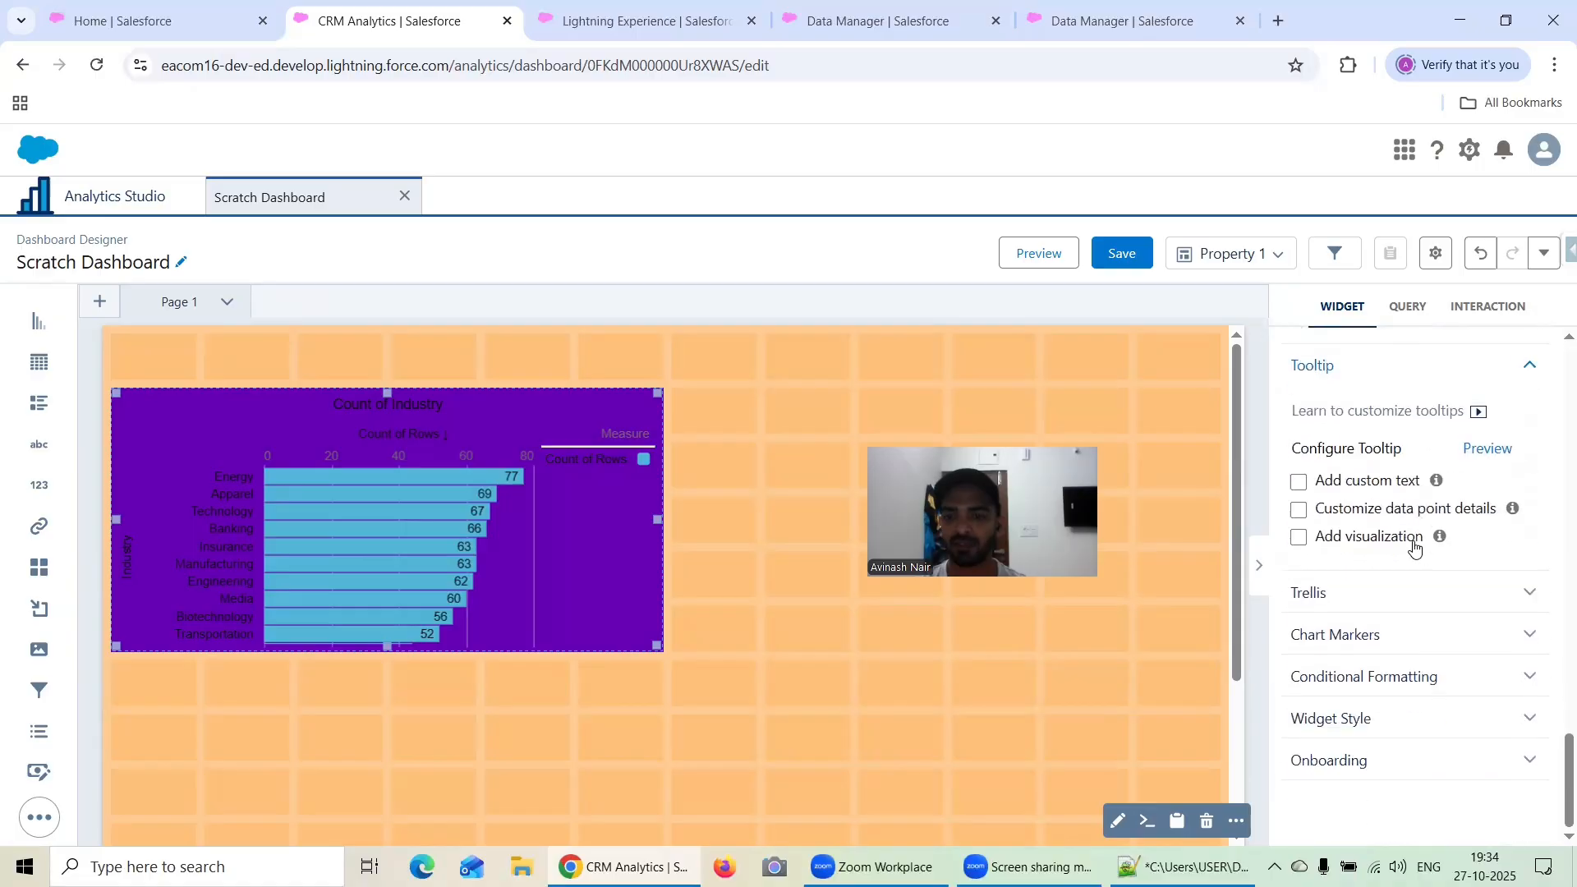
left_click(1354, 610)
left_click(1421, 640)
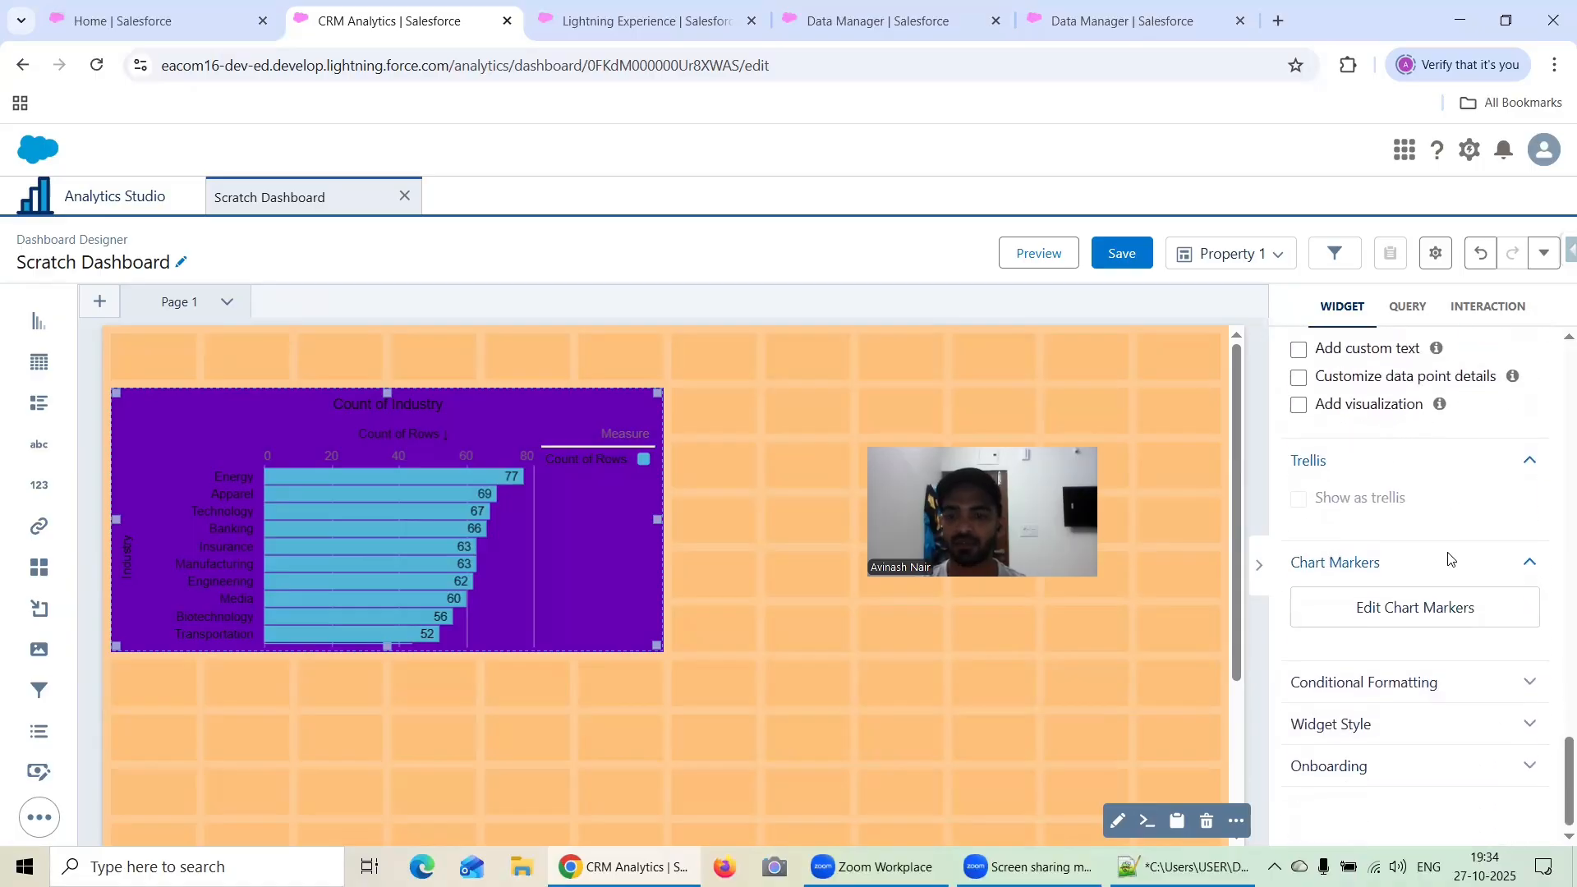
left_click(1430, 673)
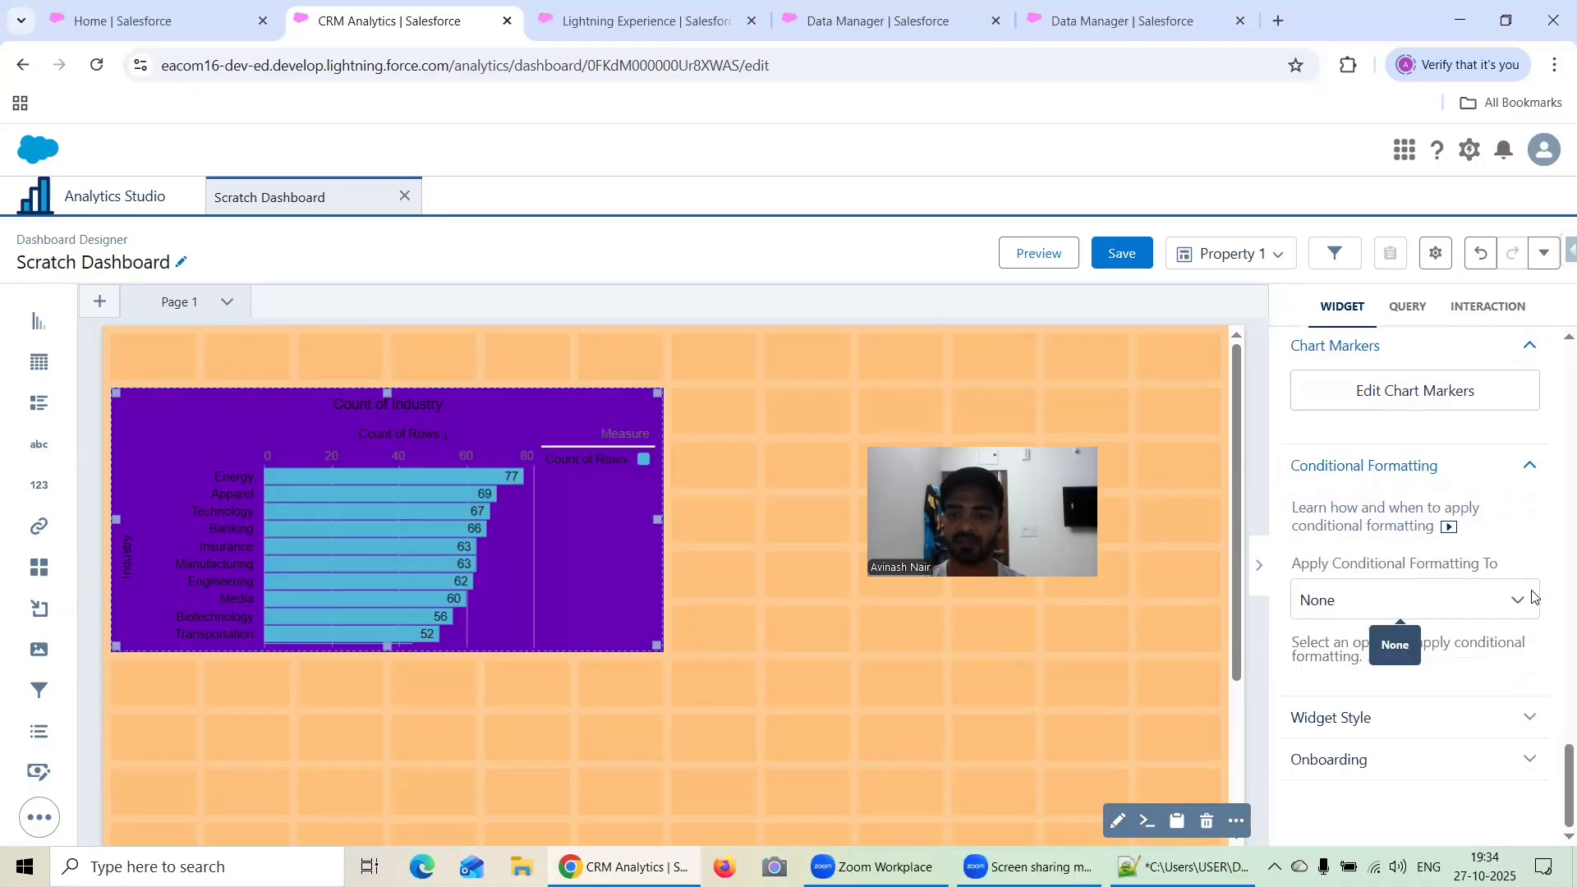
- Set the chart widget's background color to light grey-blue in its widget style
left_click(1397, 727)
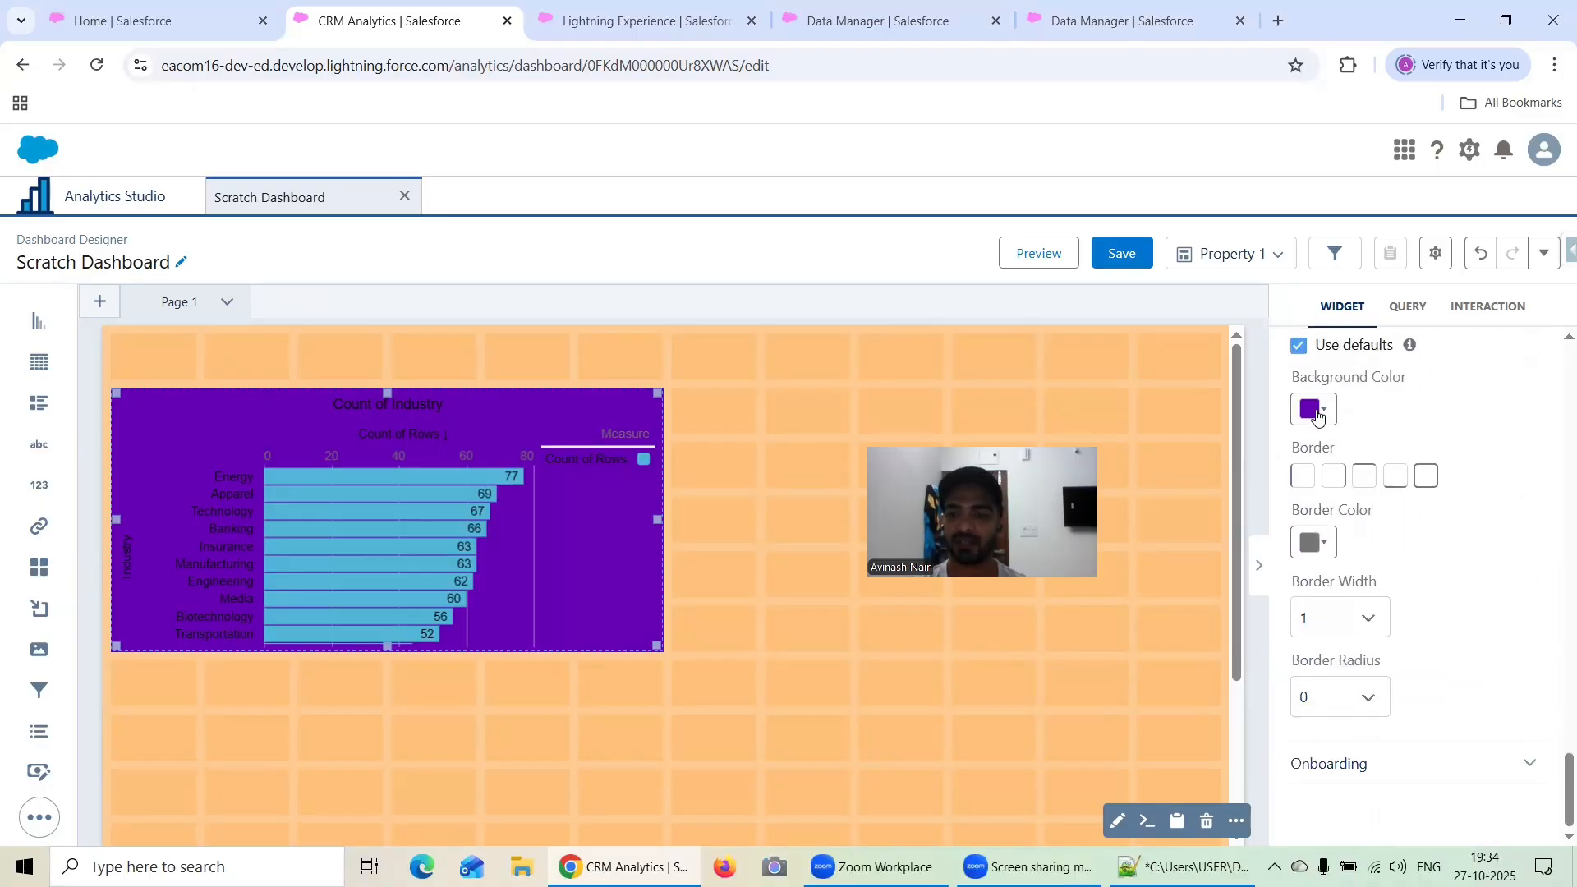
left_click(1316, 416)
left_click(1385, 509)
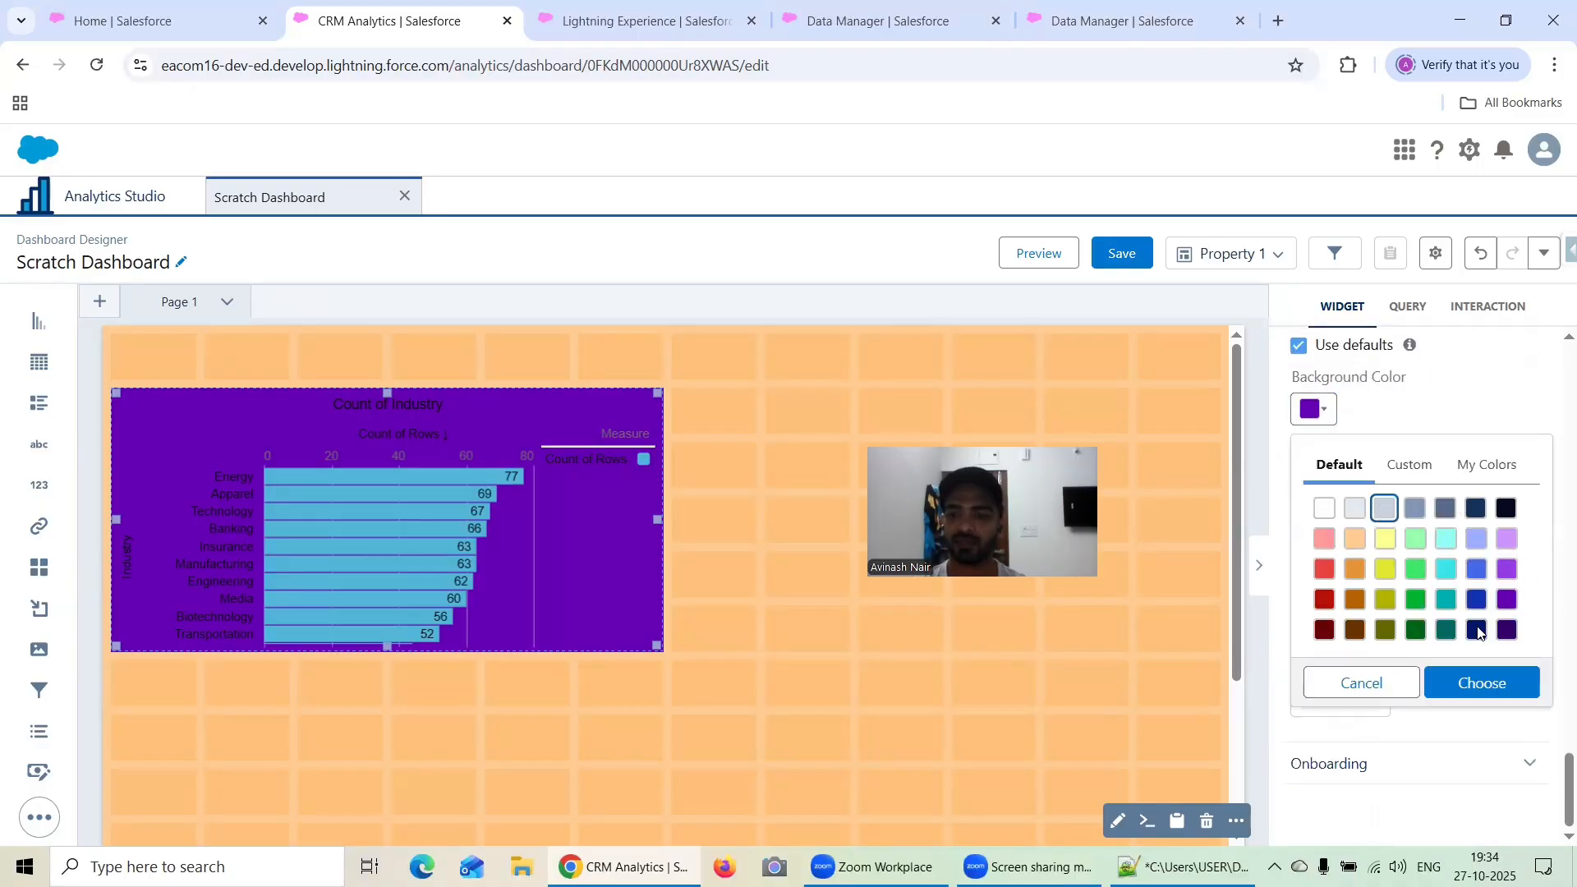
left_click(1495, 687)
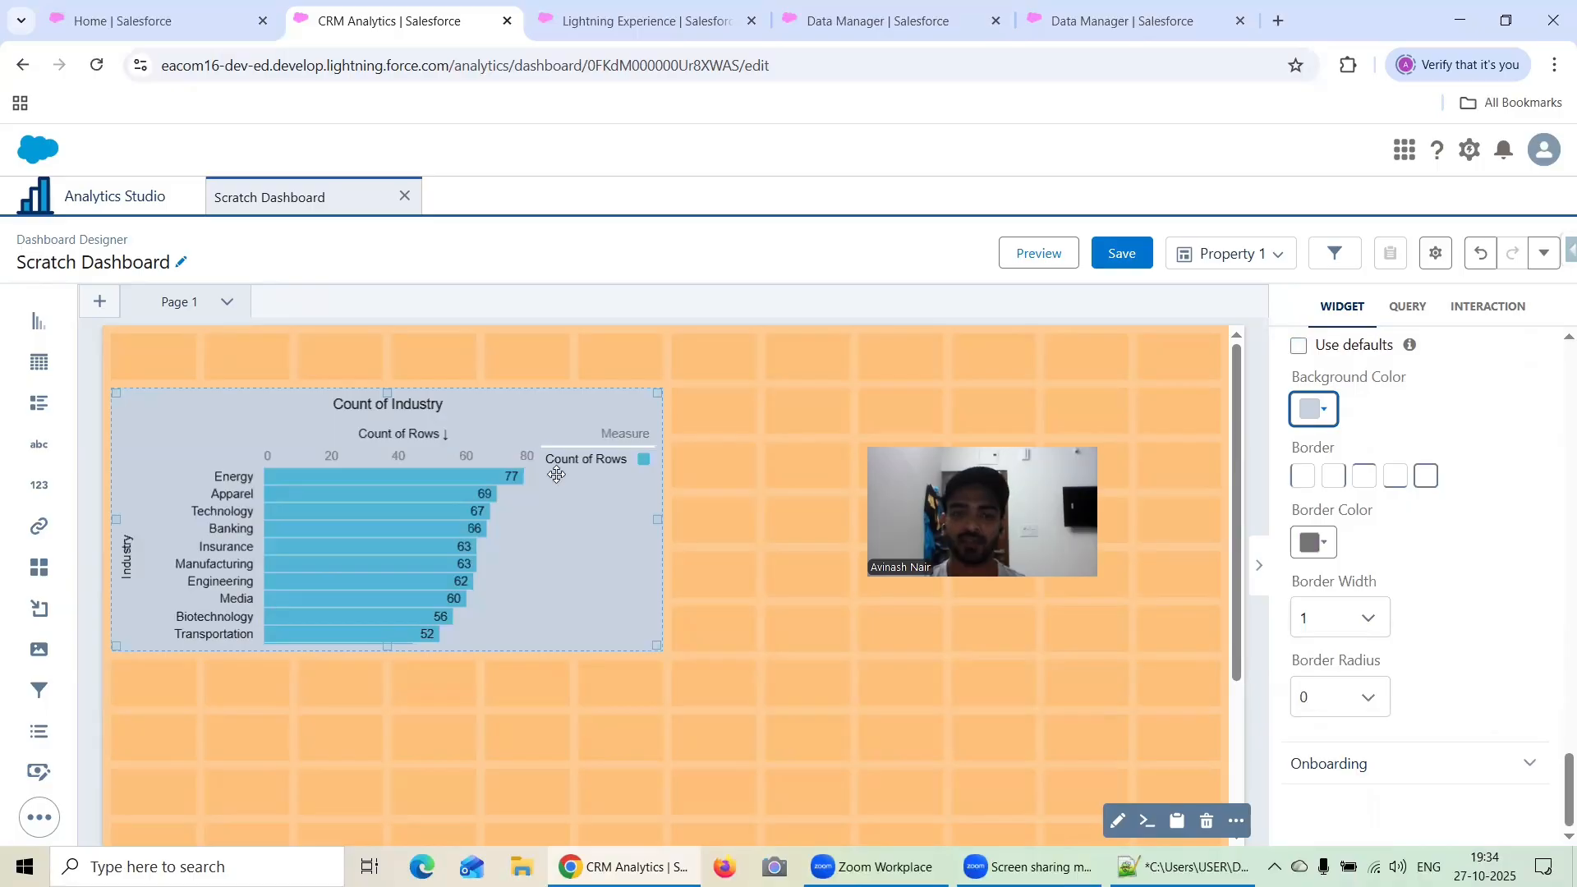
- Give the chart widget a border on all sides in a near-black color
left_click(1427, 479)
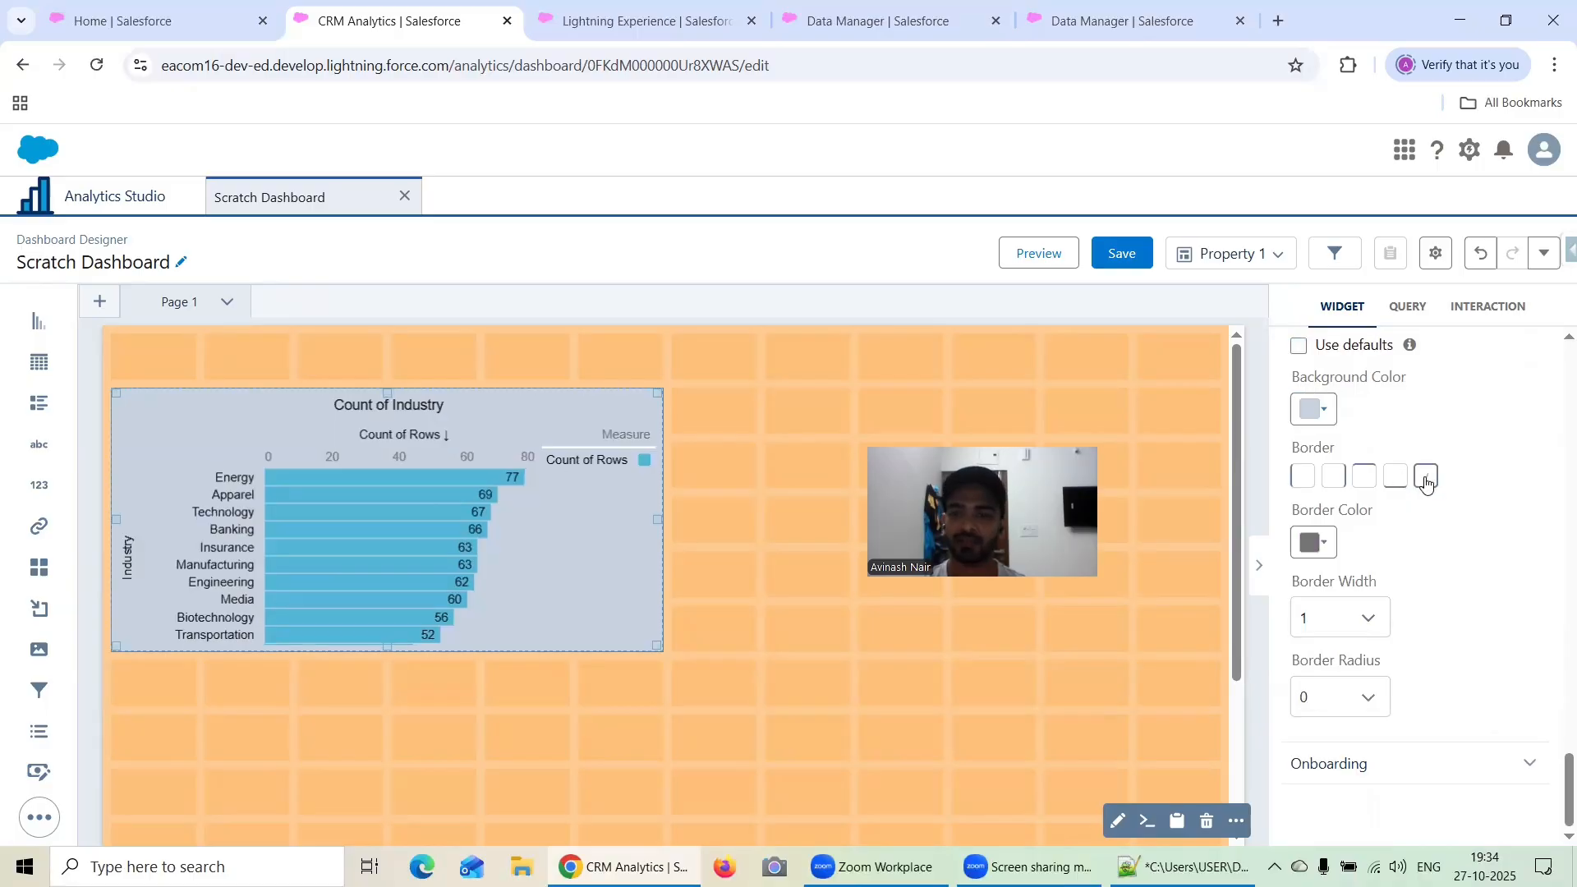
left_click(1317, 544)
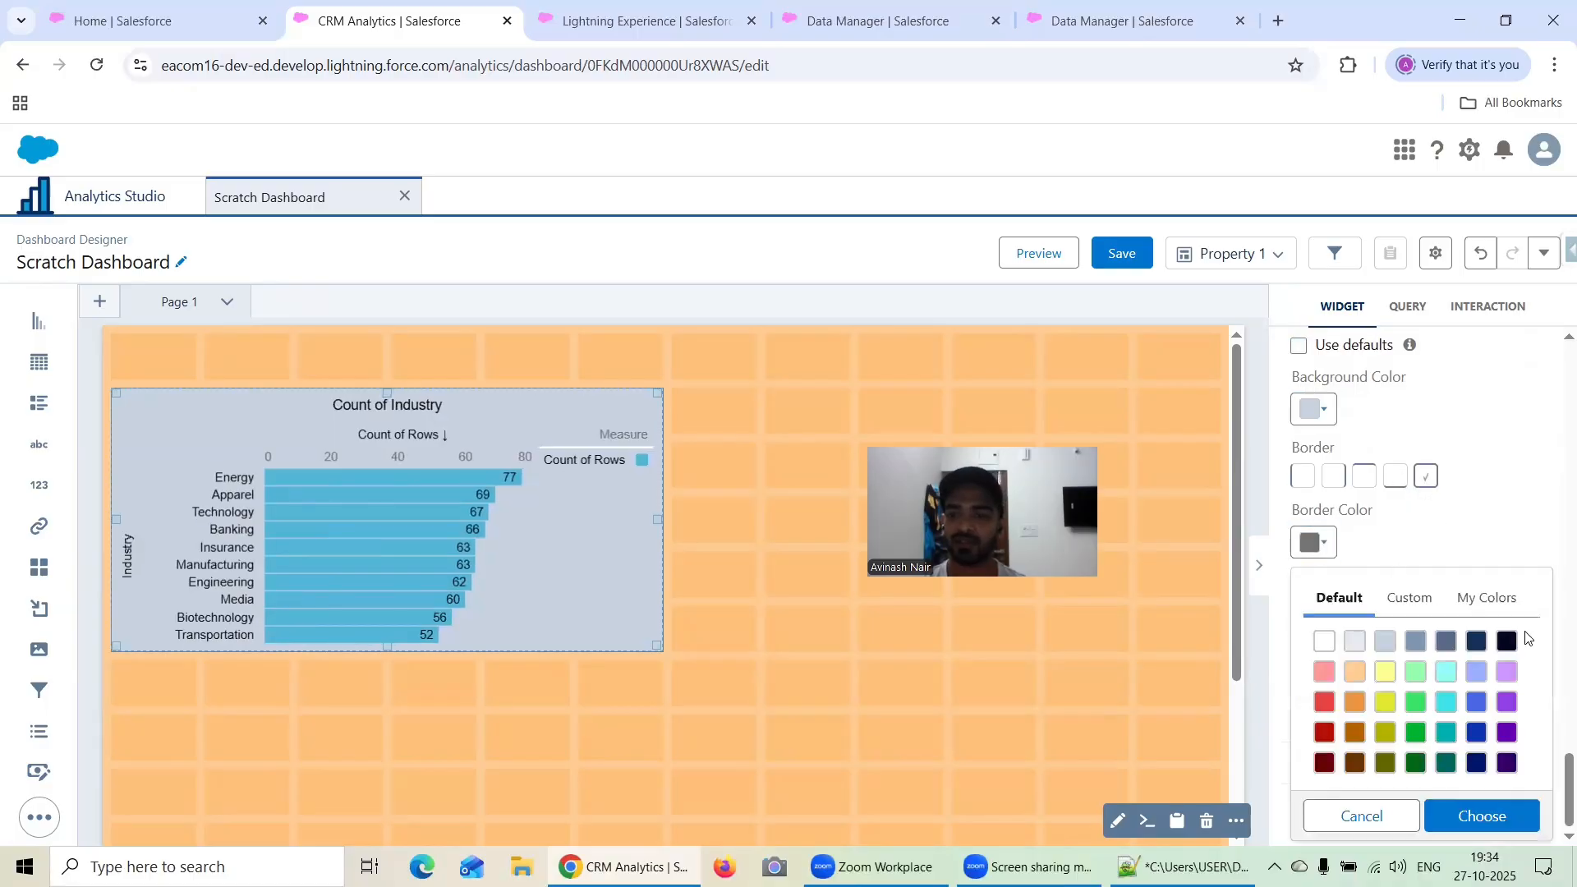
left_click(1507, 641)
left_click(1481, 816)
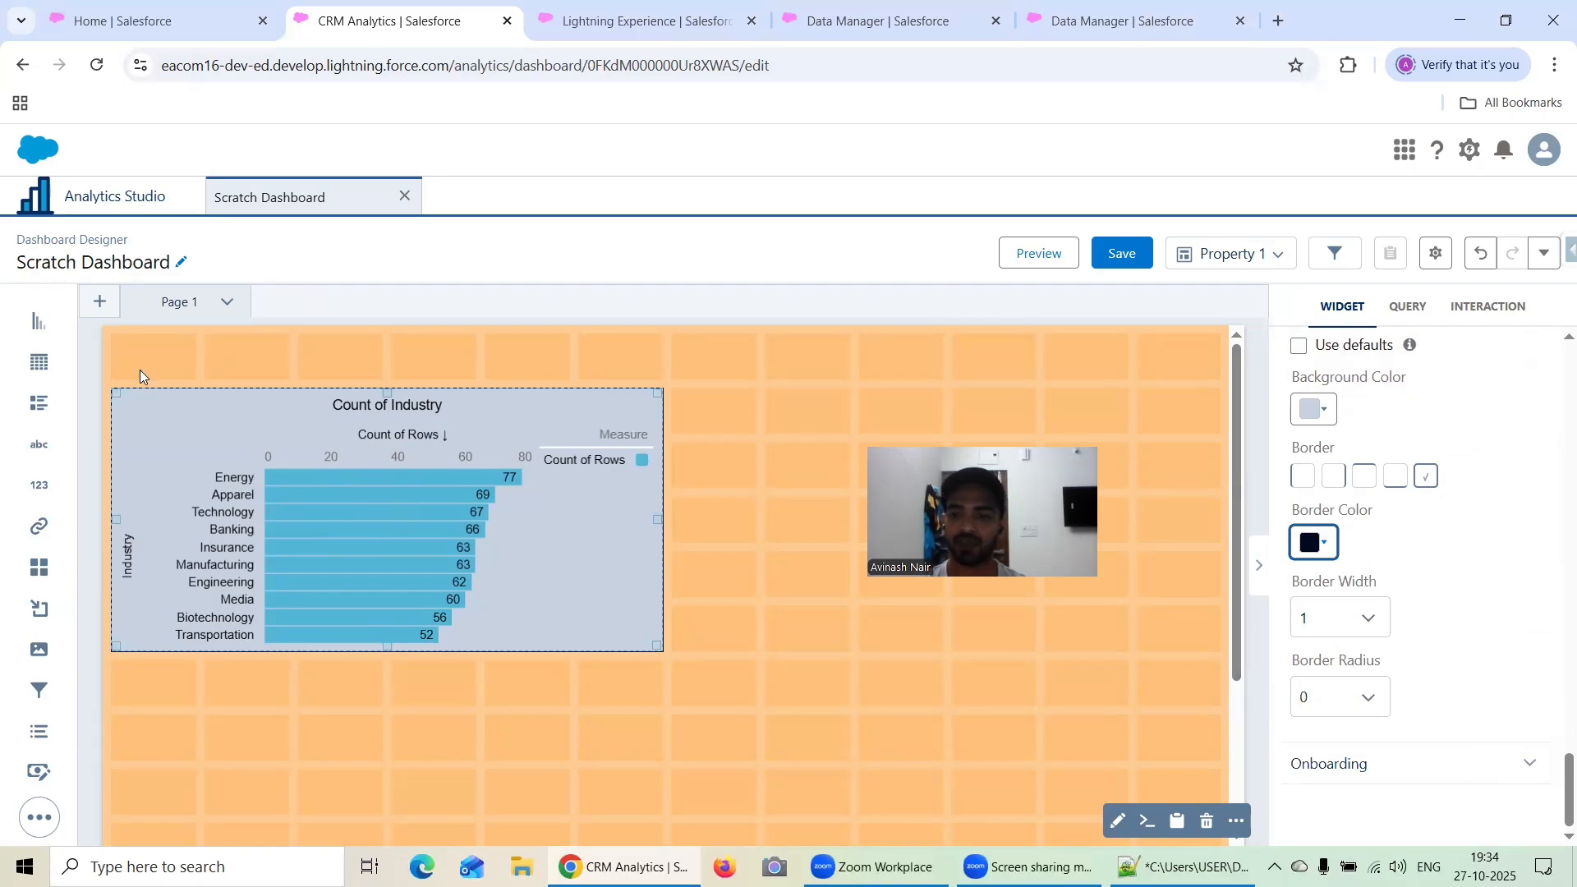
left_click(1426, 474)
- Try a border width of 8 on the chart widget and settle on 4
left_click(1355, 622)
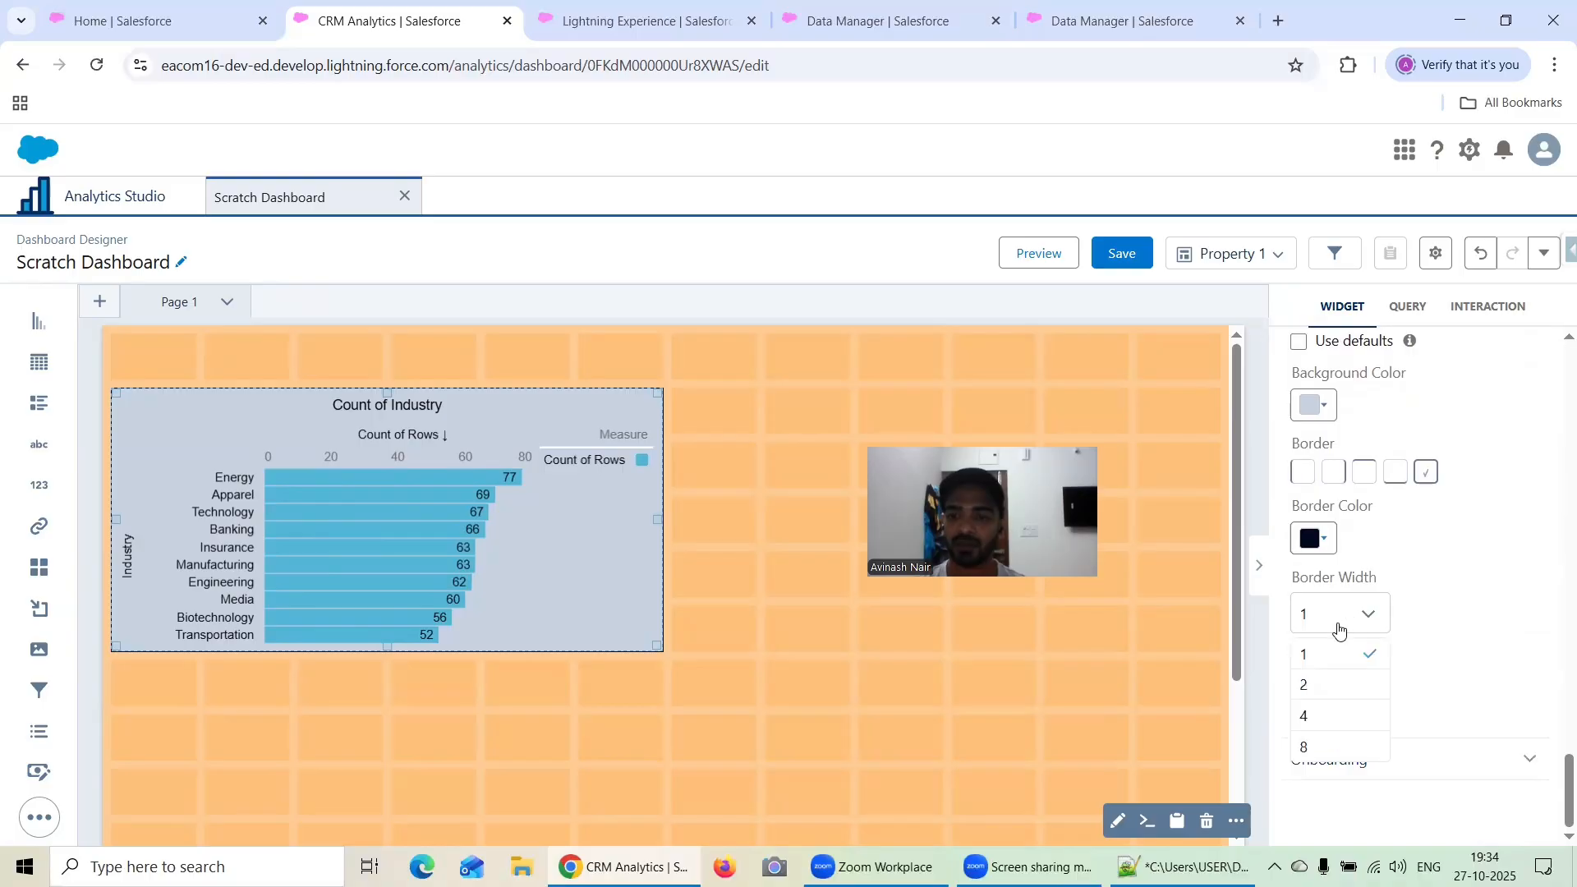
left_click(1325, 747)
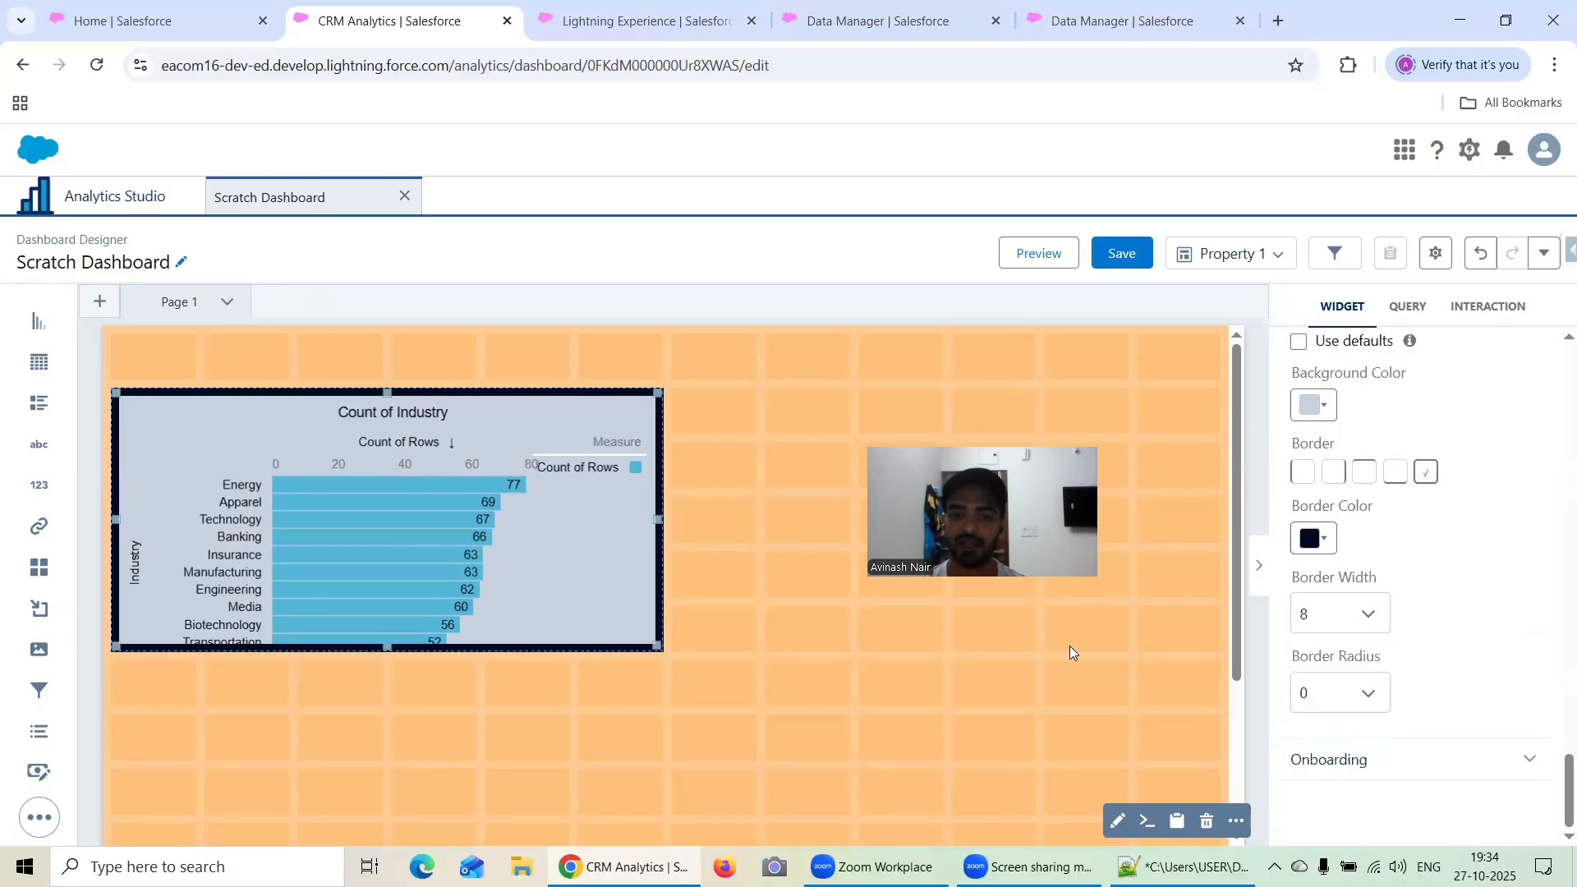
left_click(1338, 610)
left_click(1306, 716)
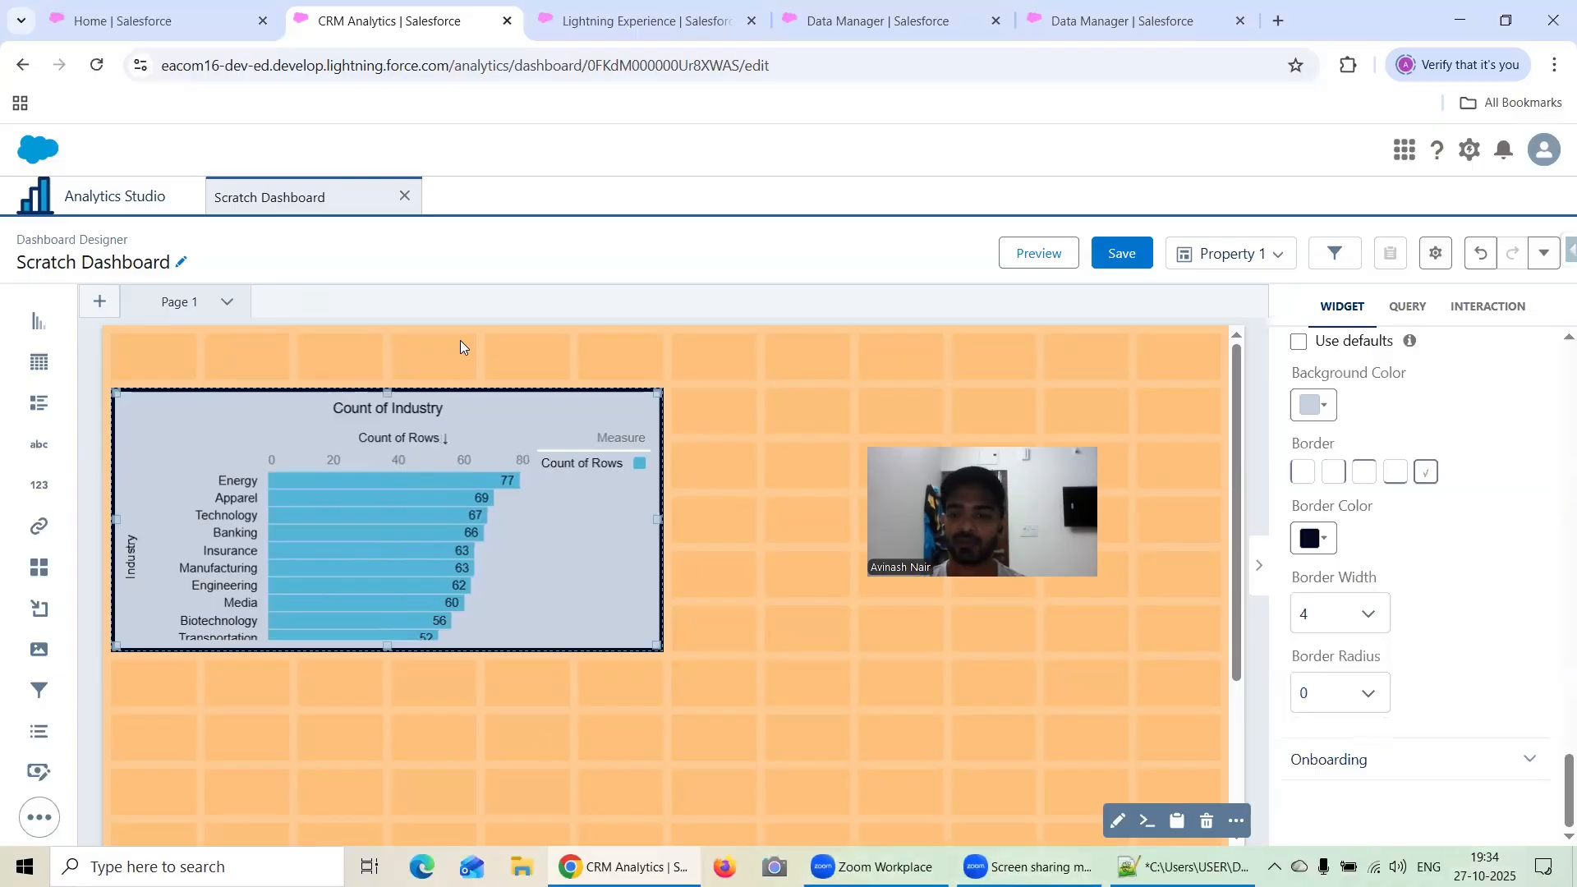
- Check the border radius options, preview the dashboard with the bordered chart, and return to editing
left_click(1324, 699)
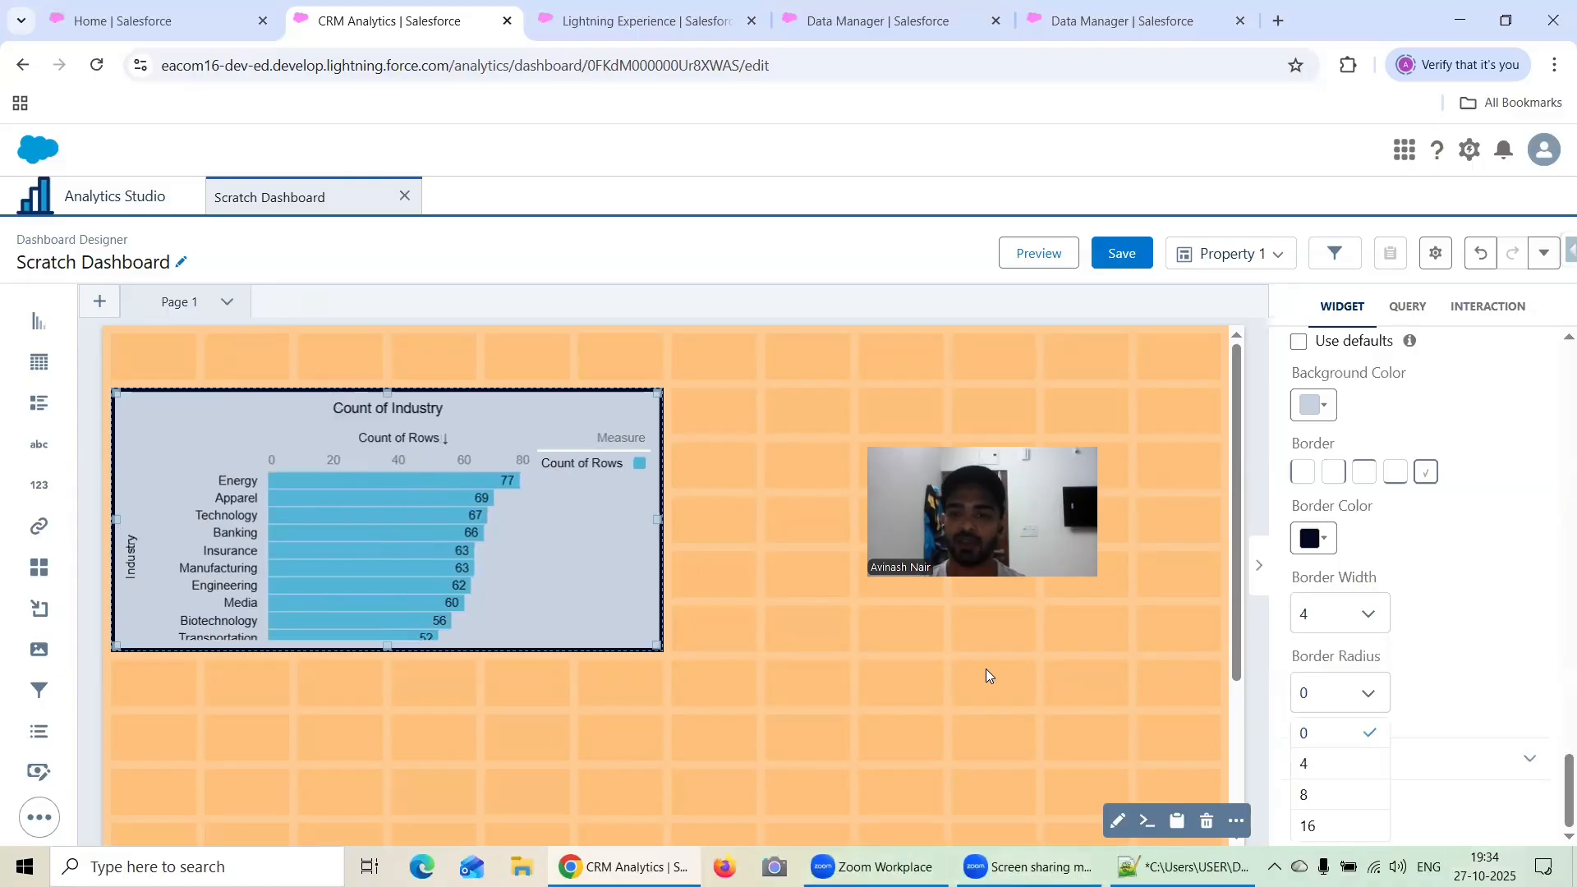
left_click(720, 408)
left_click(1040, 253)
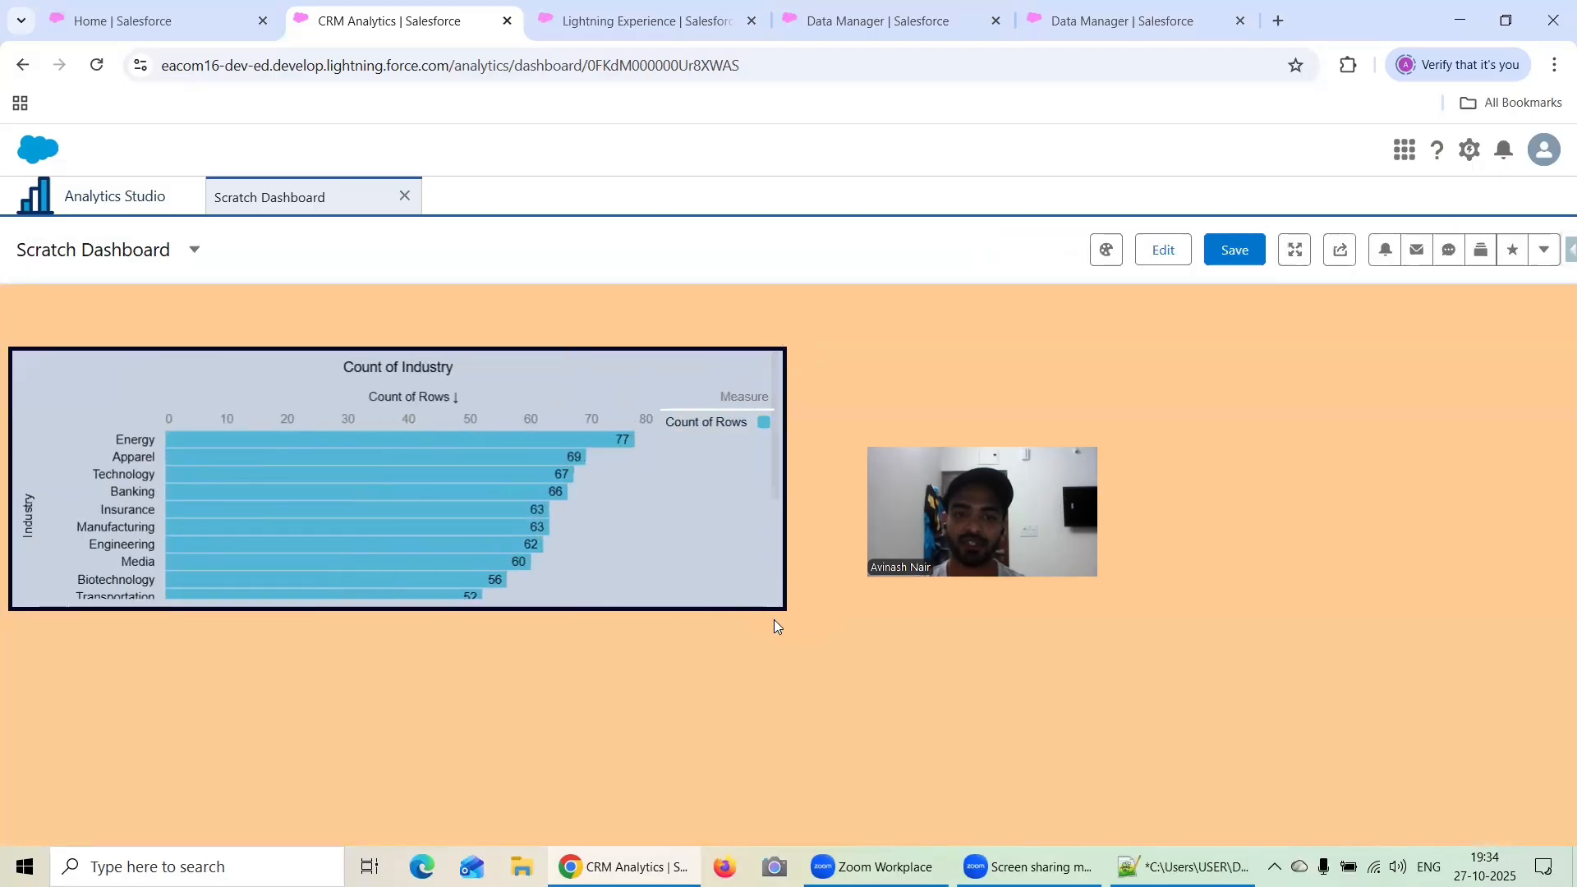
left_click(1167, 251)
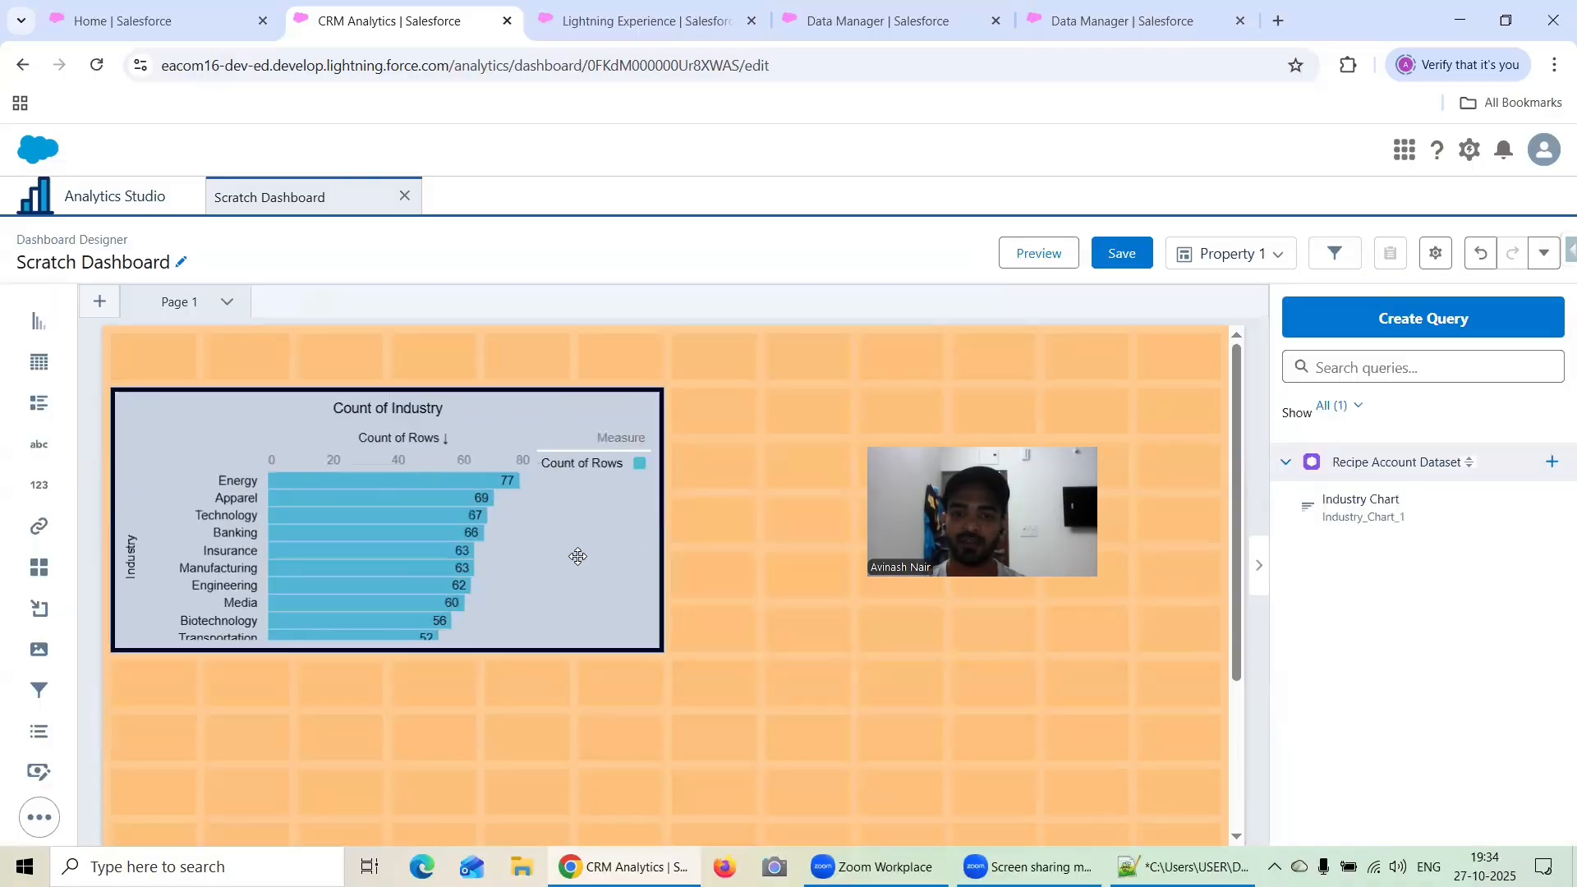
- Try border radius values 4 and 8 on the chart widget and settle on 16
left_click(542, 557)
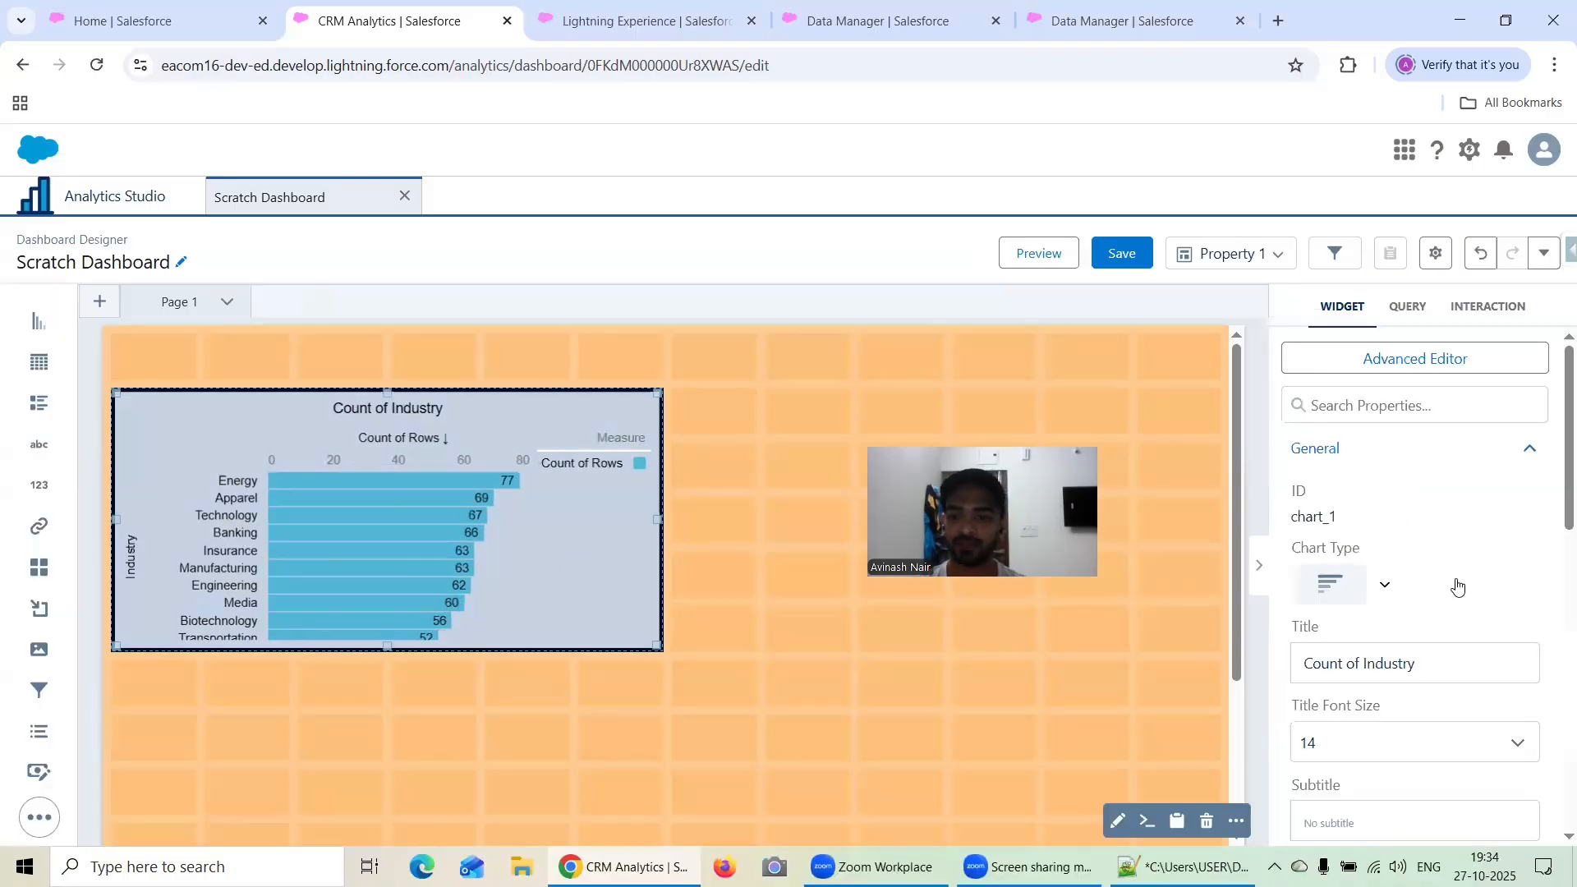
scroll(1459, 585, "down", 10)
left_click(1363, 720)
scroll(1373, 648, "down", 5)
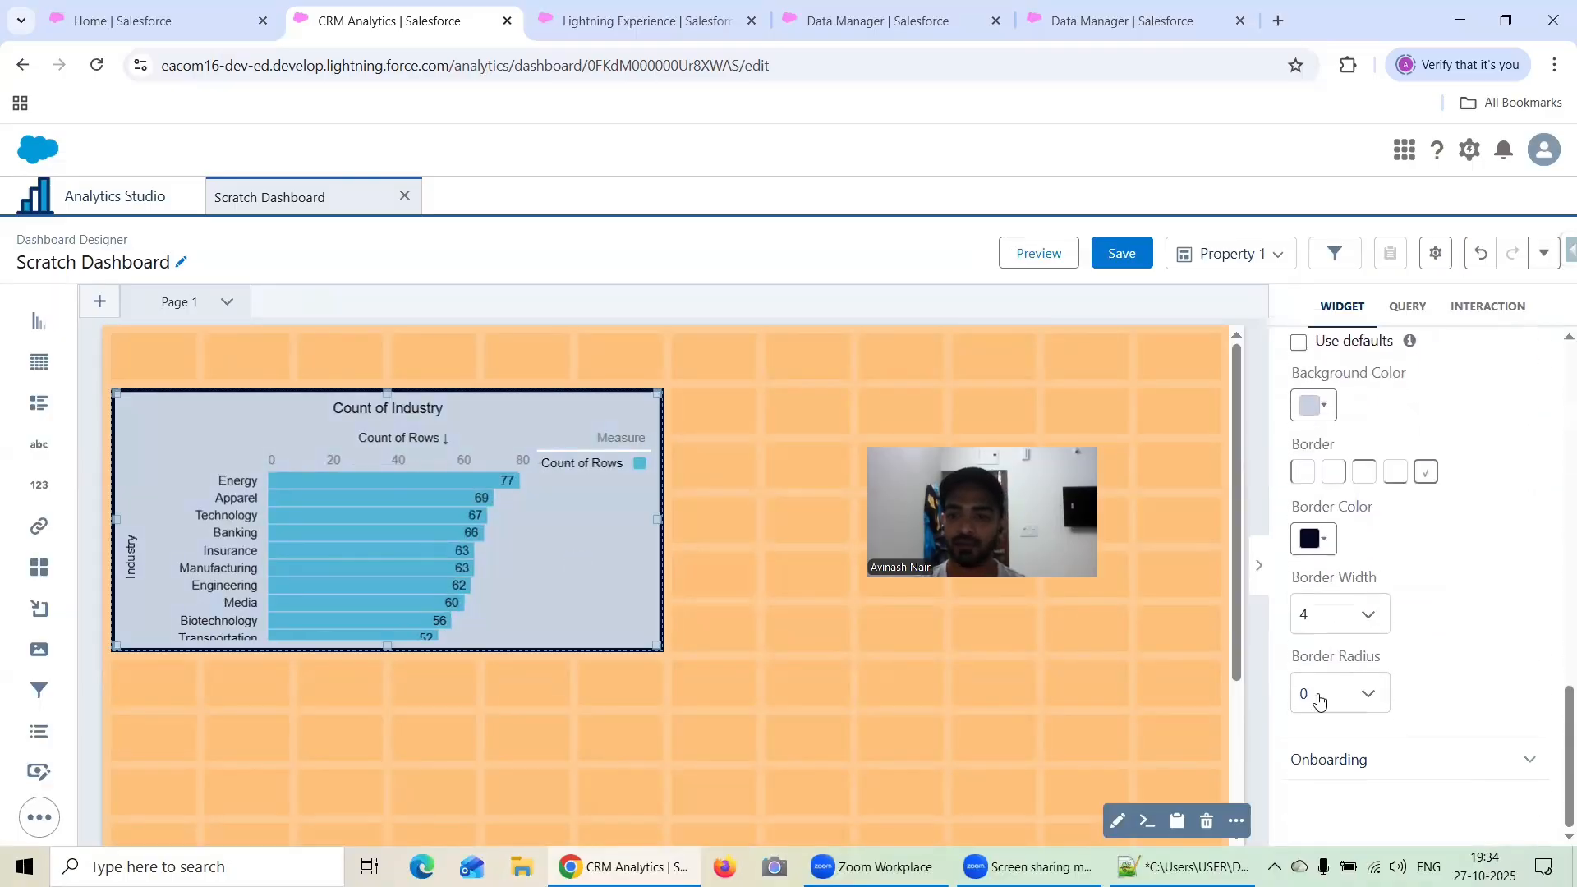
left_click(1318, 700)
left_click(1331, 763)
left_click(1316, 700)
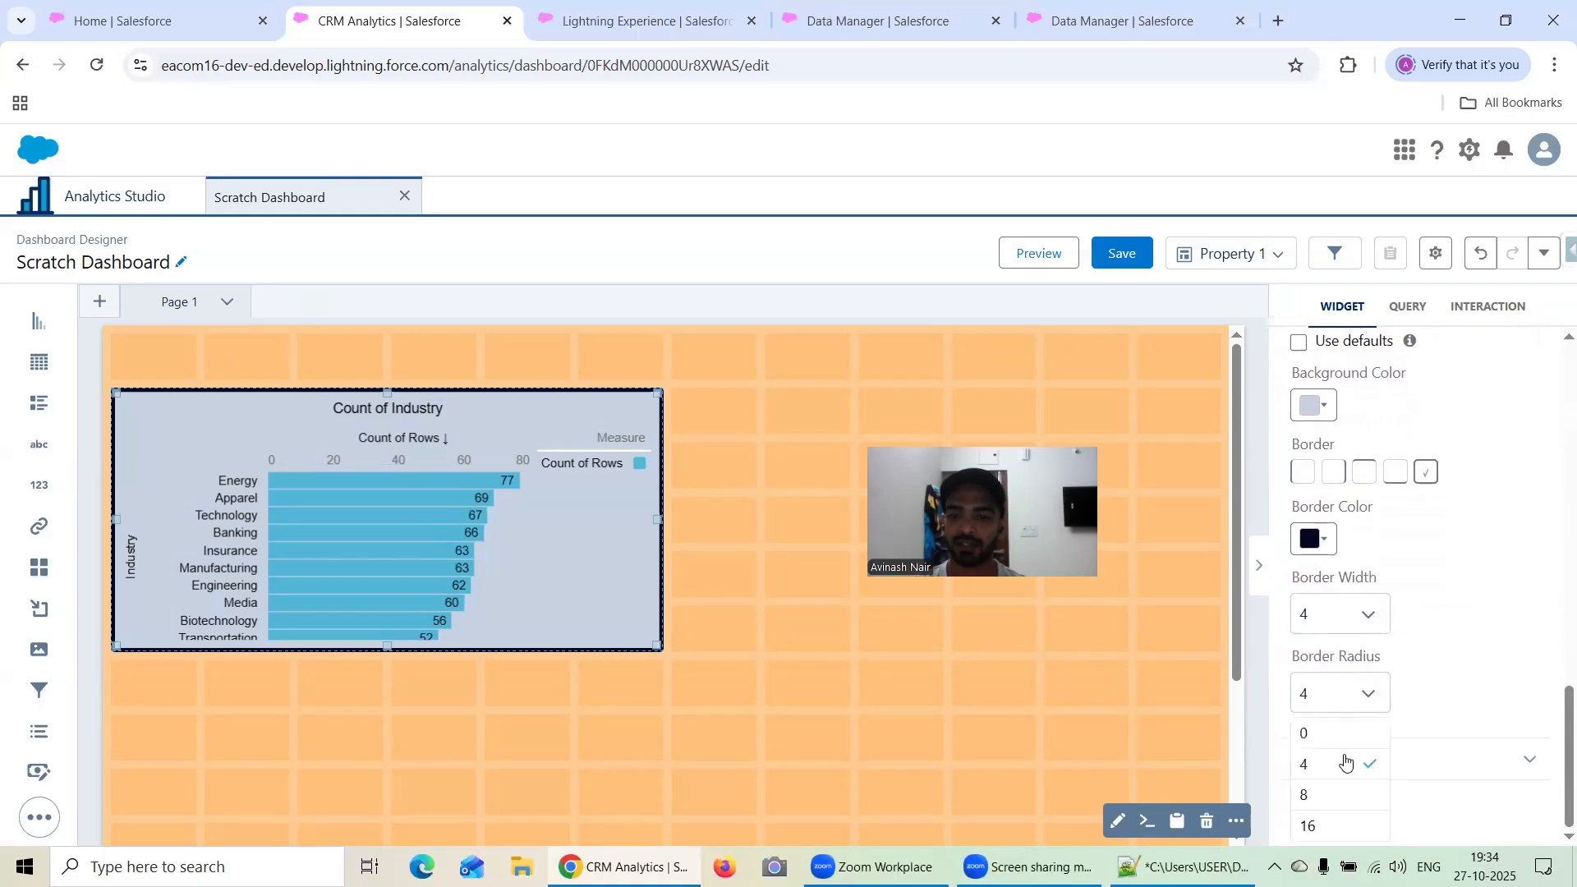
left_click(1321, 795)
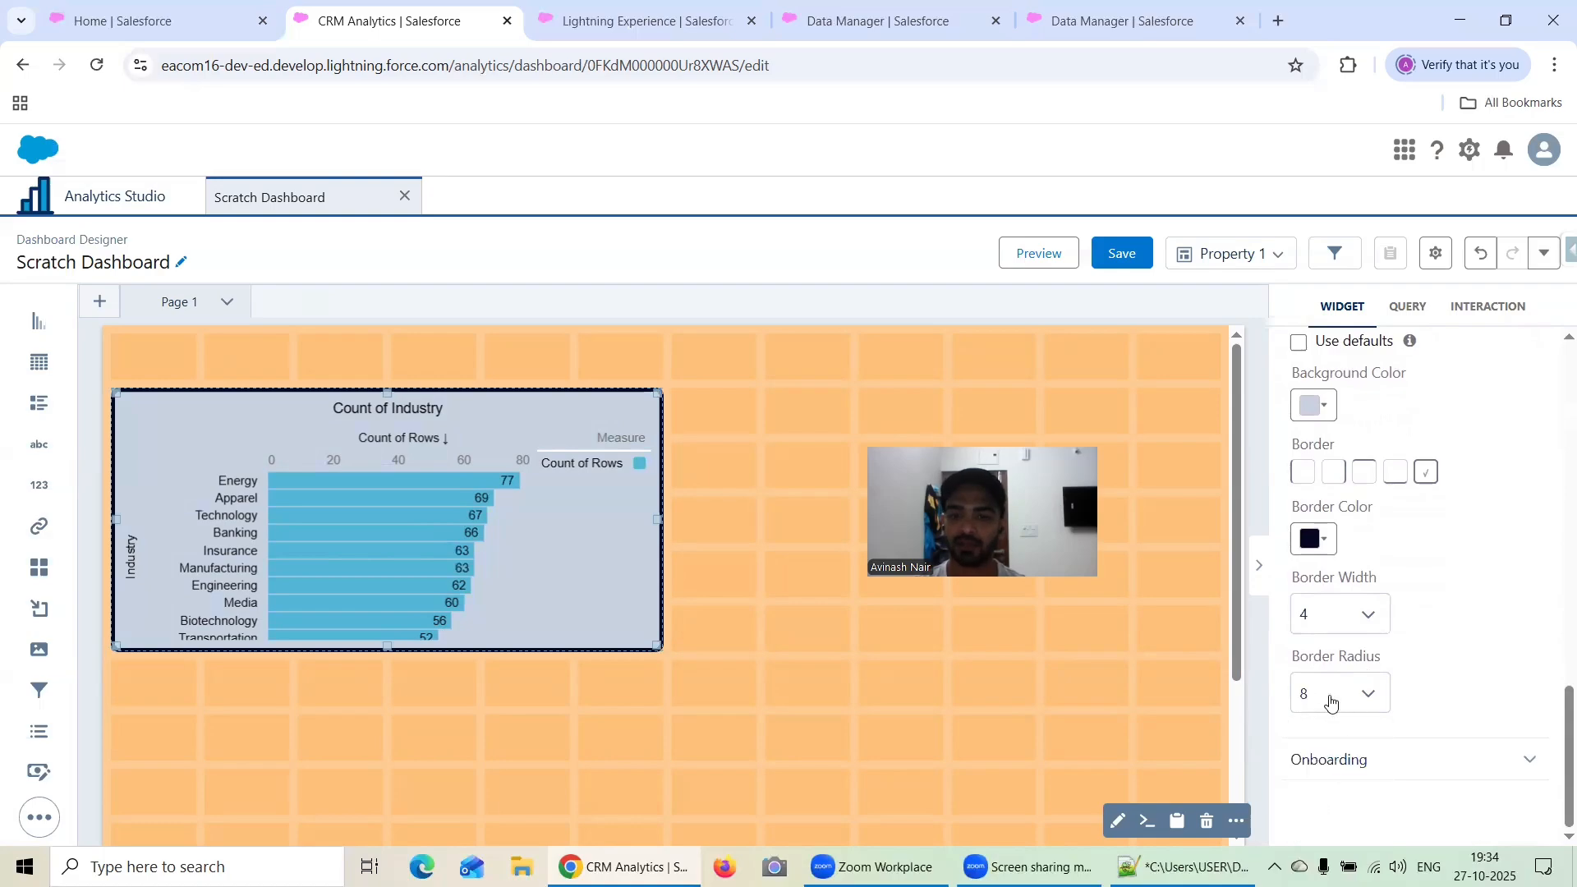
left_click(1331, 700)
left_click(1319, 824)
- Preview the dashboard with the rounded chart border and return to the chart widget's properties in edit mode
left_click(1039, 253)
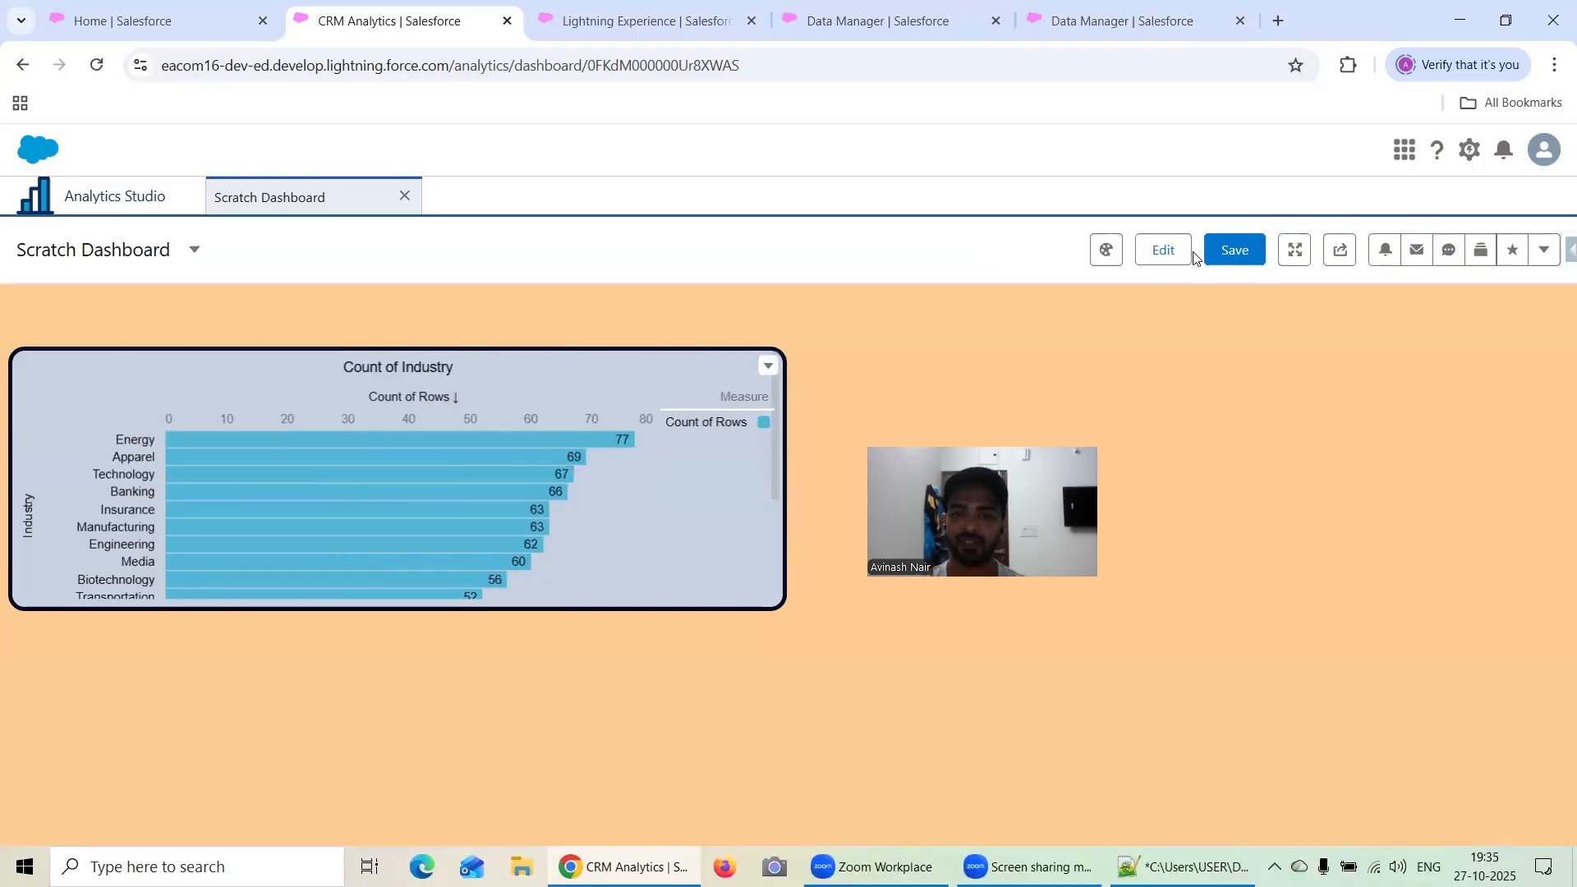
left_click(1164, 250)
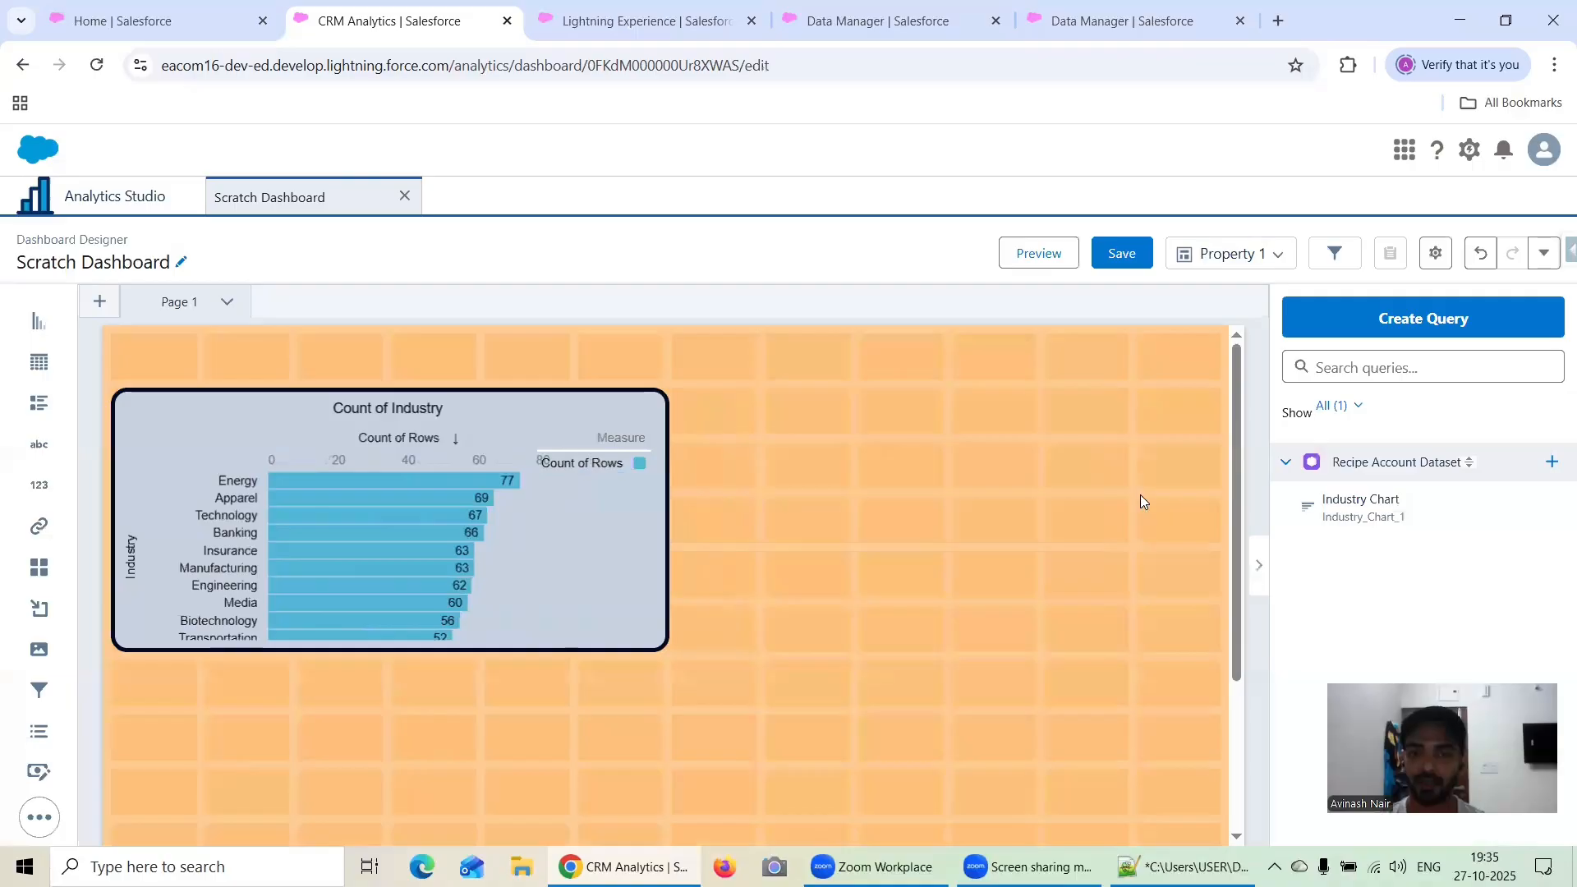
left_click(633, 438)
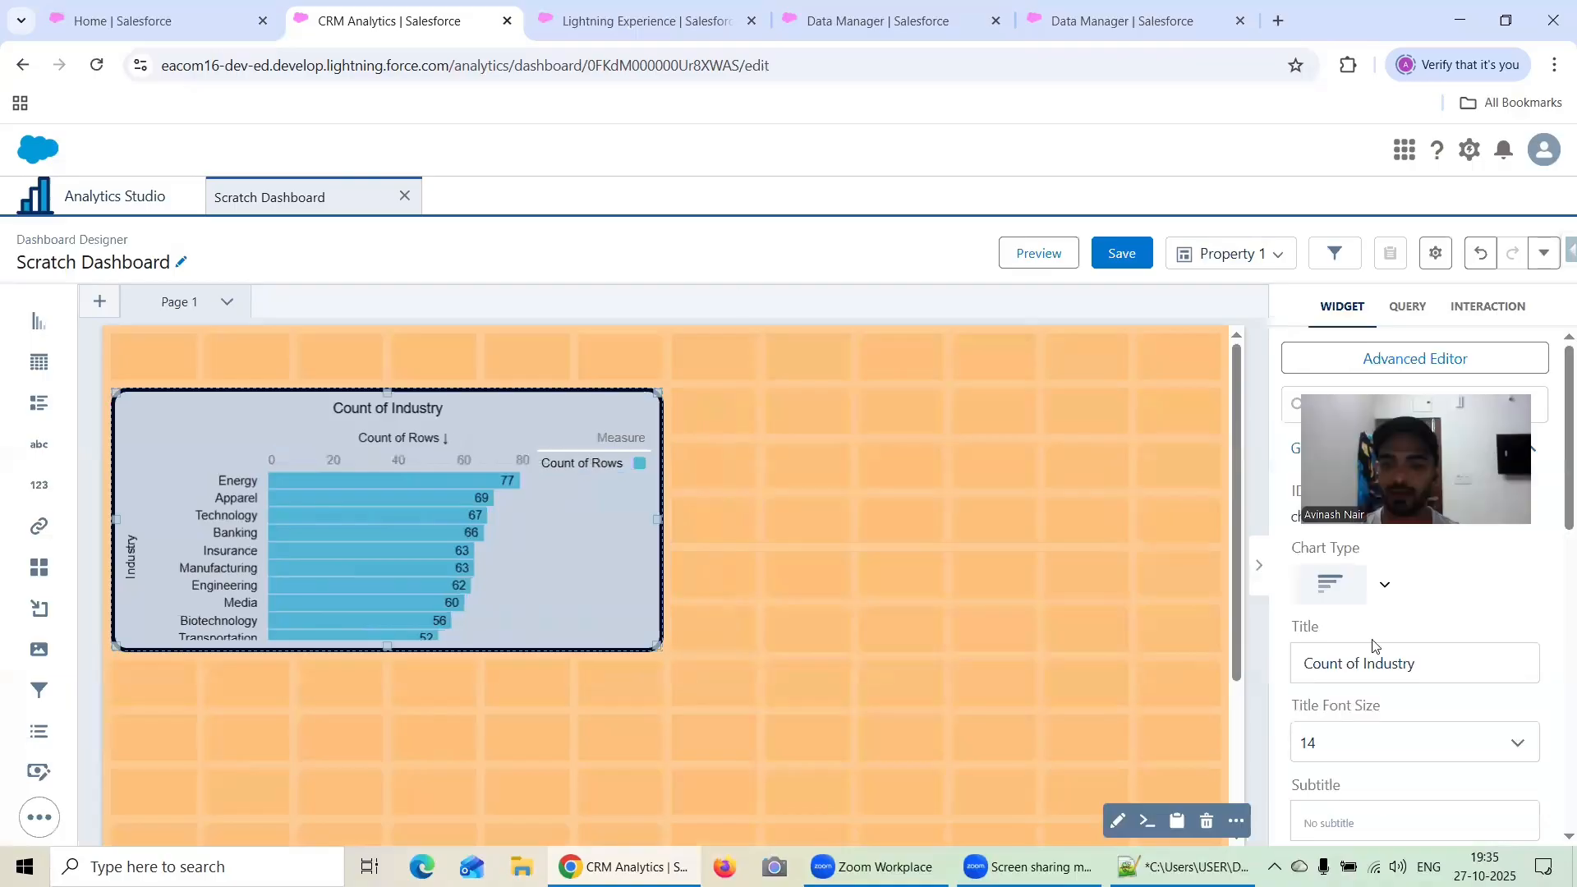
scroll(1501, 704, "down", 10)
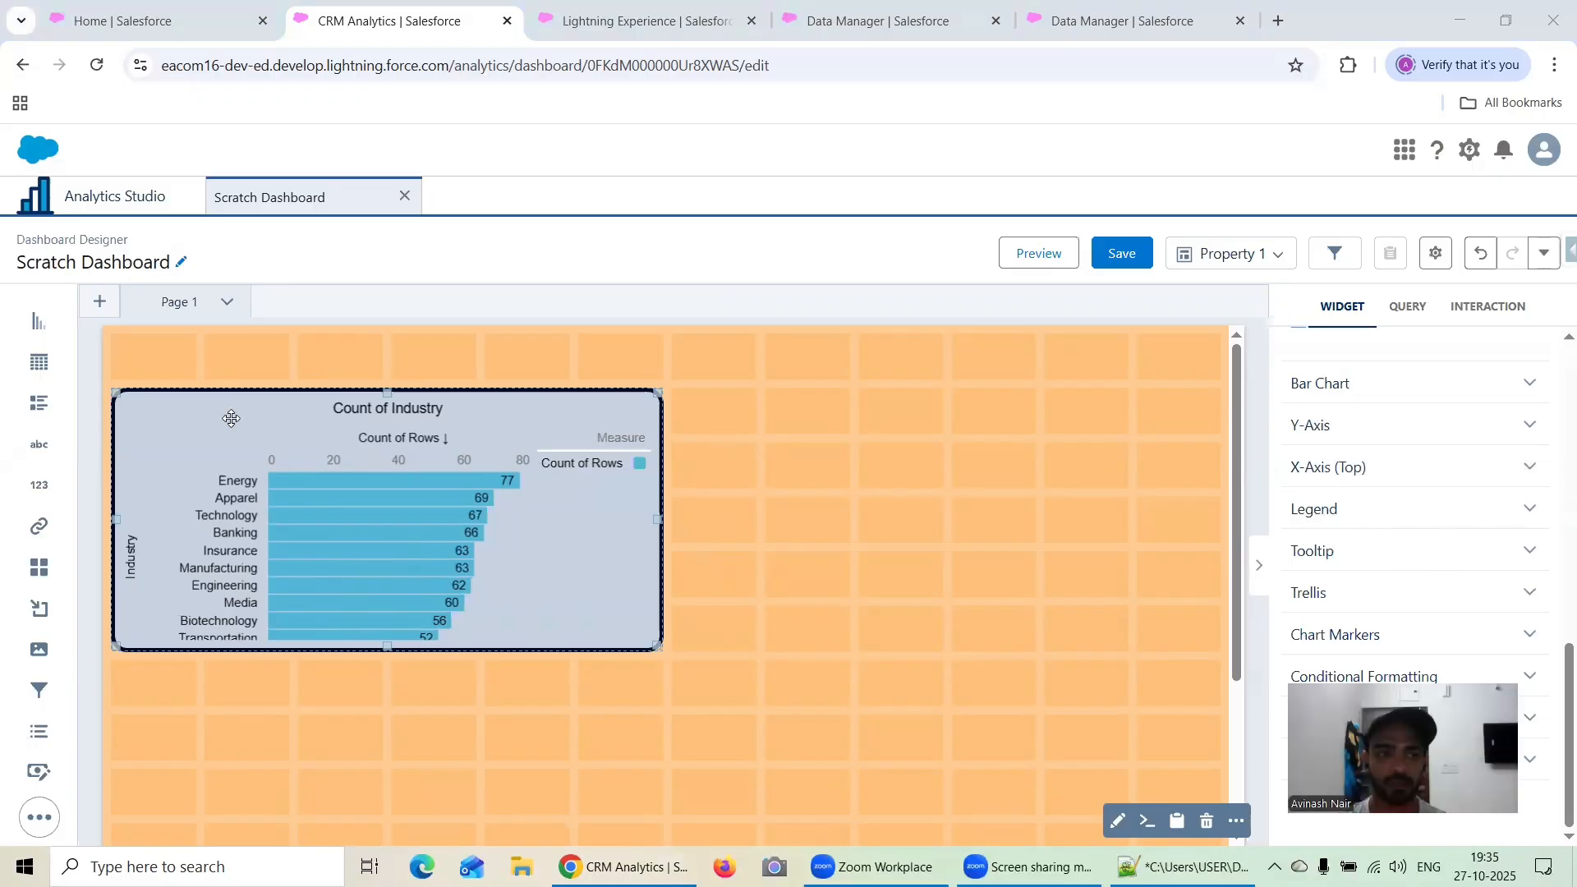
- Place a wide table widget below the Count of Industry chart and start its query on Recipe Account Dataset
left_click_drag(35, 371, 136, 645)
left_click_drag(376, 683, 1147, 681)
double_click(662, 702)
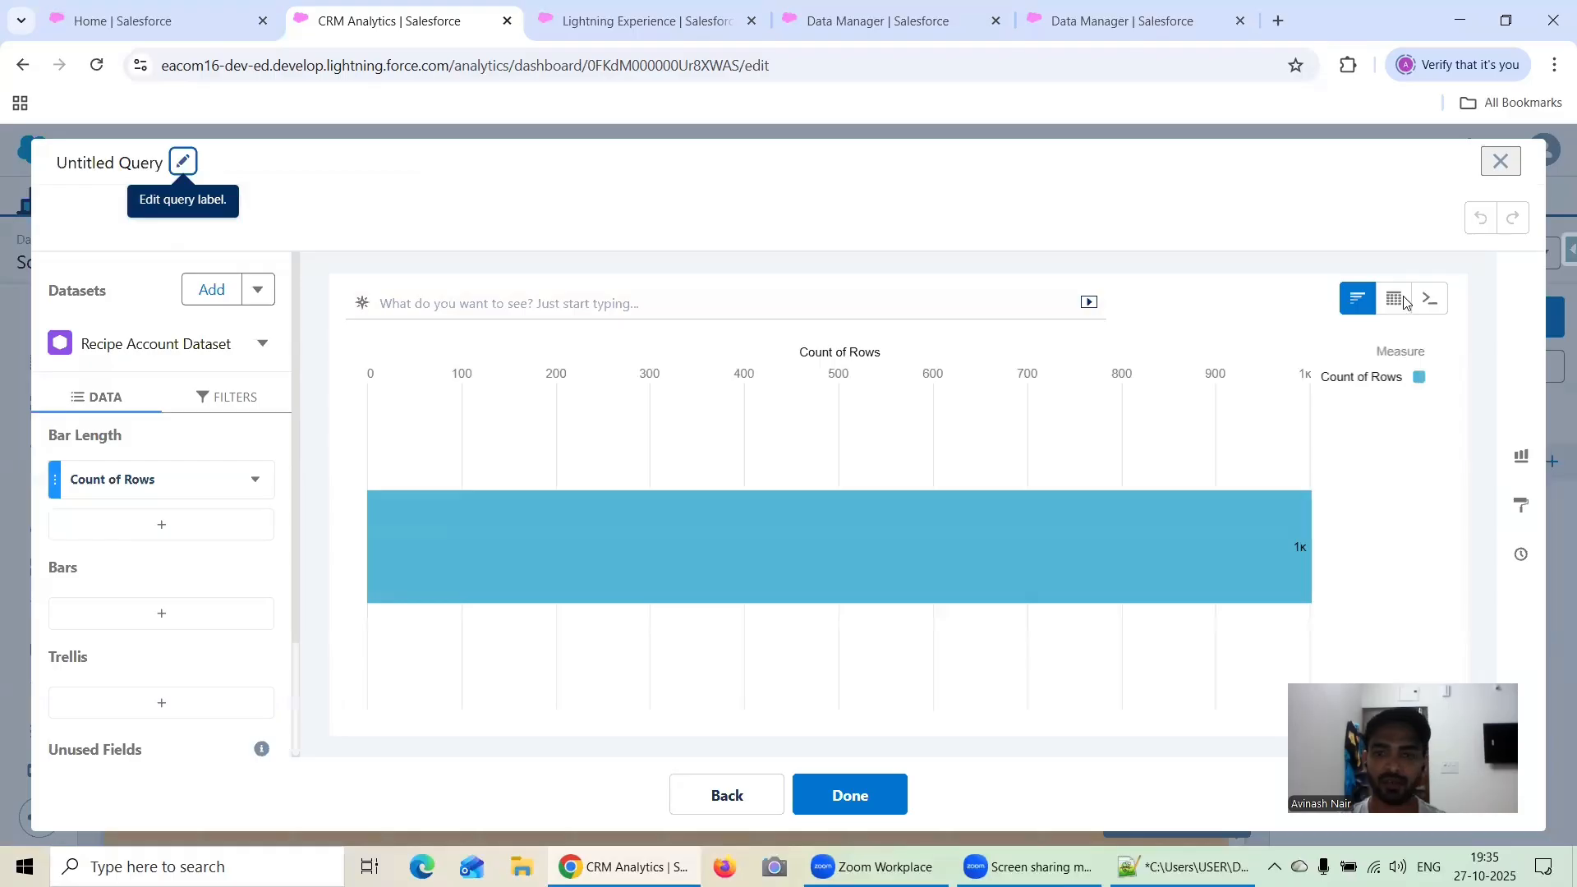
- Switch the new query to a table of individual account records and label it "Account Details"
mouse_move(1397, 308)
left_click(1257, 369)
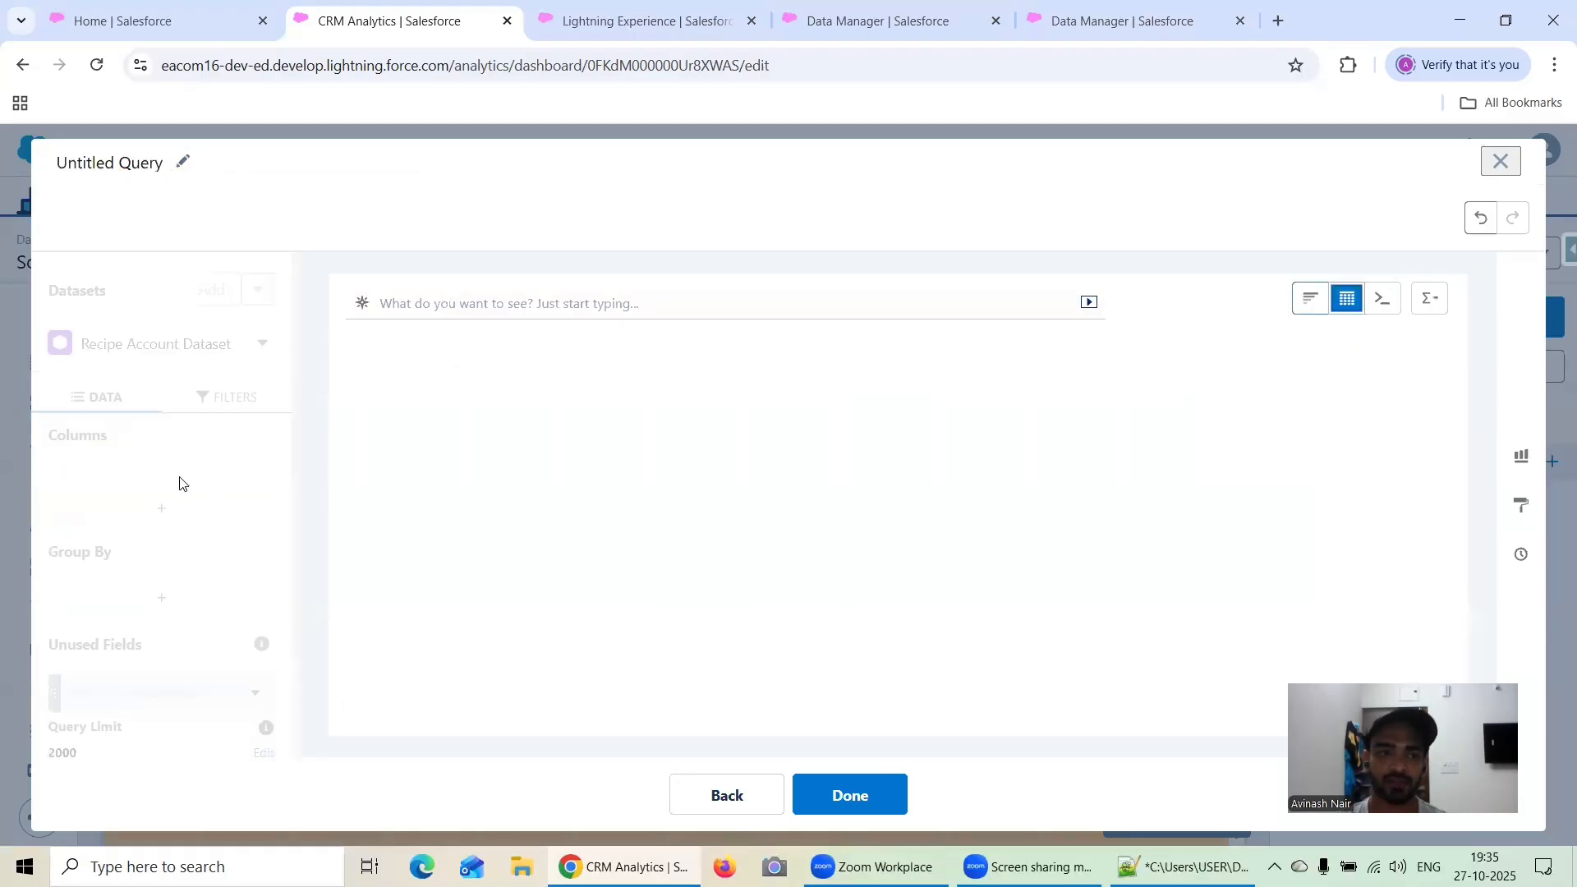
left_click(181, 162)
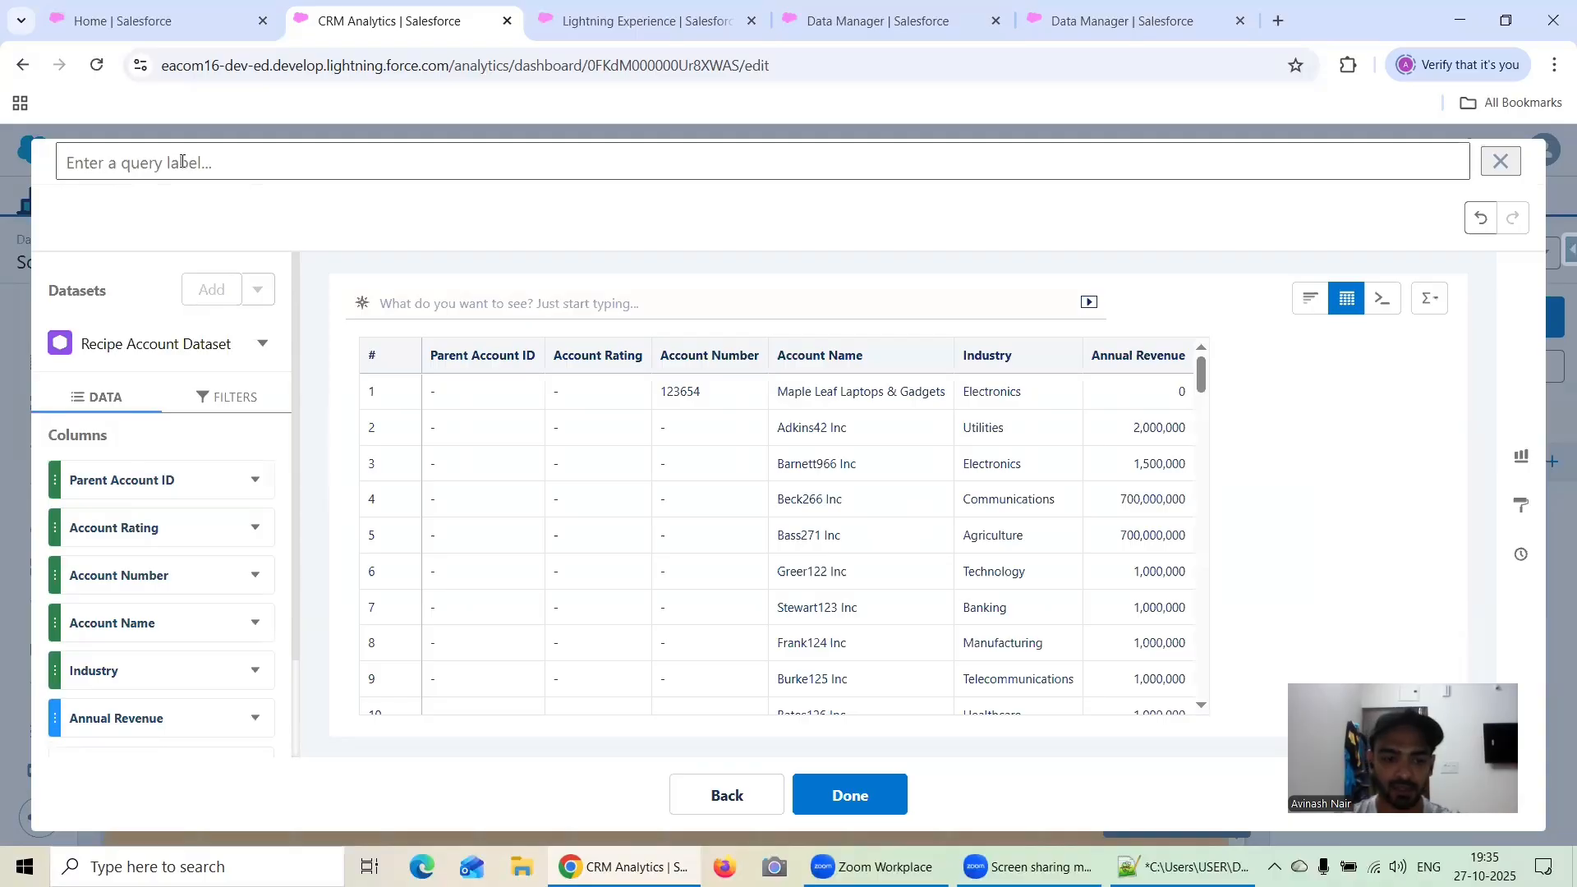
type("Account De")
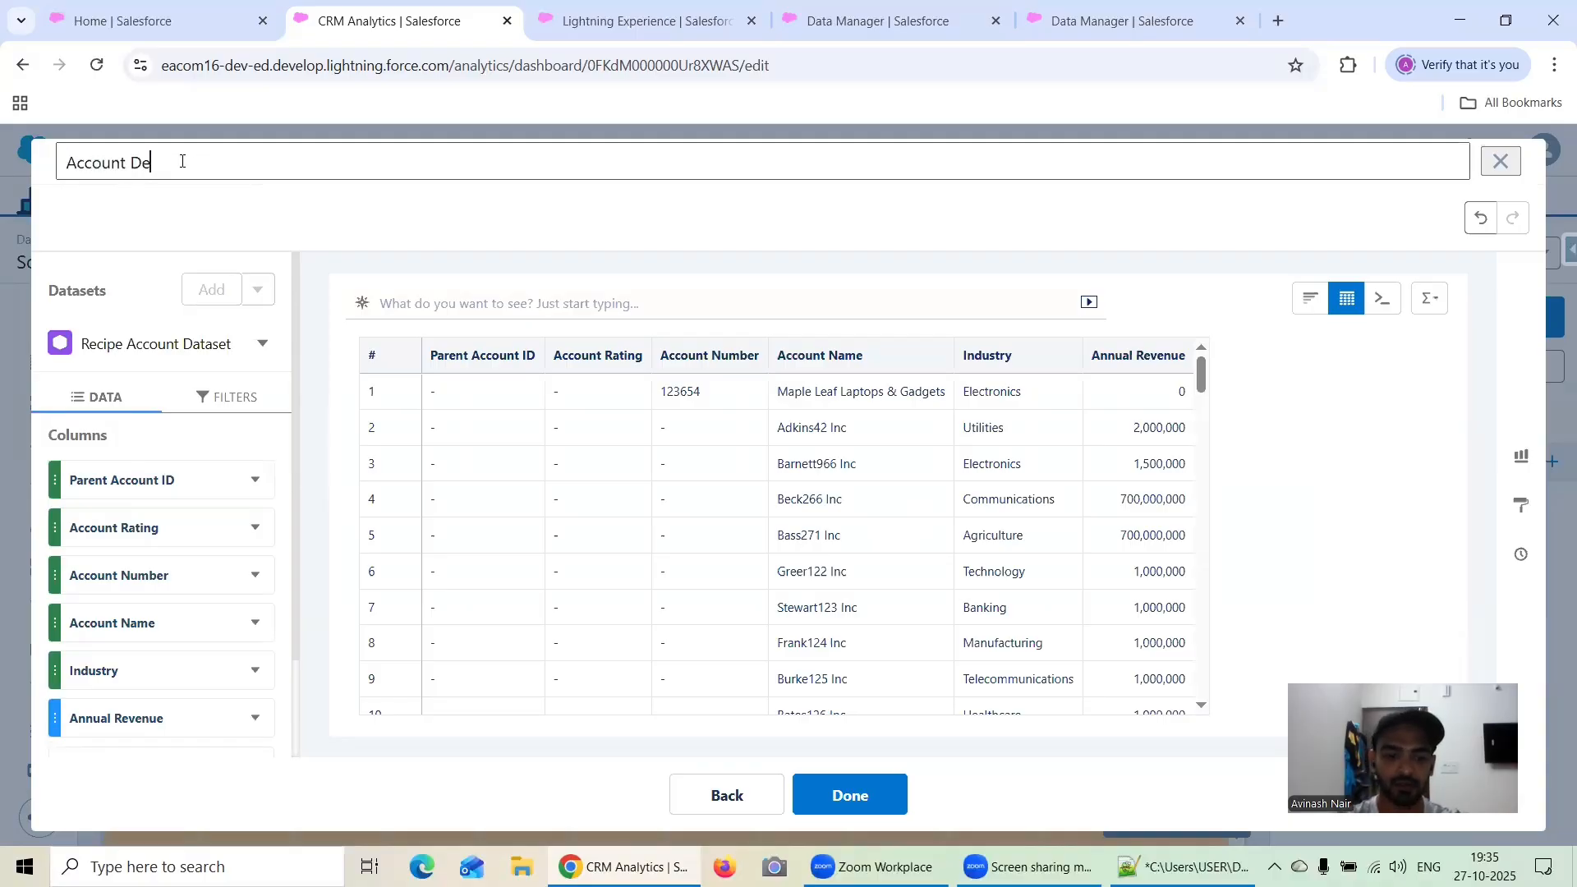
type("tails")
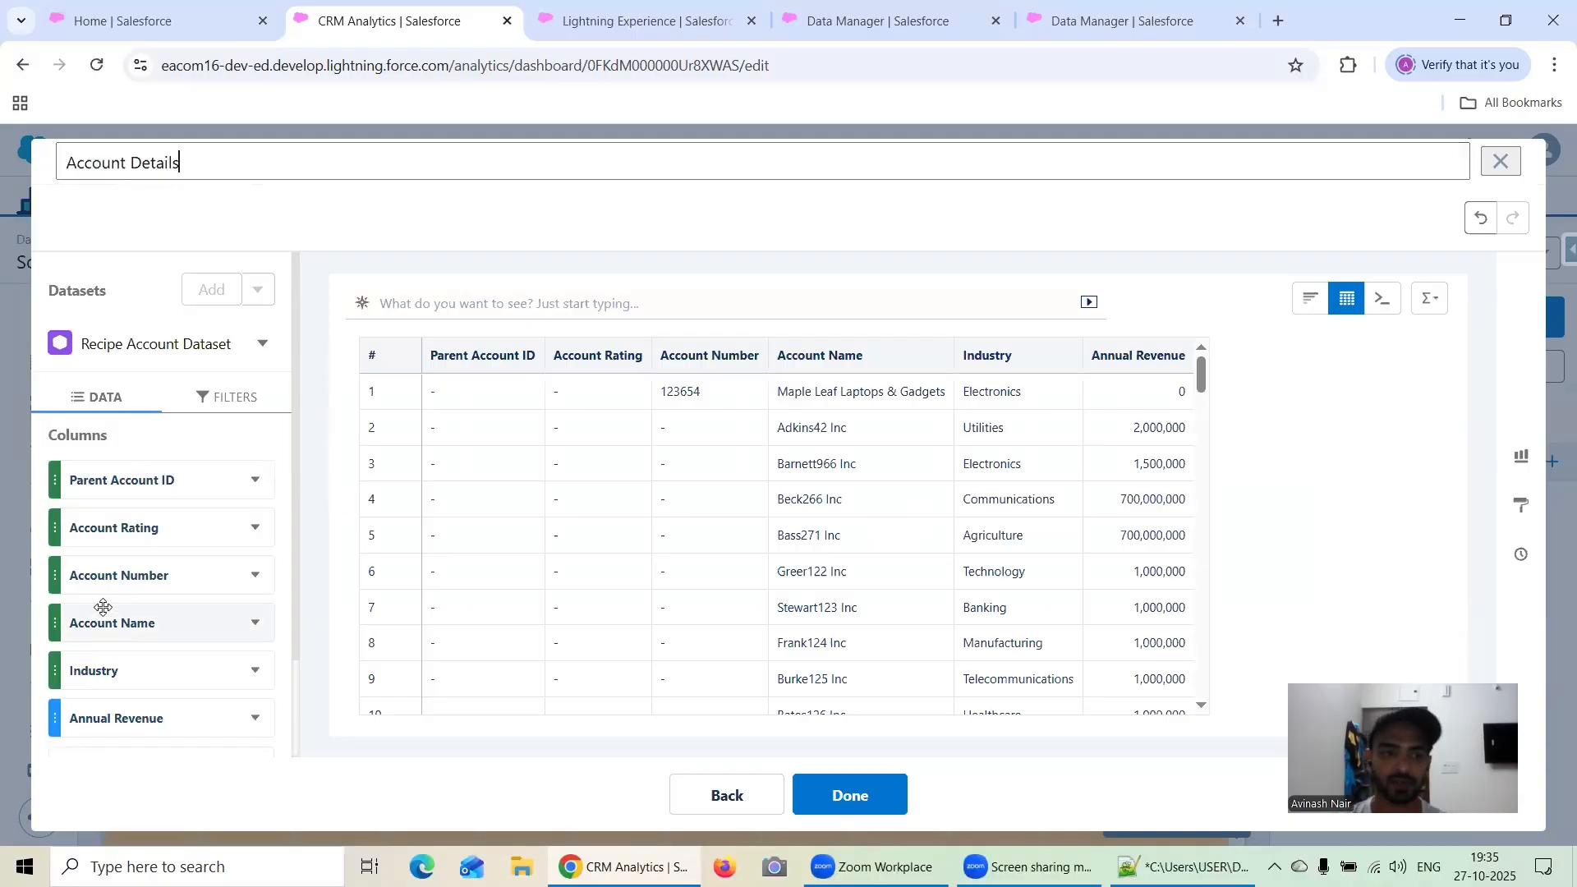
- Add Account ID to the Account Details columns and deselect Account Number and Account Rating
scroll(194, 674, "down", 3)
left_click(161, 642)
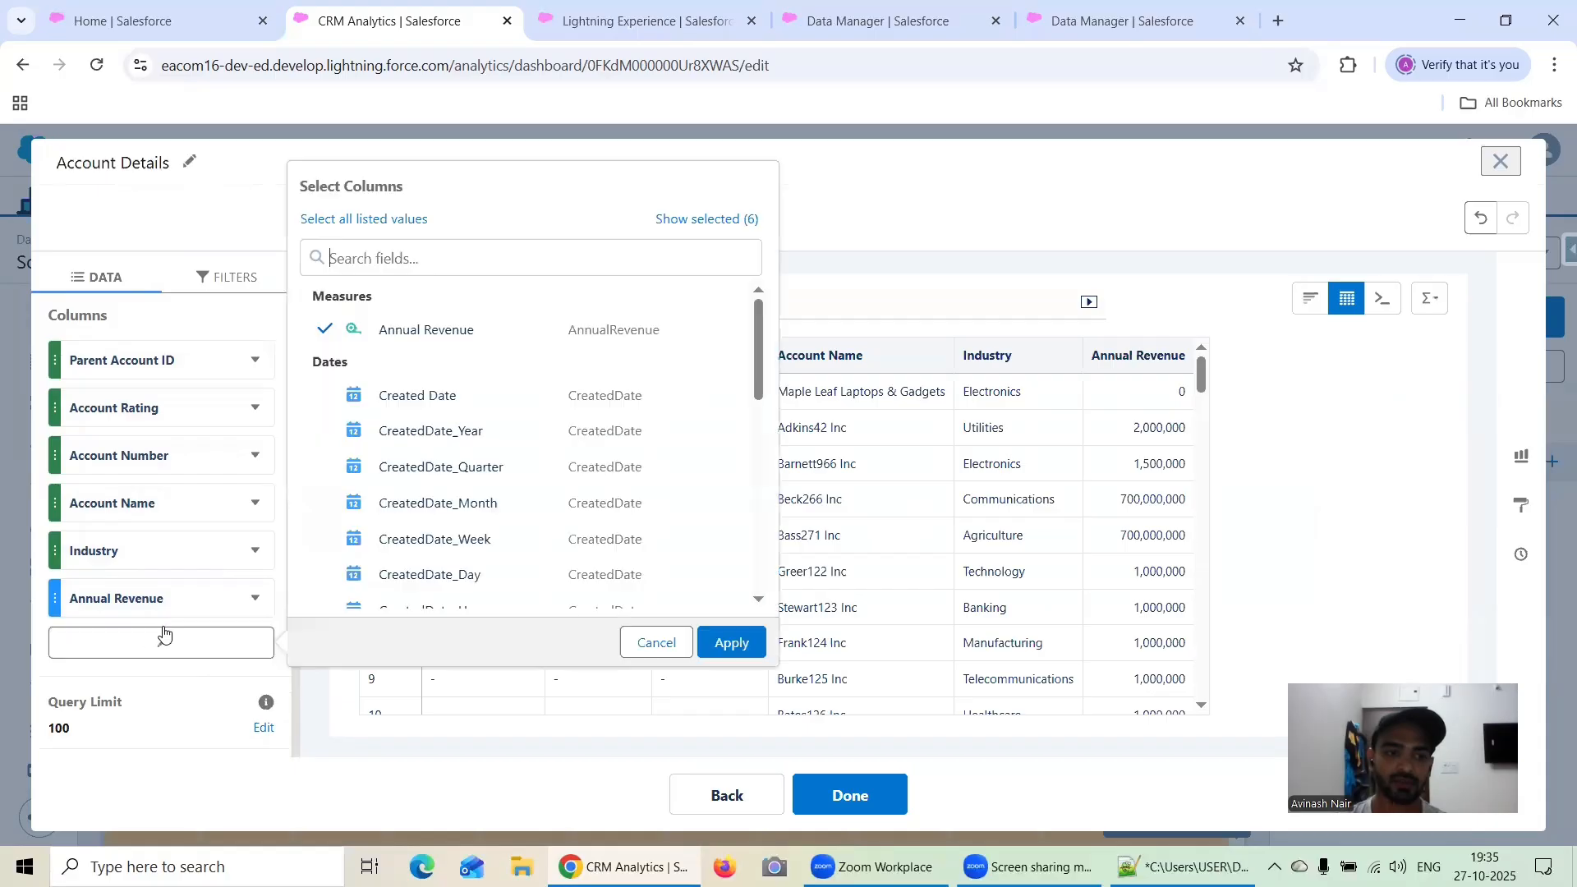
scroll(547, 460, "down", 5)
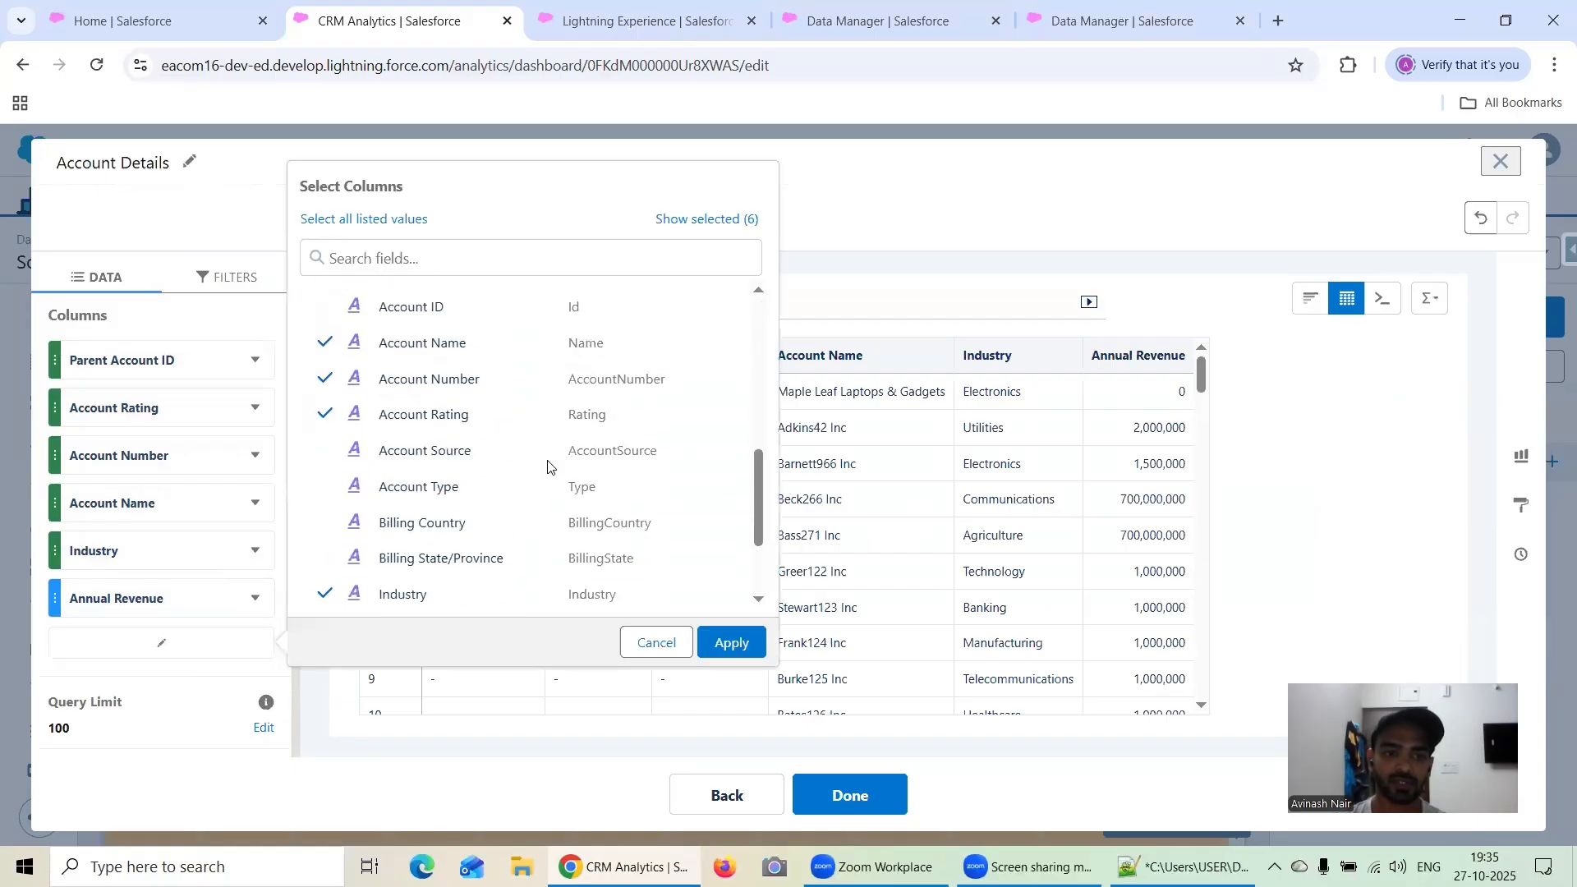
left_click(415, 310)
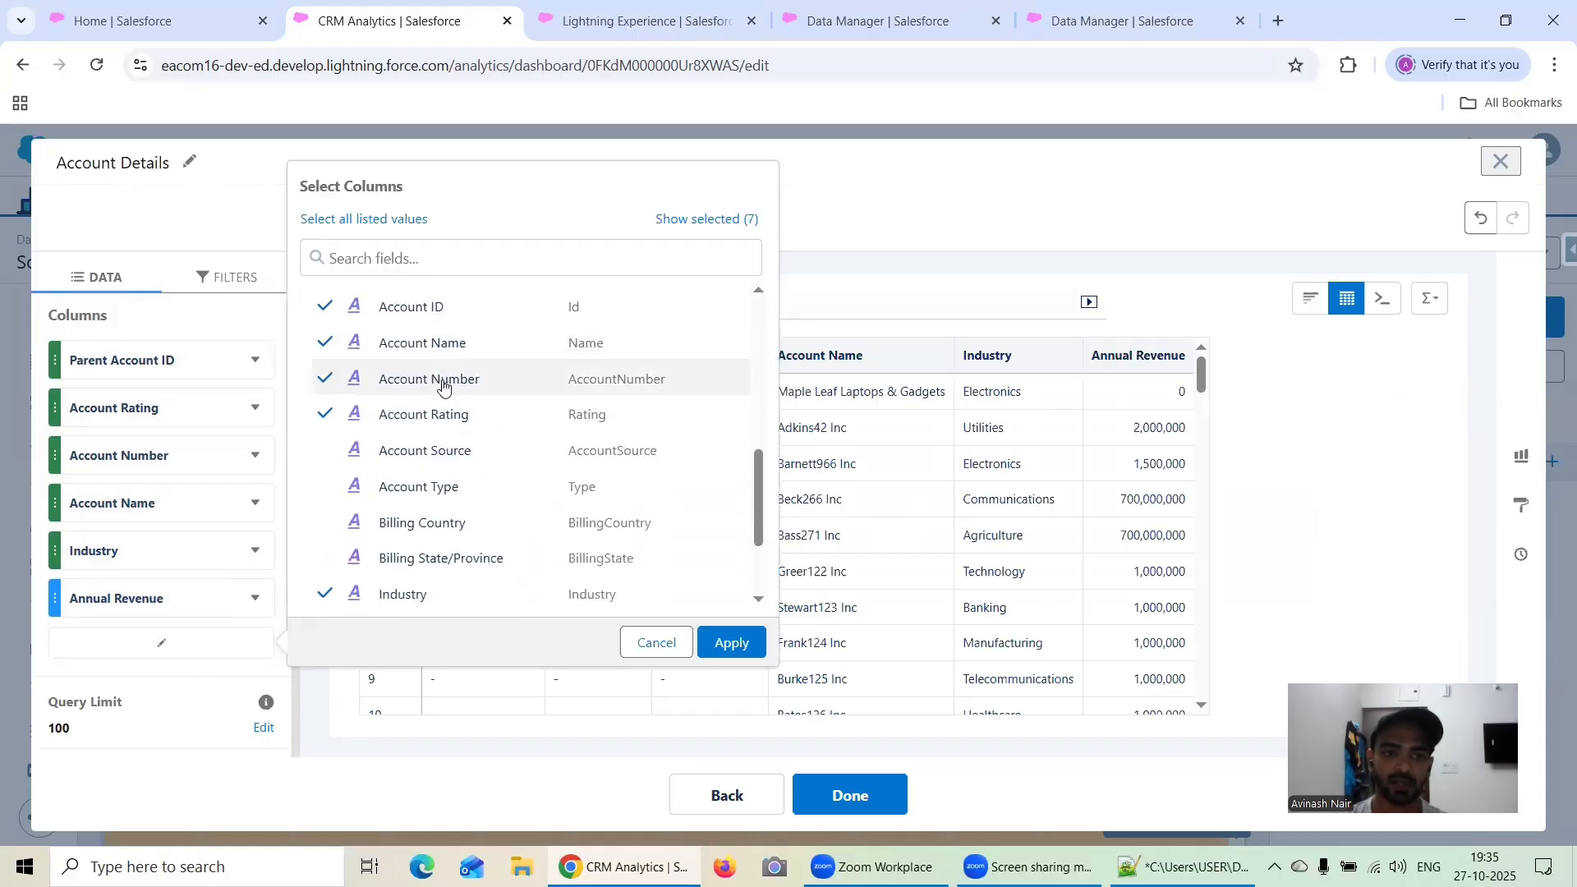
left_click(446, 386)
left_click(451, 419)
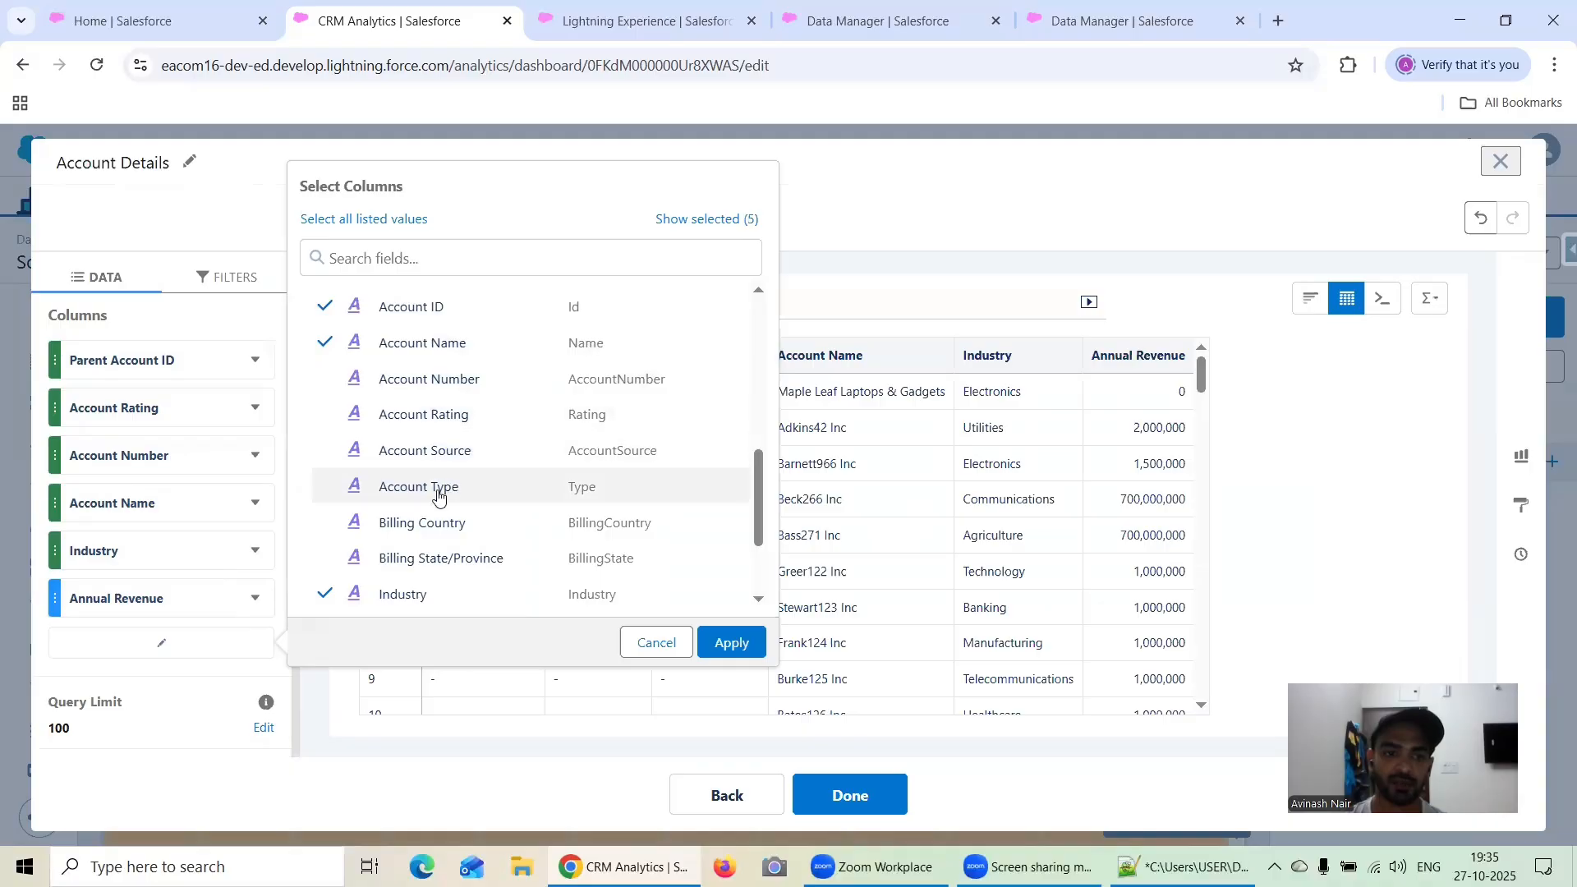
- Add Account Type, Billing Country, Segment and Created Date as columns, deselect Parent Account ID, and apply the selection
left_click(422, 524)
scroll(427, 501, "down", 3)
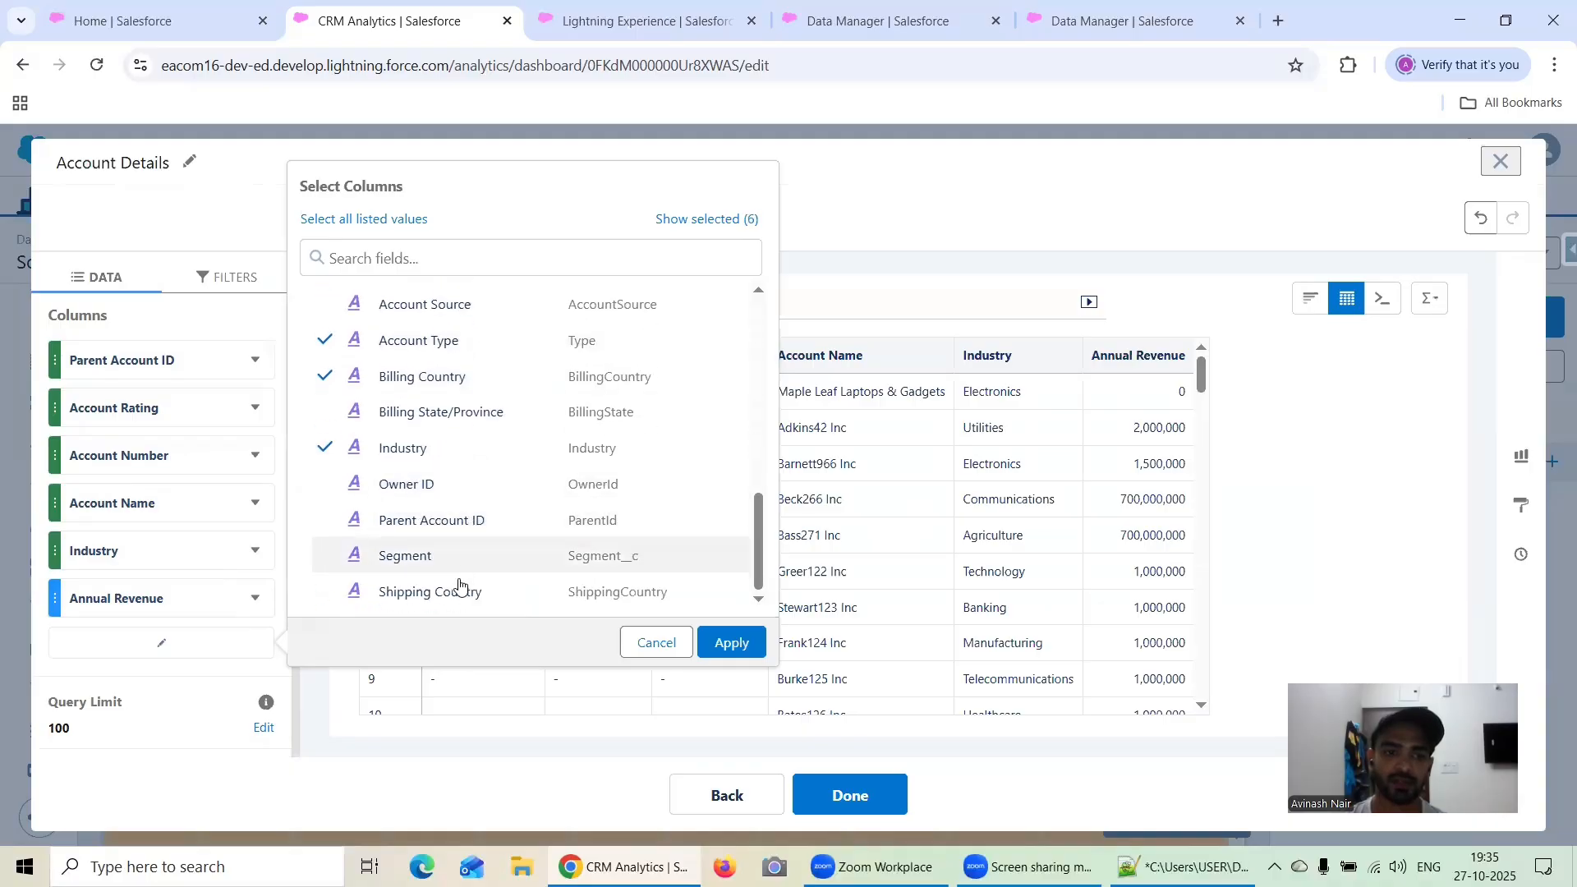
left_click(440, 556)
scroll(538, 503, "up", 5)
scroll(537, 499, "up", 2)
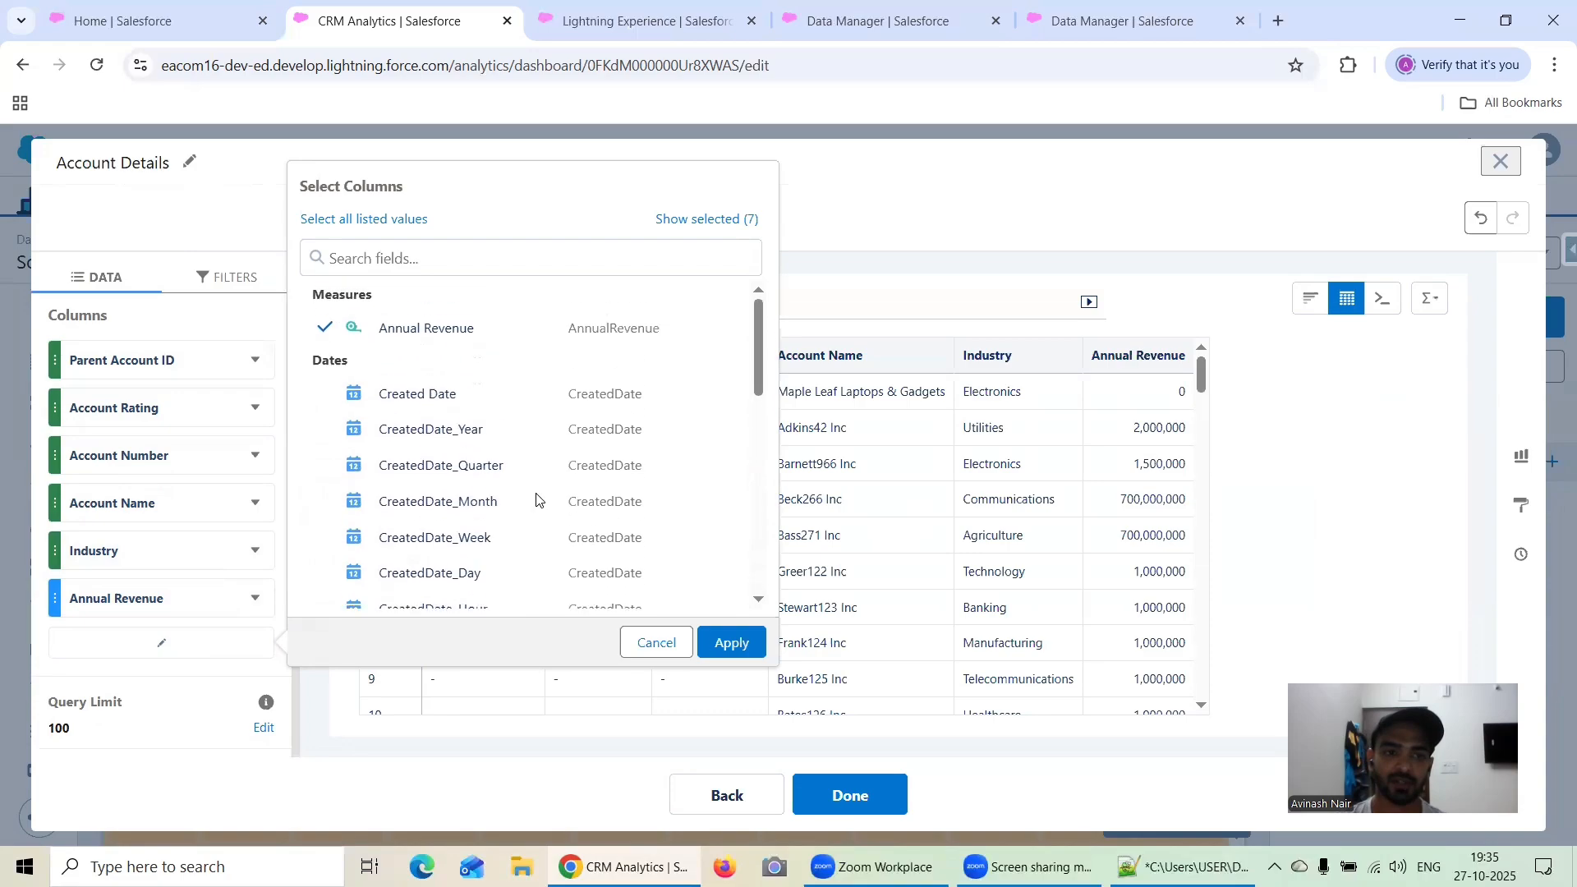
scroll(493, 414, "down", 1)
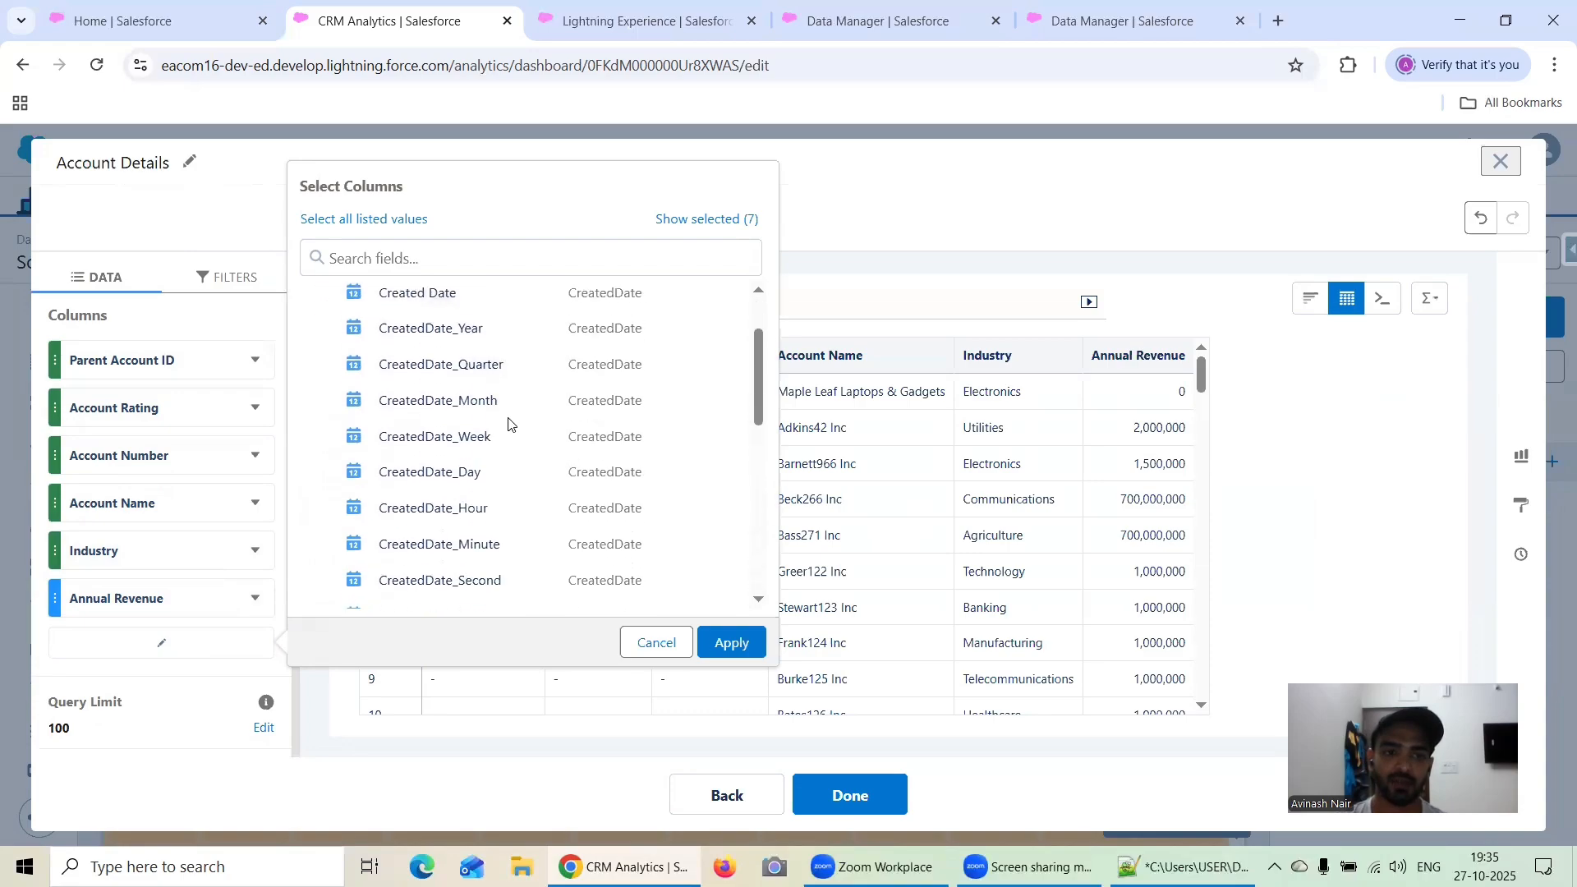
scroll(493, 411, "up", 1)
left_click(435, 396)
left_click(732, 643)
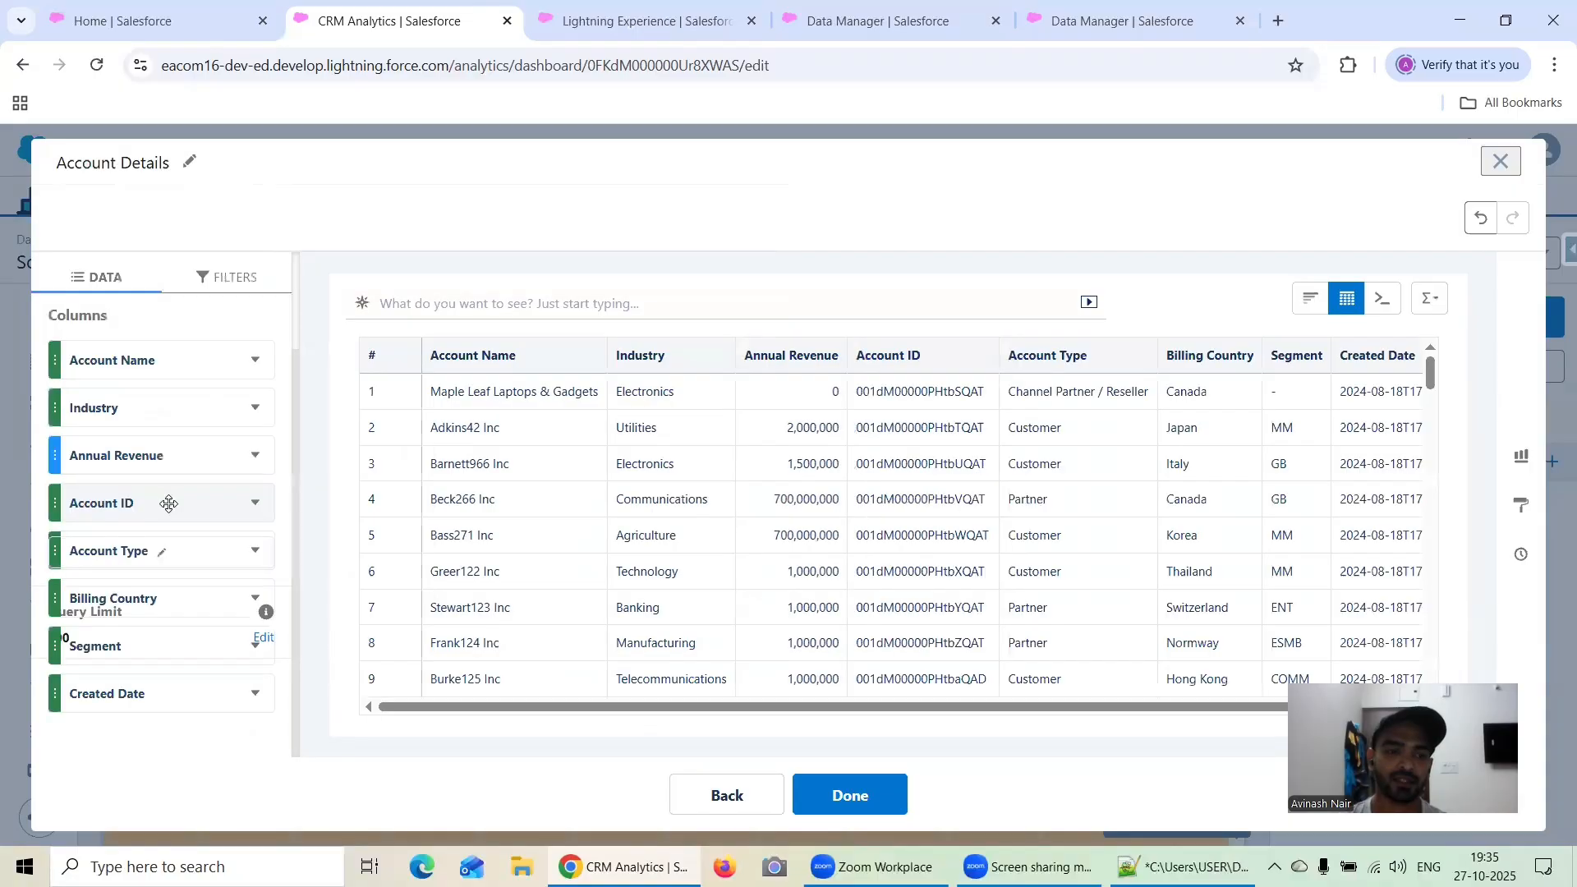
- Reorder the columns so Account ID comes first and Account Type follows Account Name, and finish the query
left_click_drag(141, 502, 157, 397)
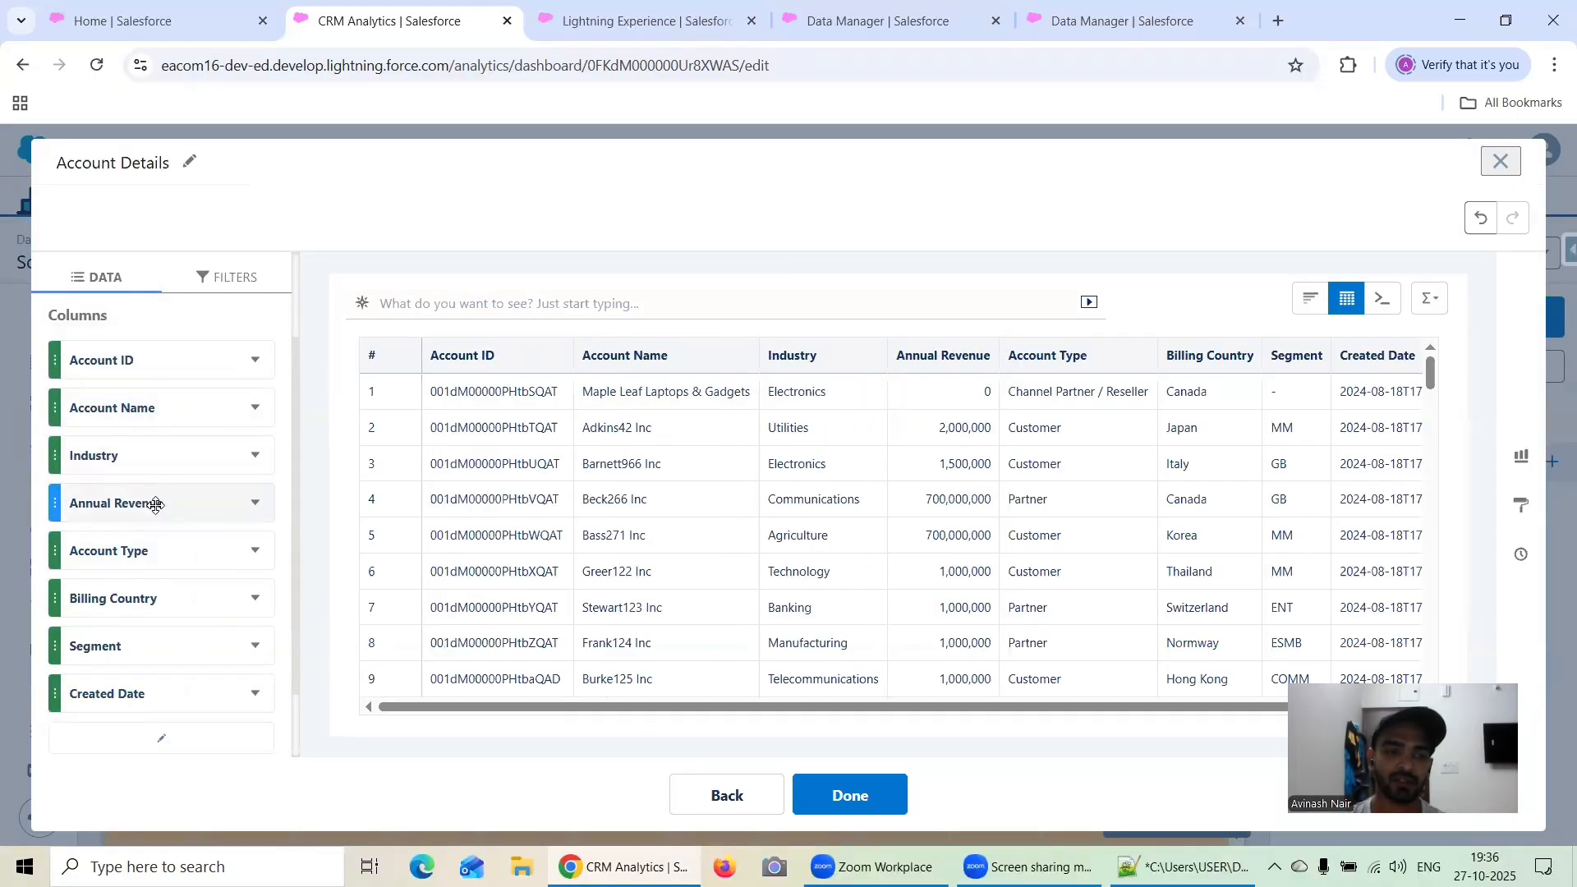
left_click_drag(166, 560, 169, 451)
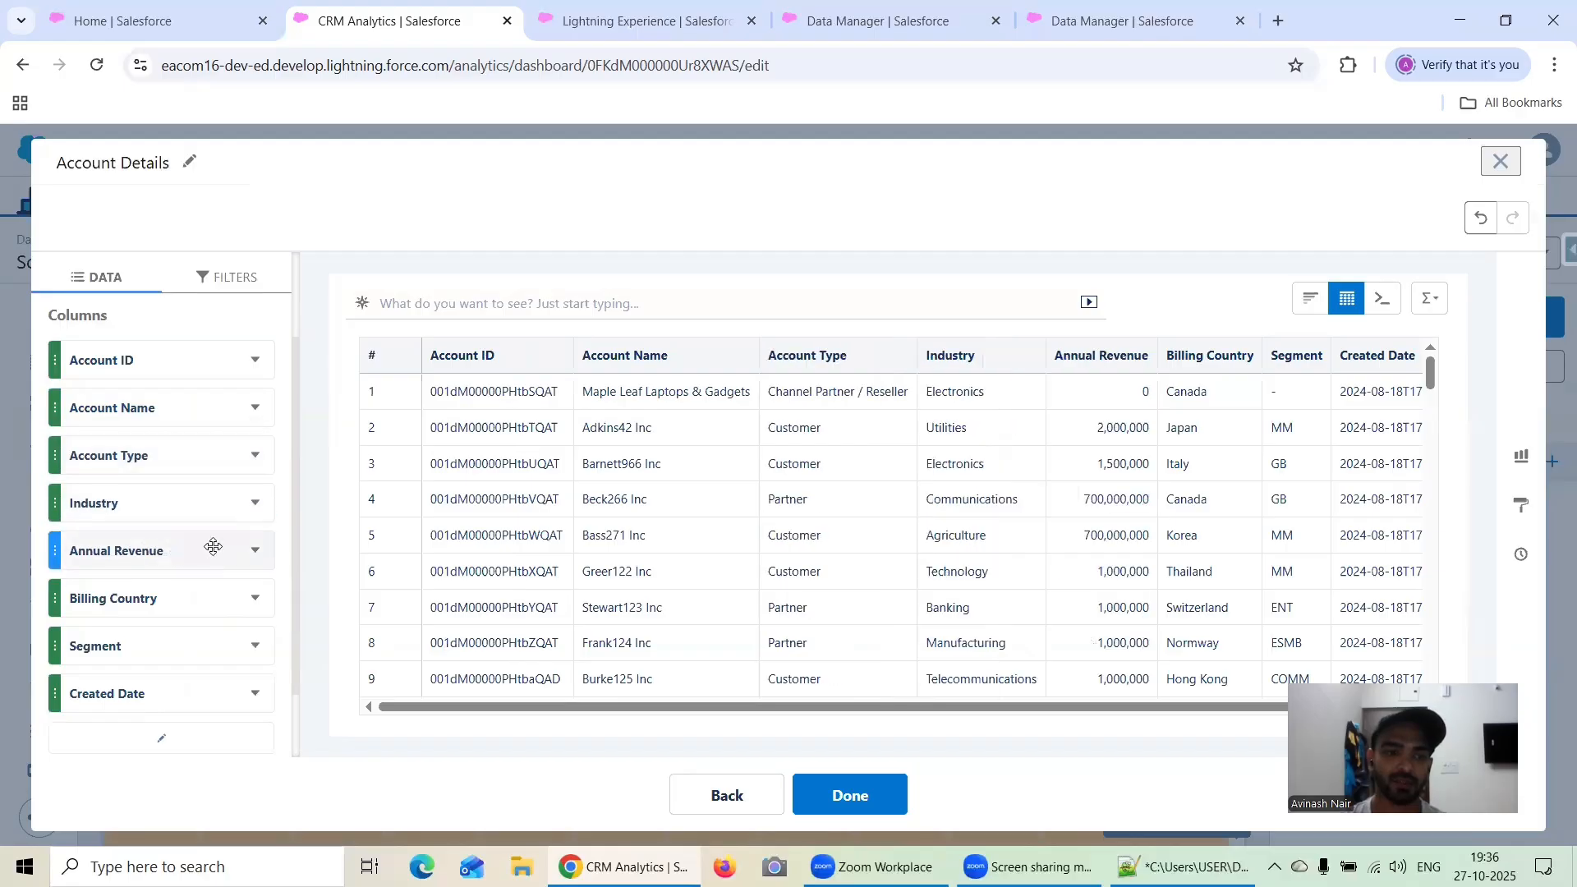
scroll(173, 539, "down", 1)
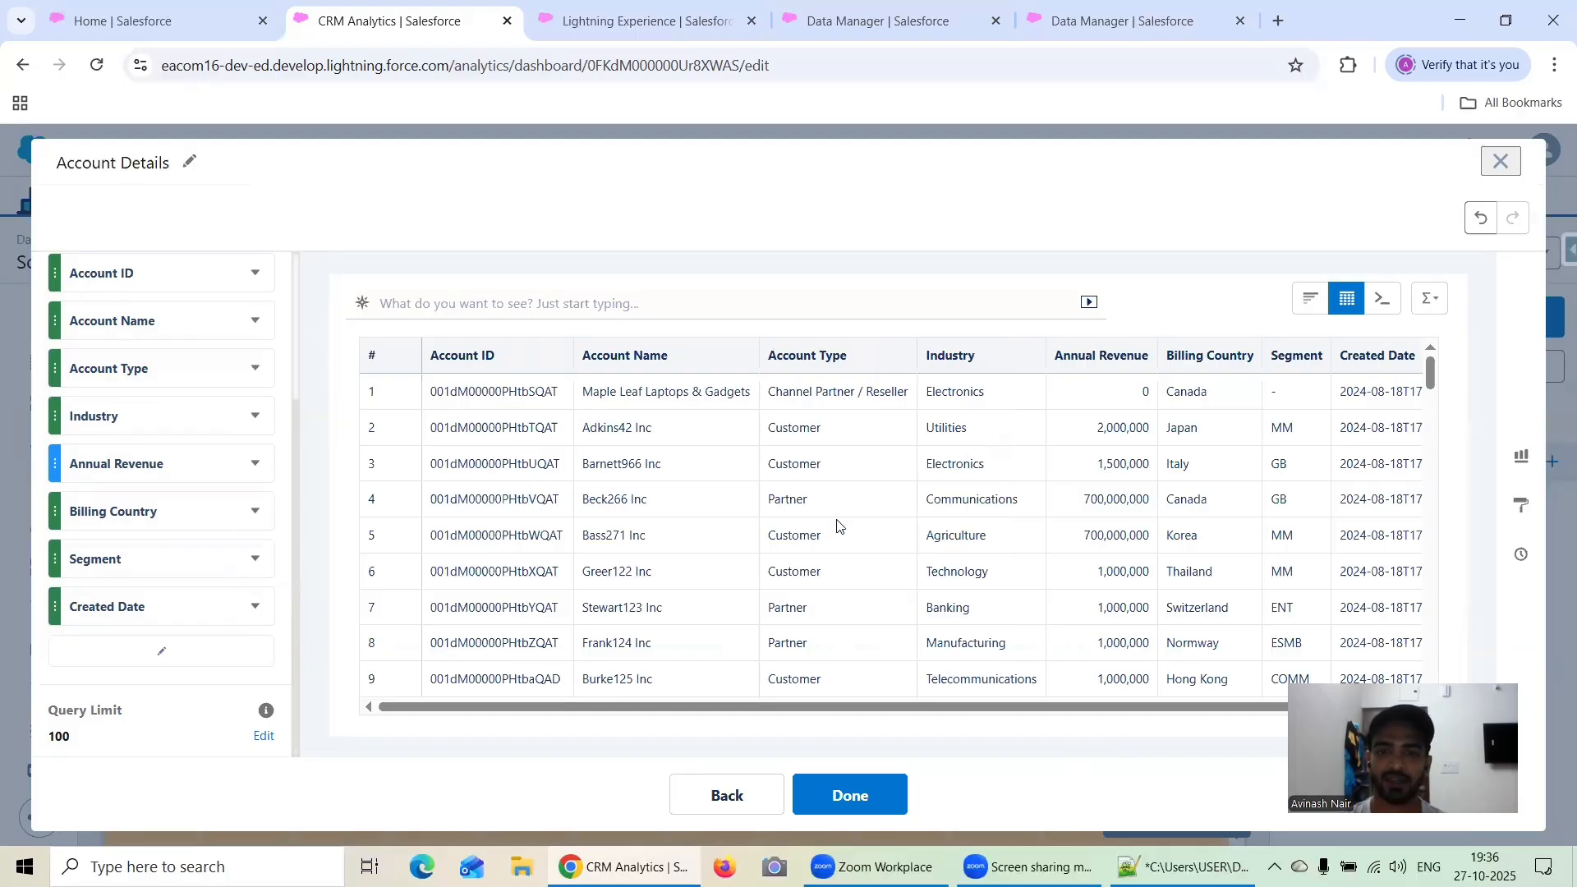
left_click(851, 797)
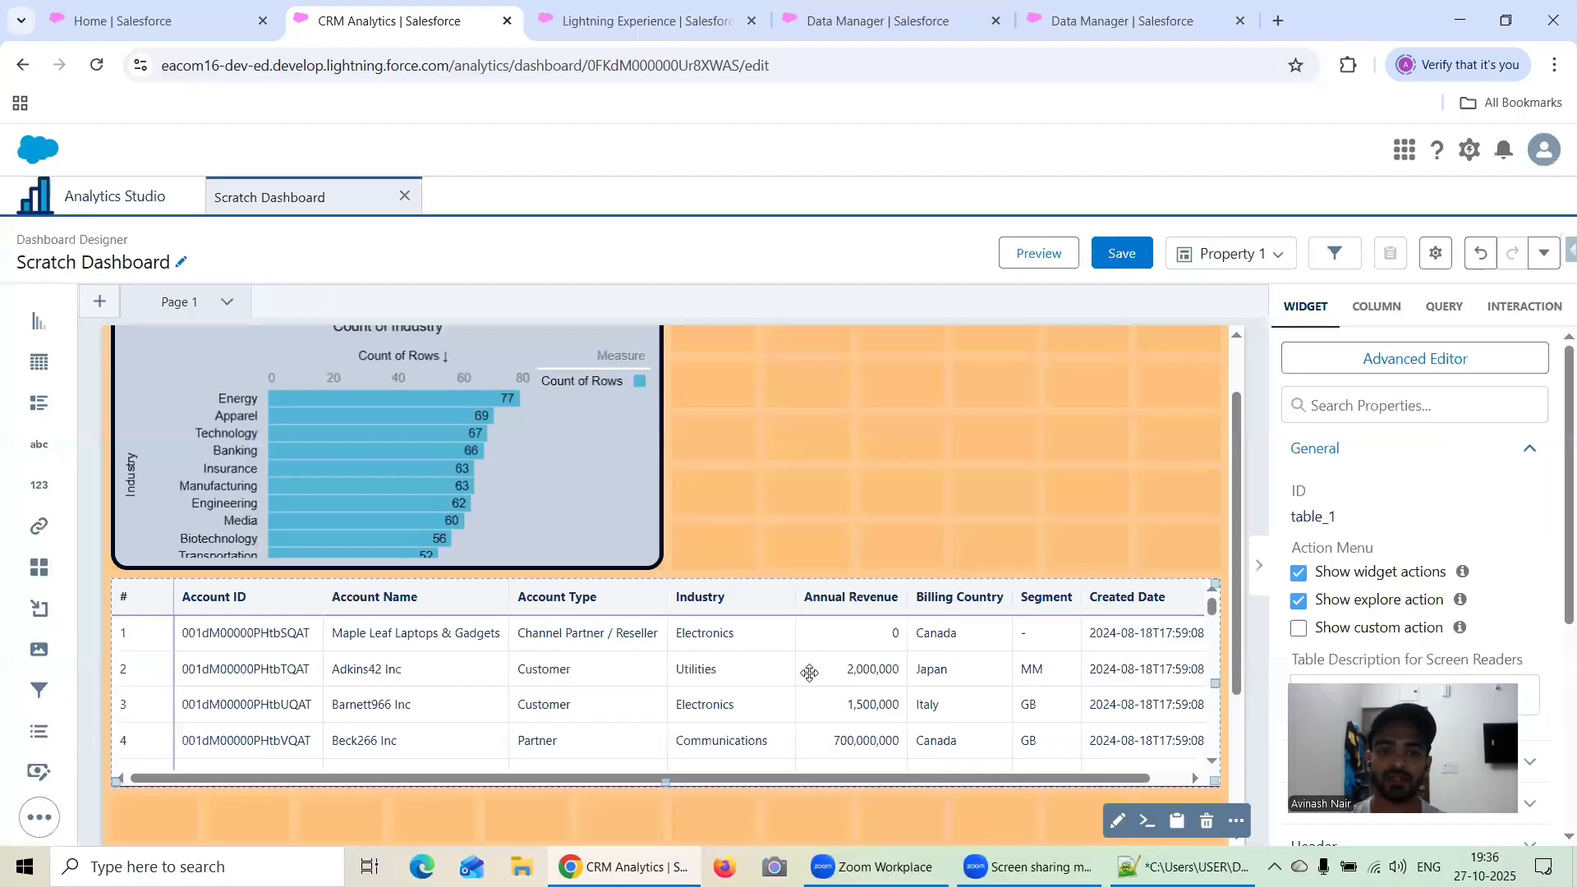
- Apply the theme with a bright blue header and white rows to the account table widget
scroll(1471, 461, "down", 2)
scroll(1469, 514, "up", 1)
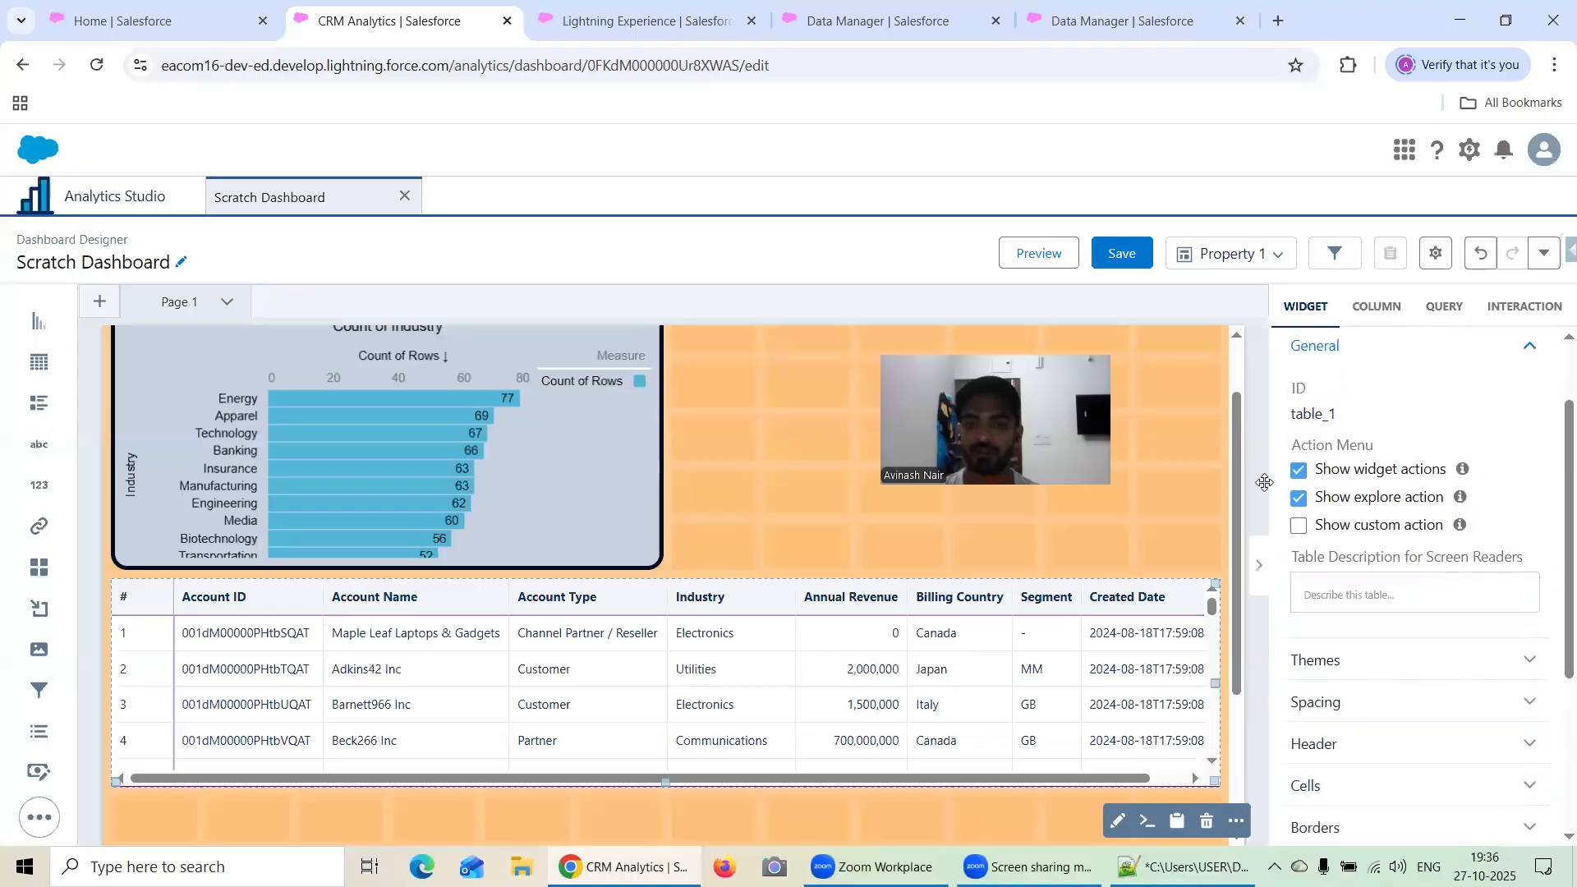
scroll(1361, 476, "down", 3)
left_click(1368, 456)
scroll(1366, 482, "down", 1)
left_click(1405, 499)
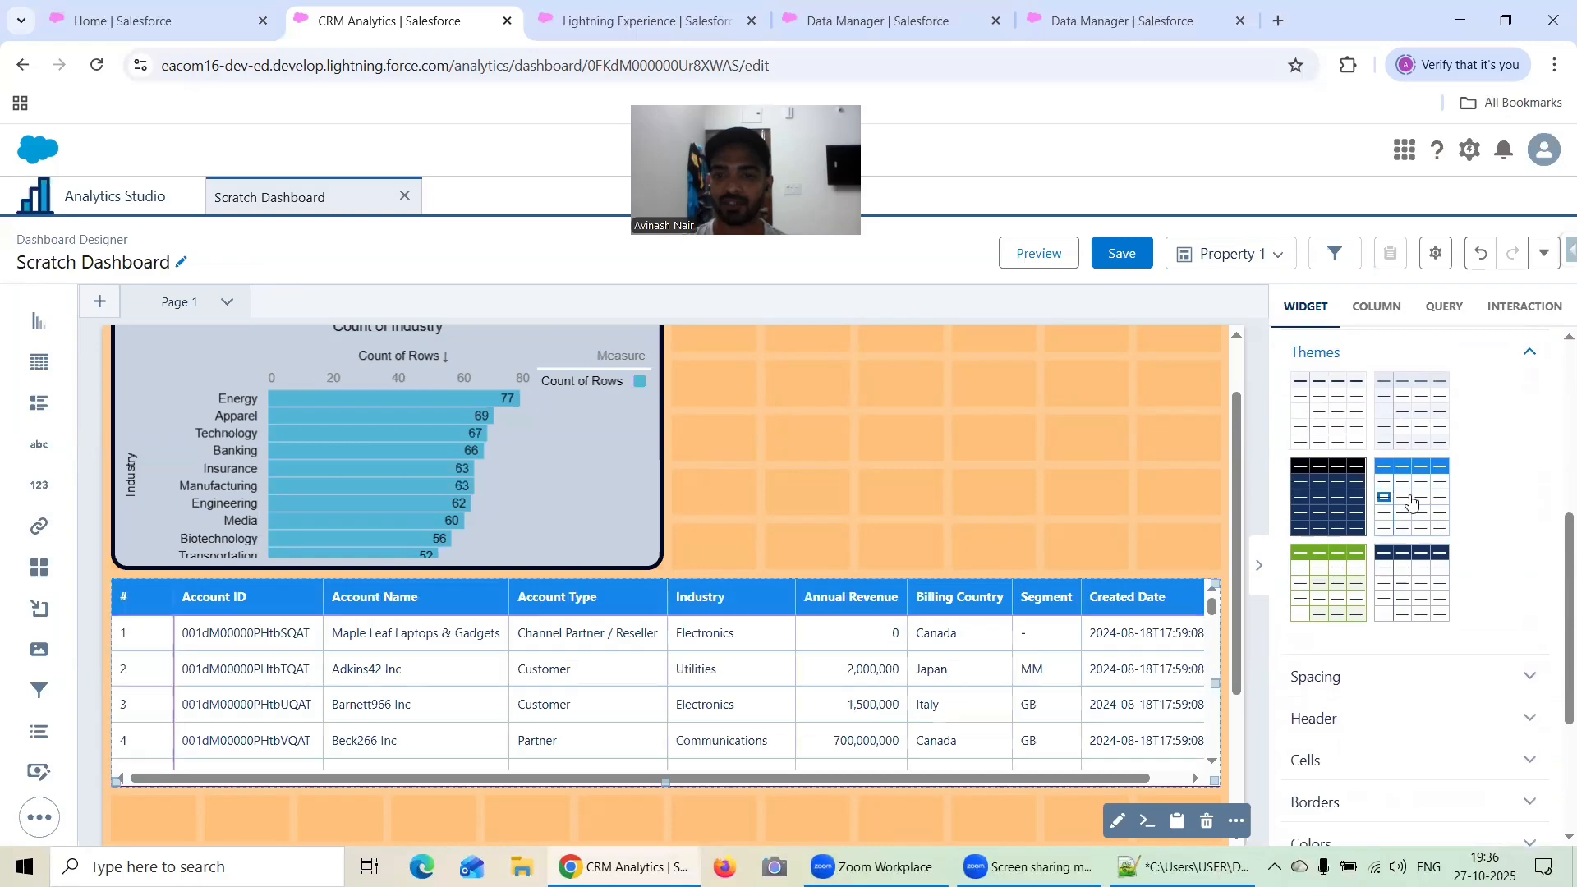
- Extend the account table downward to fit about seven rows and reselect the widget
scroll(731, 608, "down", 2)
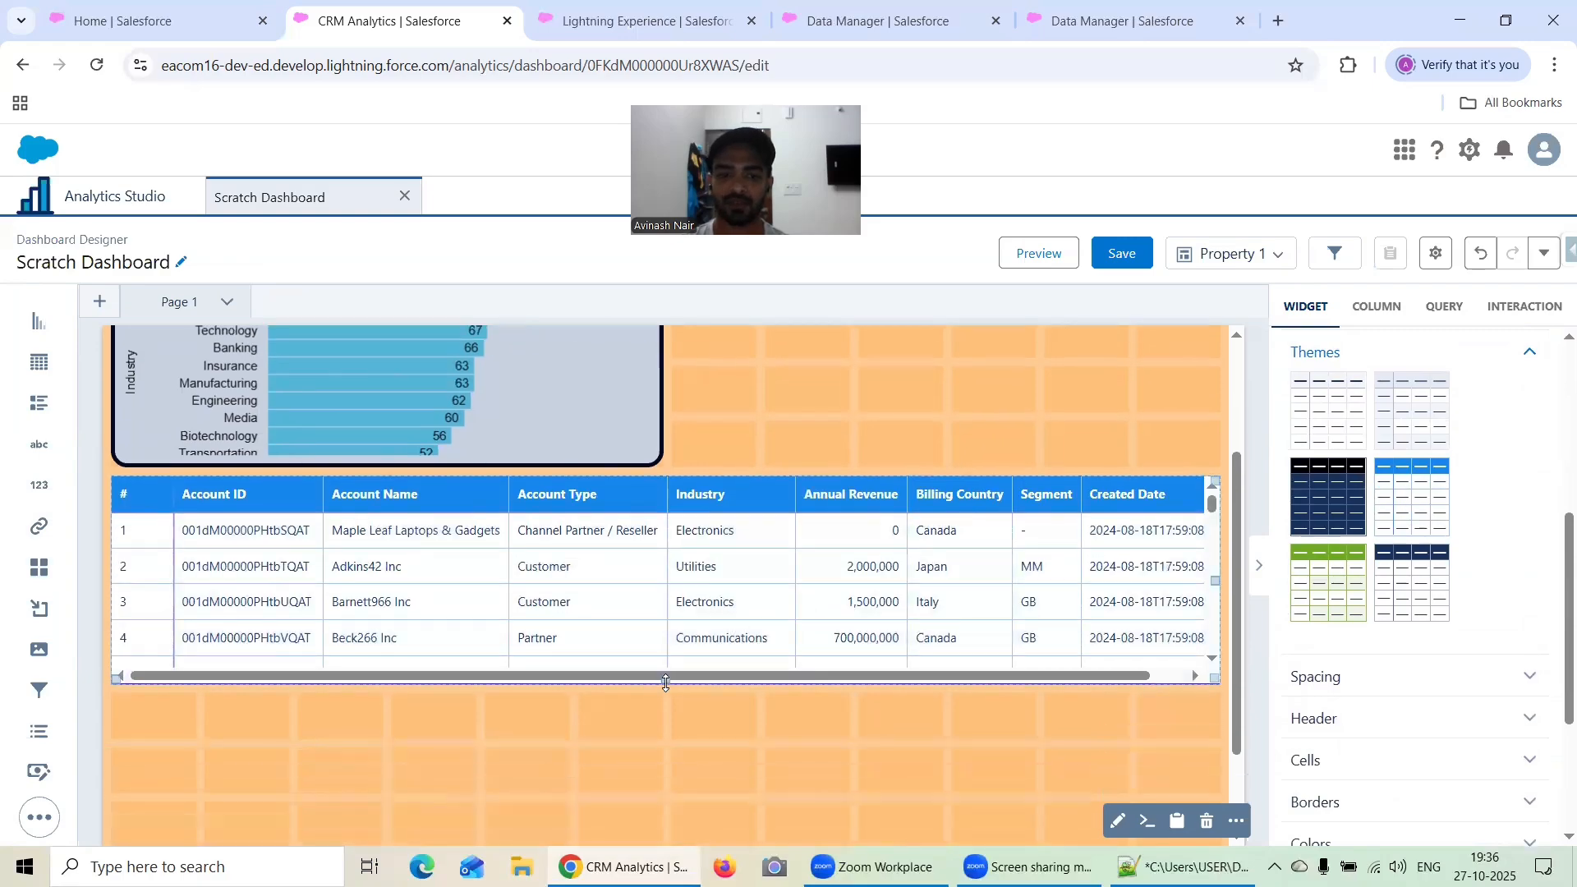
left_click_drag(666, 683, 880, 705)
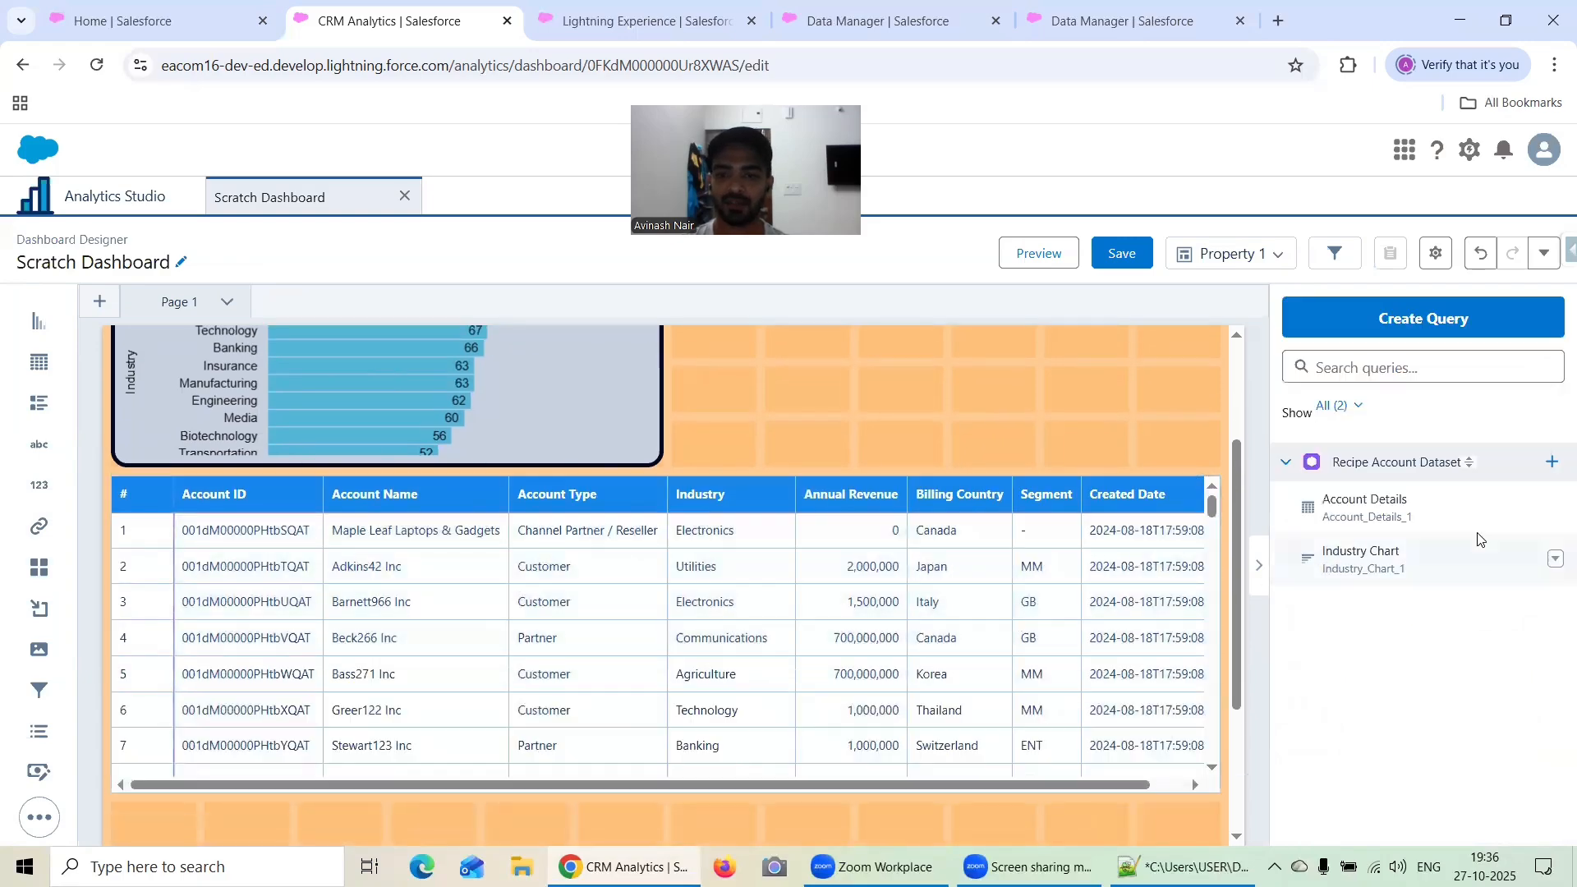
left_click(1163, 584)
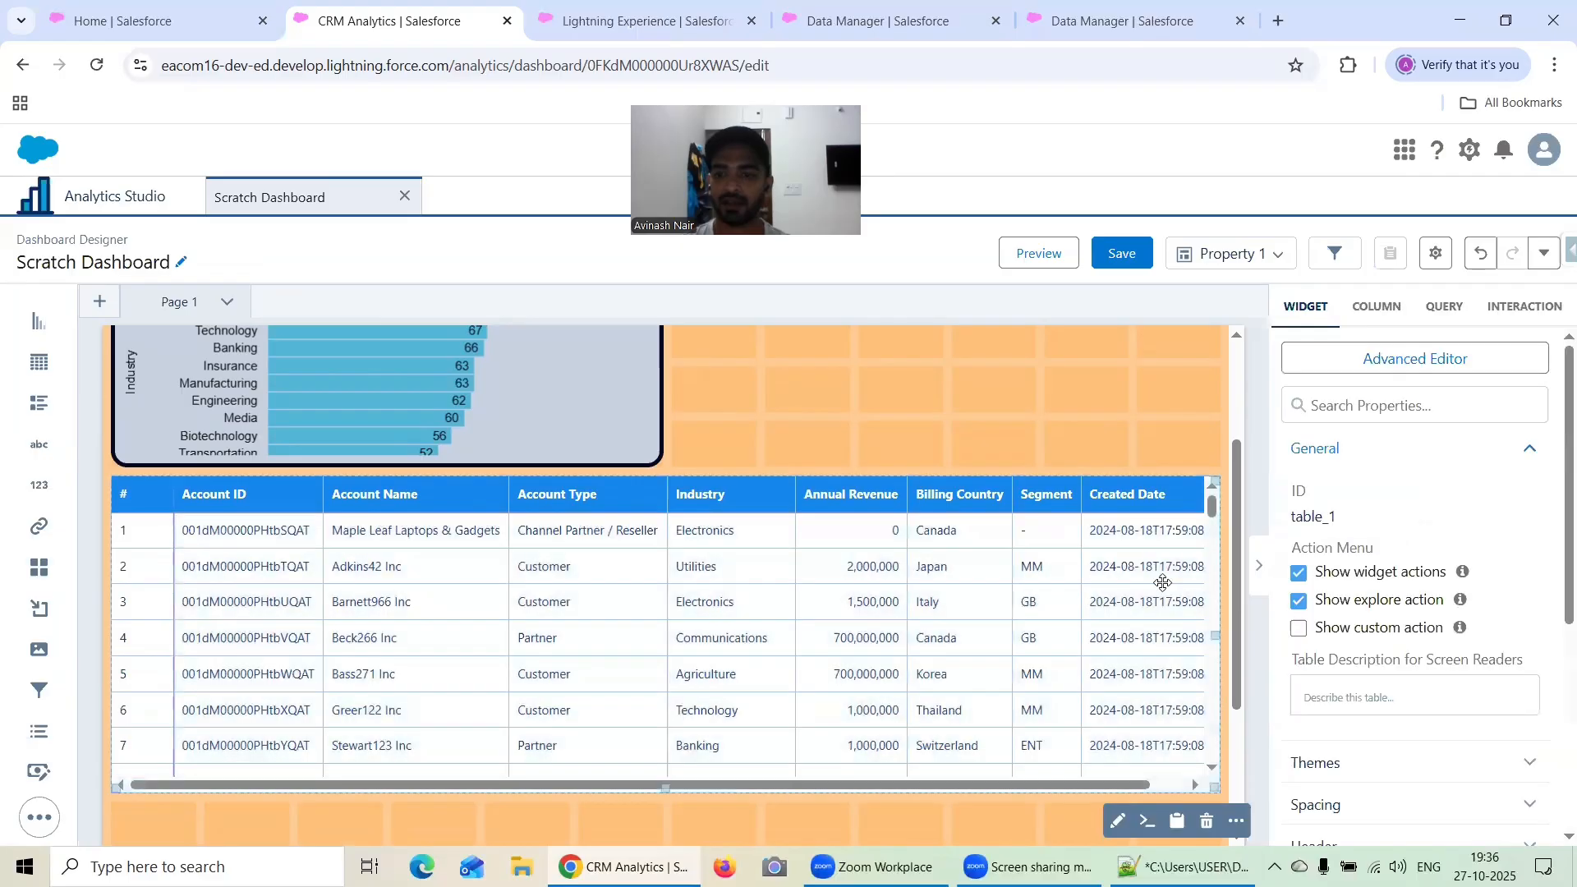
- Look through the table's theme and cell settings and set its border thickness to 4
scroll(1461, 528, "down", 3)
left_click(1391, 553)
scroll(1459, 515, "down", 4)
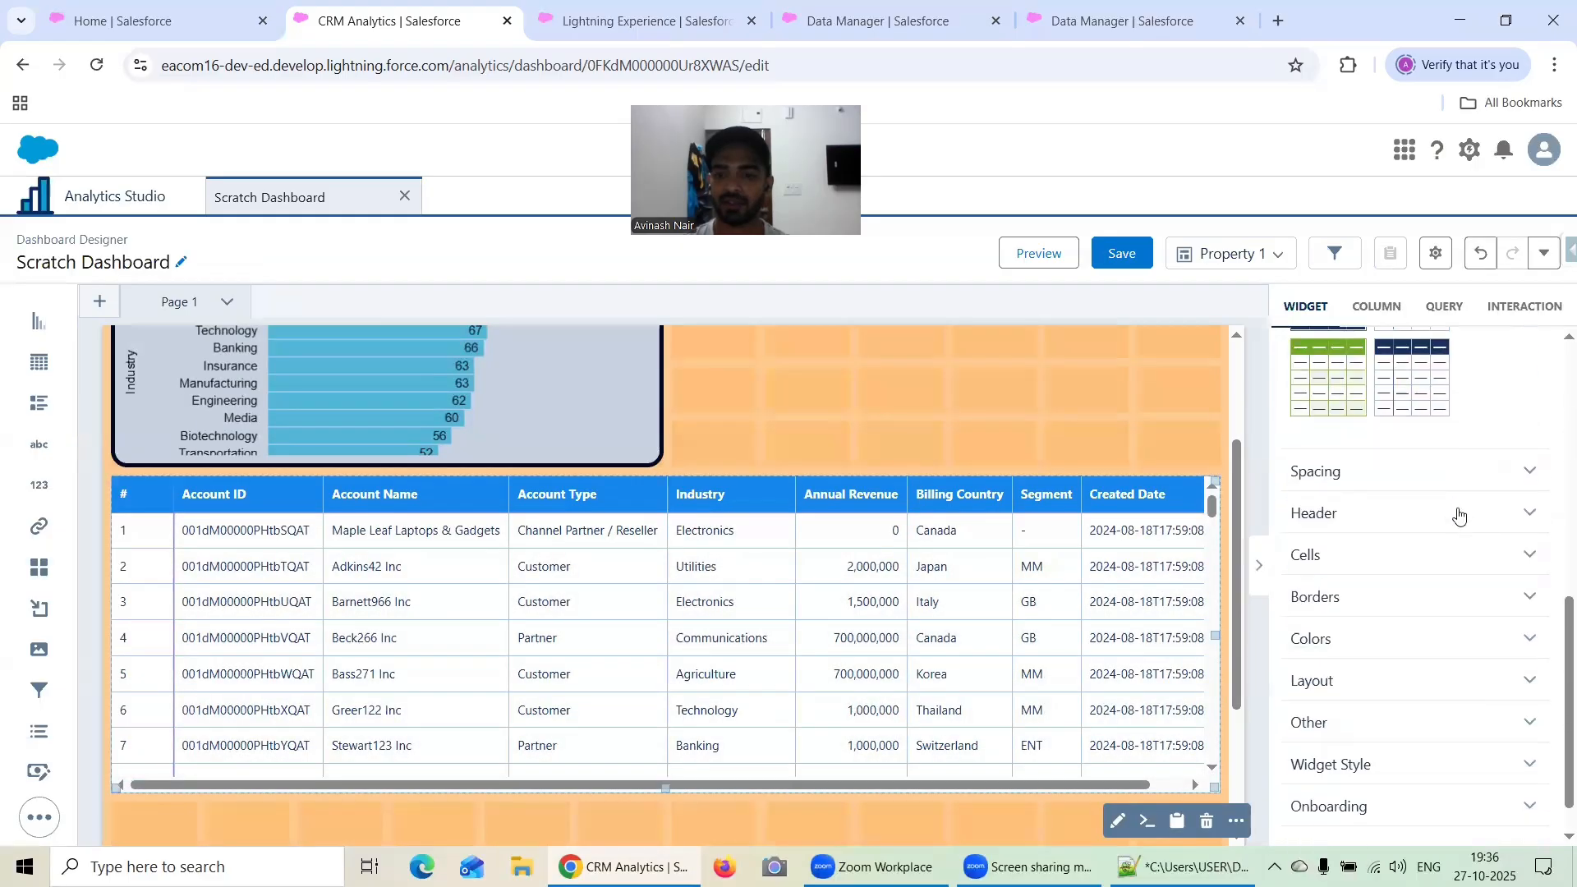
scroll(1438, 520, "down", 1)
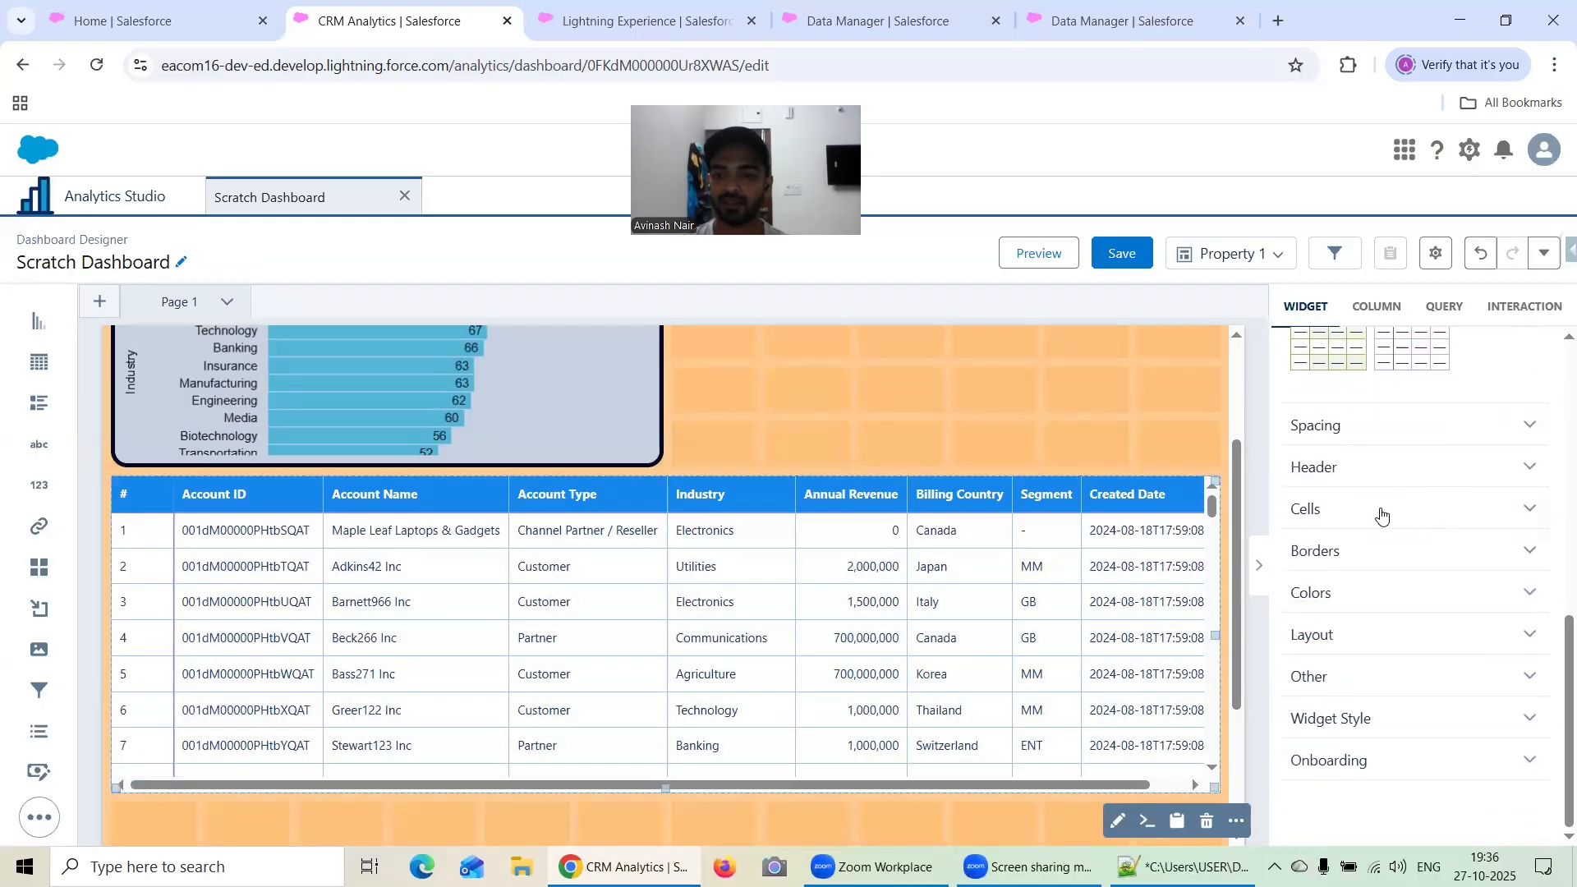
left_click(1343, 514)
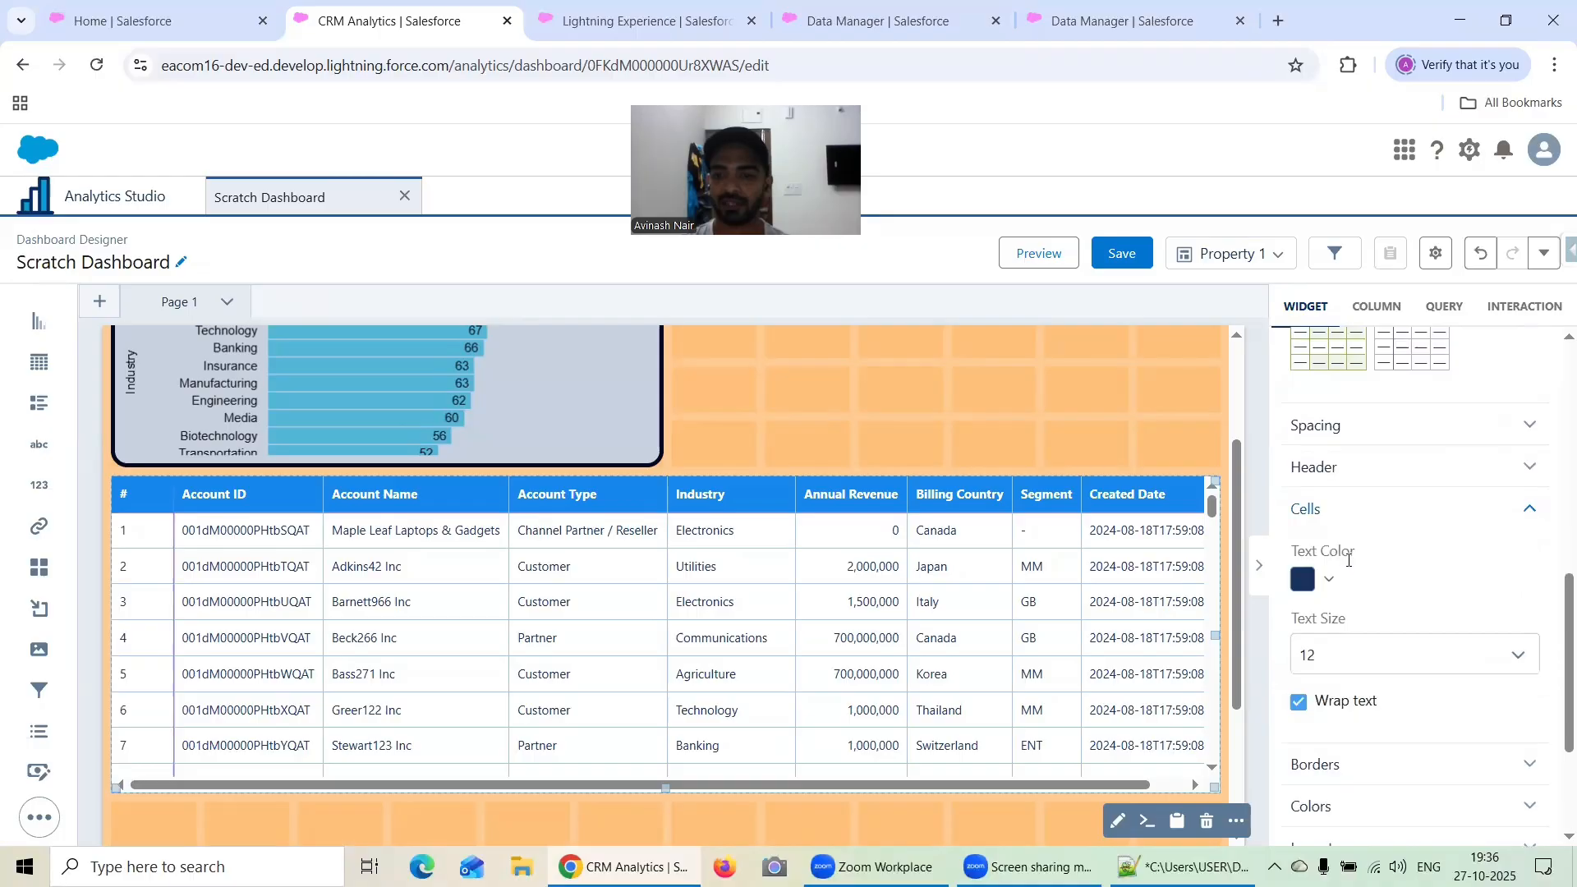
scroll(1381, 577, "down", 5)
left_click(1418, 534)
scroll(1418, 535, "down", 4)
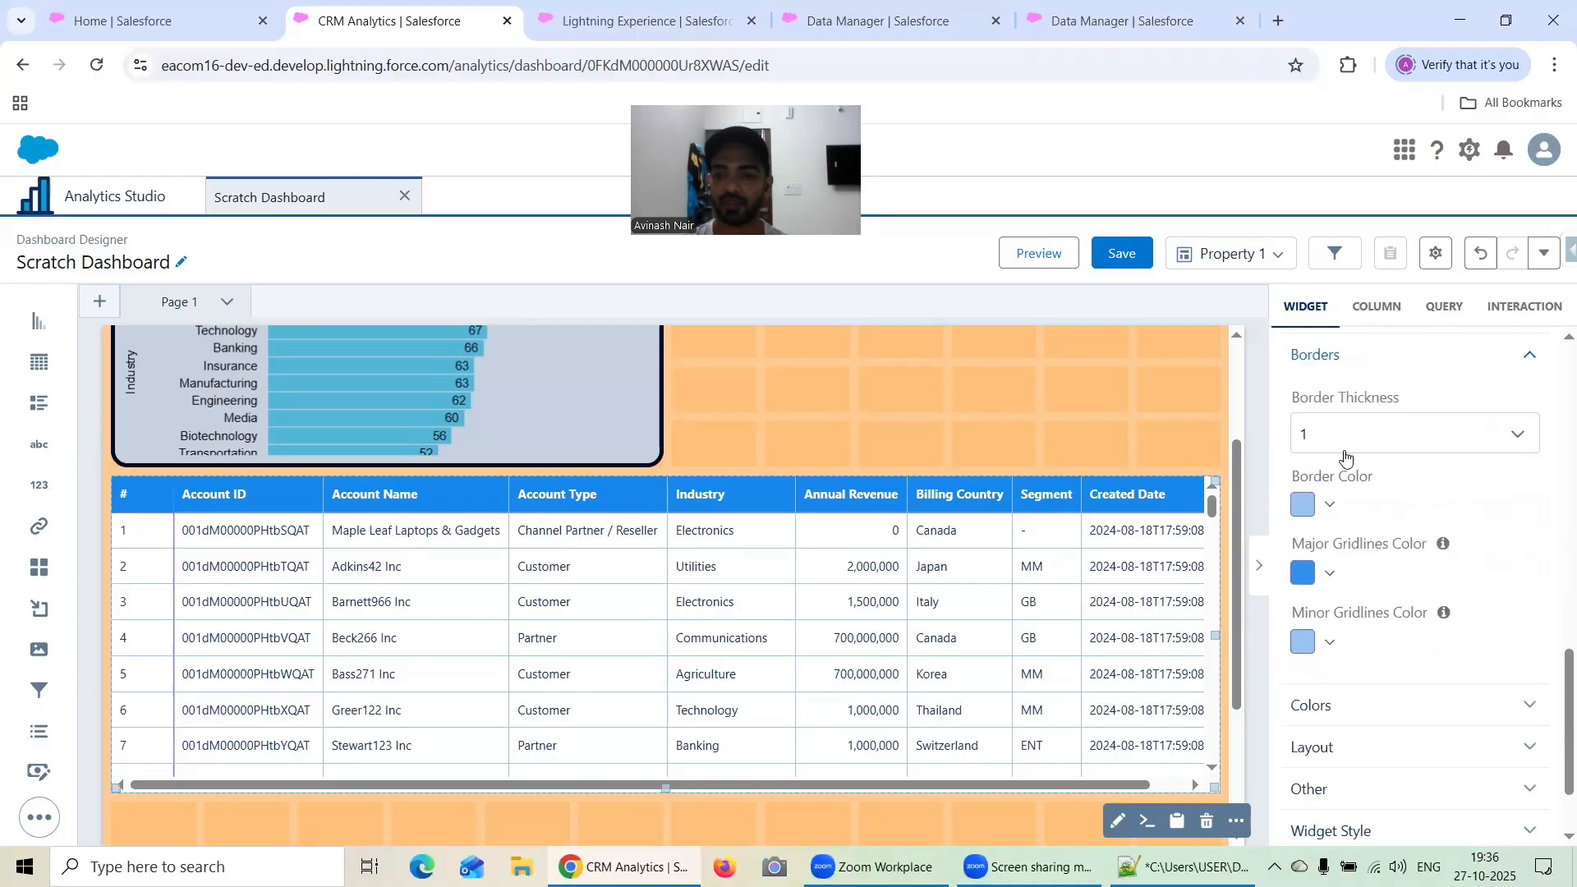
left_click(1339, 434)
left_click(1335, 568)
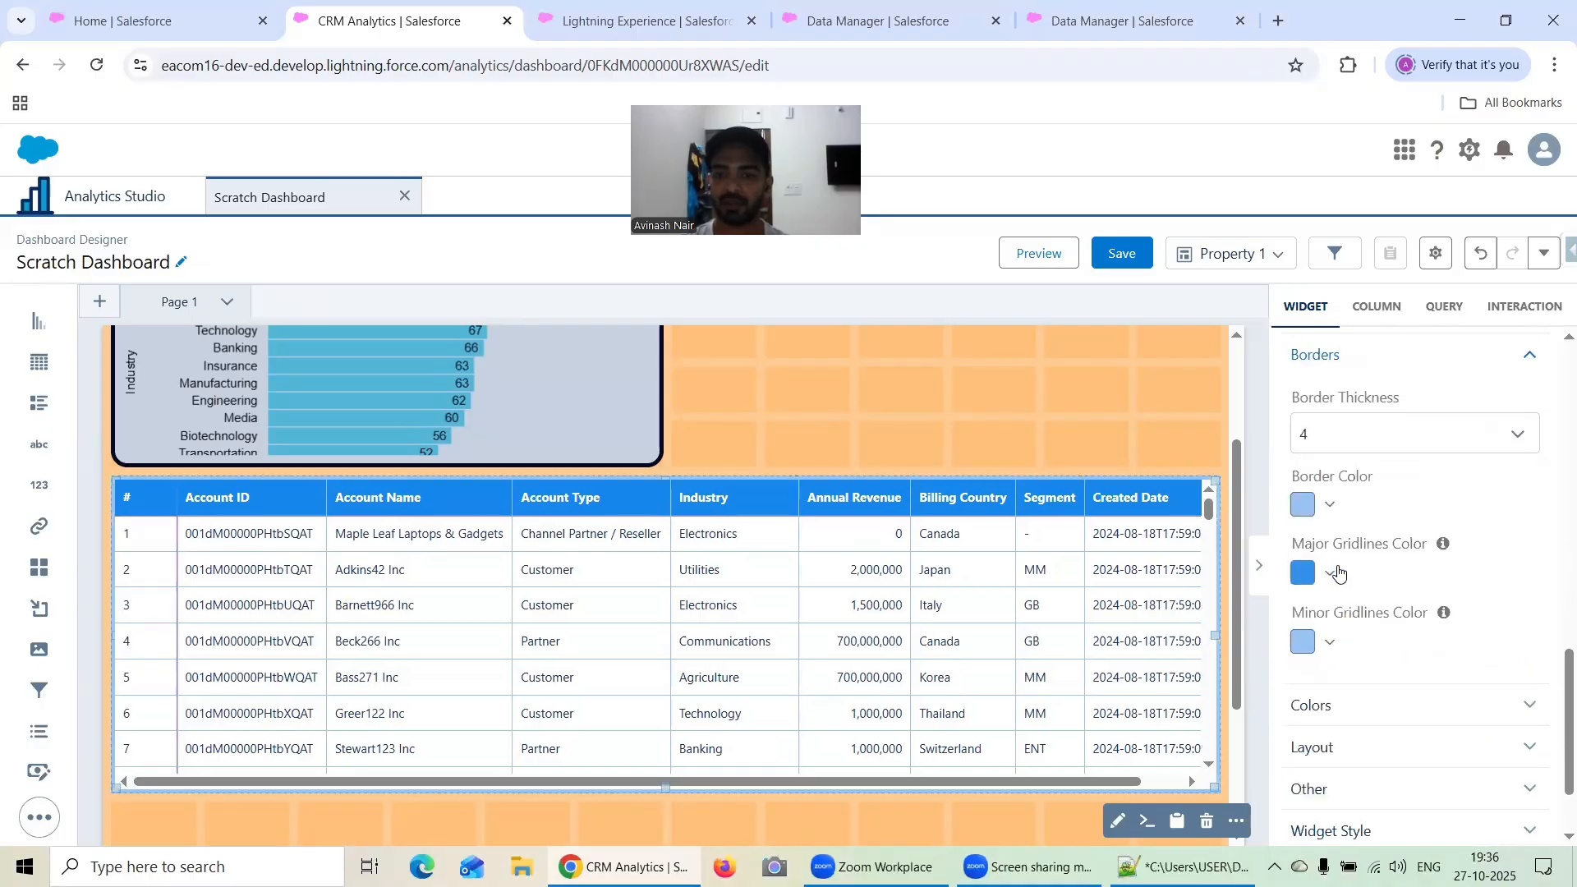
- Set the table's border color to dark navy and read the explanation of the major gridlines color
scroll(1380, 481, "down", 1)
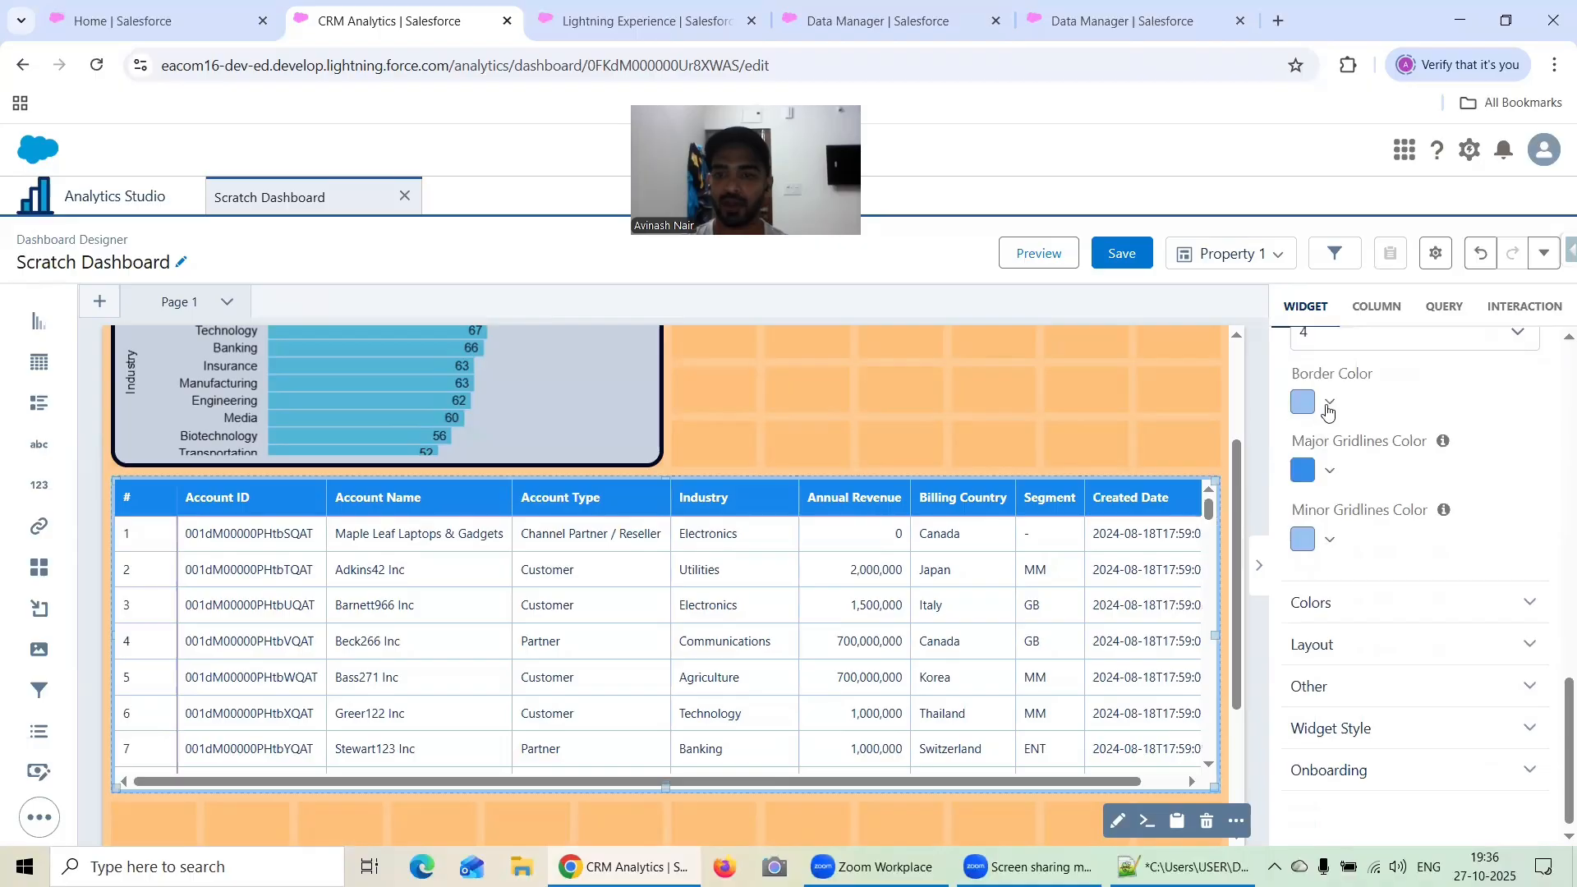
left_click(1329, 404)
left_click(1470, 445)
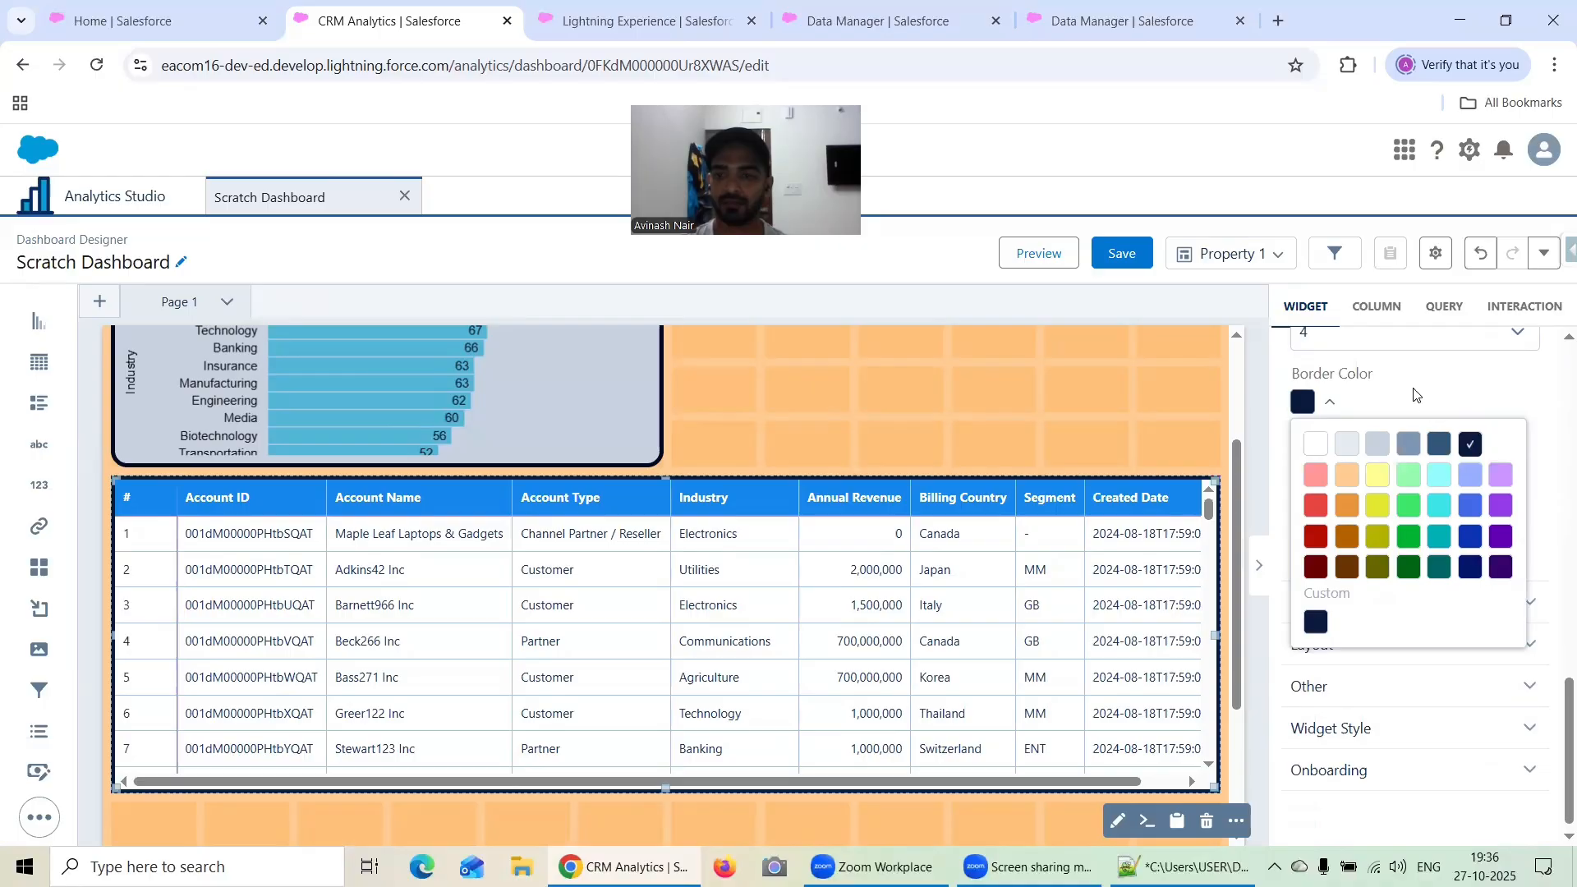
left_click(1331, 405)
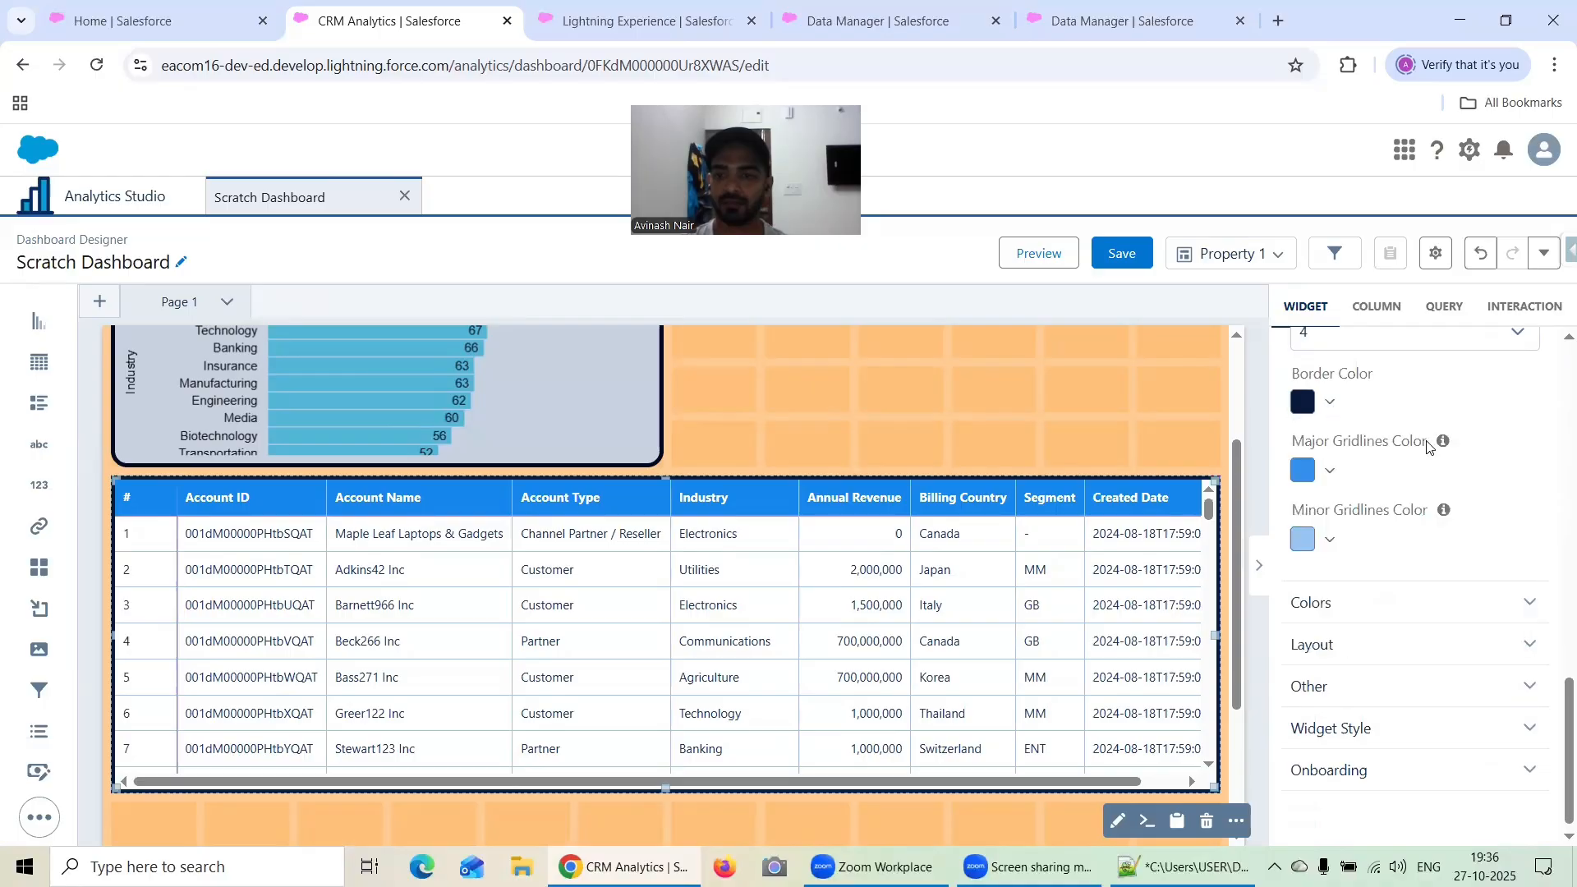
scroll(1392, 504, "down", 1)
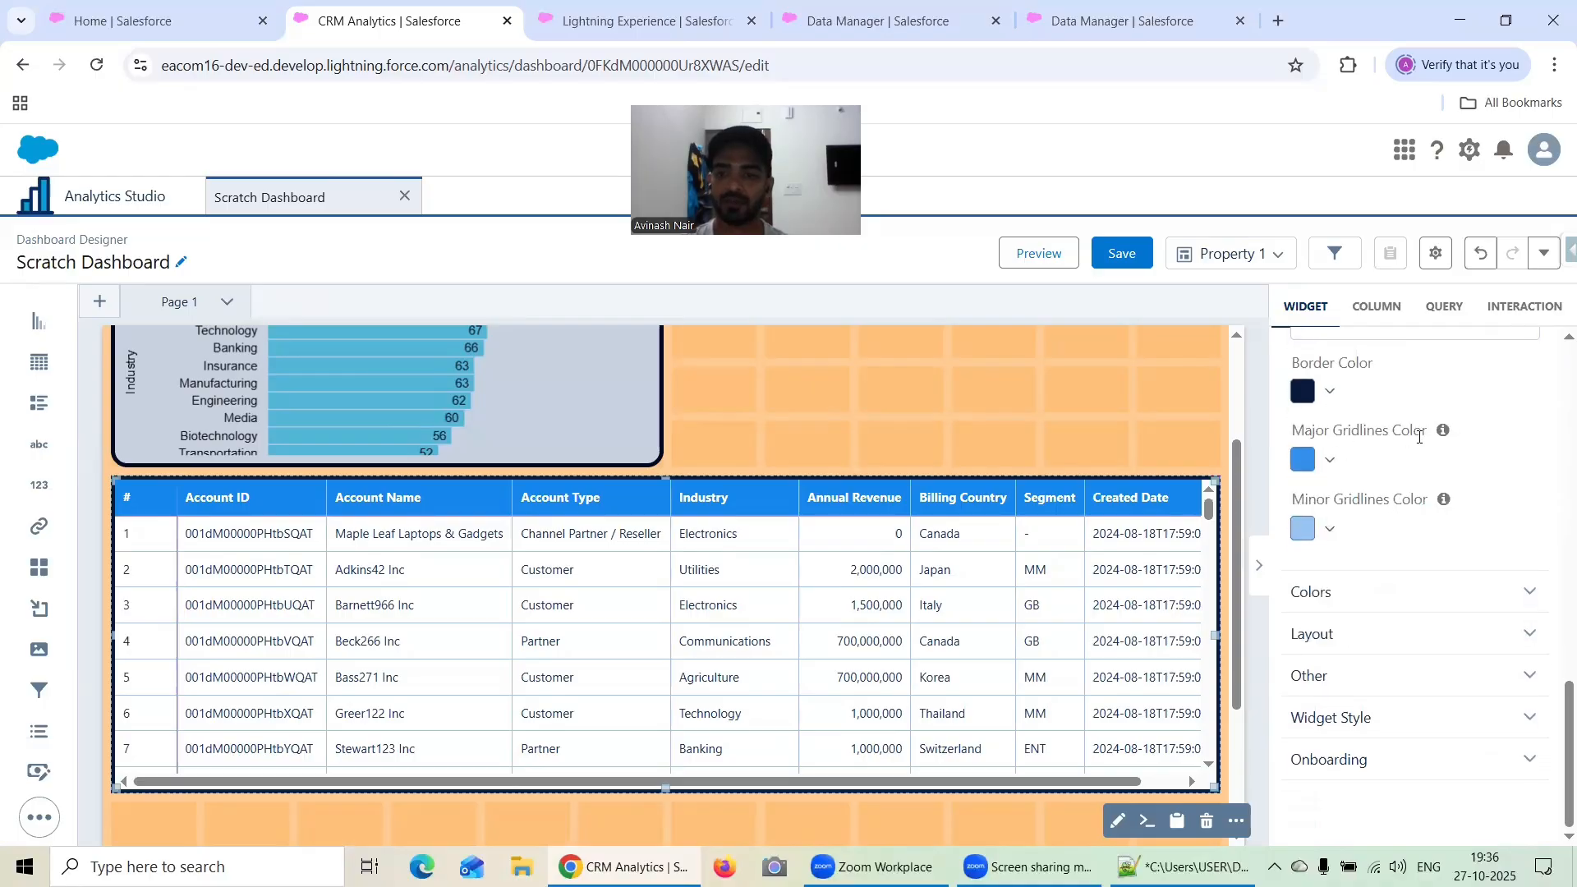
mouse_move(1444, 434)
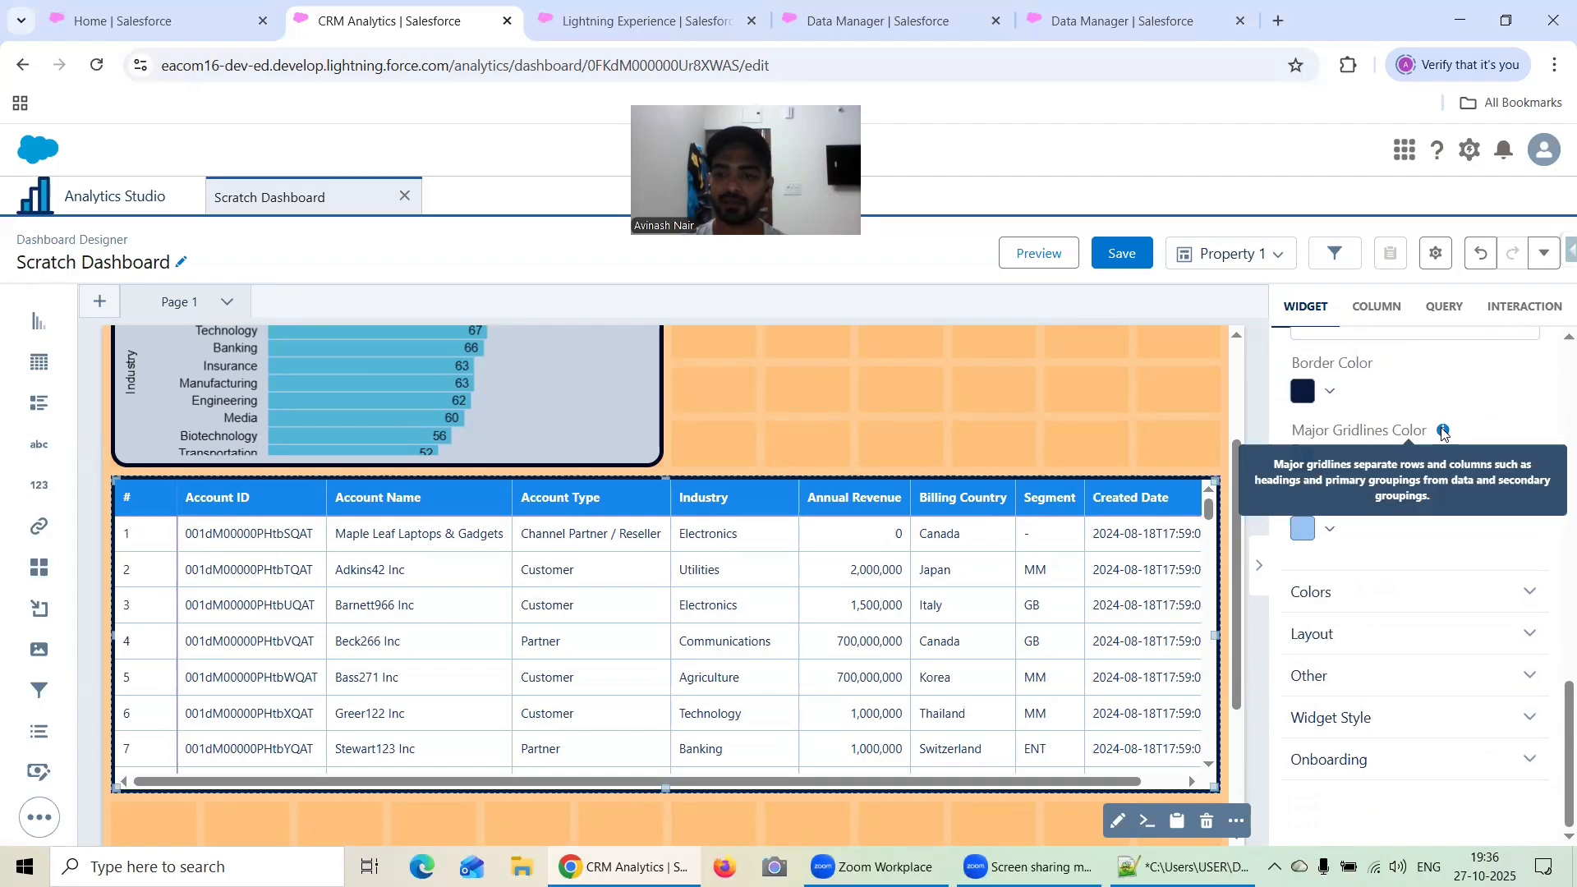
- Enable alternate row colors for the account table
left_click(1380, 593)
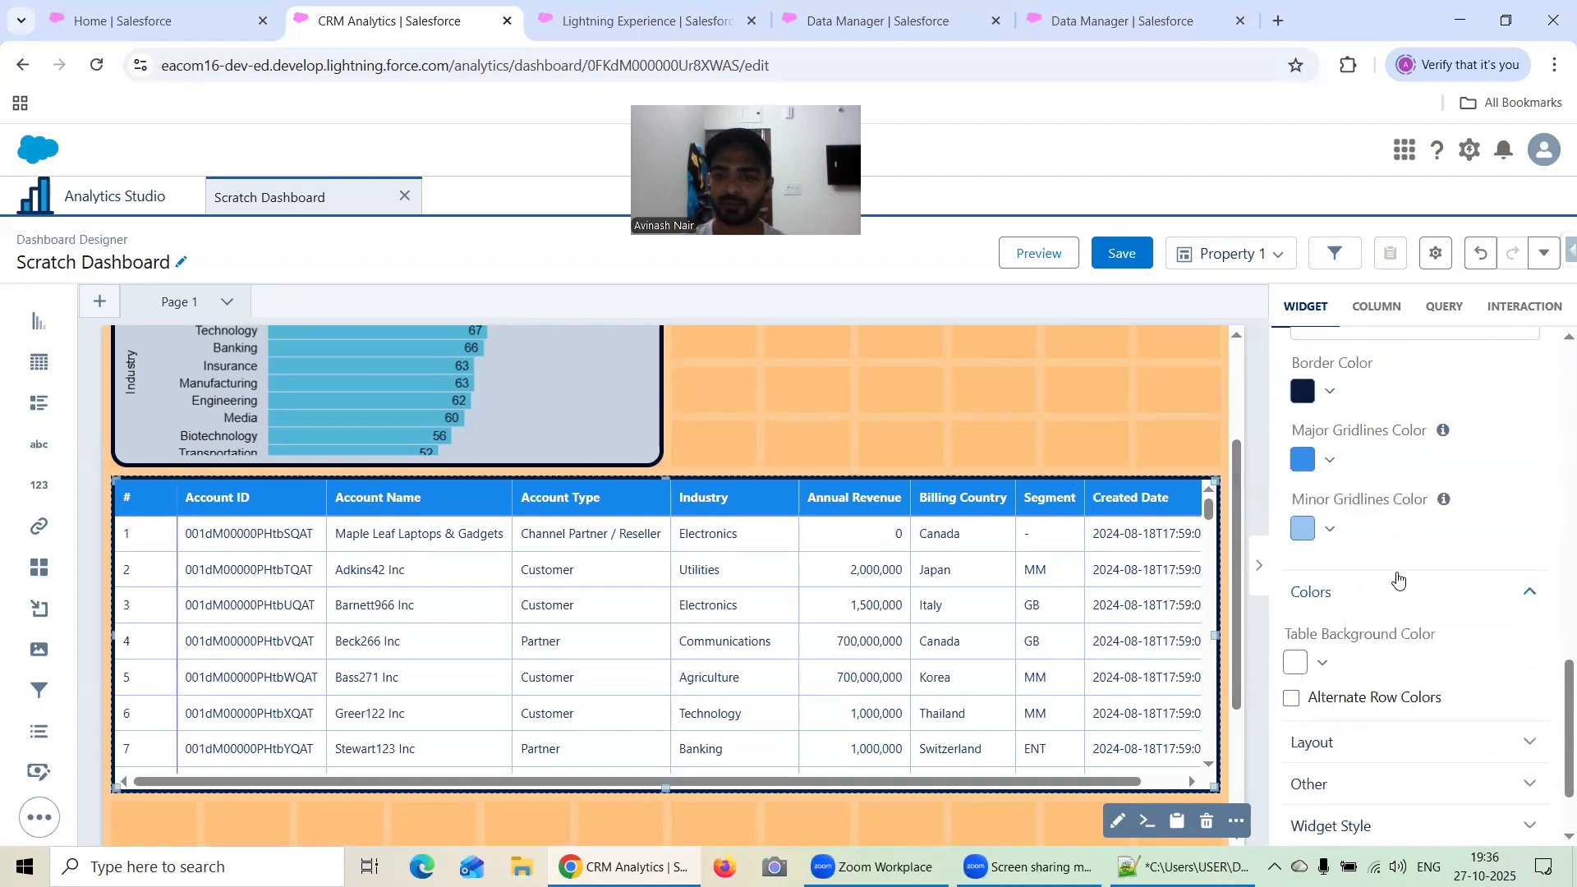
scroll(1452, 536, "down", 2)
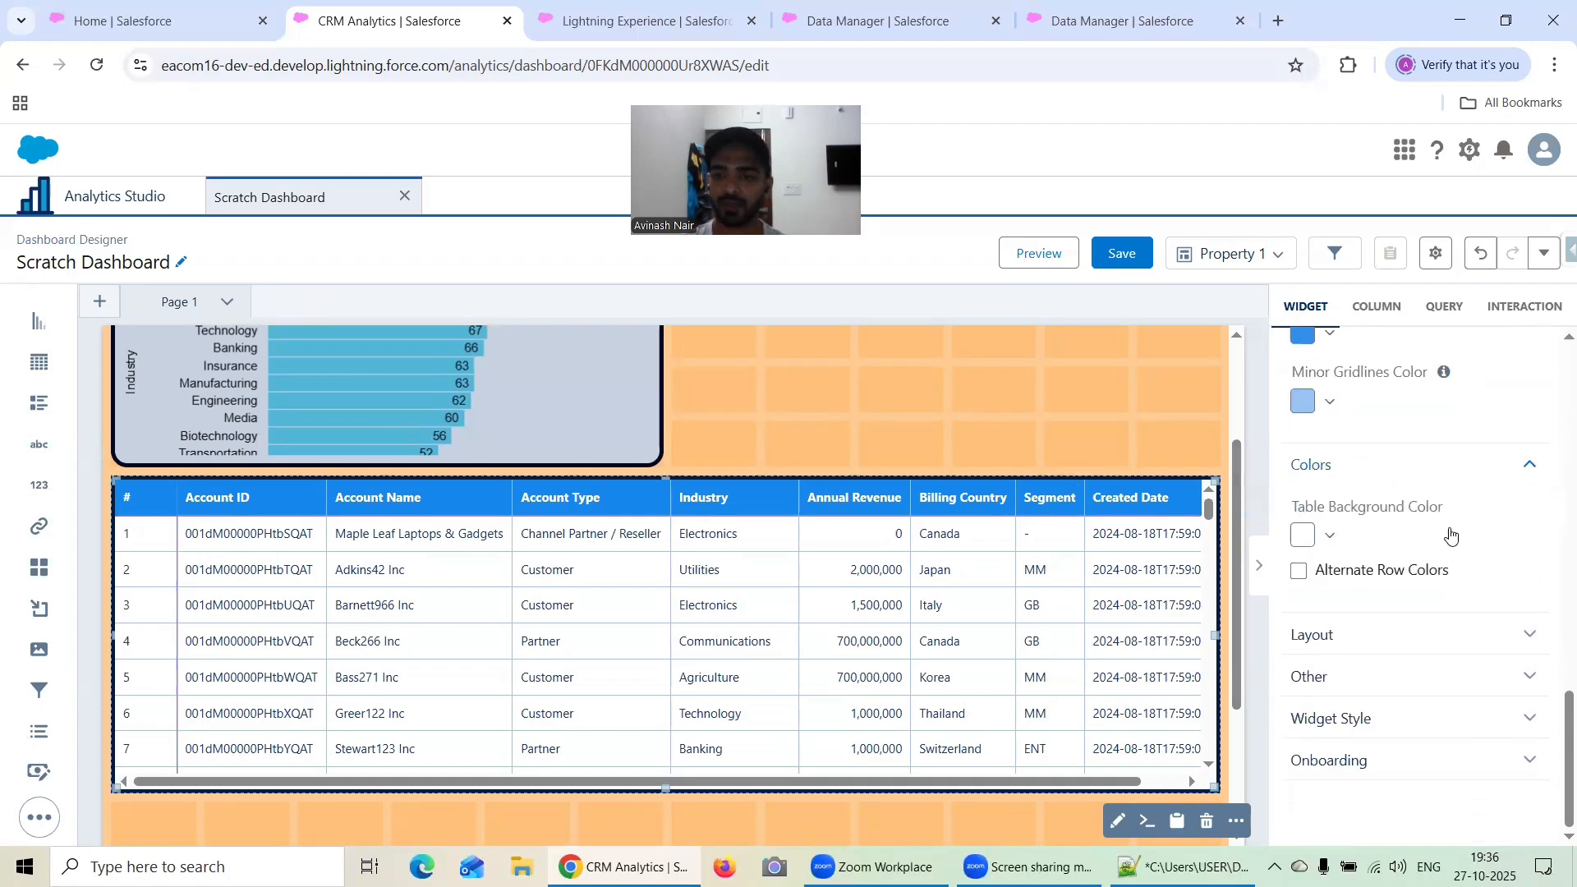
left_click(1299, 573)
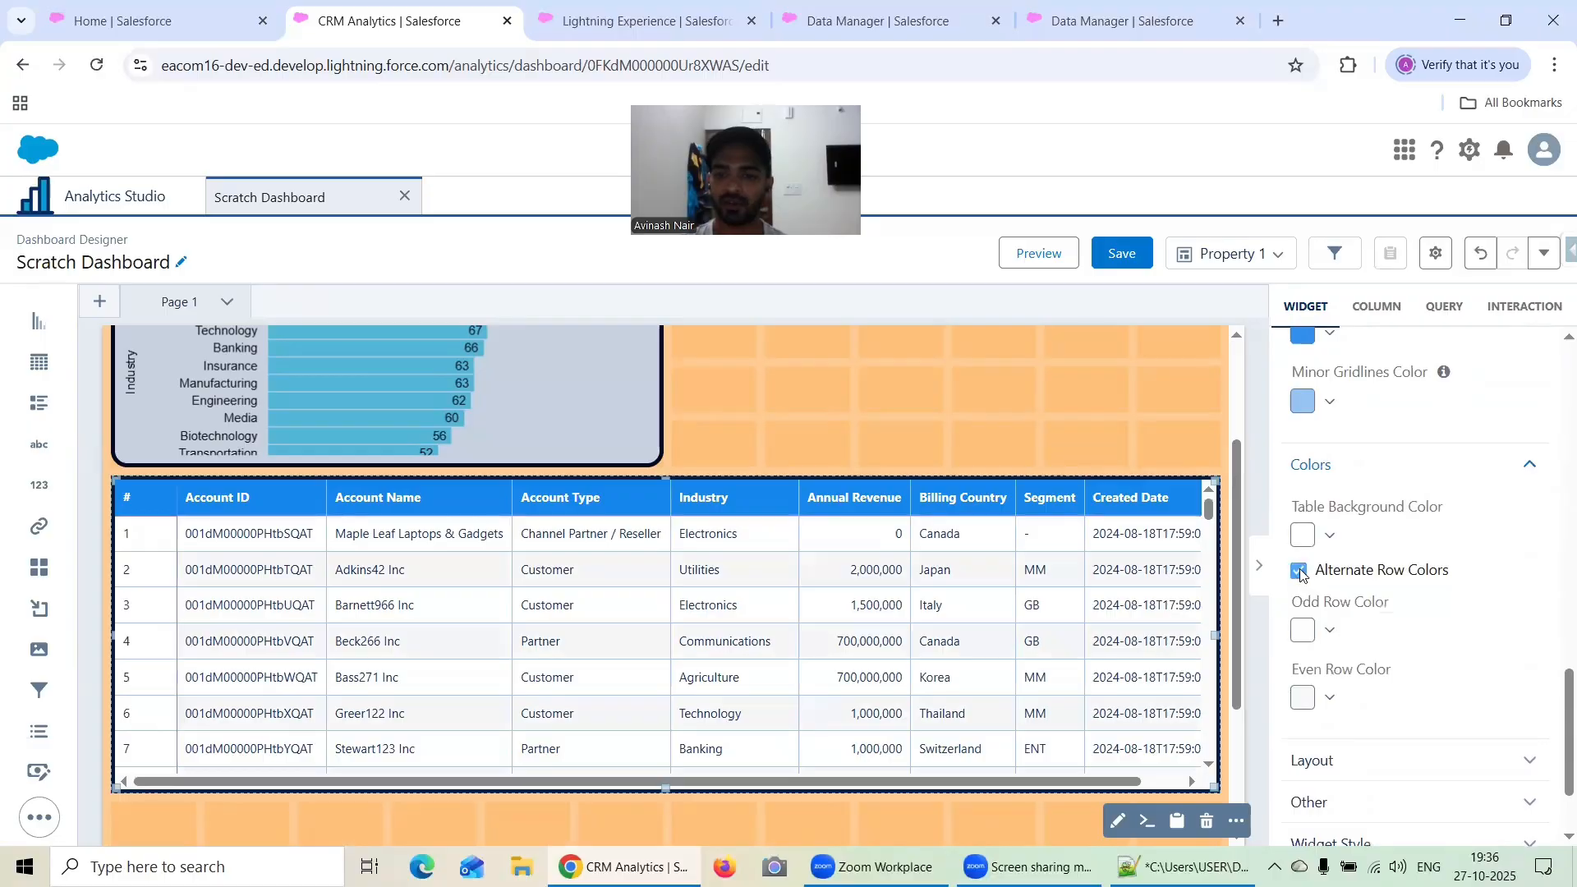
left_click(1300, 572)
left_click(1300, 572)
- Set the odd row color of the account table to bright green
scroll(1300, 567, "down", 2)
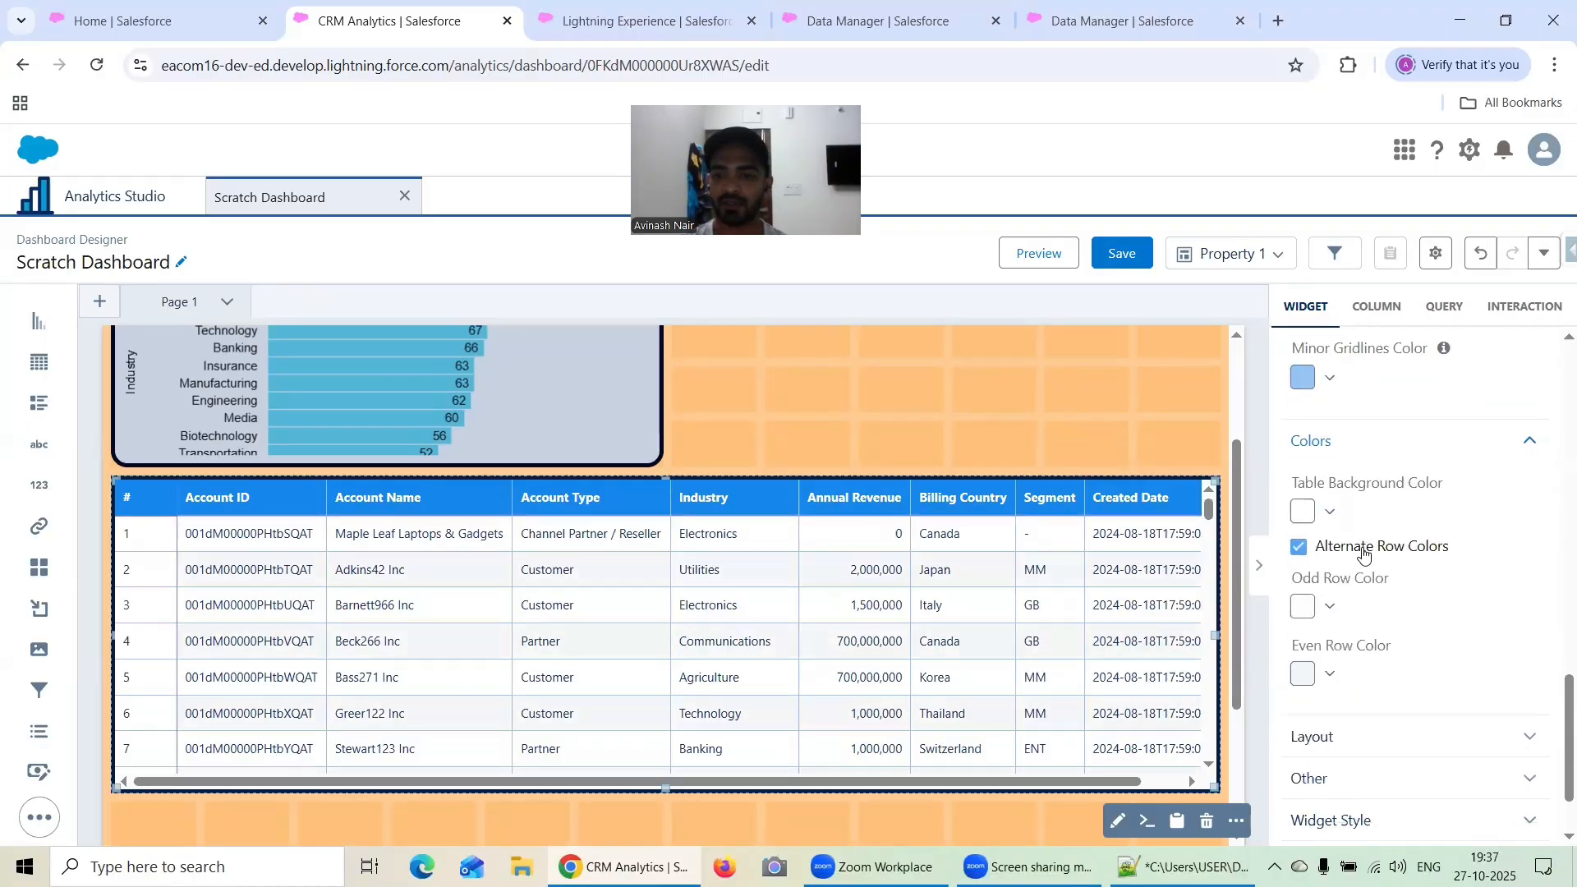
left_click(1300, 511)
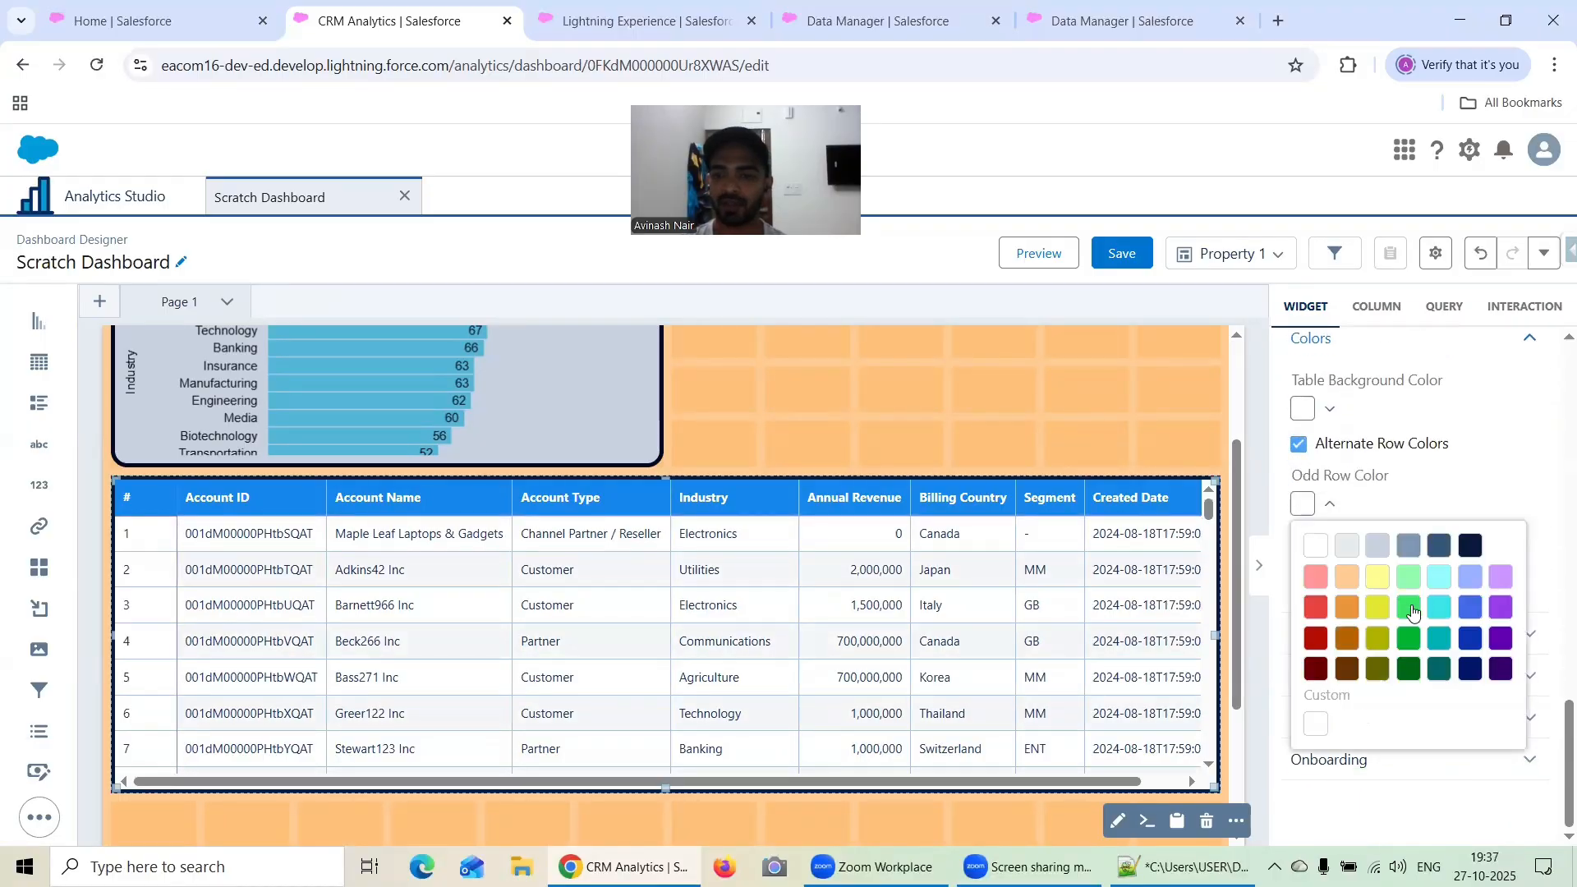
left_click(1410, 608)
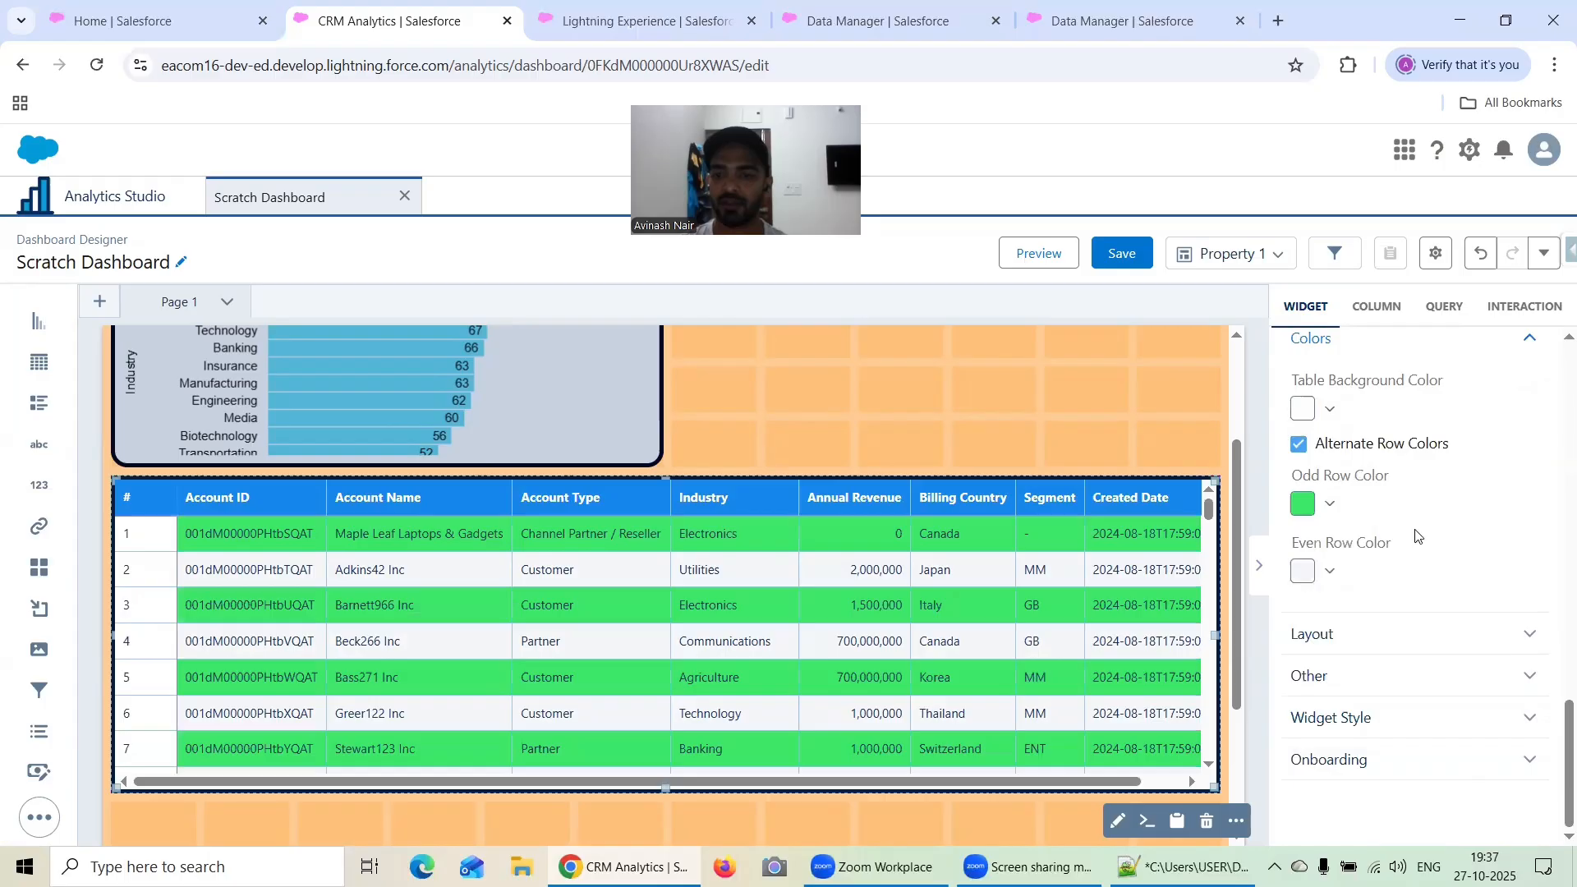
- Review the account table's layout, row index and widget style settings, switching the row index column off and back on
left_click(1366, 631)
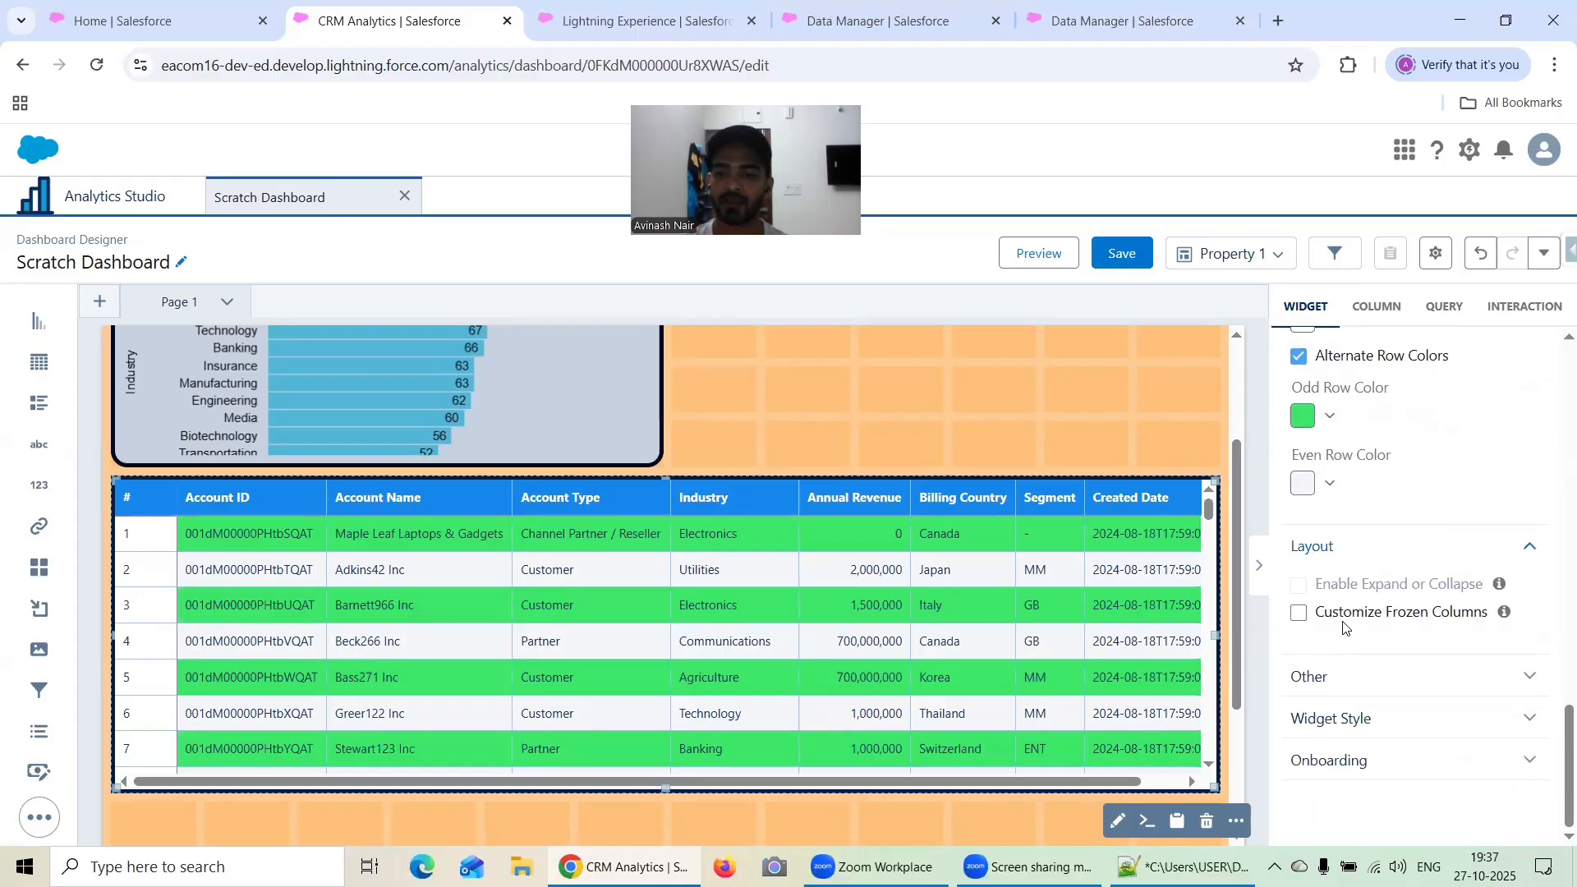
mouse_move(1505, 616)
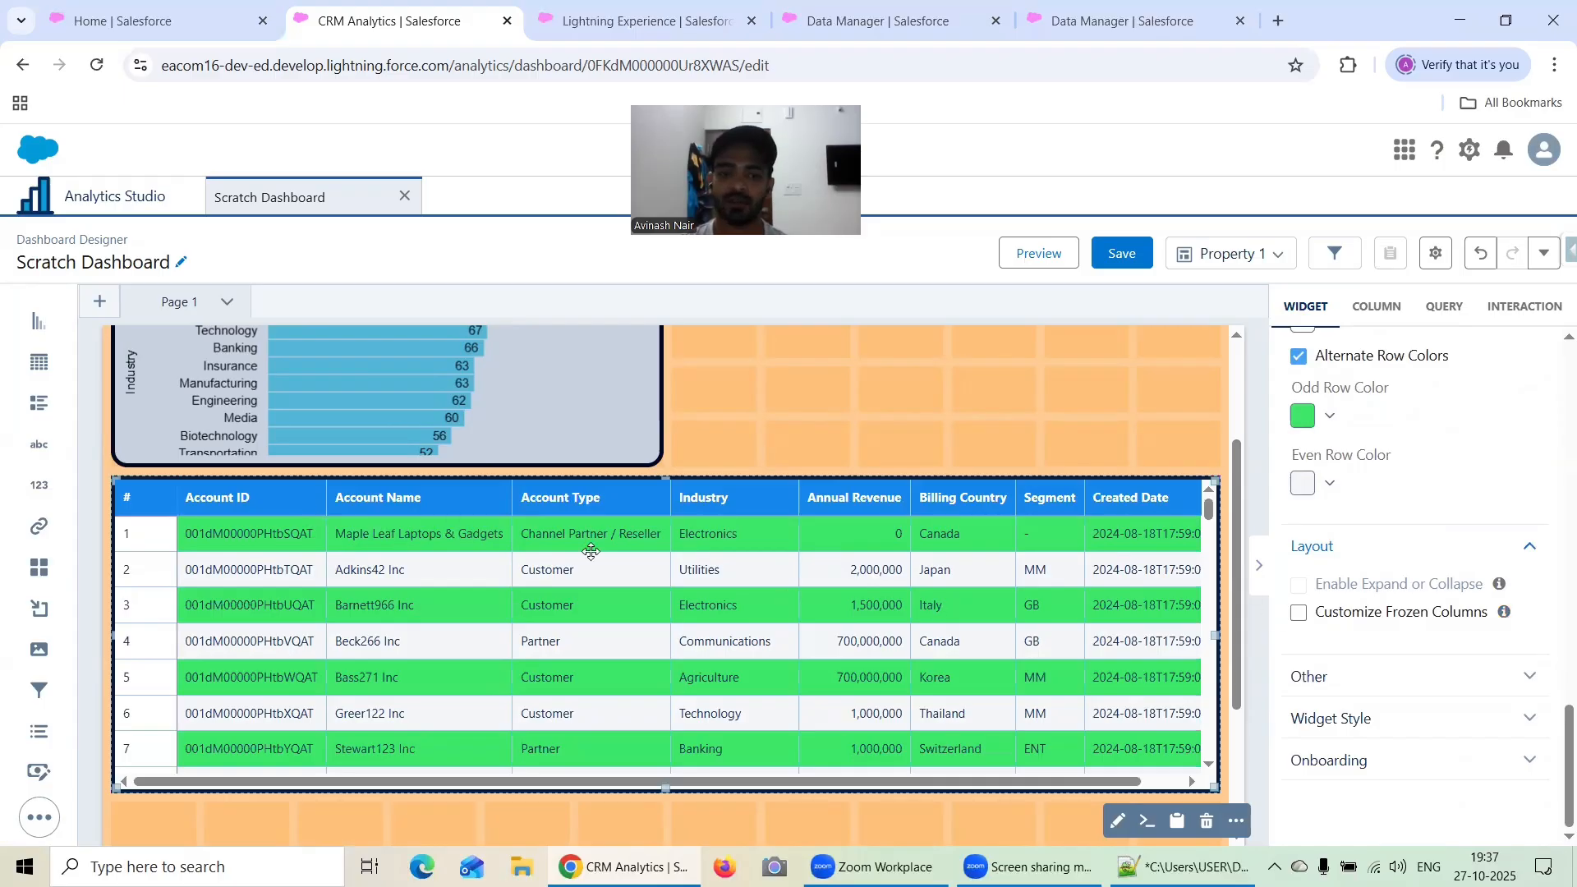
left_click(1378, 683)
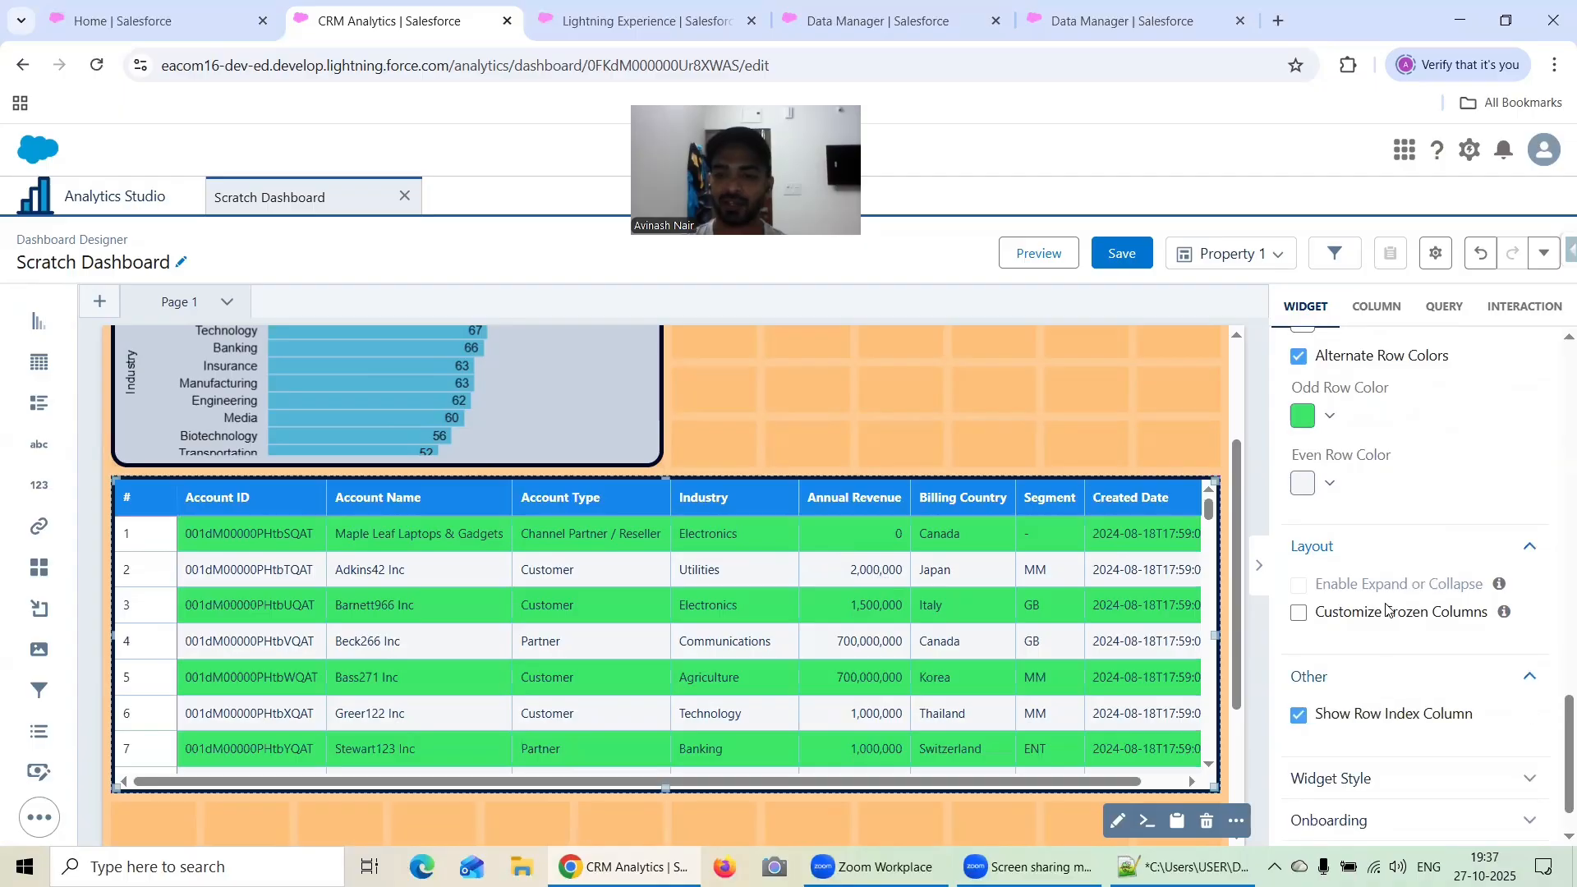
scroll(1378, 624, "down", 1)
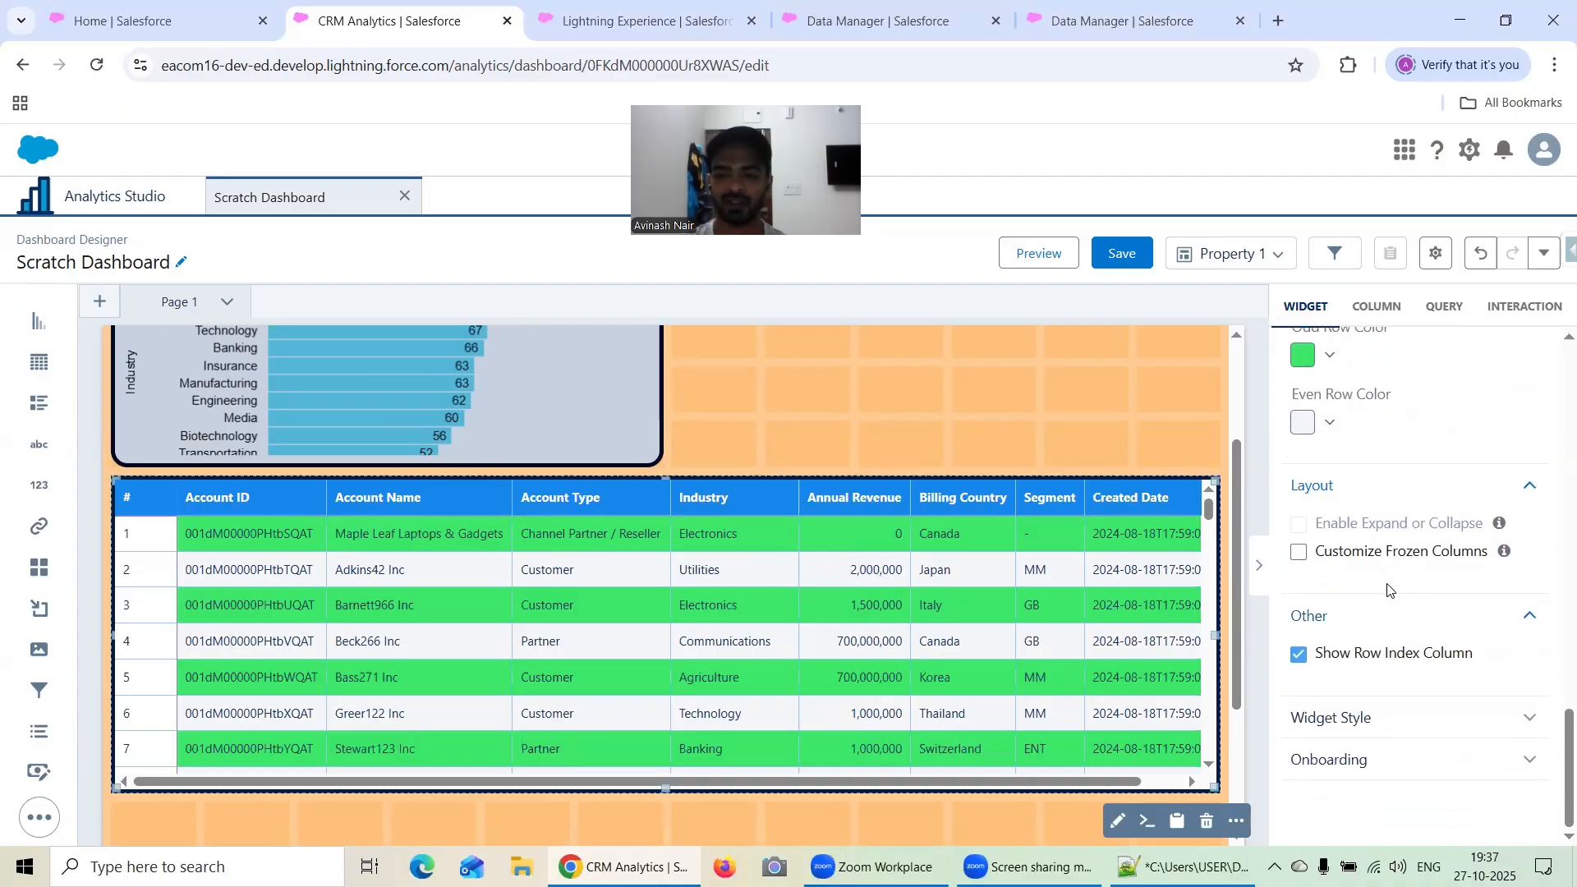
left_click(1300, 655)
left_click(1299, 655)
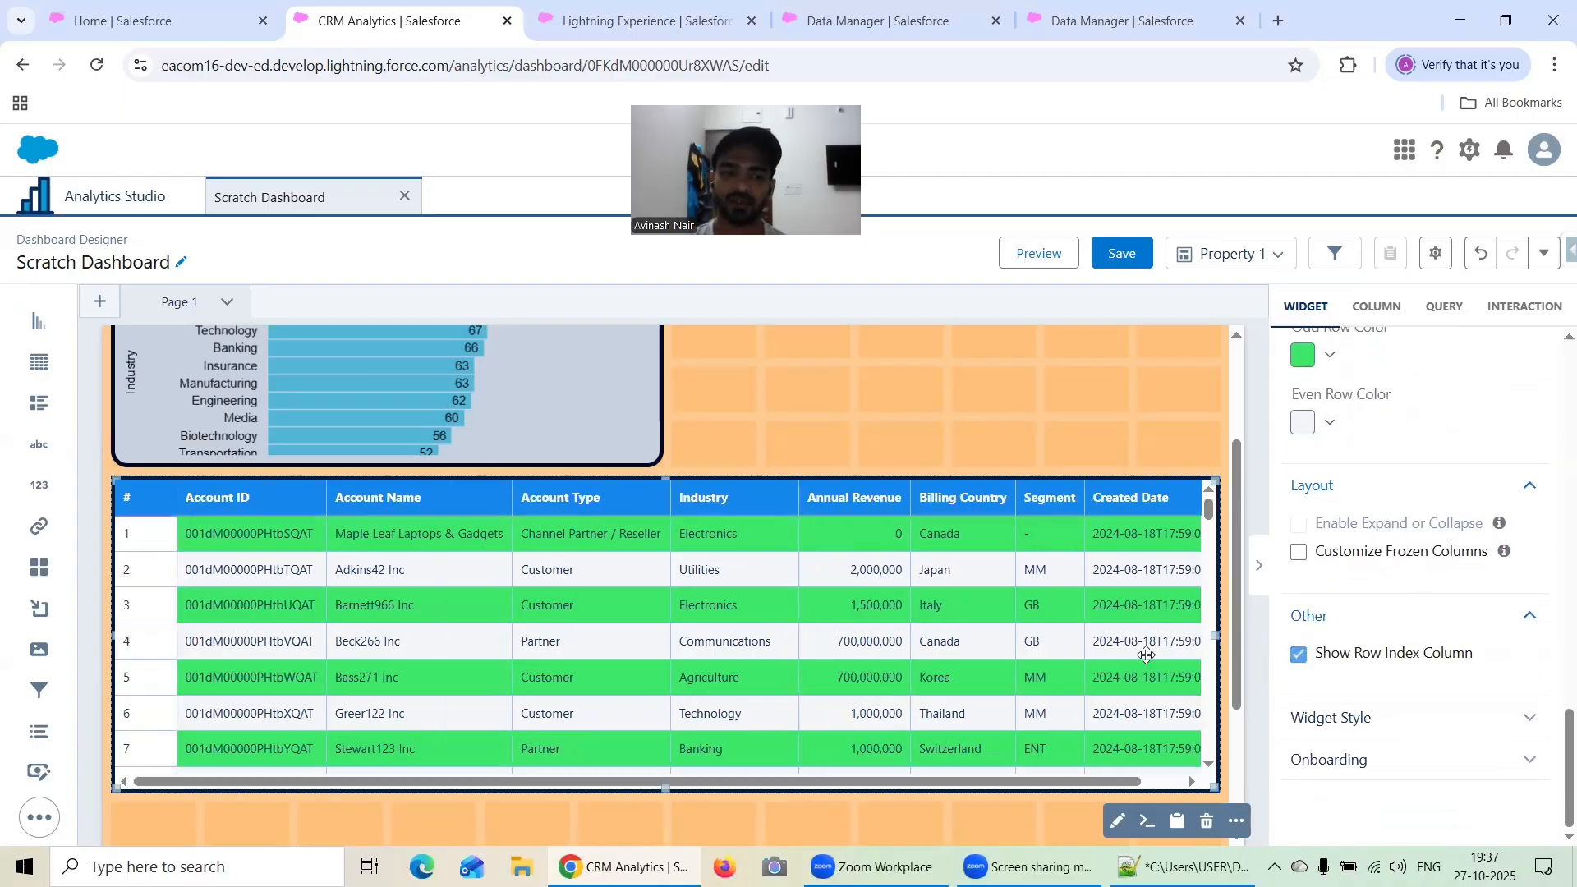
left_click(1367, 731)
scroll(1348, 657, "down", 3)
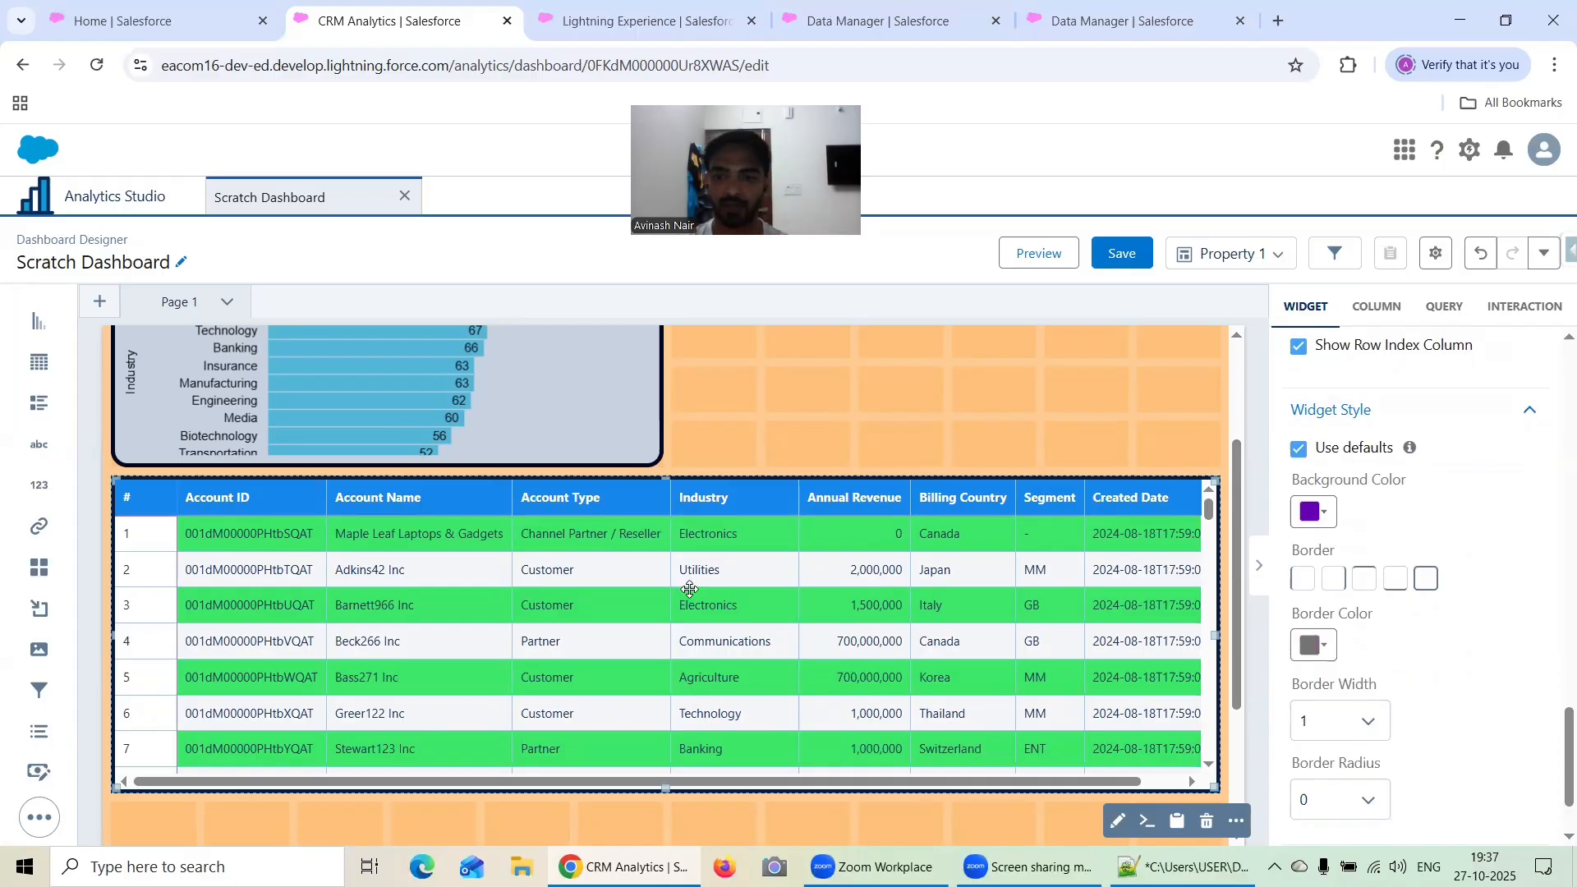
- Add a text widget about four grid columns wide, centered in the empty row above the industry chart
scroll(689, 590, "up", 2)
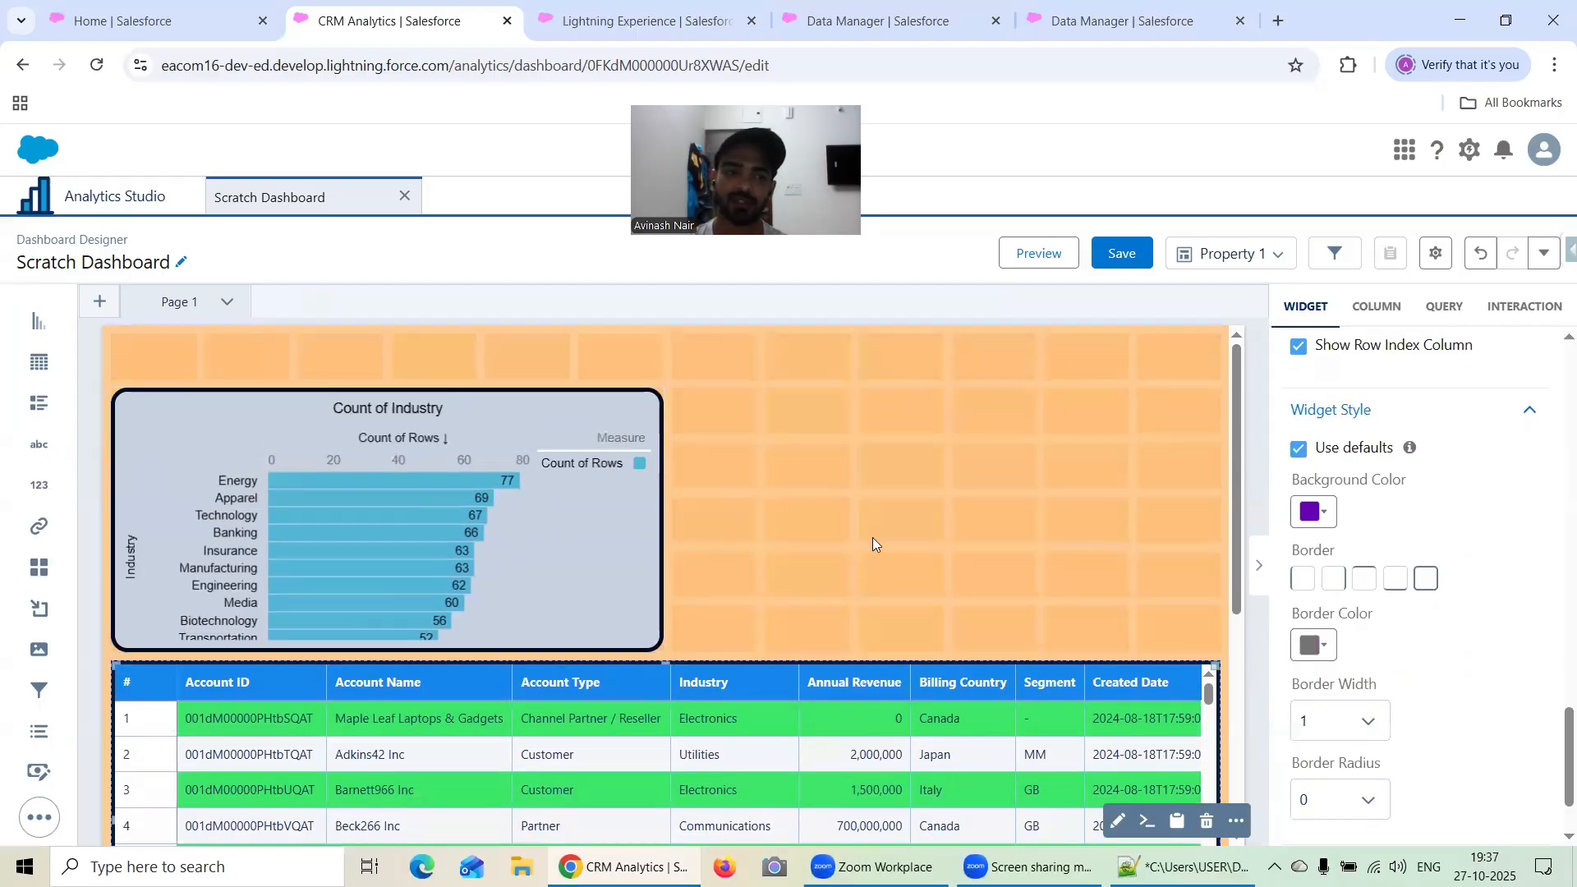
scroll(1180, 511, "down", 1)
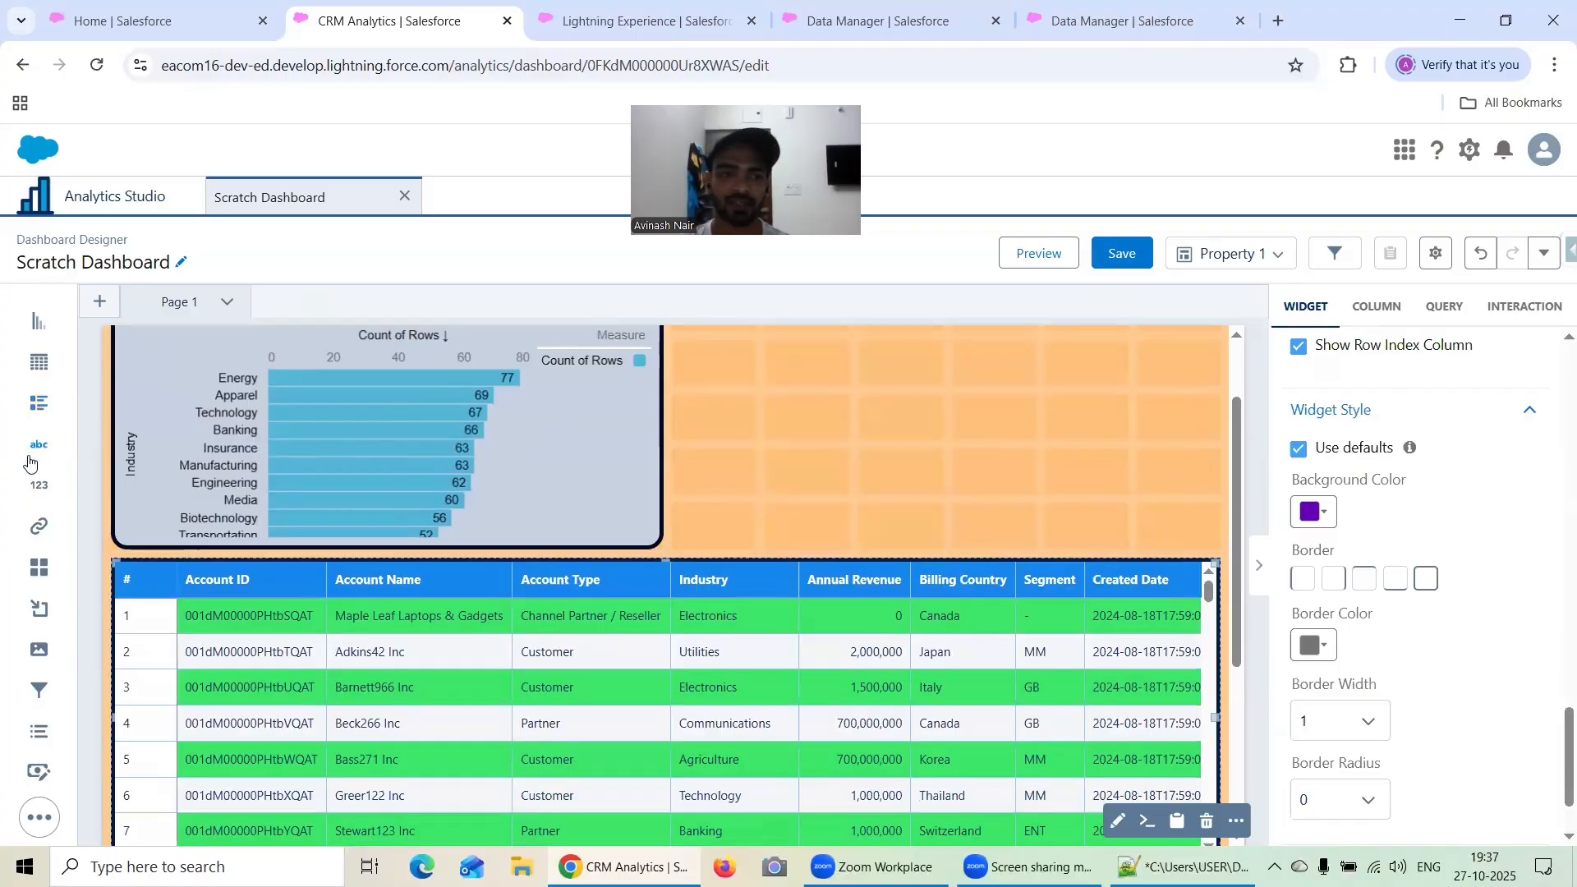
left_click_drag(32, 456, 810, 419)
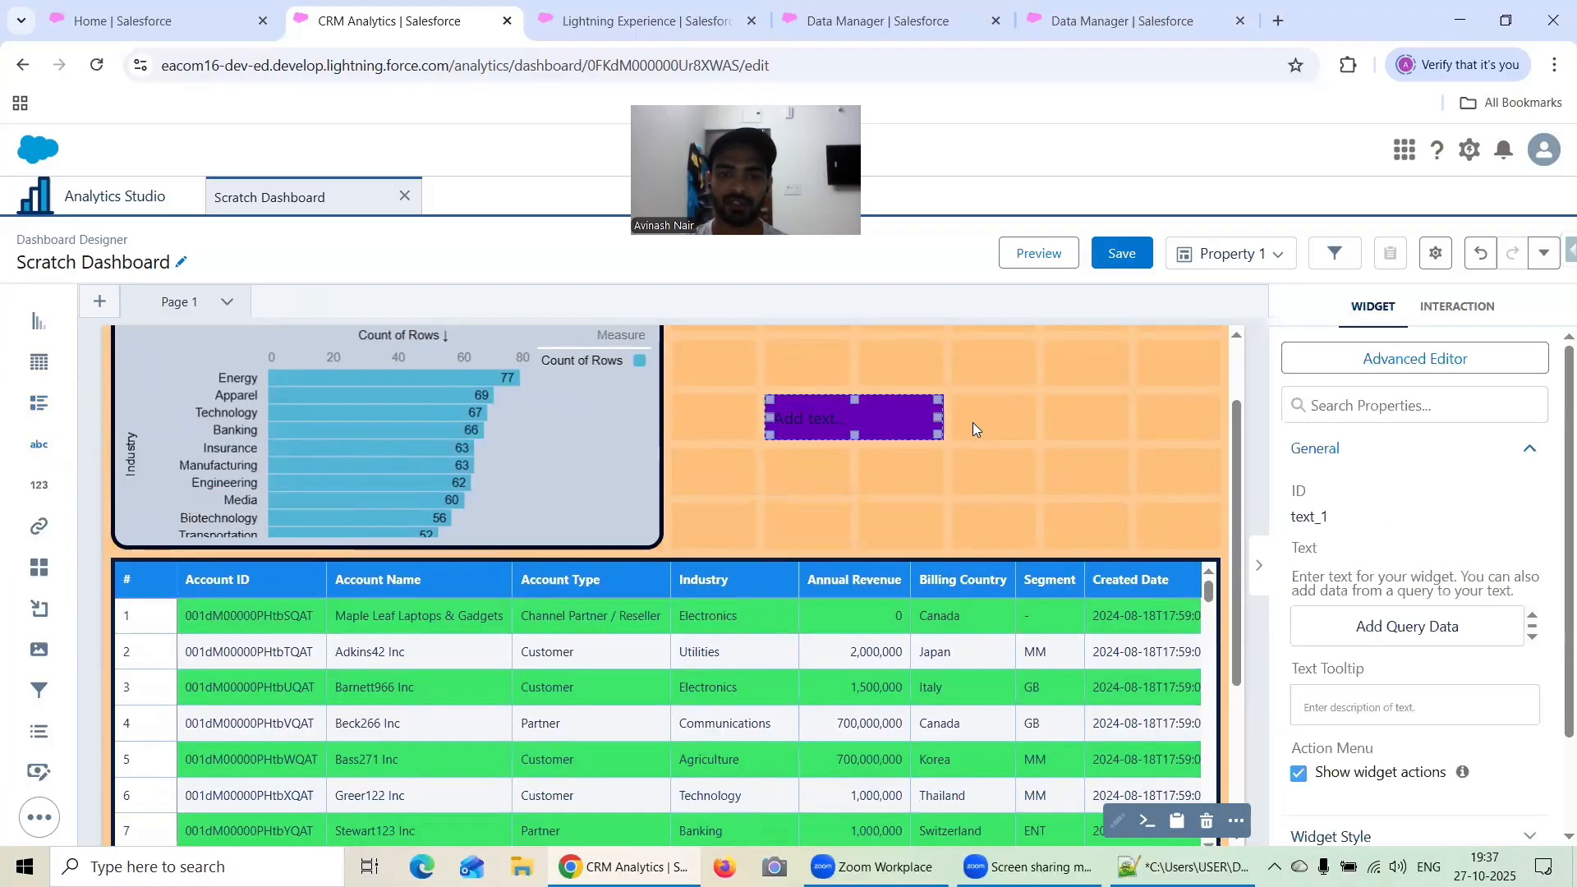
scroll(871, 500, "up", 1)
left_click_drag(871, 501, 942, 359)
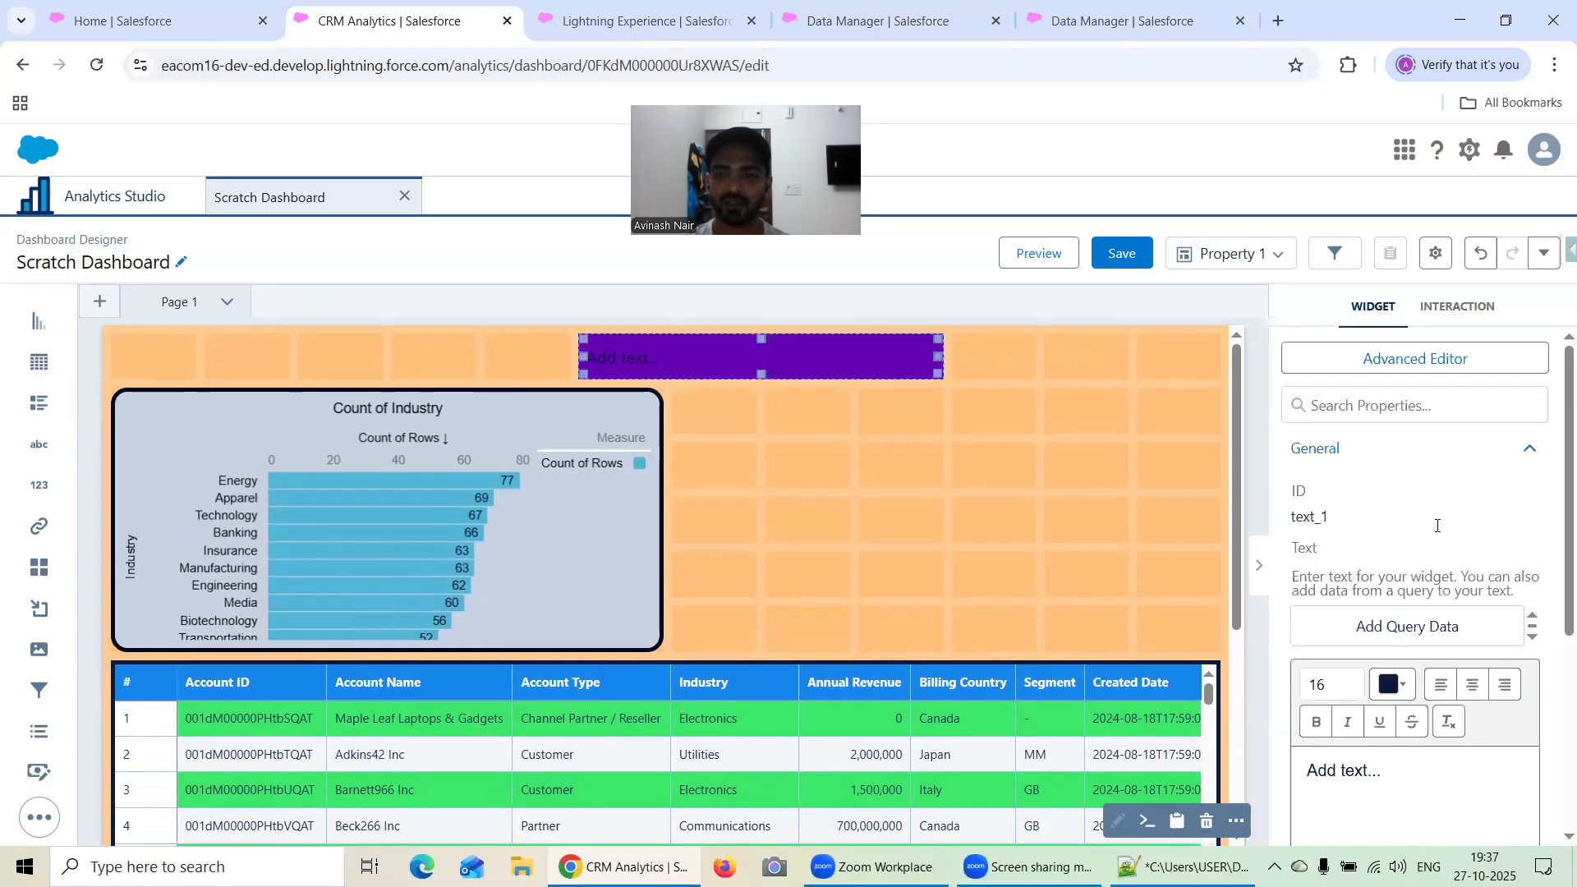
- Enter "Scratch Dashboard" as center-aligned text in the text widget and save the dashboard in the Recipe Dataset app
left_click(1413, 769)
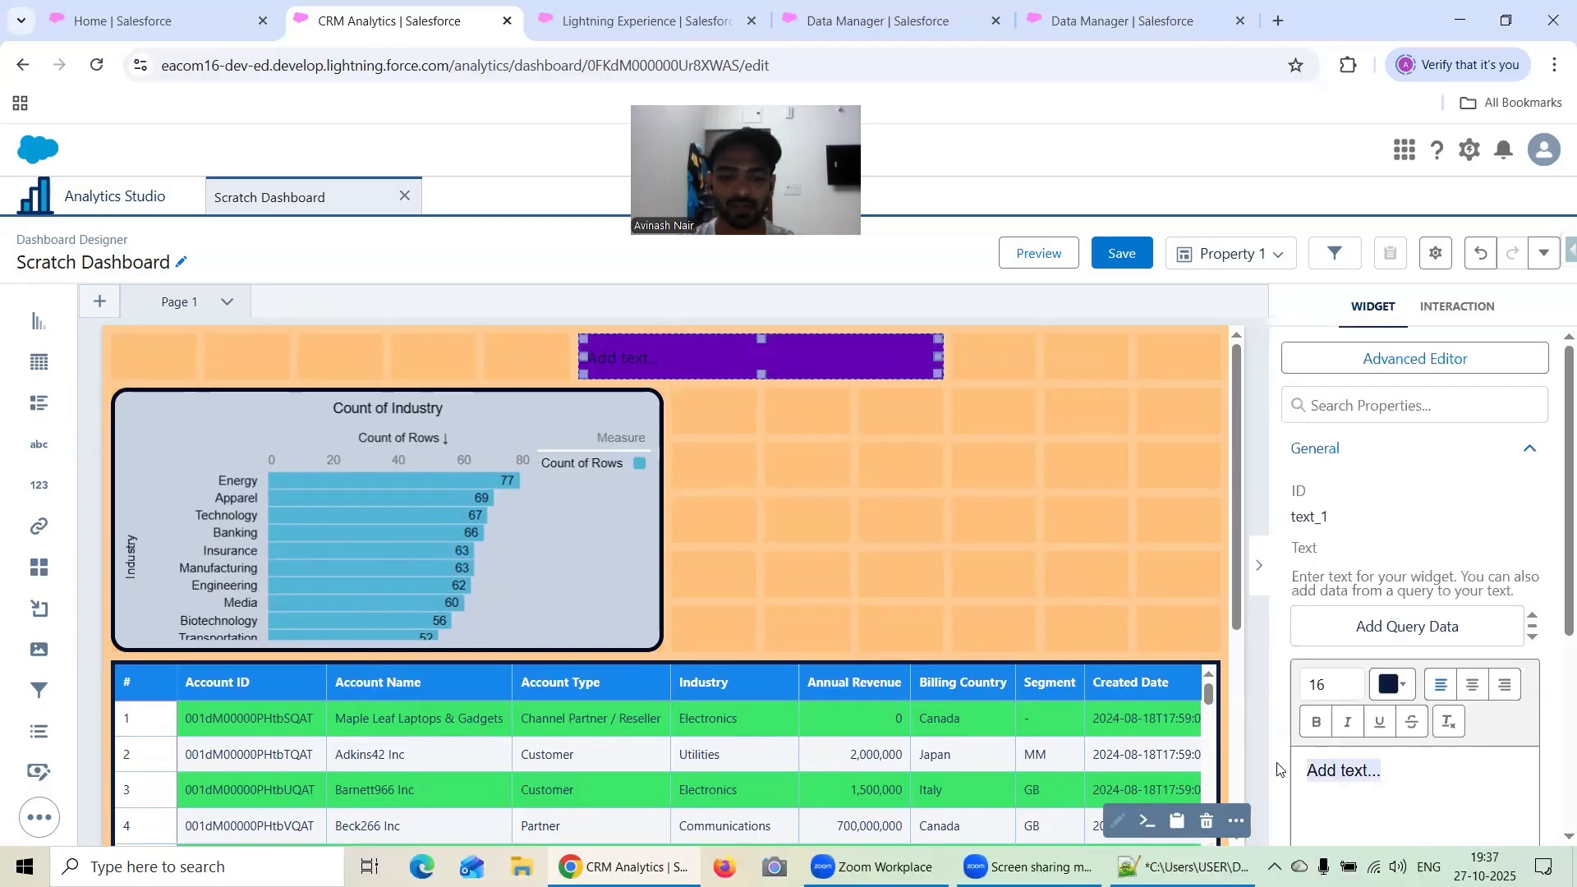
type("Scratch Dashboard")
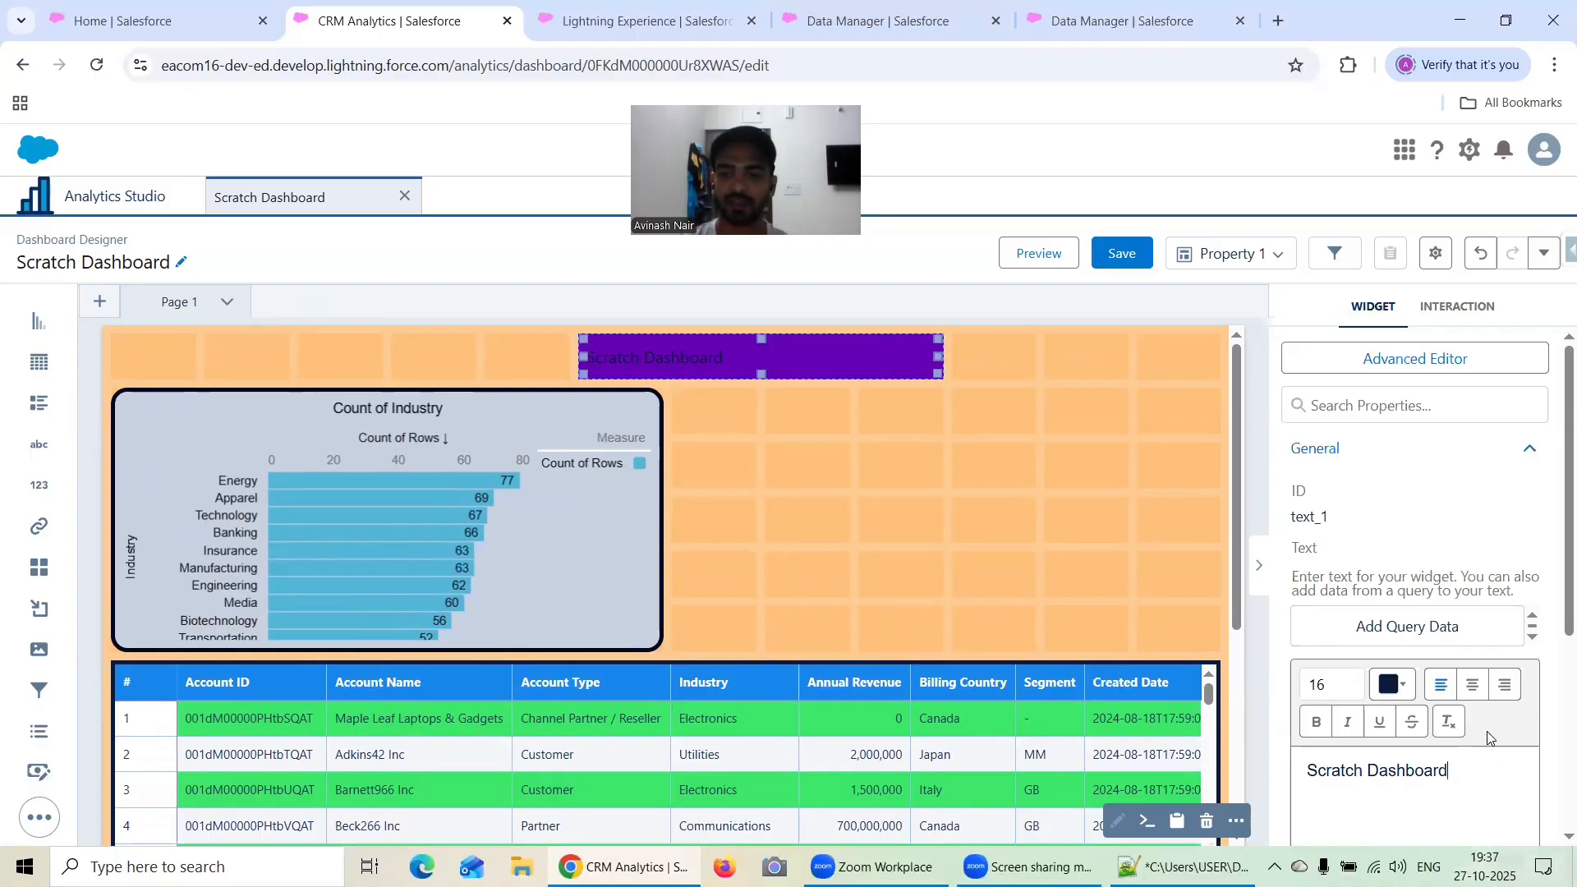
left_click_drag(1469, 780, 1288, 787)
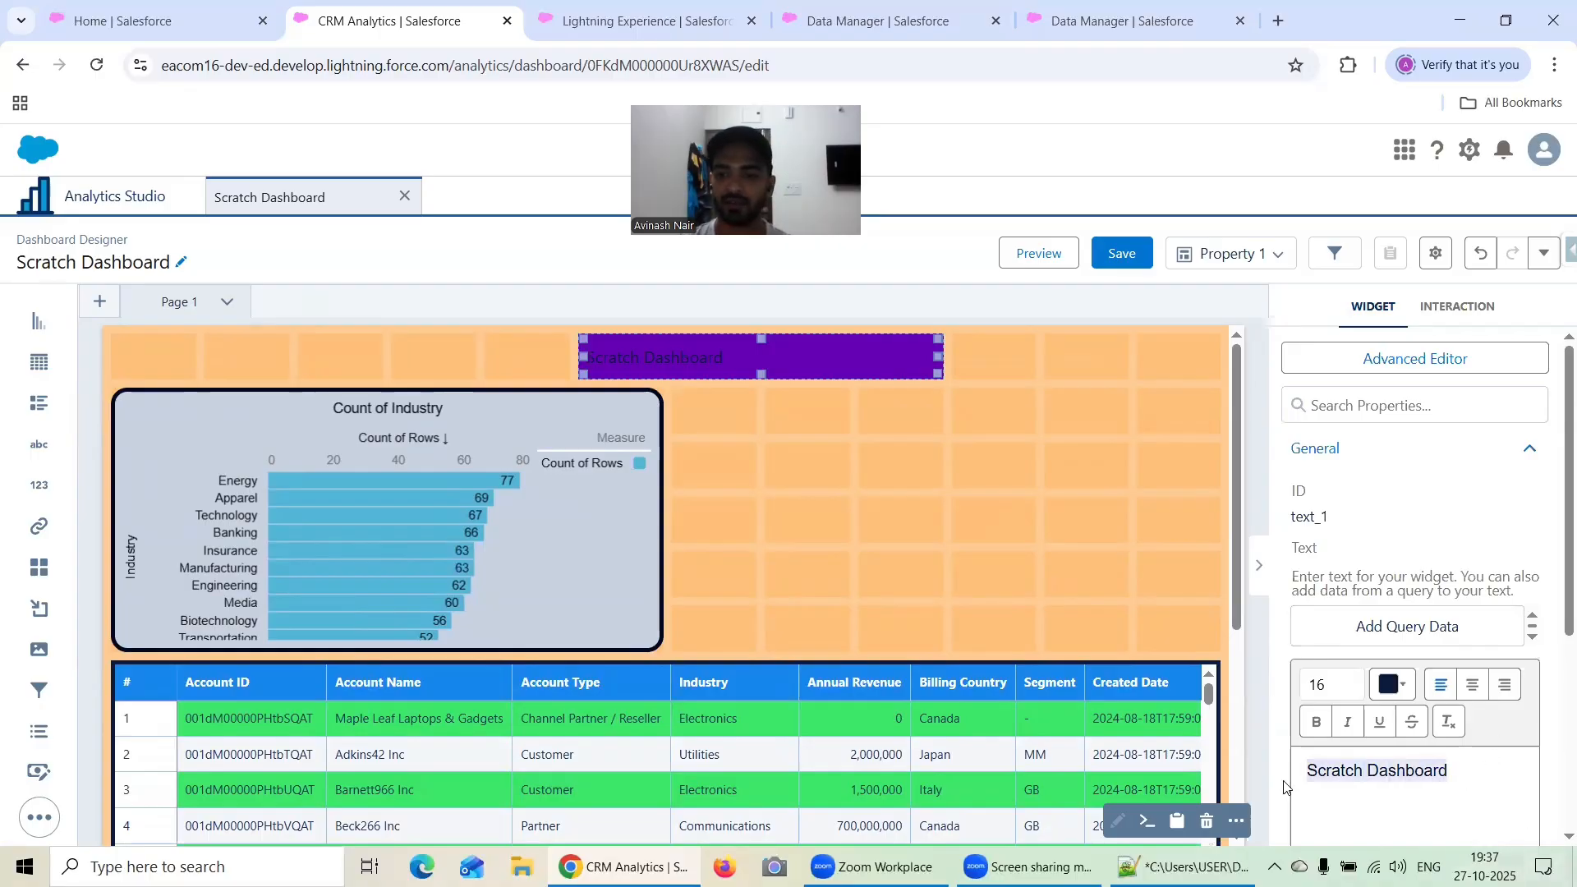
left_click(1472, 685)
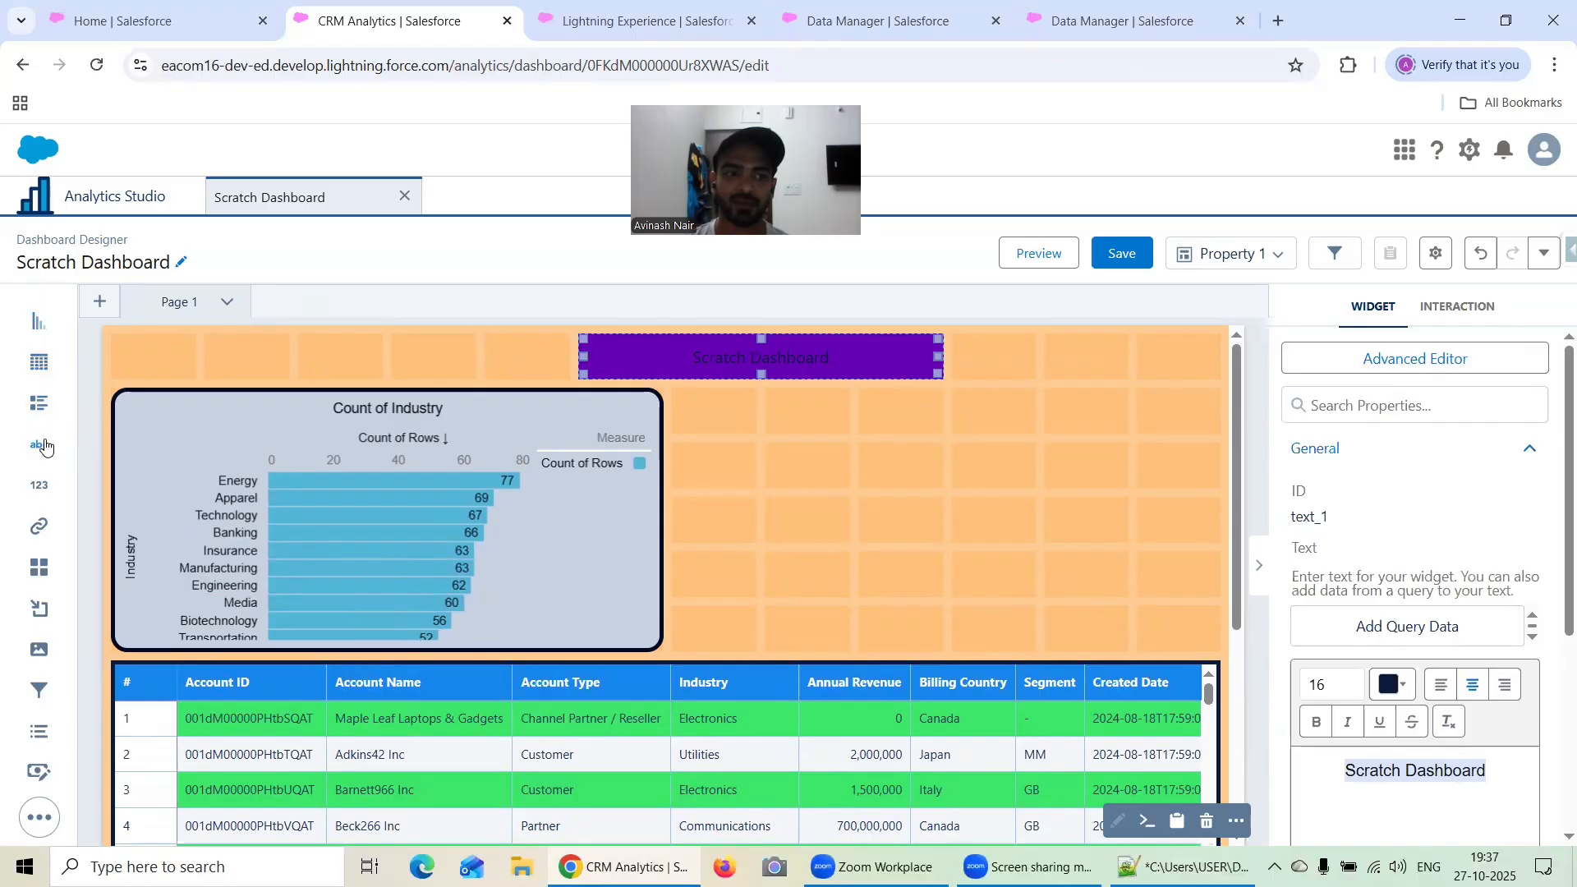
left_click(1129, 258)
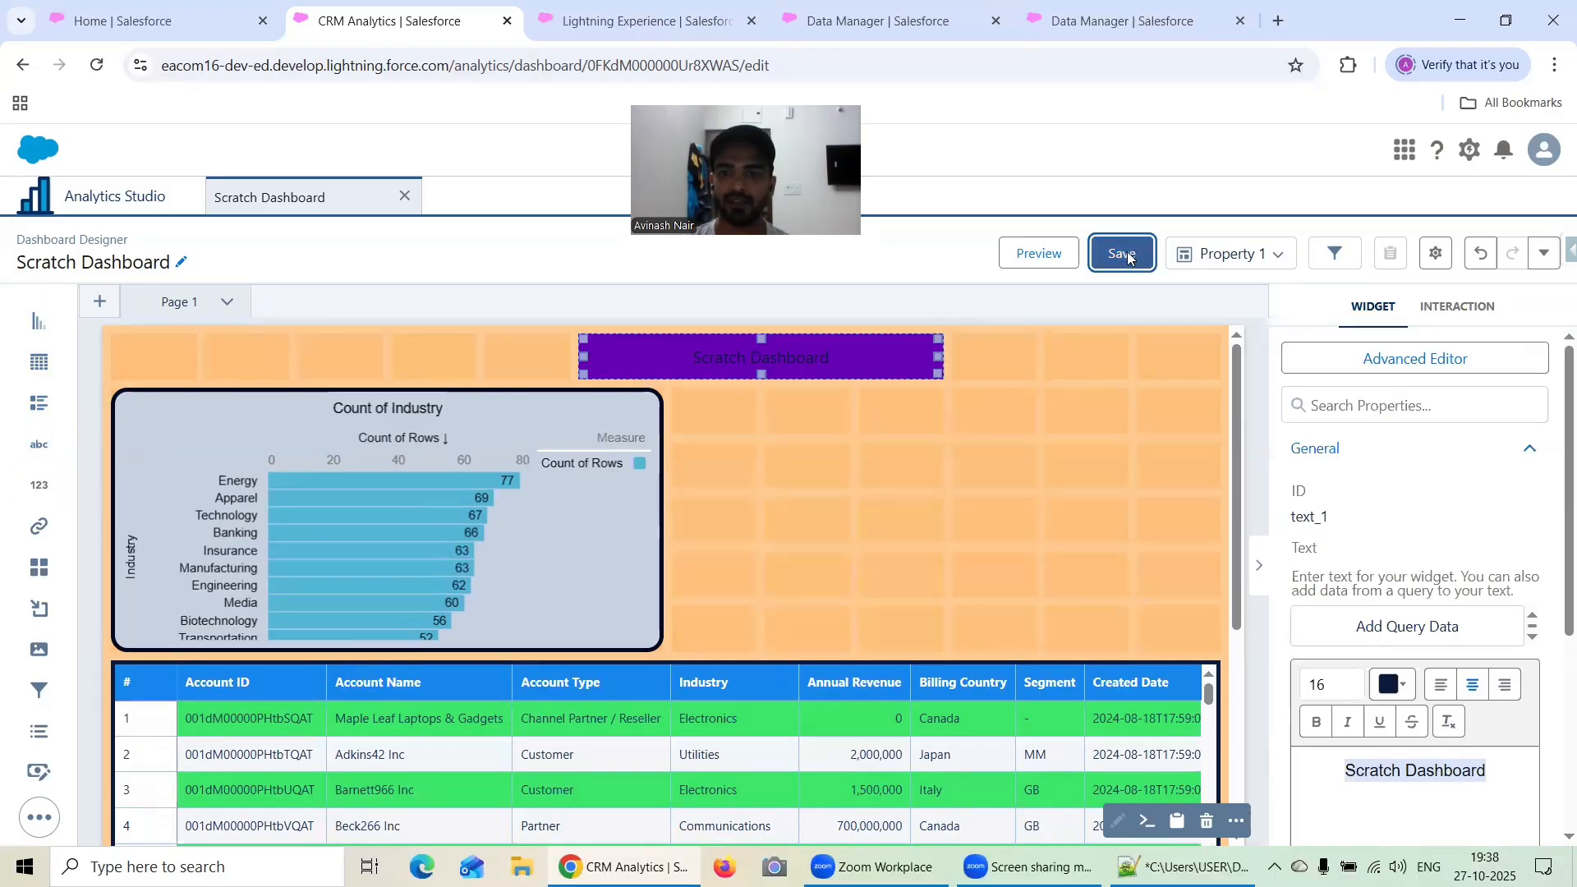
left_click(971, 736)
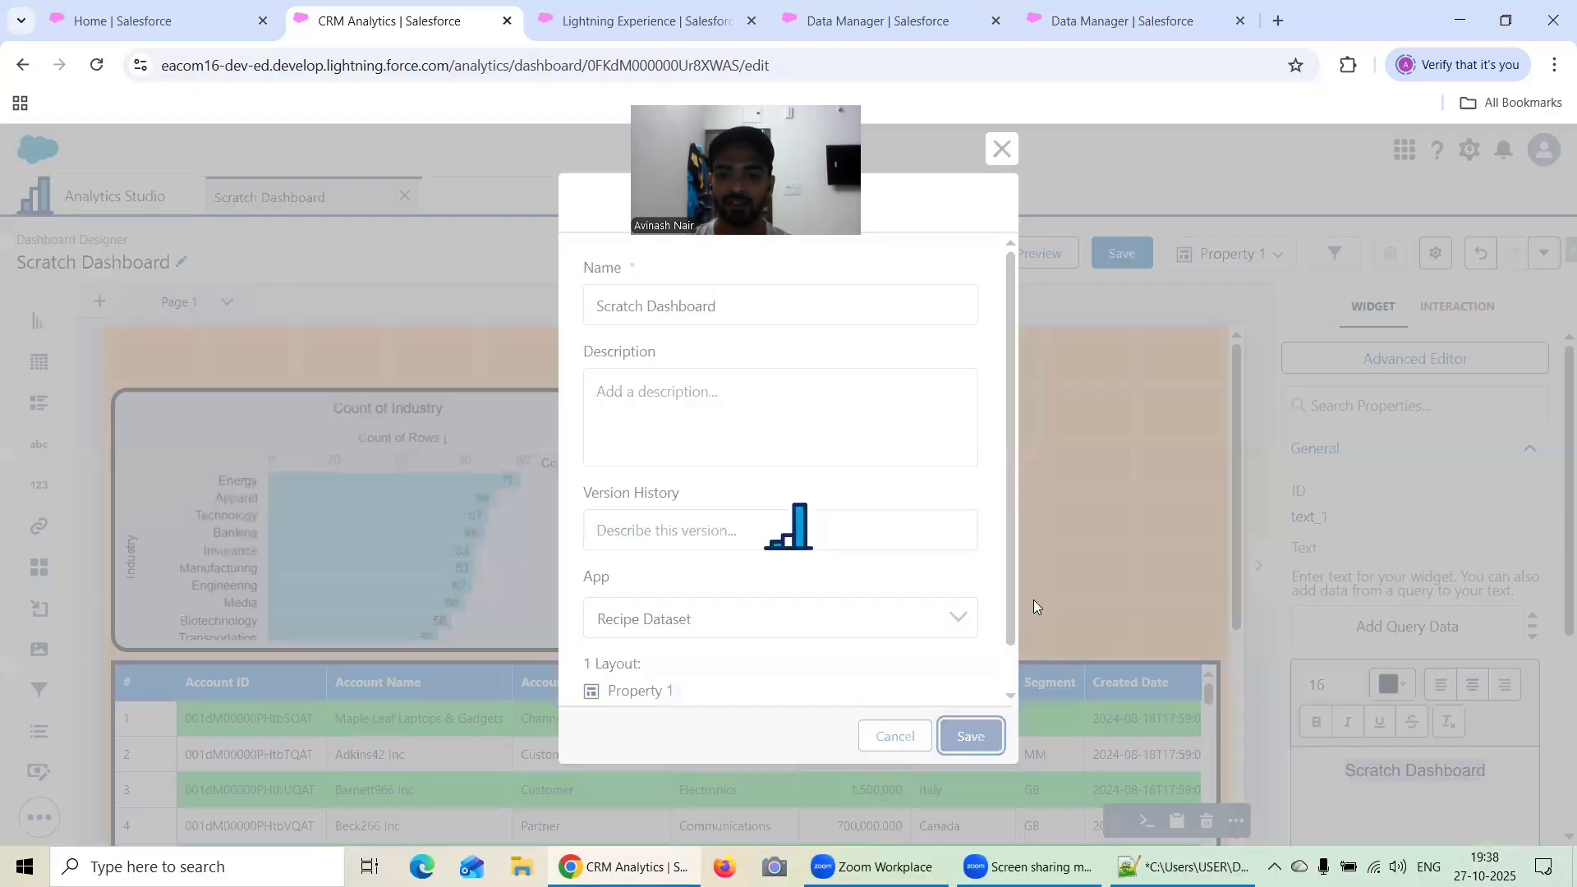